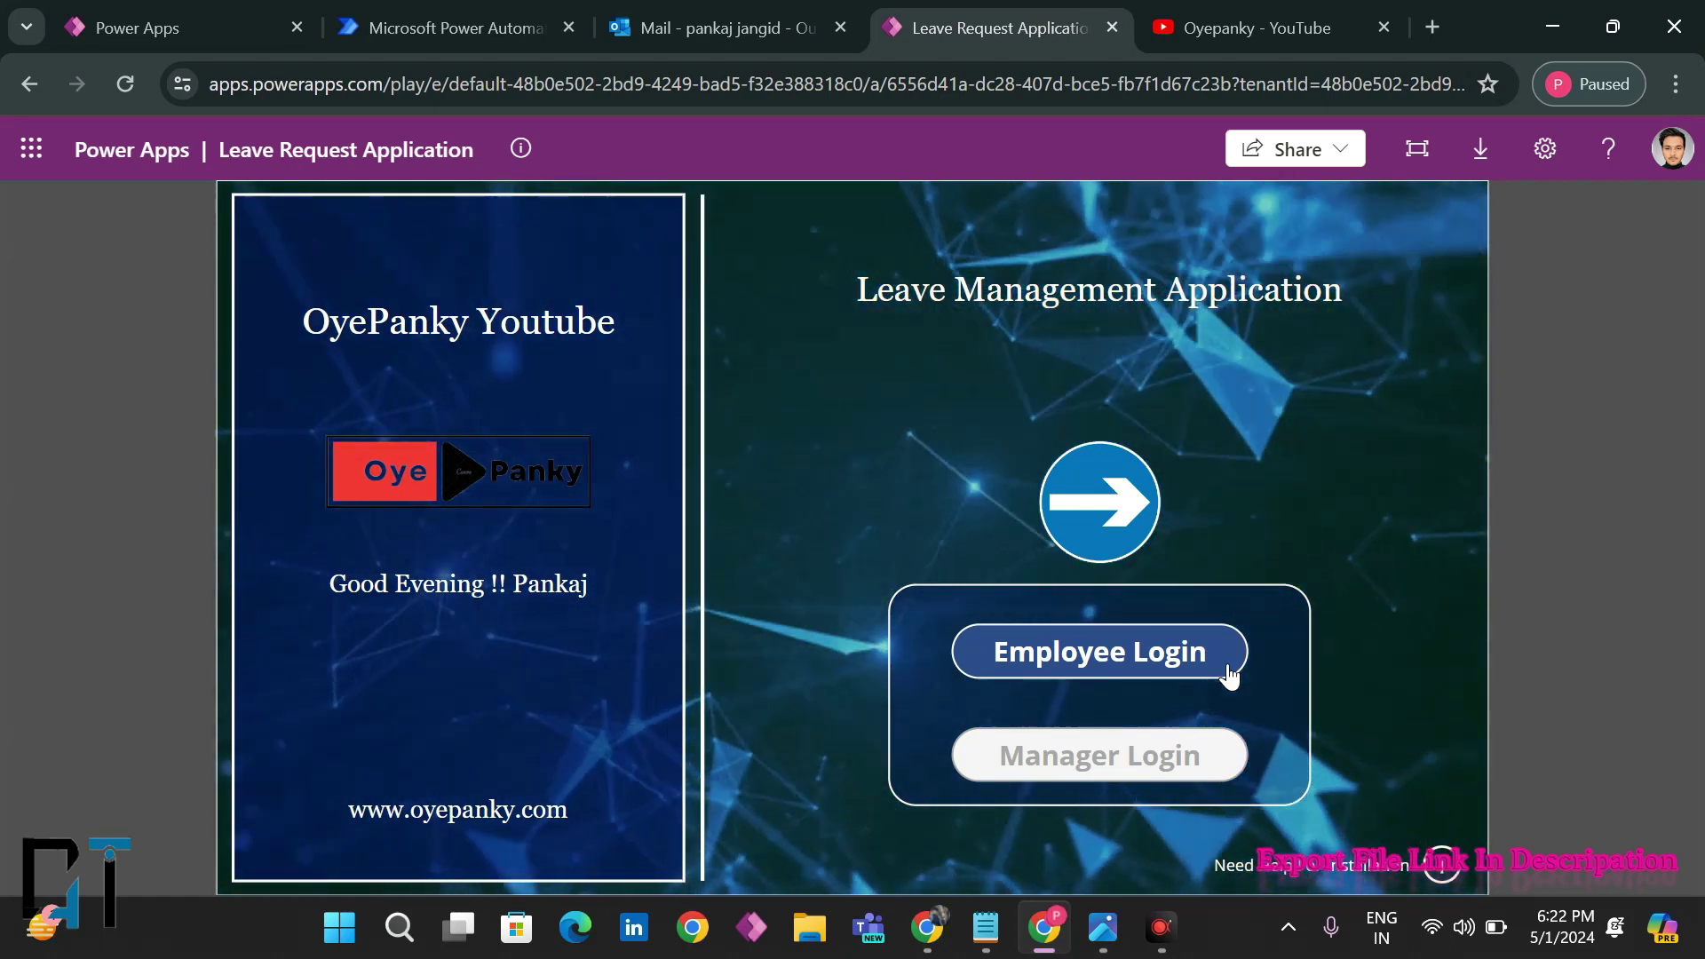
- Open a new leave application through the employee login and choose the manager who receives the request
click(1189, 666)
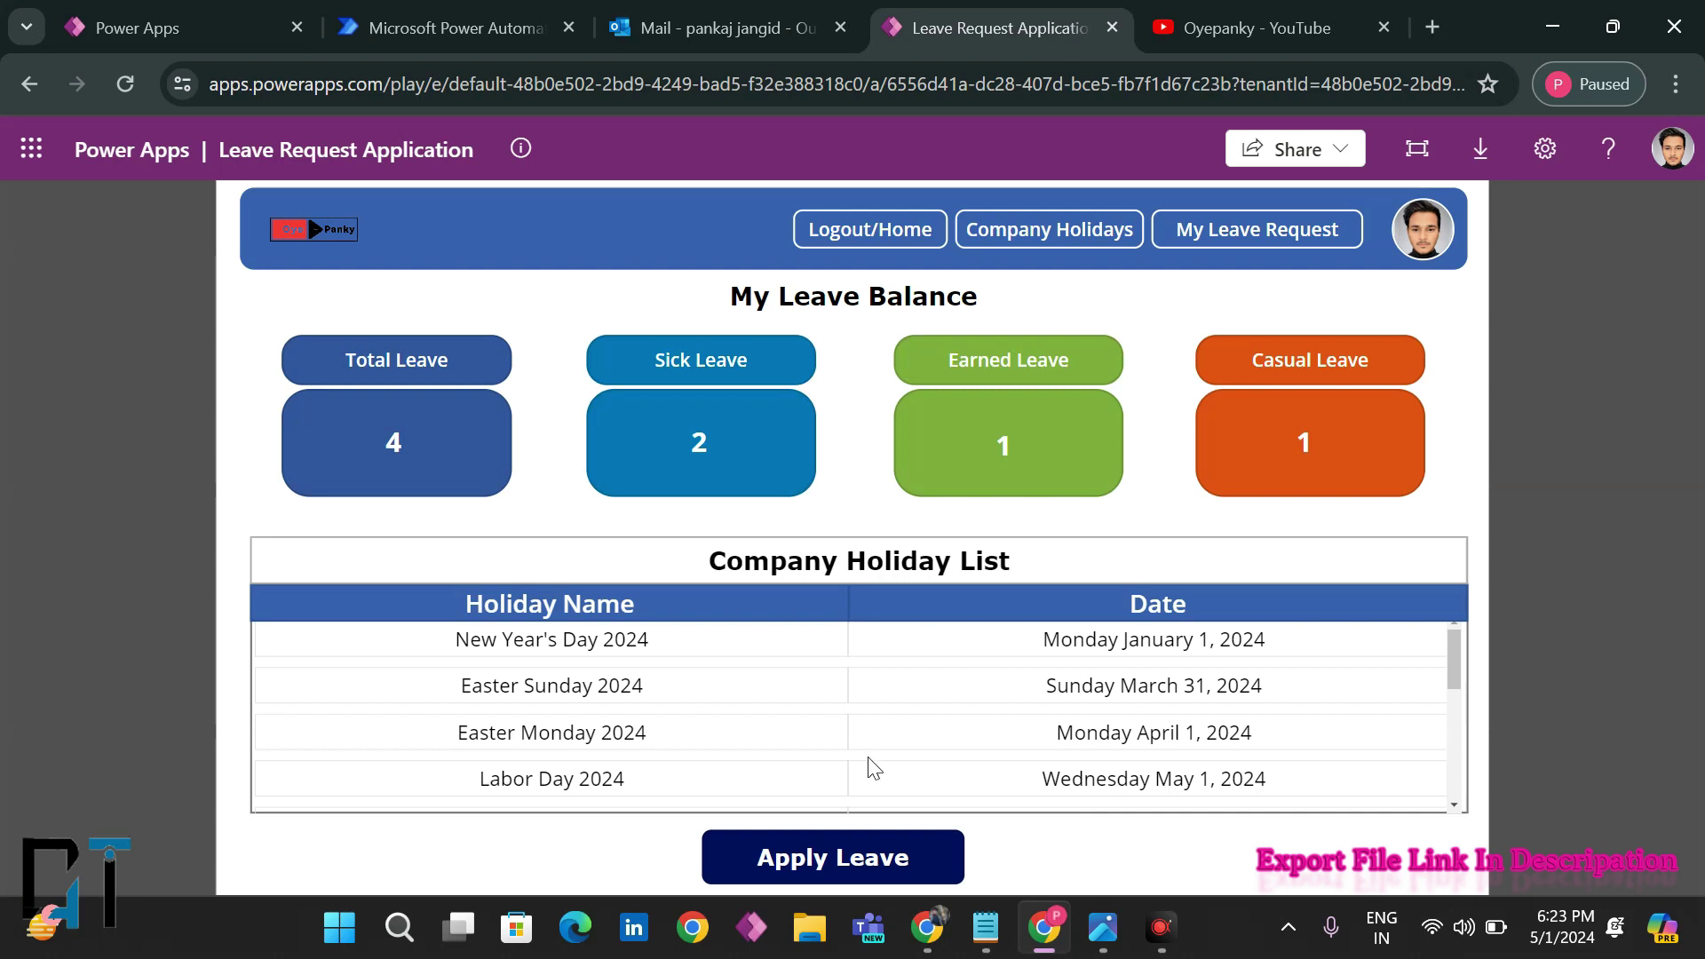
click(866, 860)
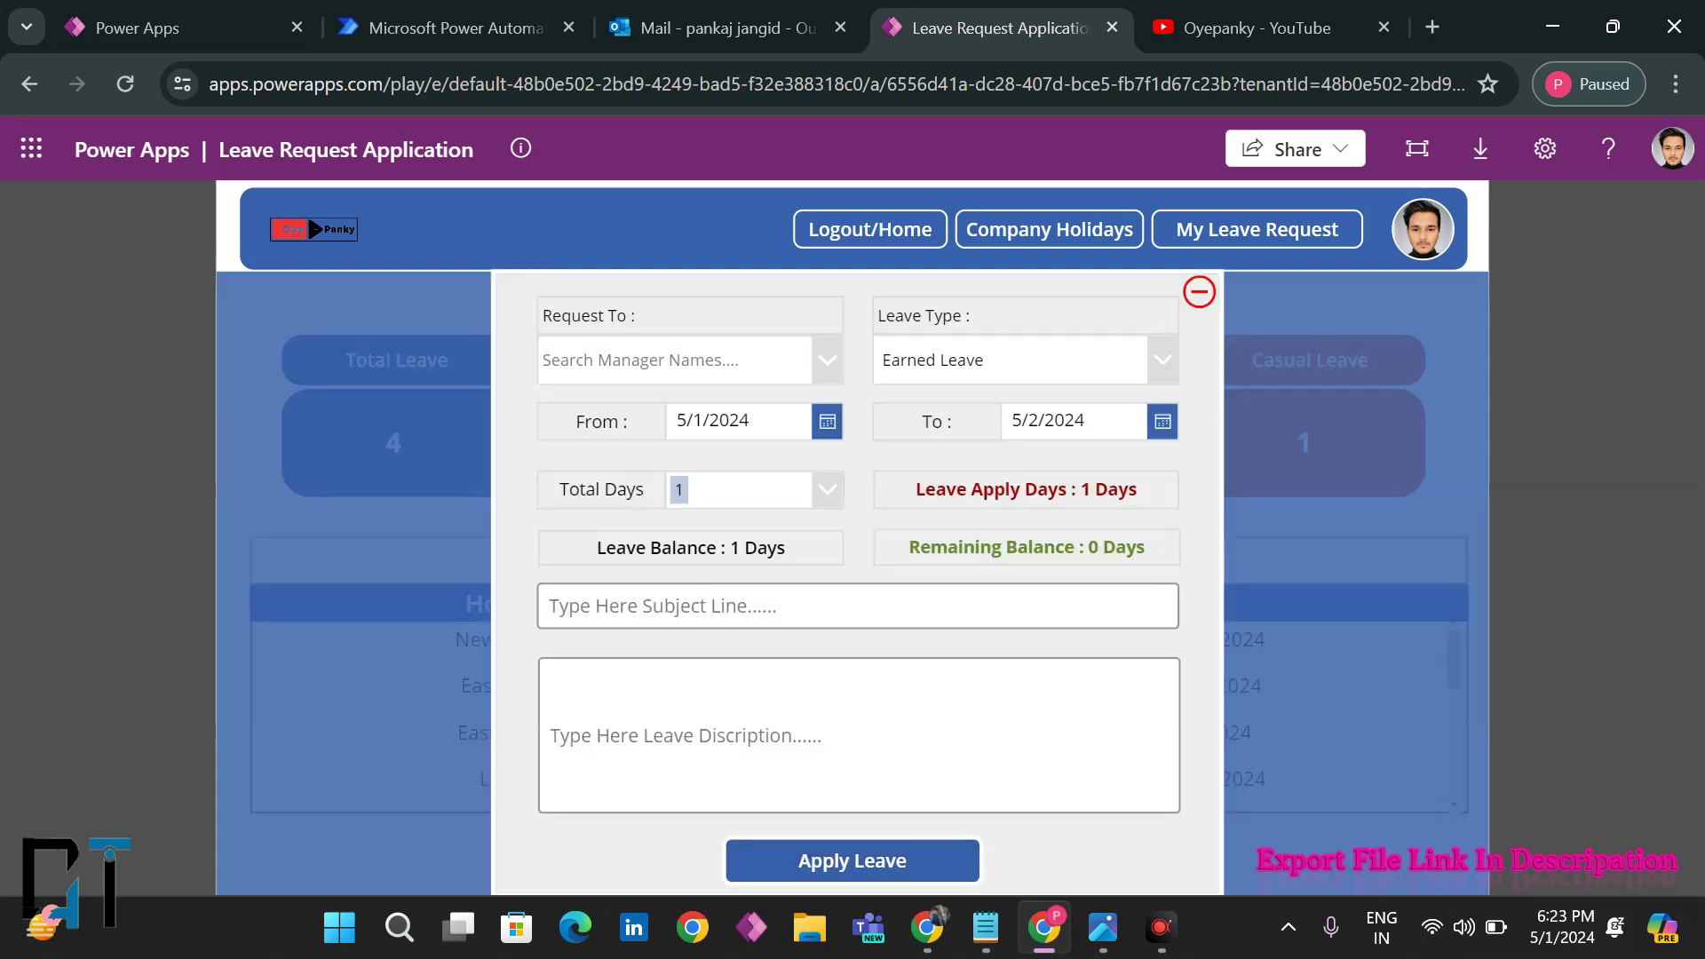
click(723, 359)
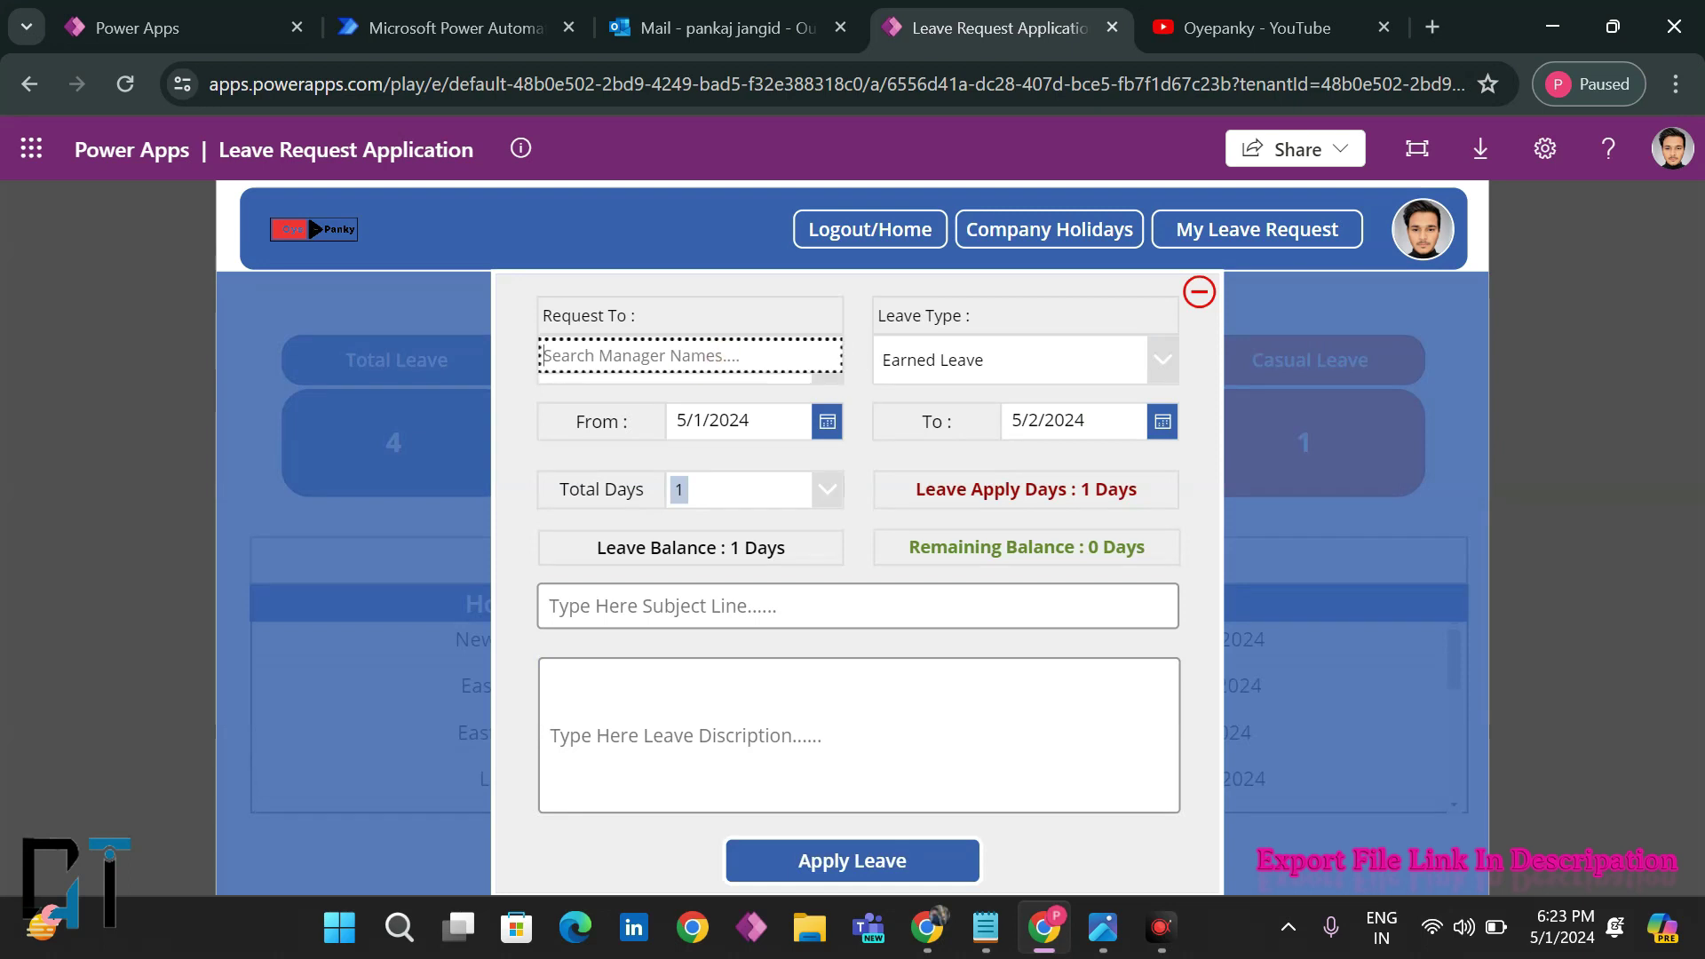
text(Pankaj)
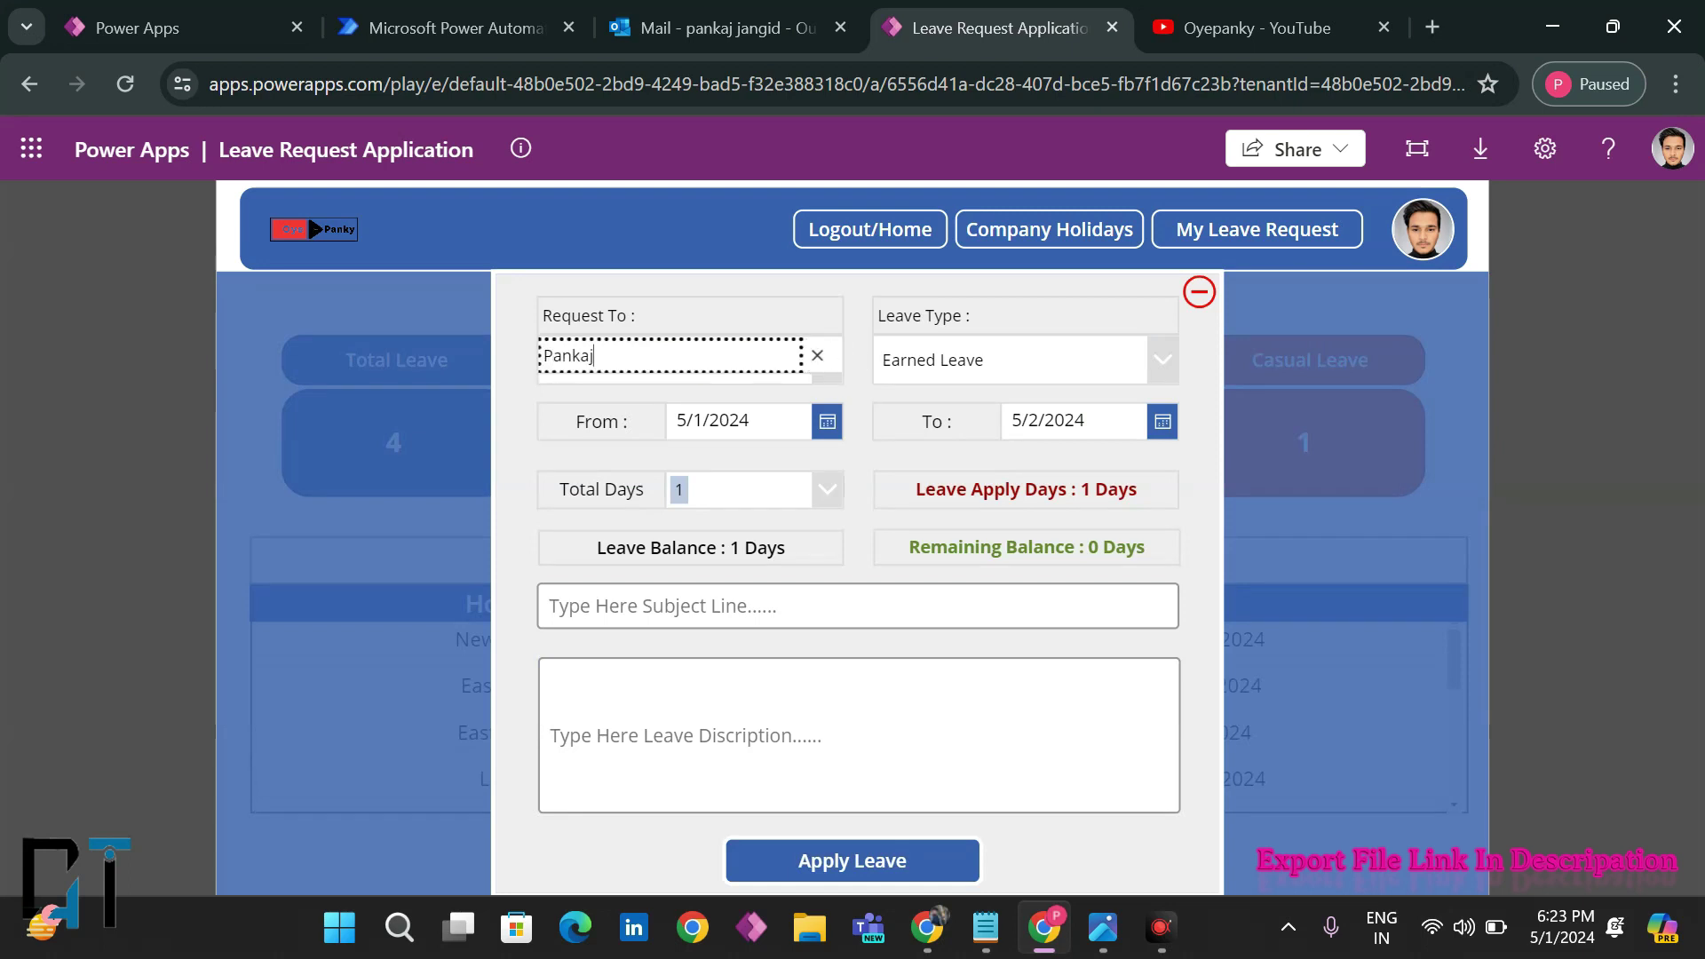
click(627, 400)
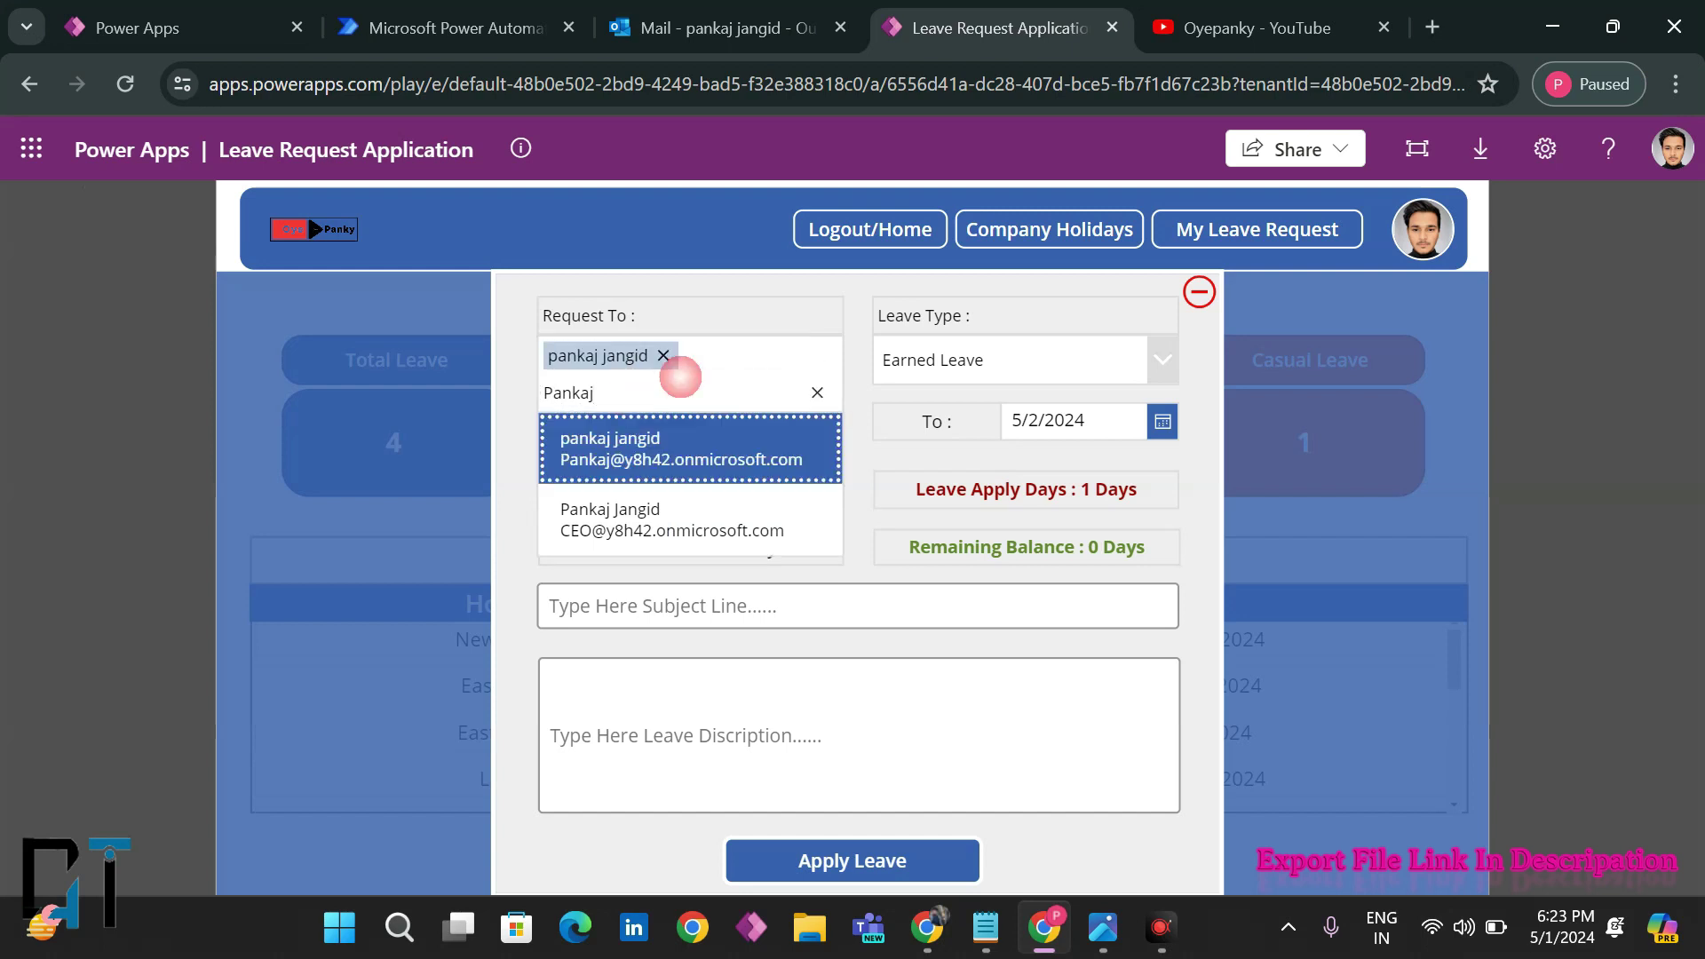
- Try adding a second manager to the request's recipients, and remove that manager again
key(ctrl+a)
text(Sakshi)
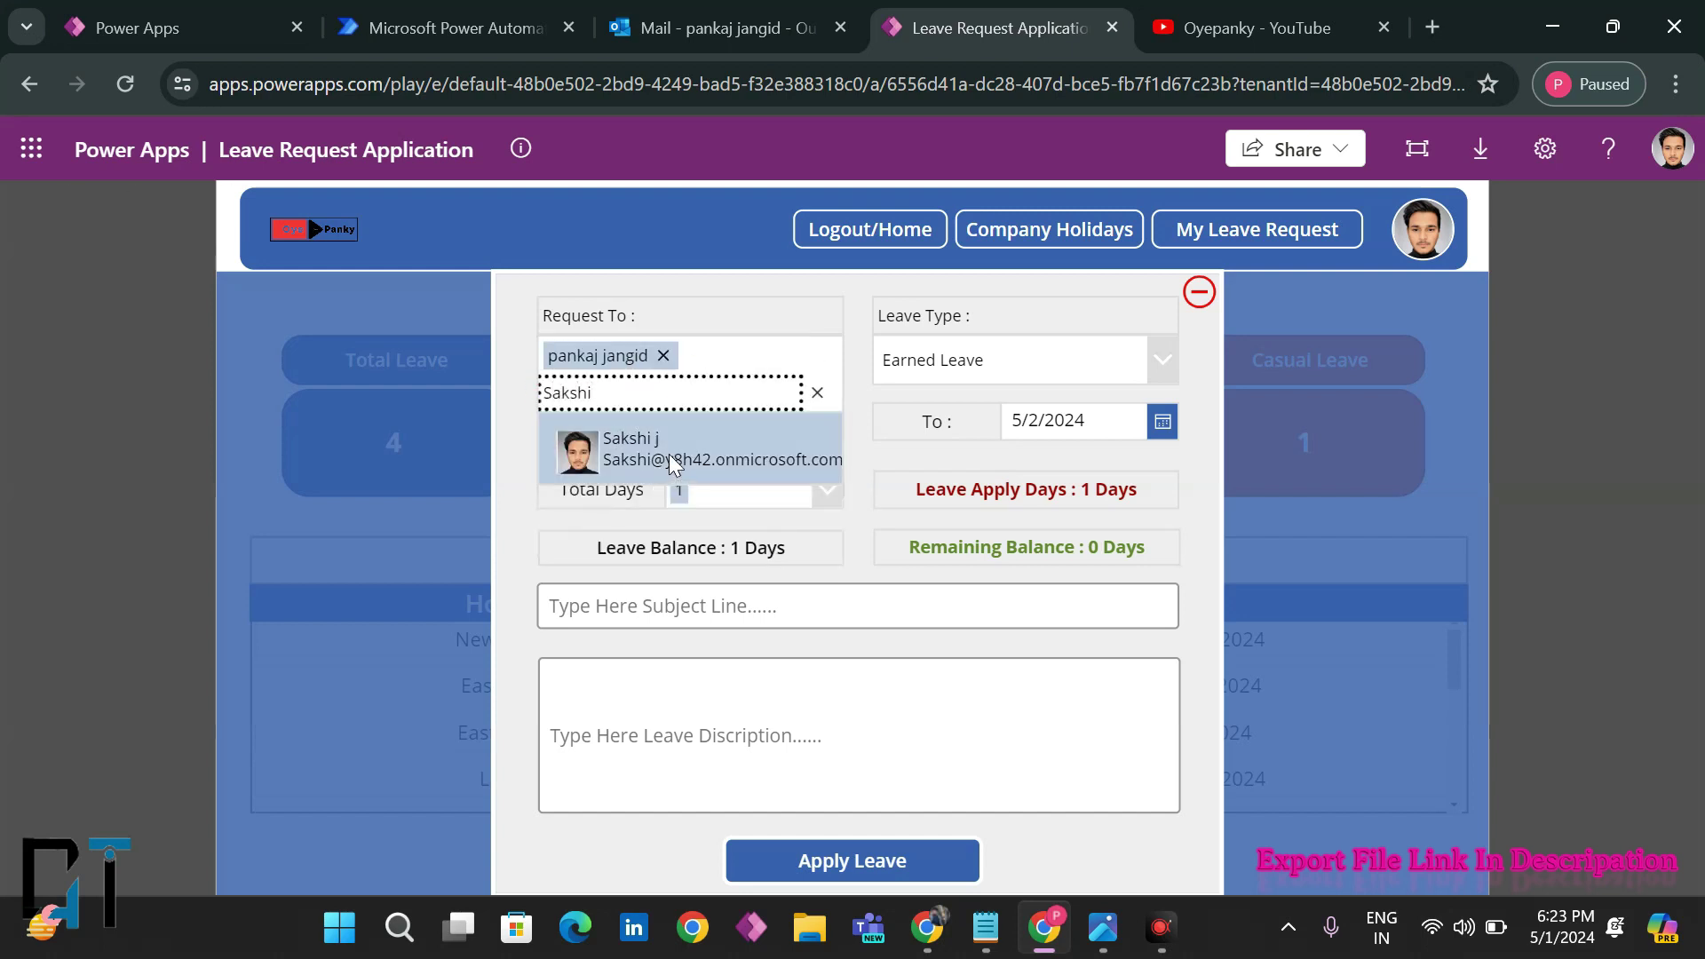
click(669, 455)
click(697, 396)
key(BackSpace)
key(BackSpace)
key(BackSpace)
key(BackSpace)
key(BackSpace)
key(BackSpace)
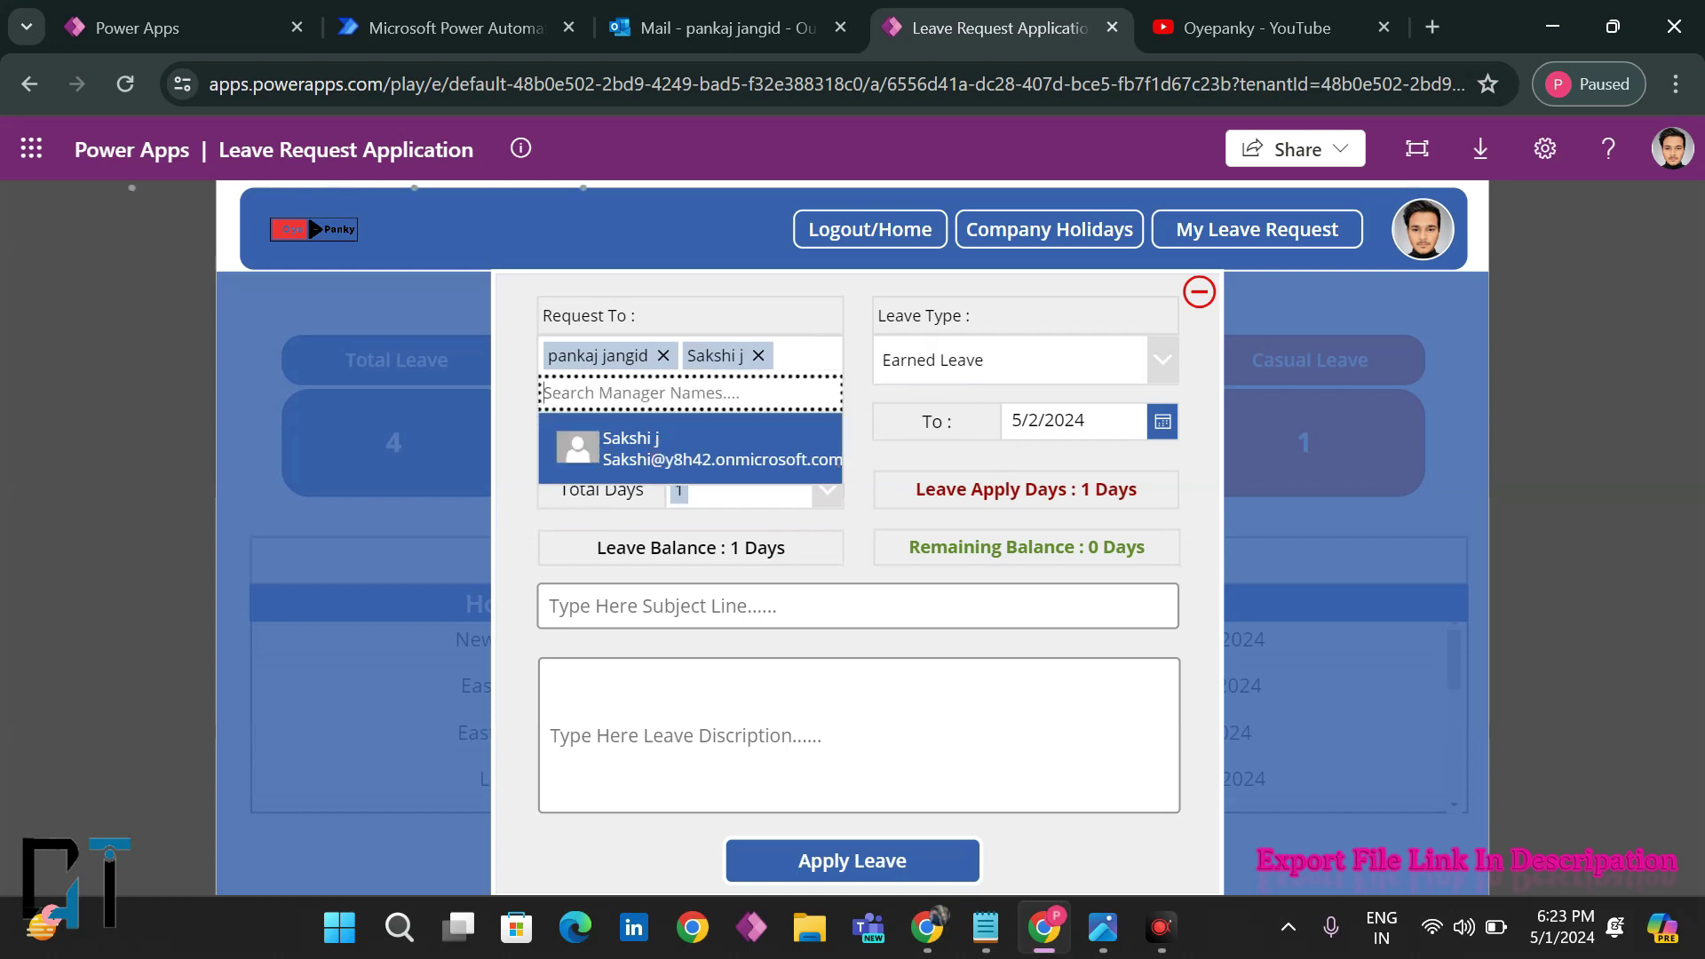
click(520, 360)
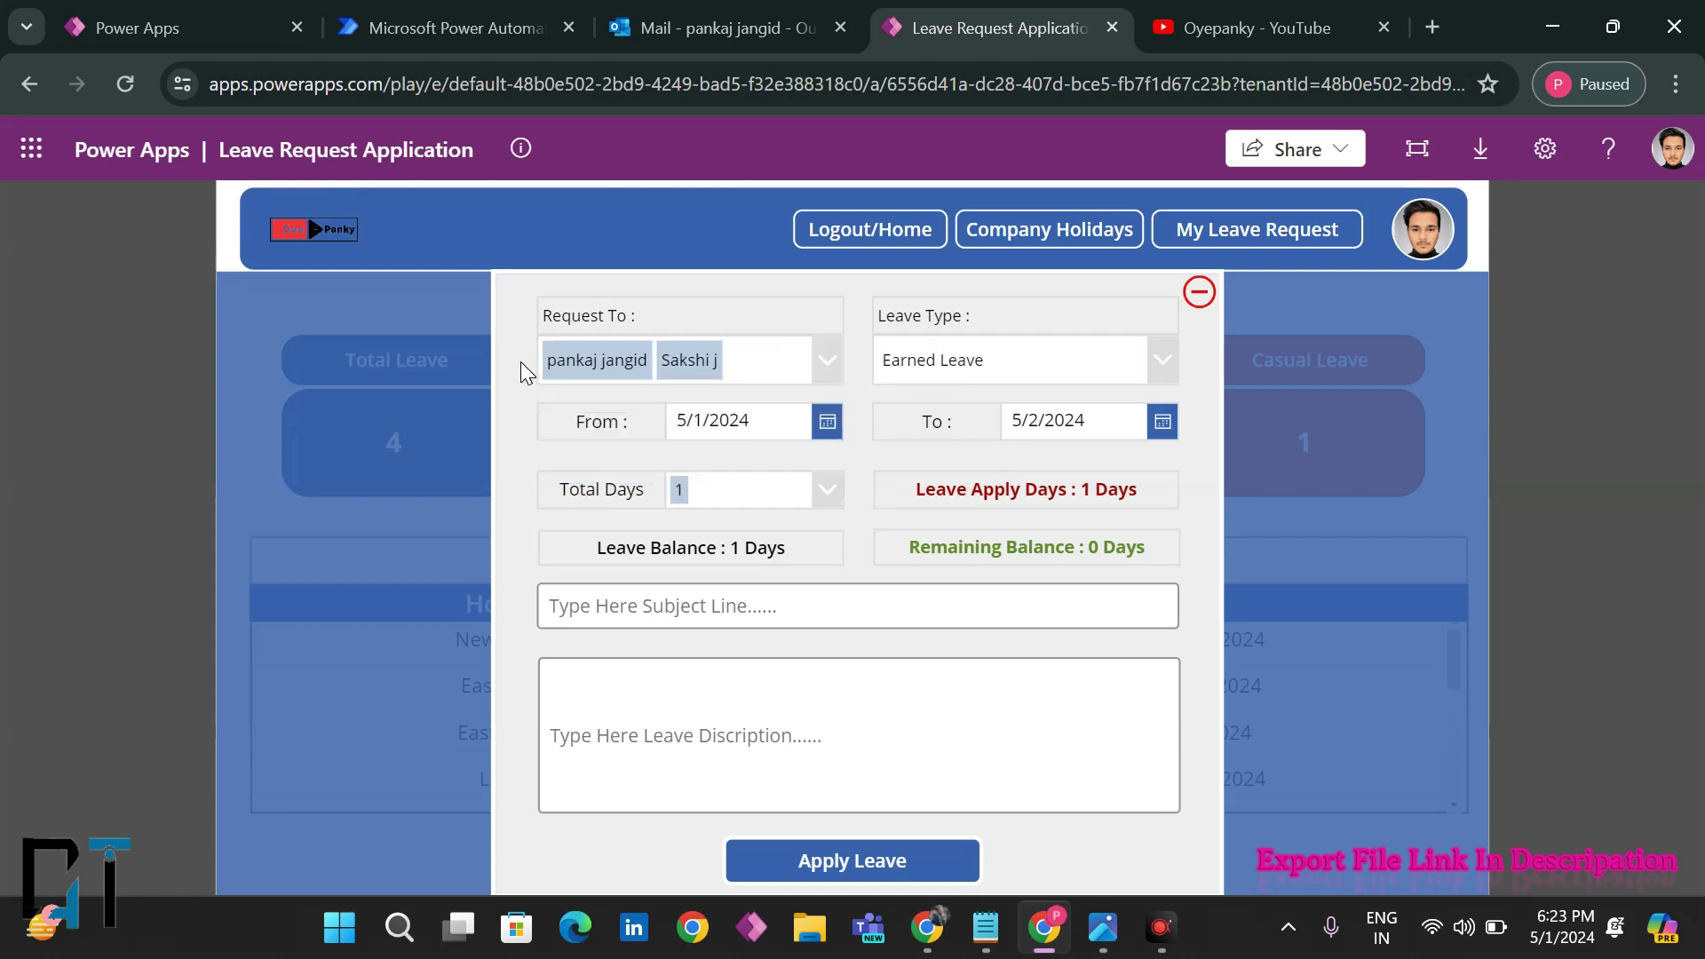
click(762, 359)
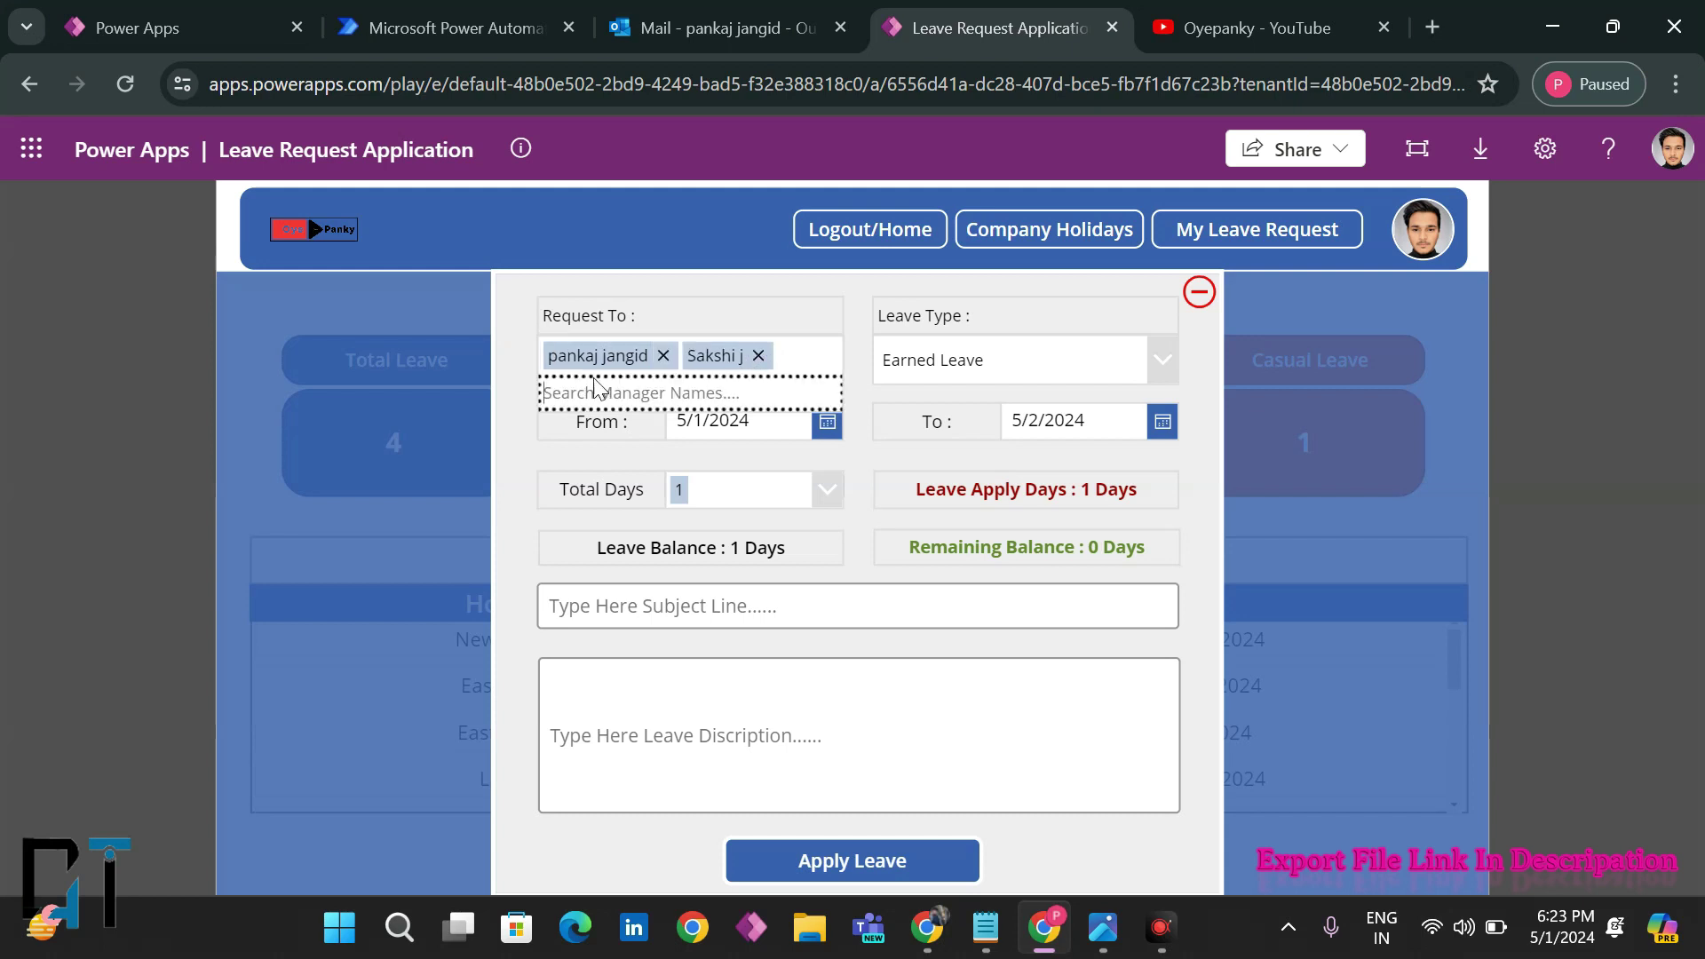
click(759, 356)
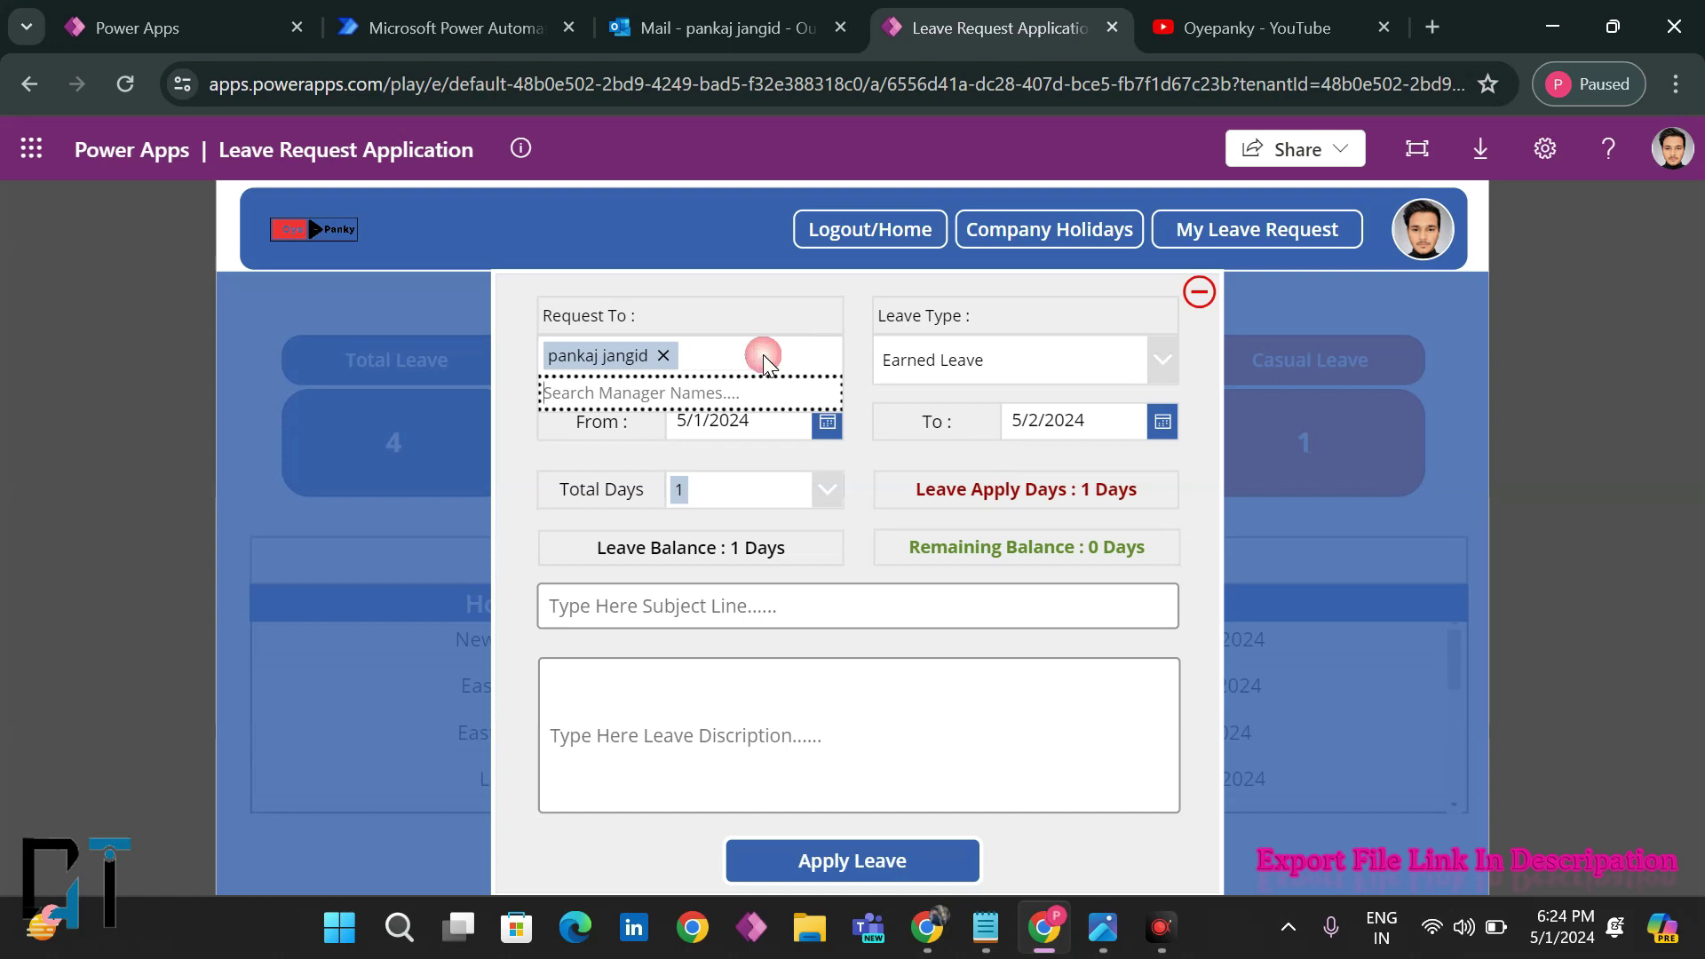
click(713, 315)
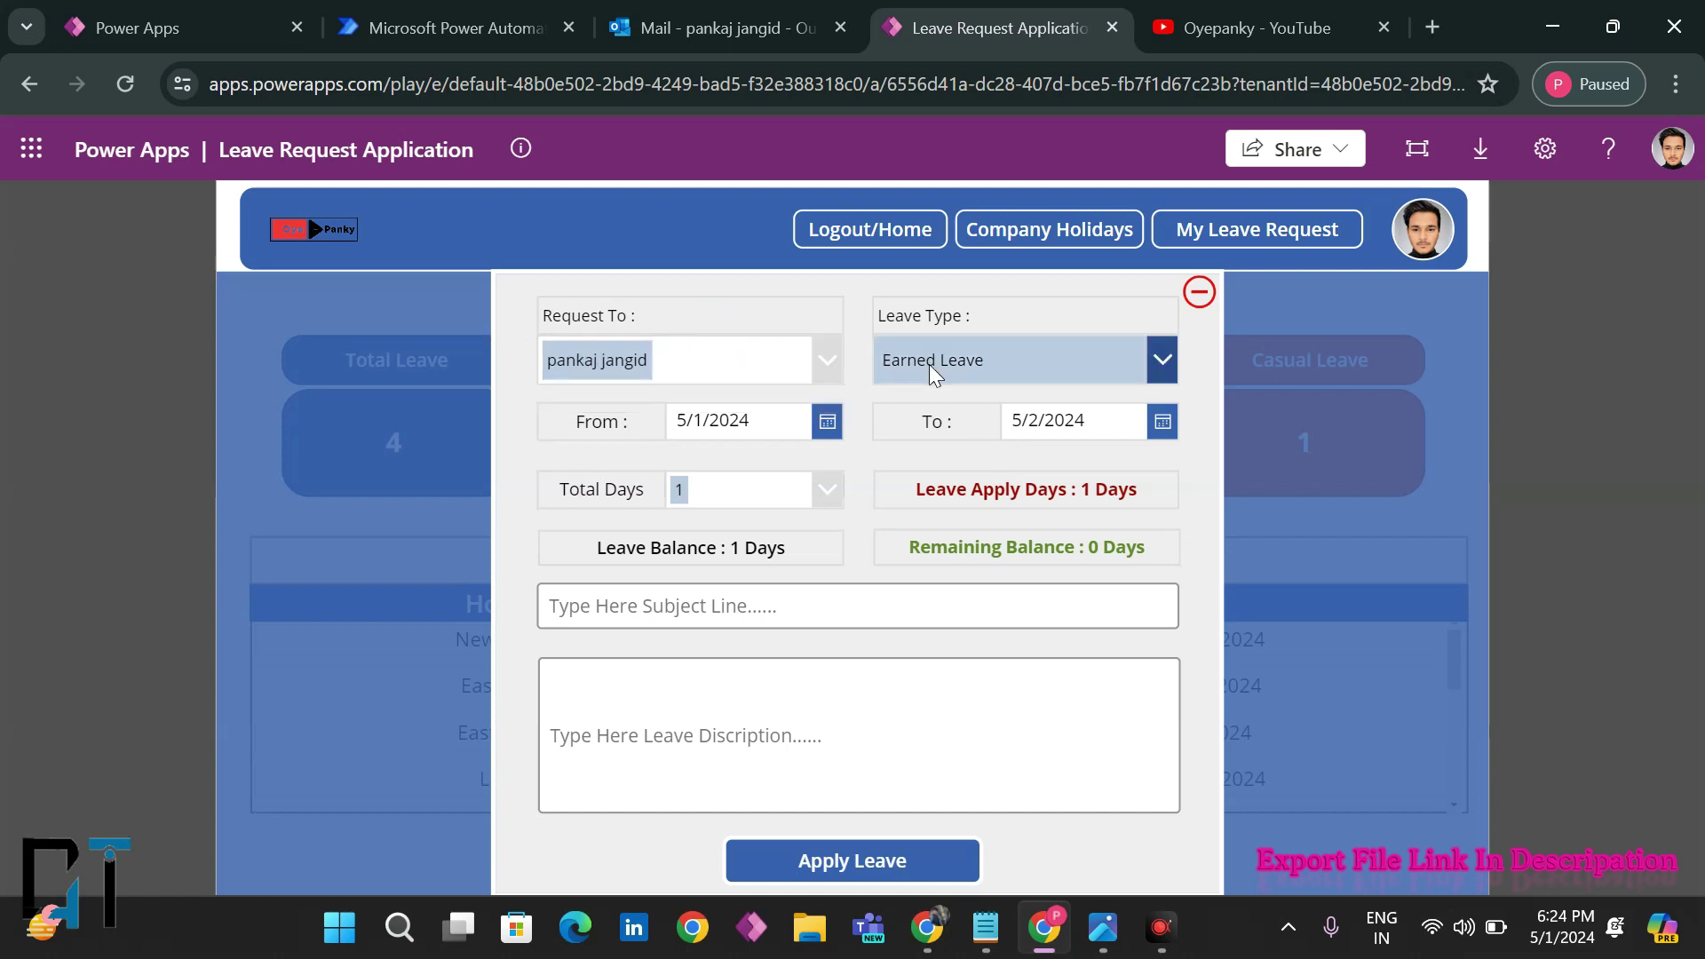
- Set the leave type to Sick Leave and review the available total days options
click(1116, 370)
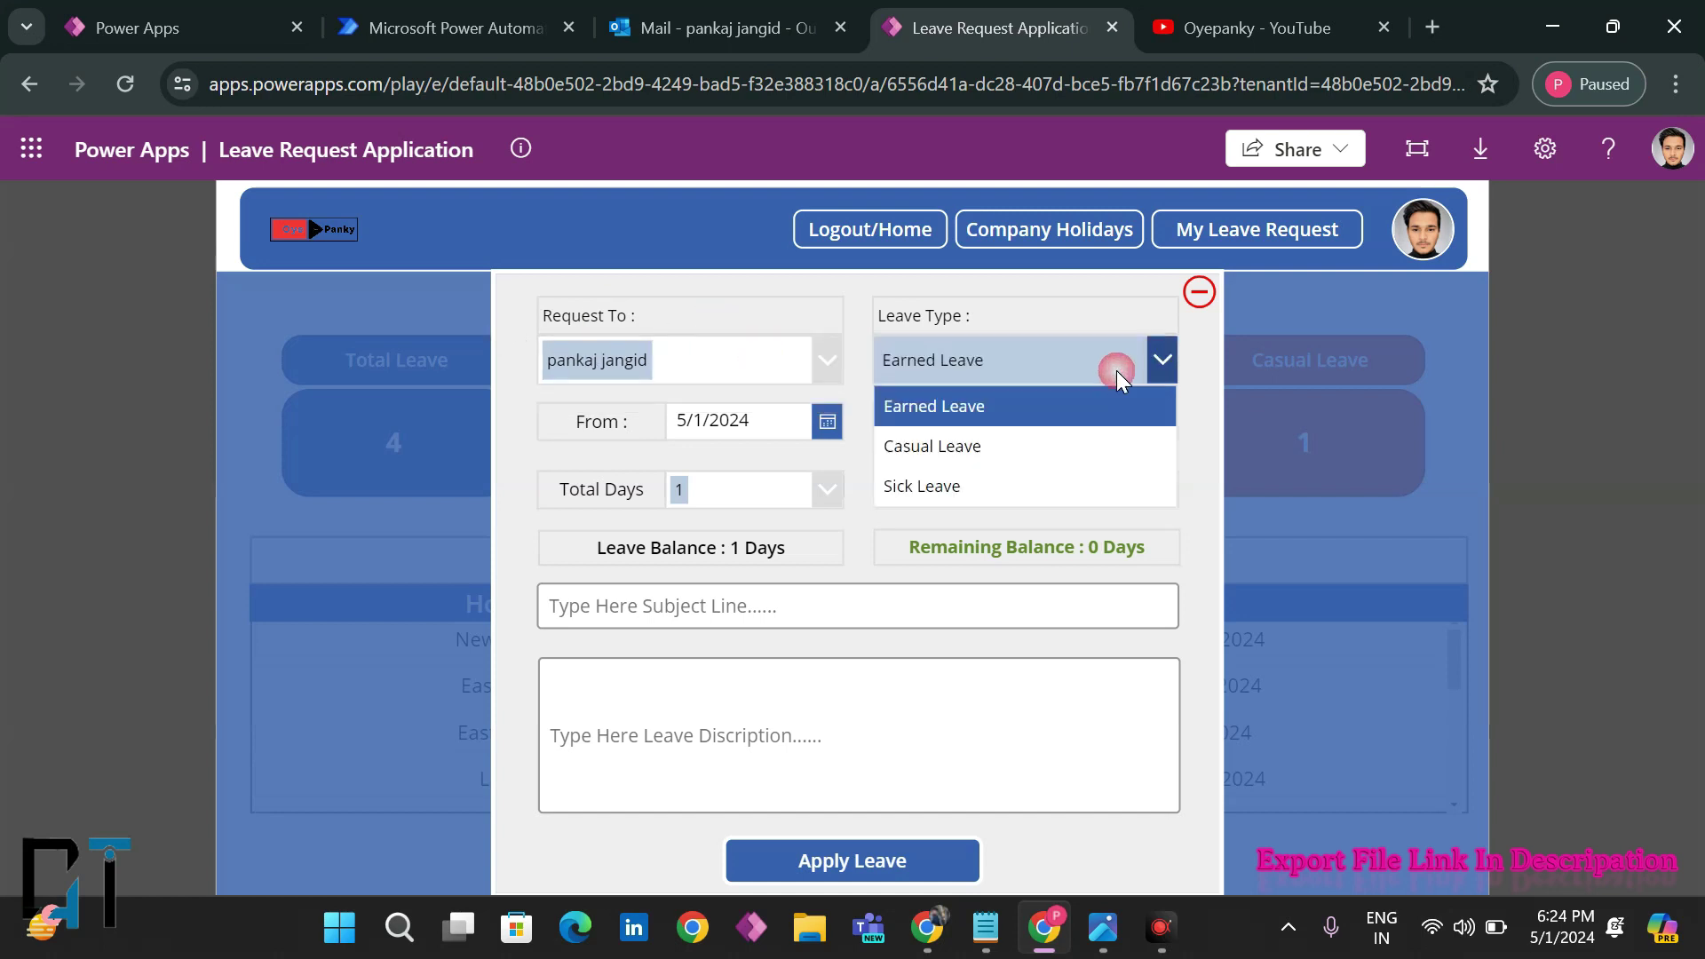
click(940, 488)
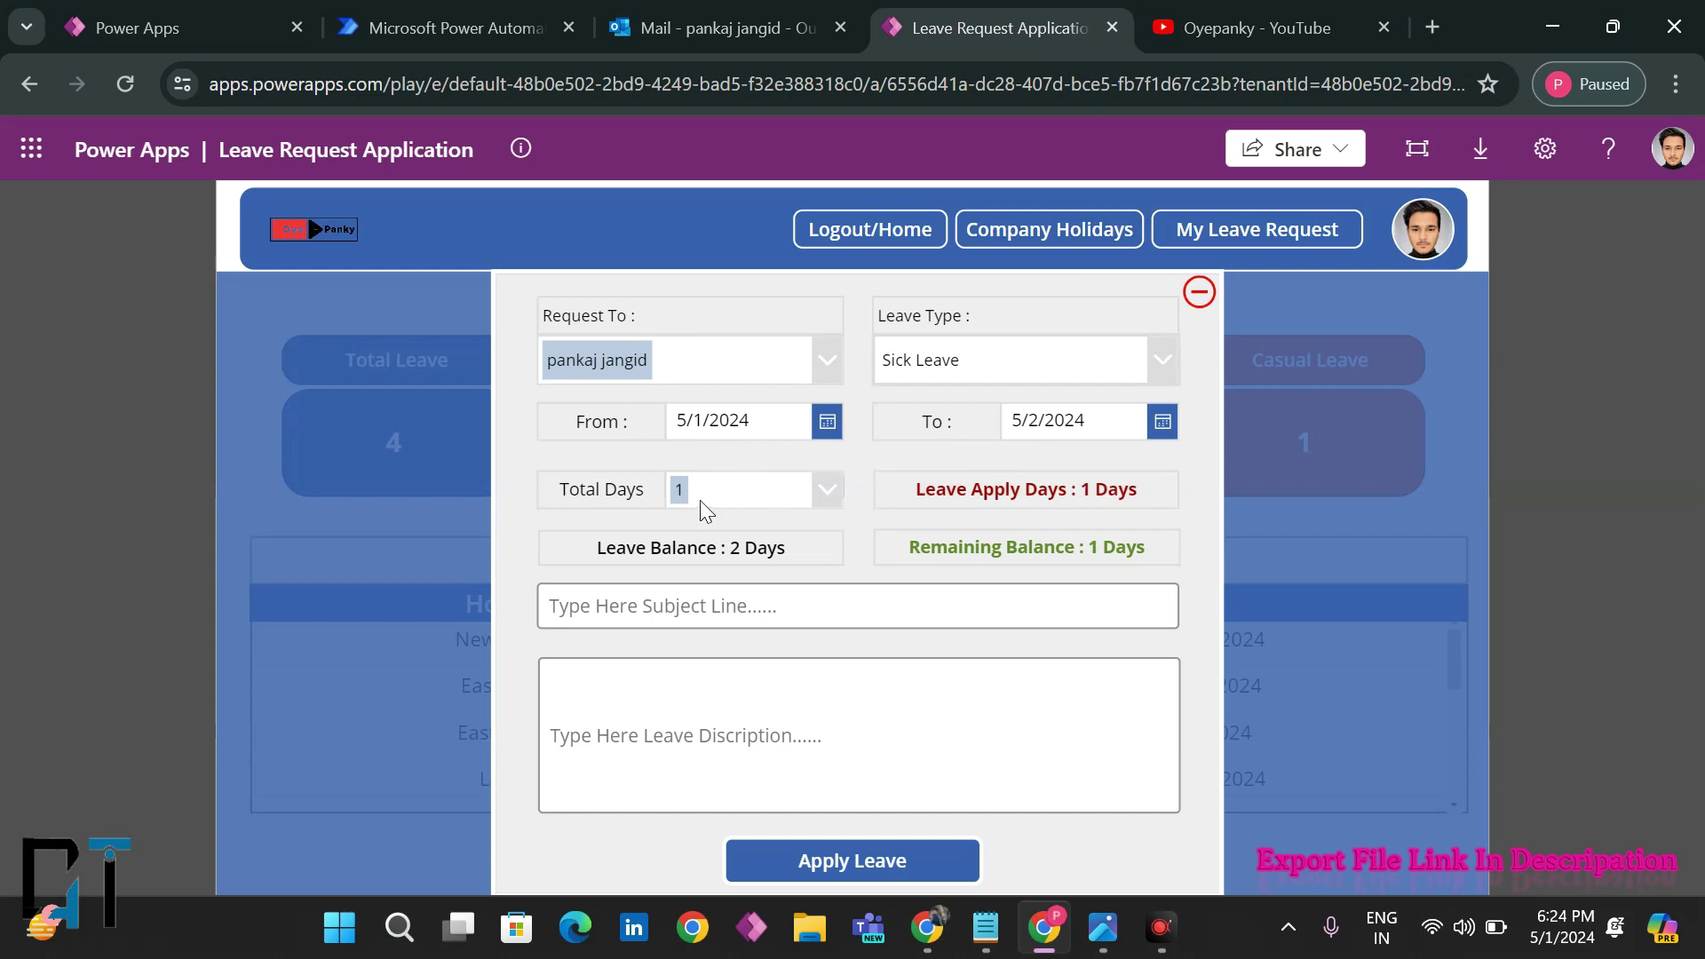
click(732, 492)
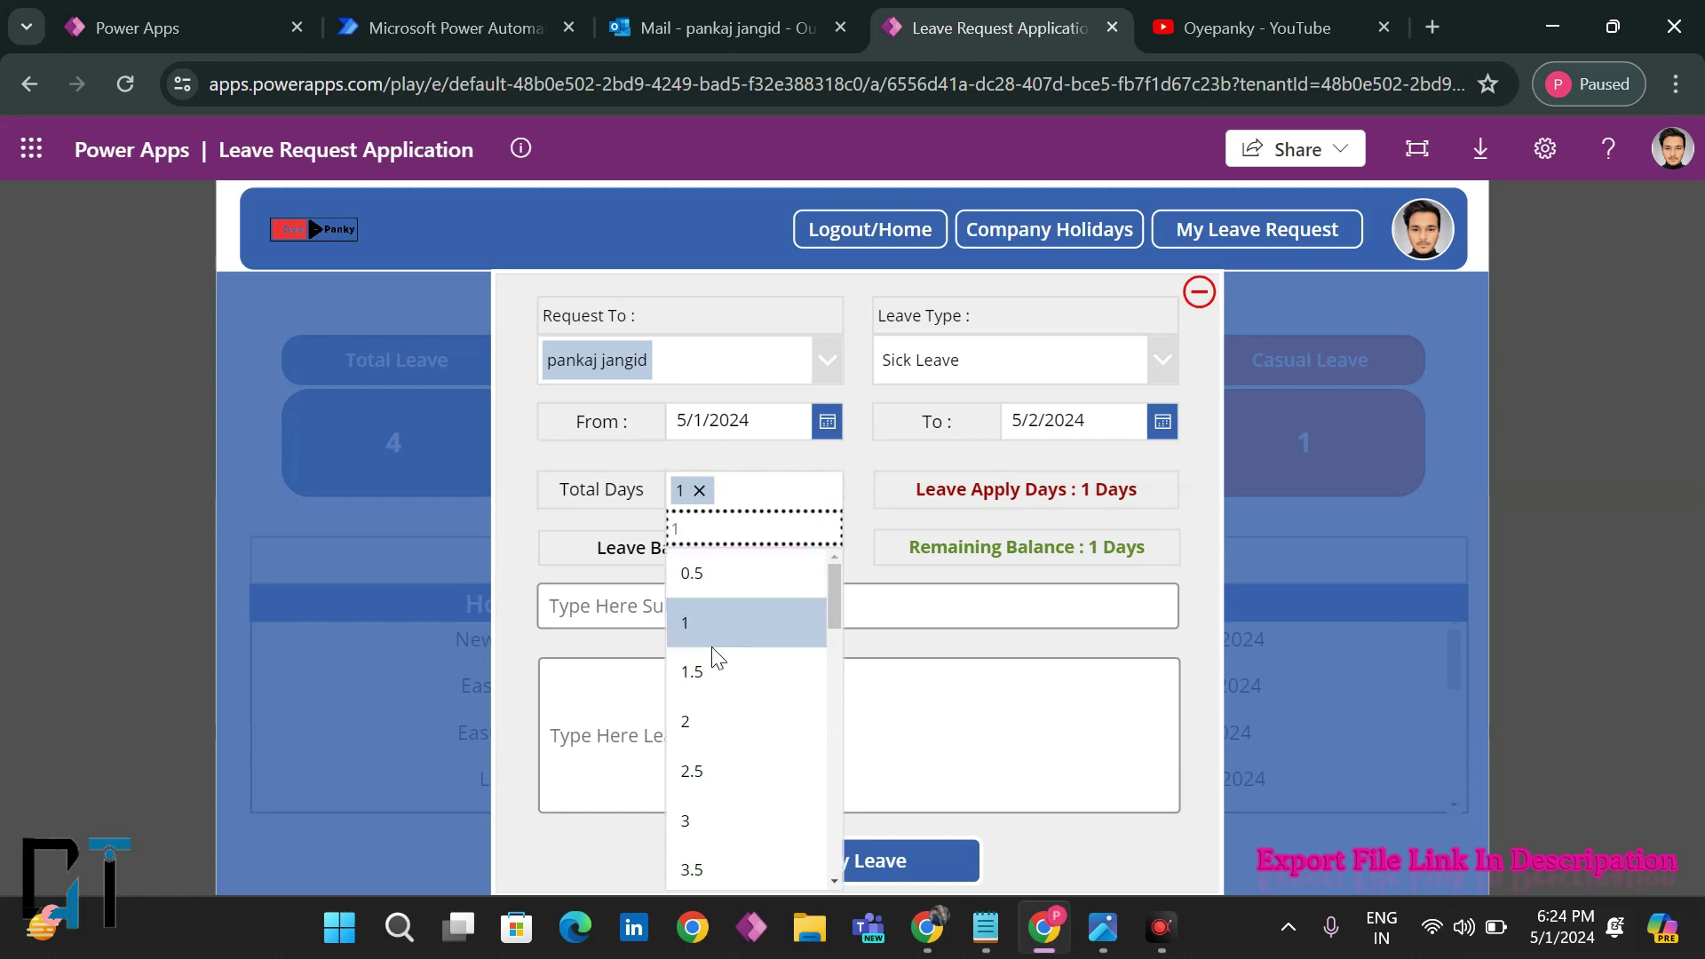
click(856, 466)
- Set the leave's end date to May 3, 2024, and change it back to May 2, 2024
click(1113, 431)
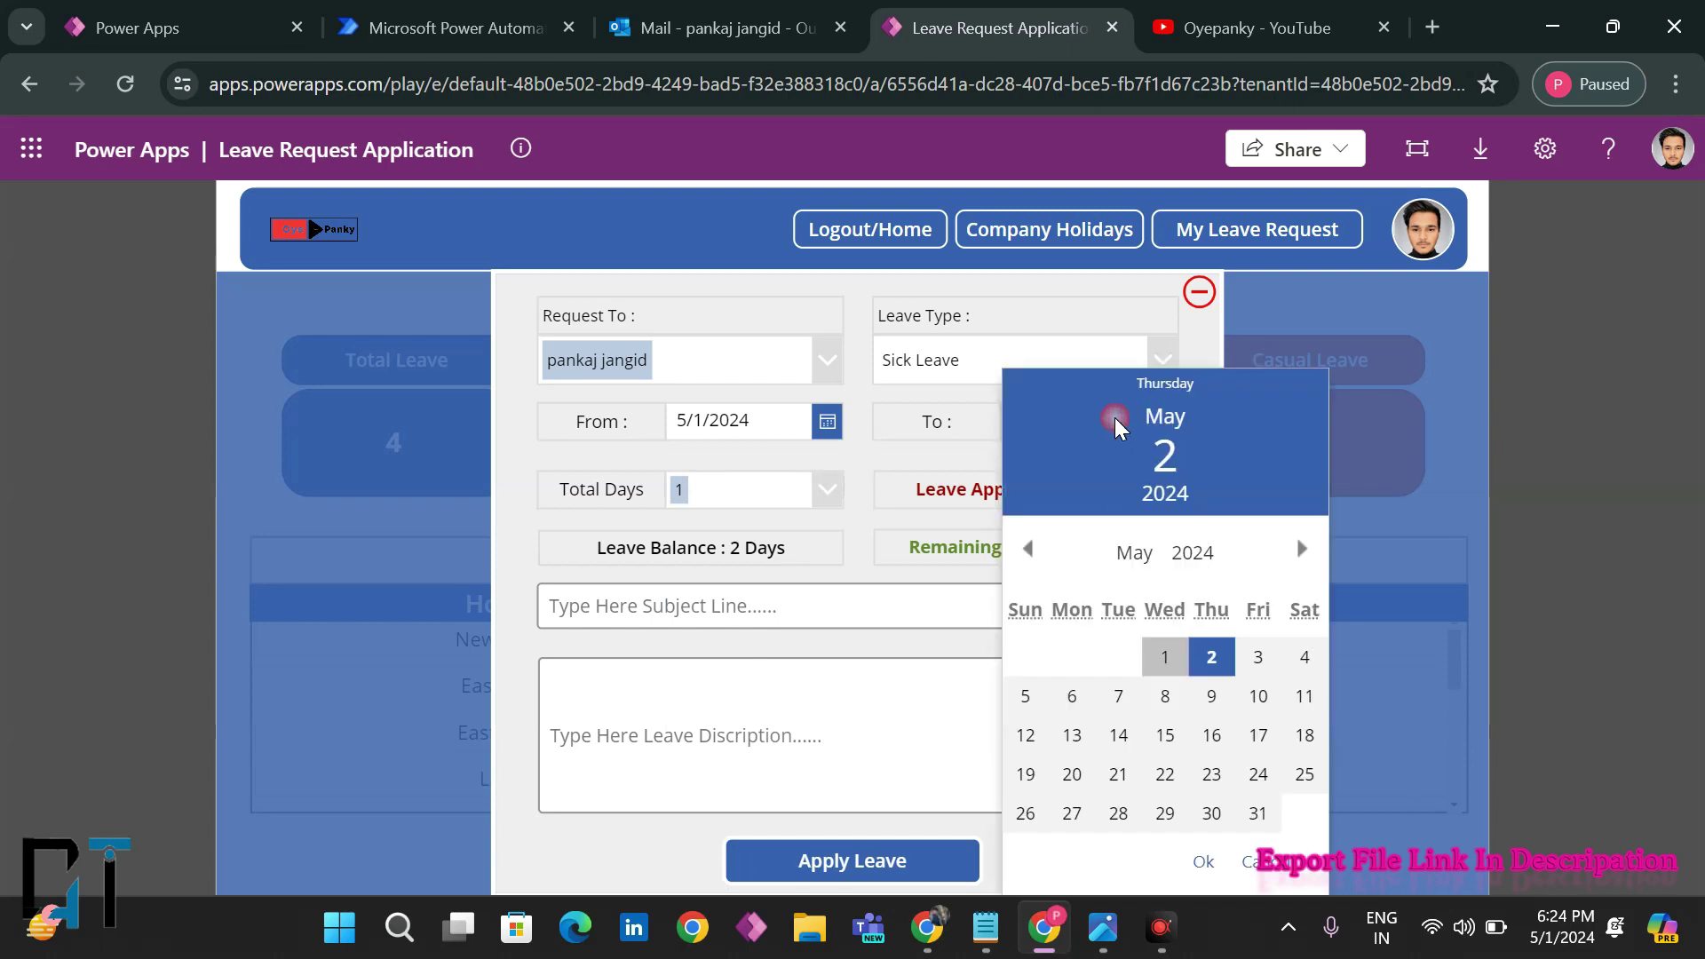
click(1258, 661)
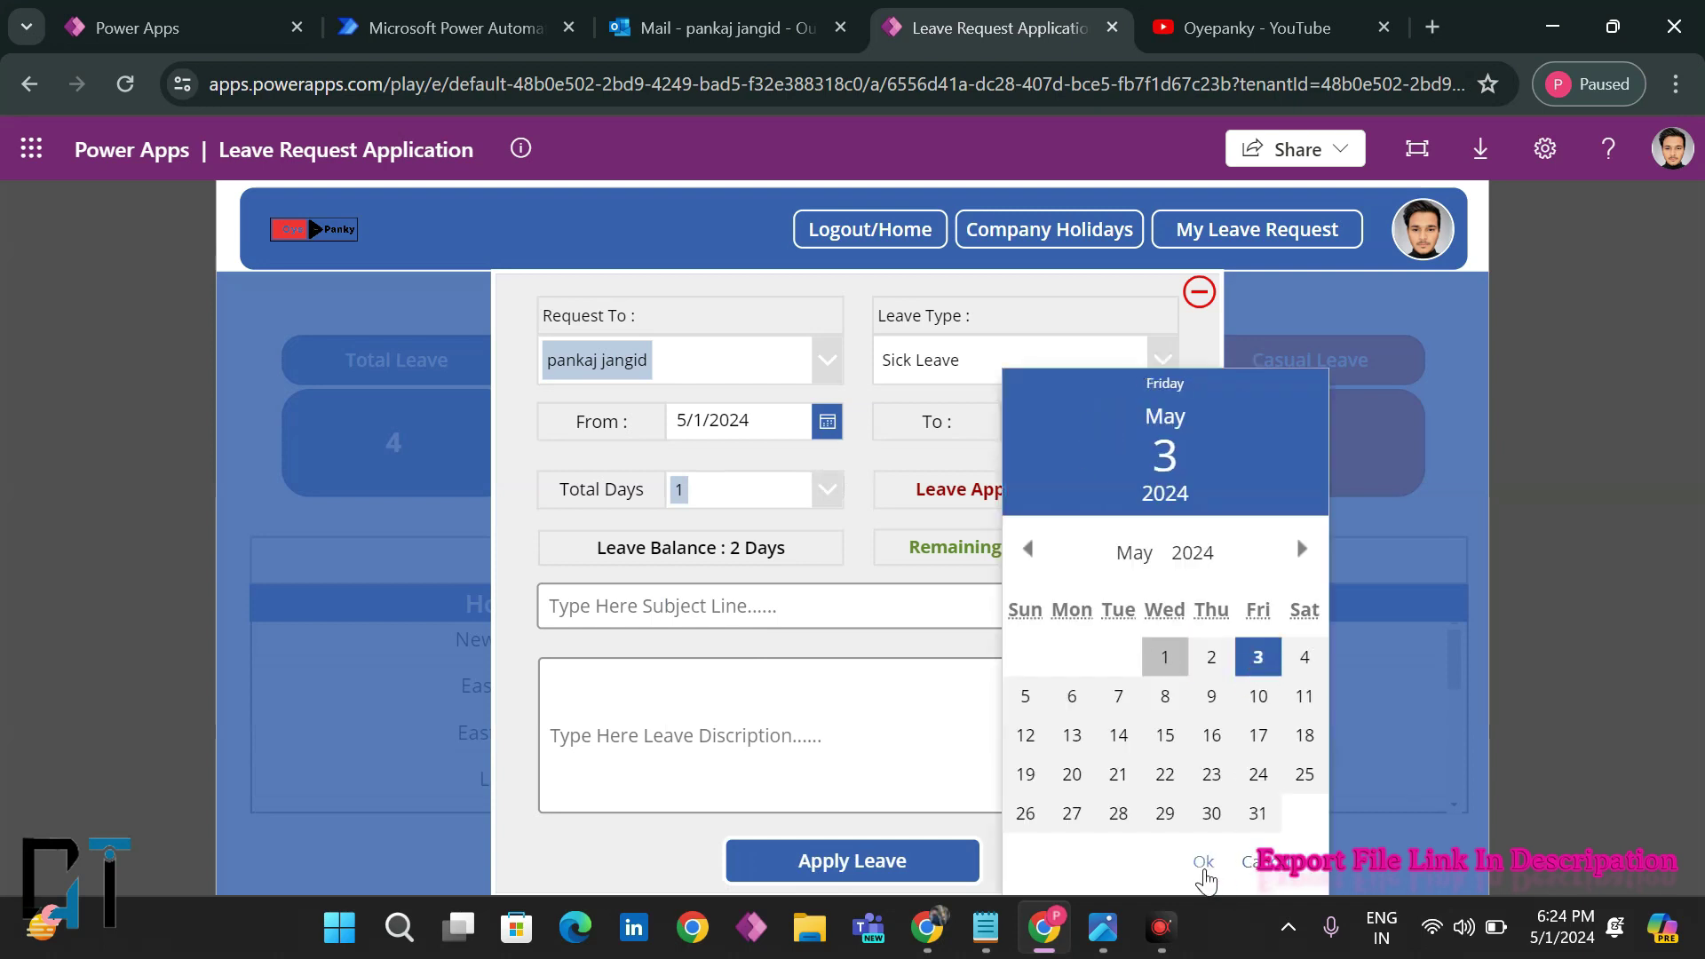
click(1204, 861)
click(1124, 431)
click(1212, 657)
click(1204, 862)
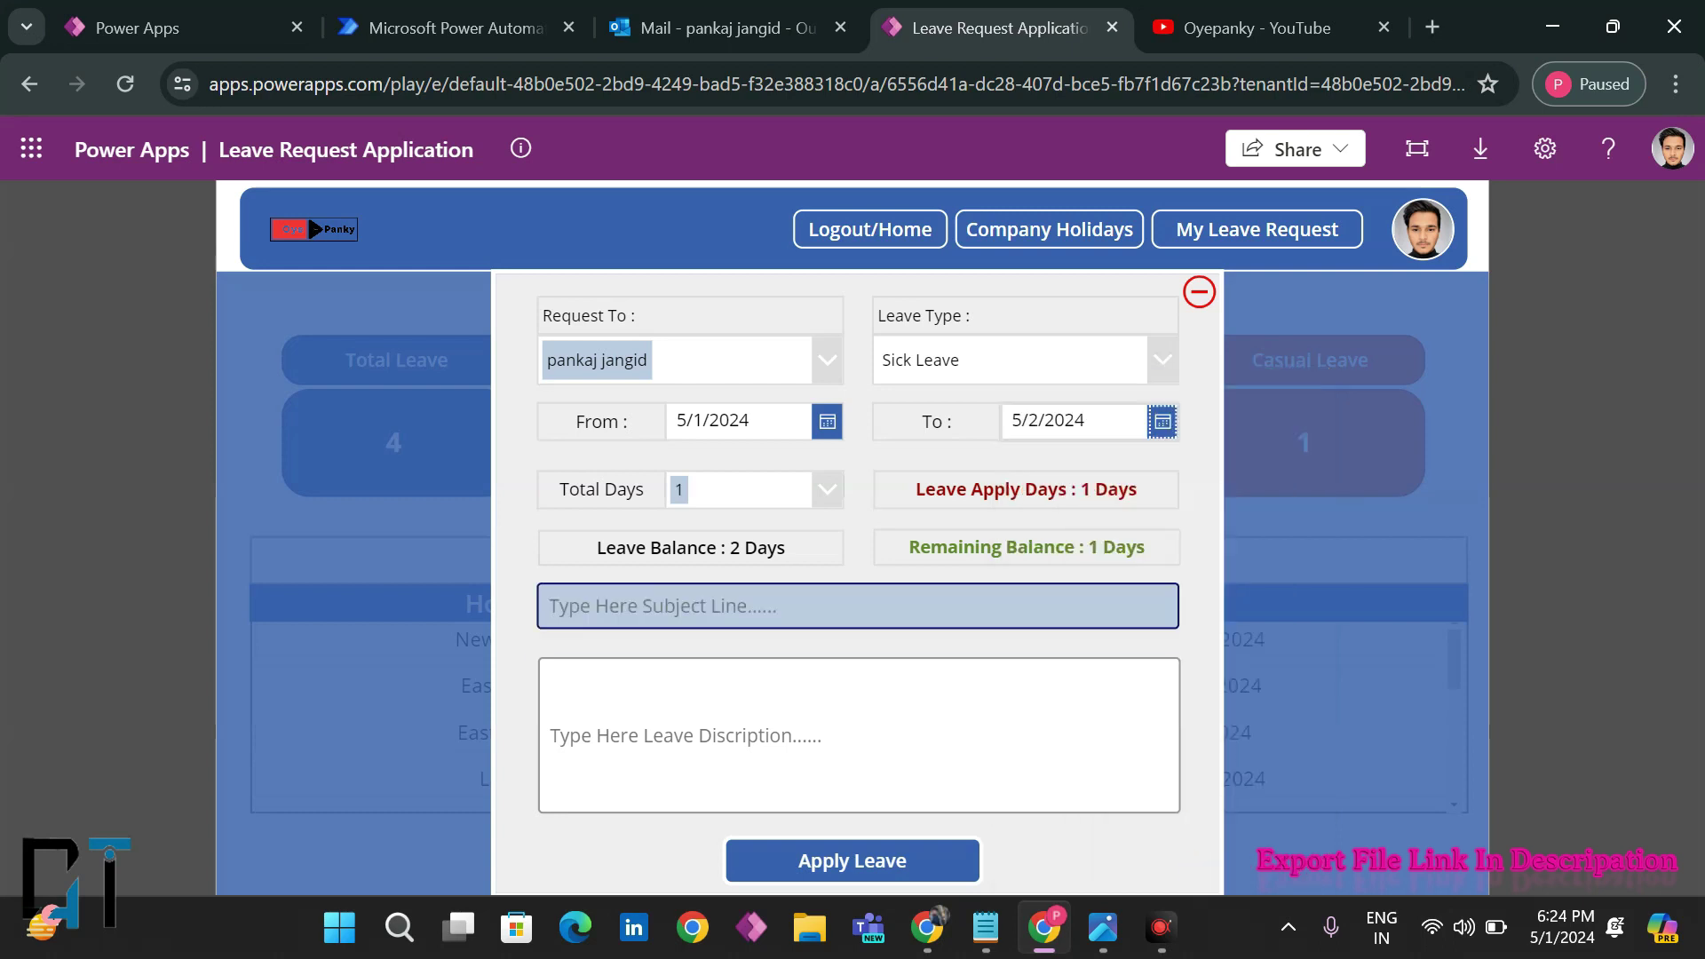
- Examine the applied leave days, the leave balance and the remaining balance of the request
drag(935, 490, 1142, 498)
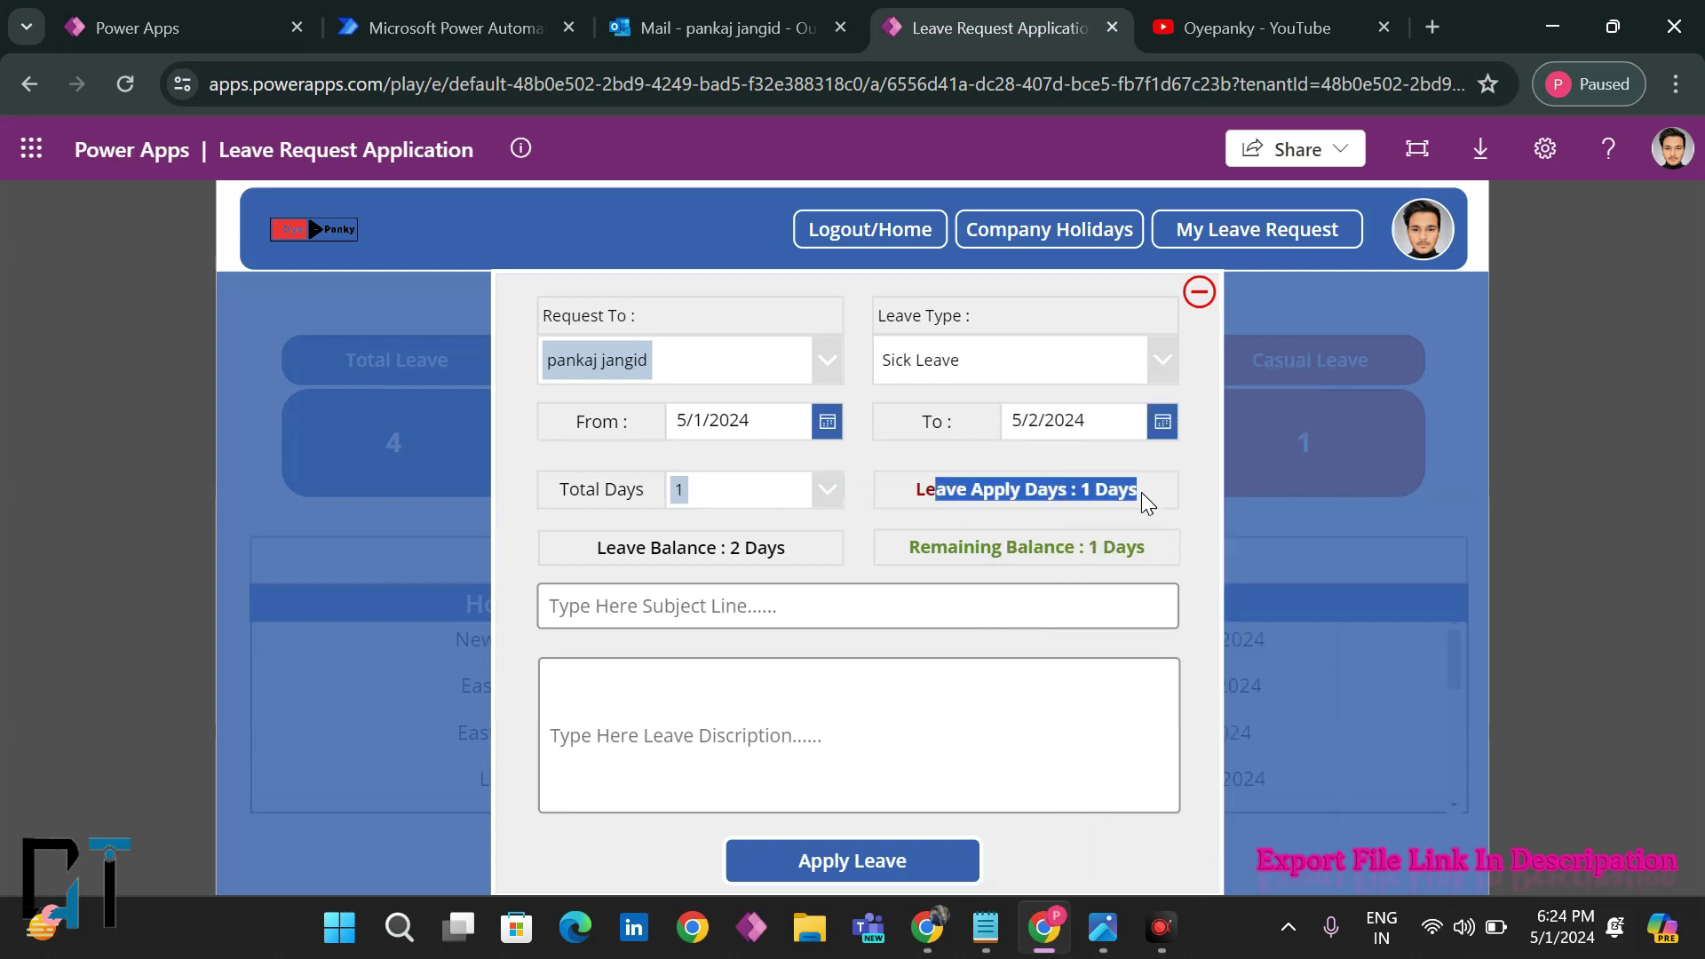
drag(671, 548, 791, 552)
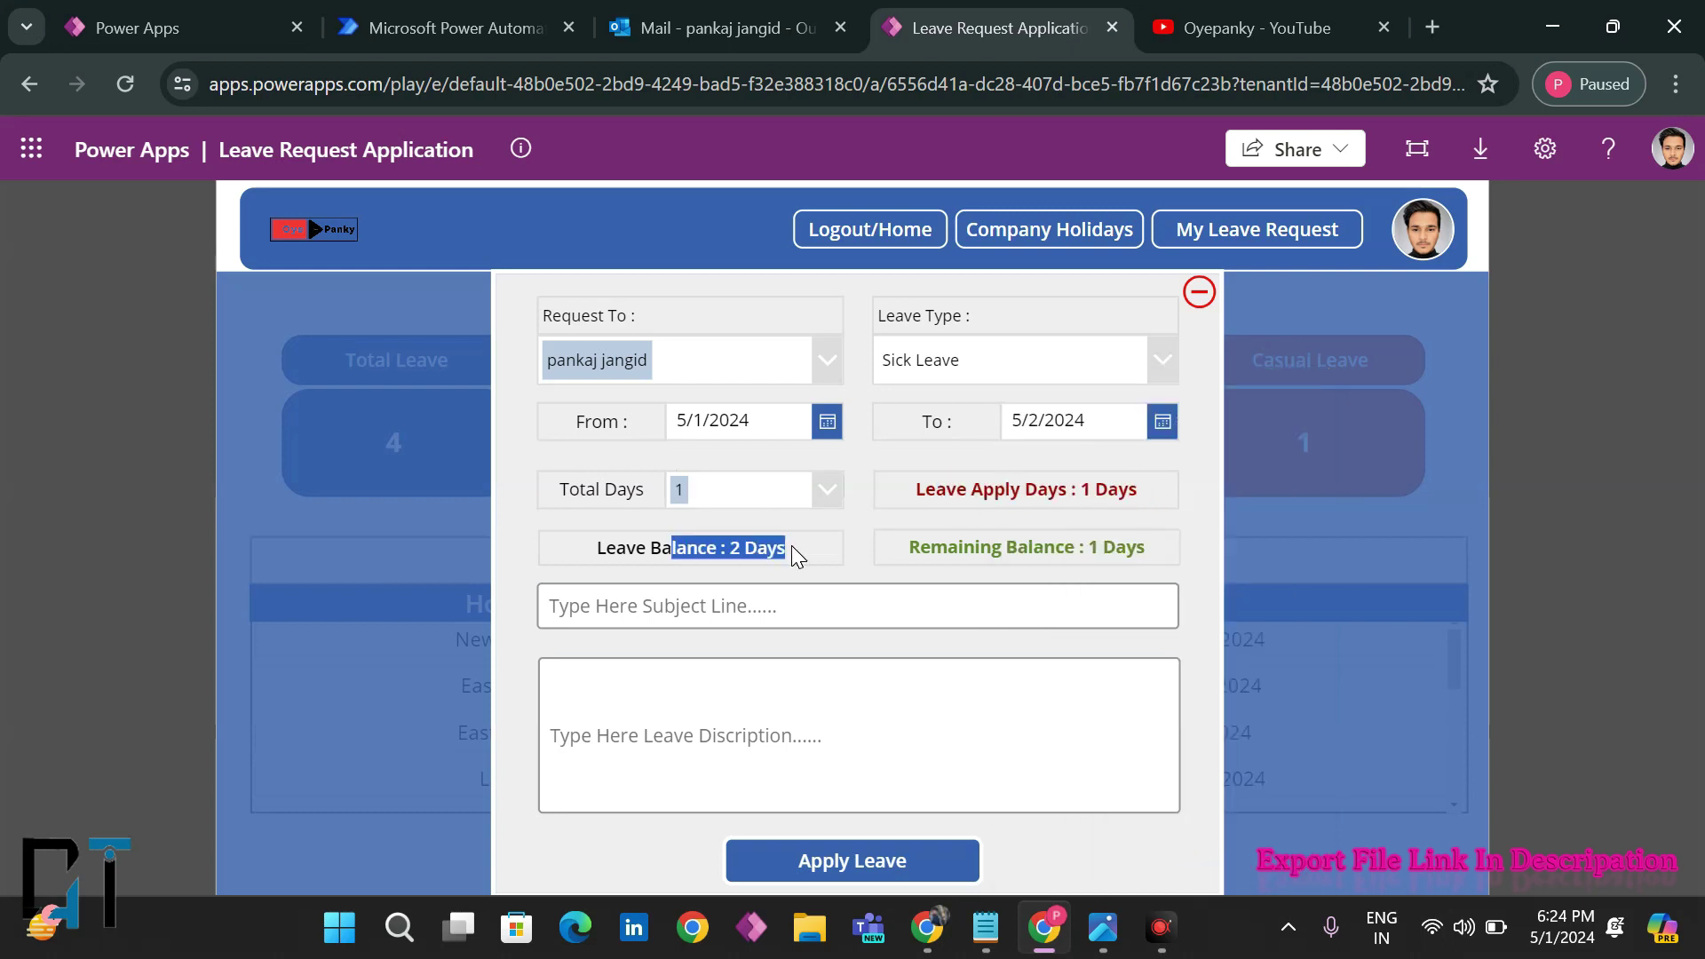
drag(1018, 547, 1147, 549)
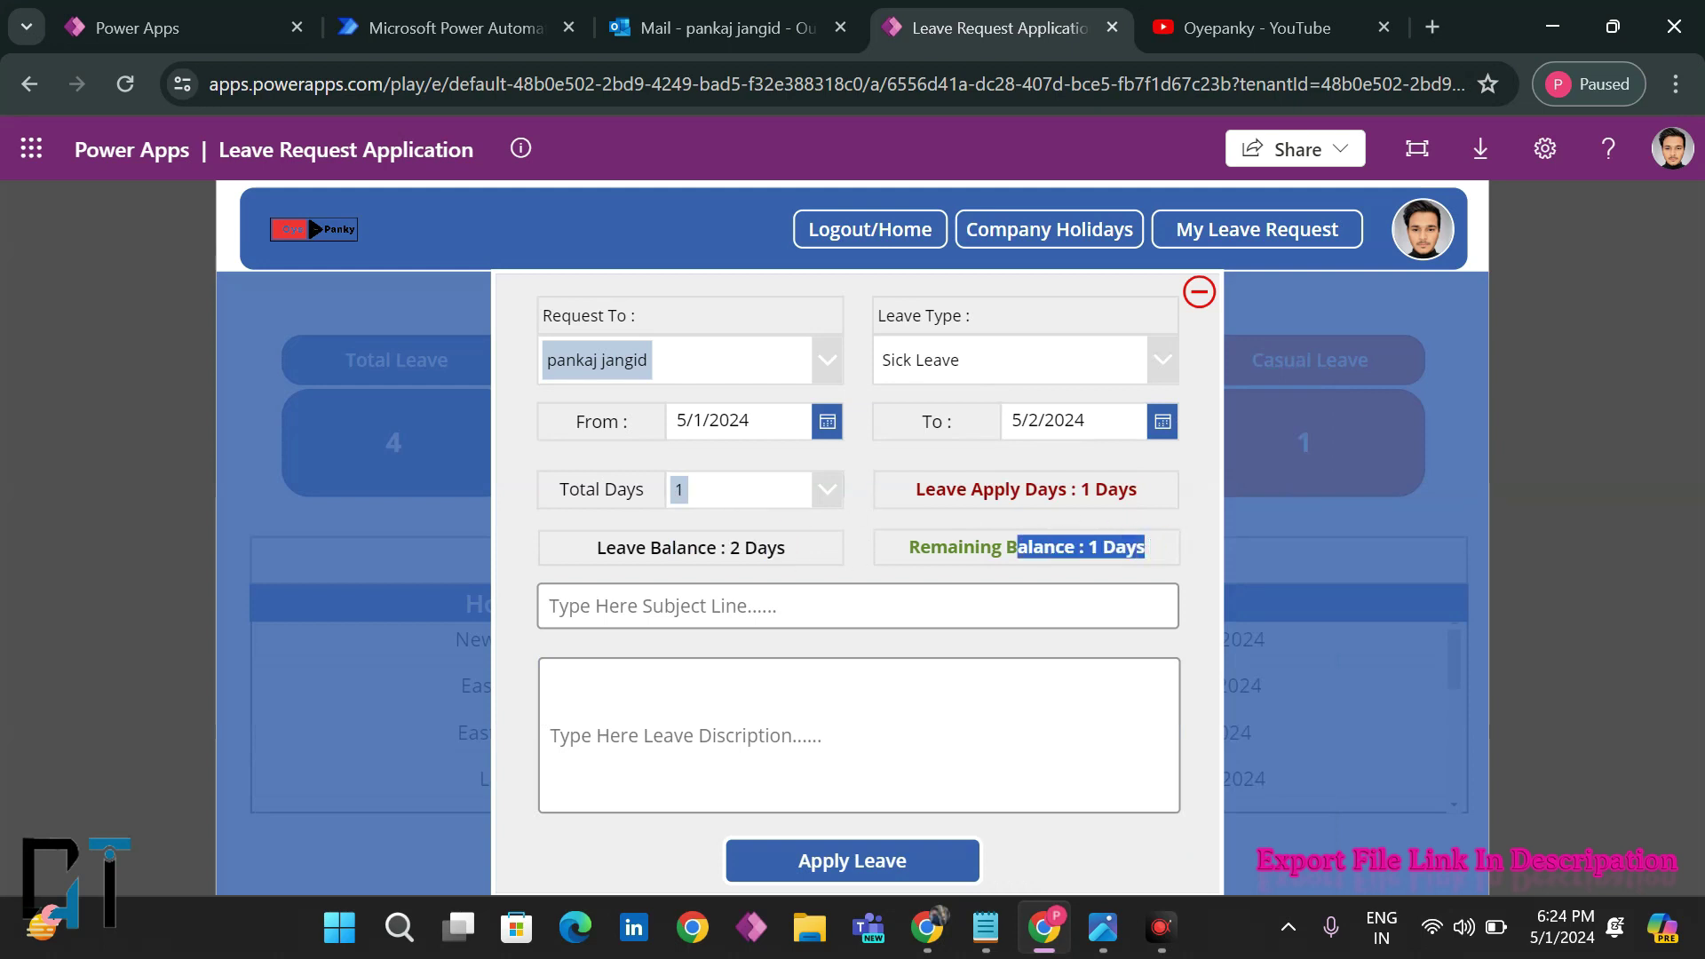
drag(1005, 489, 1128, 490)
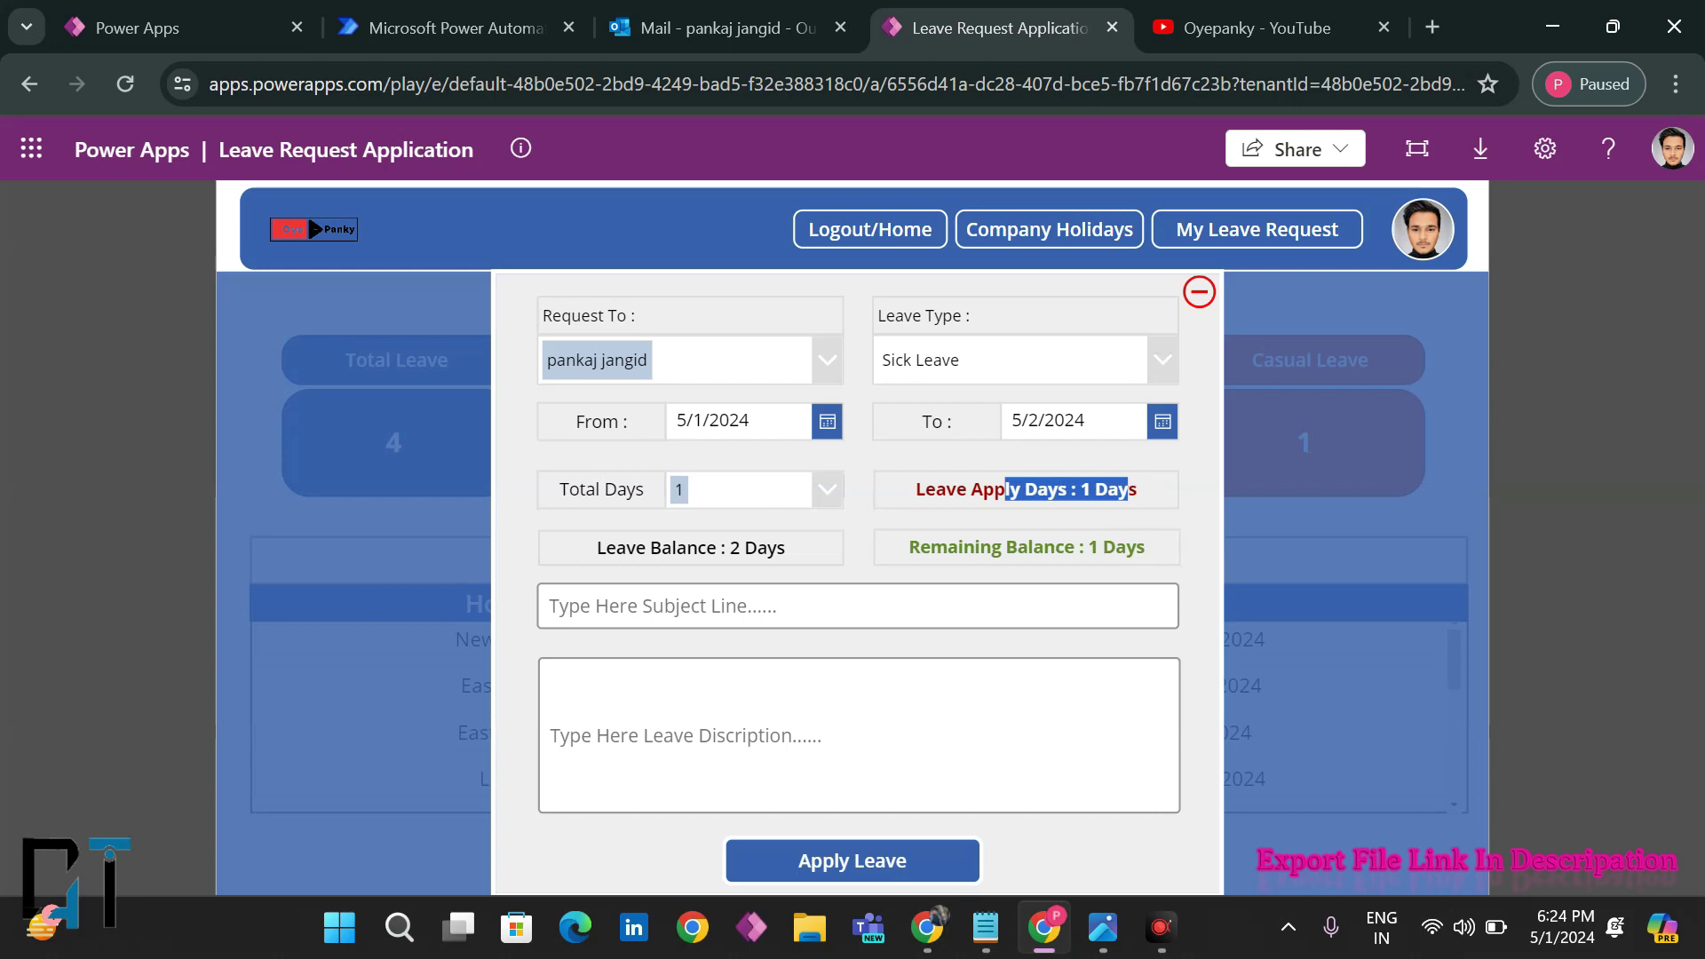
drag(616, 548, 781, 549)
click(738, 552)
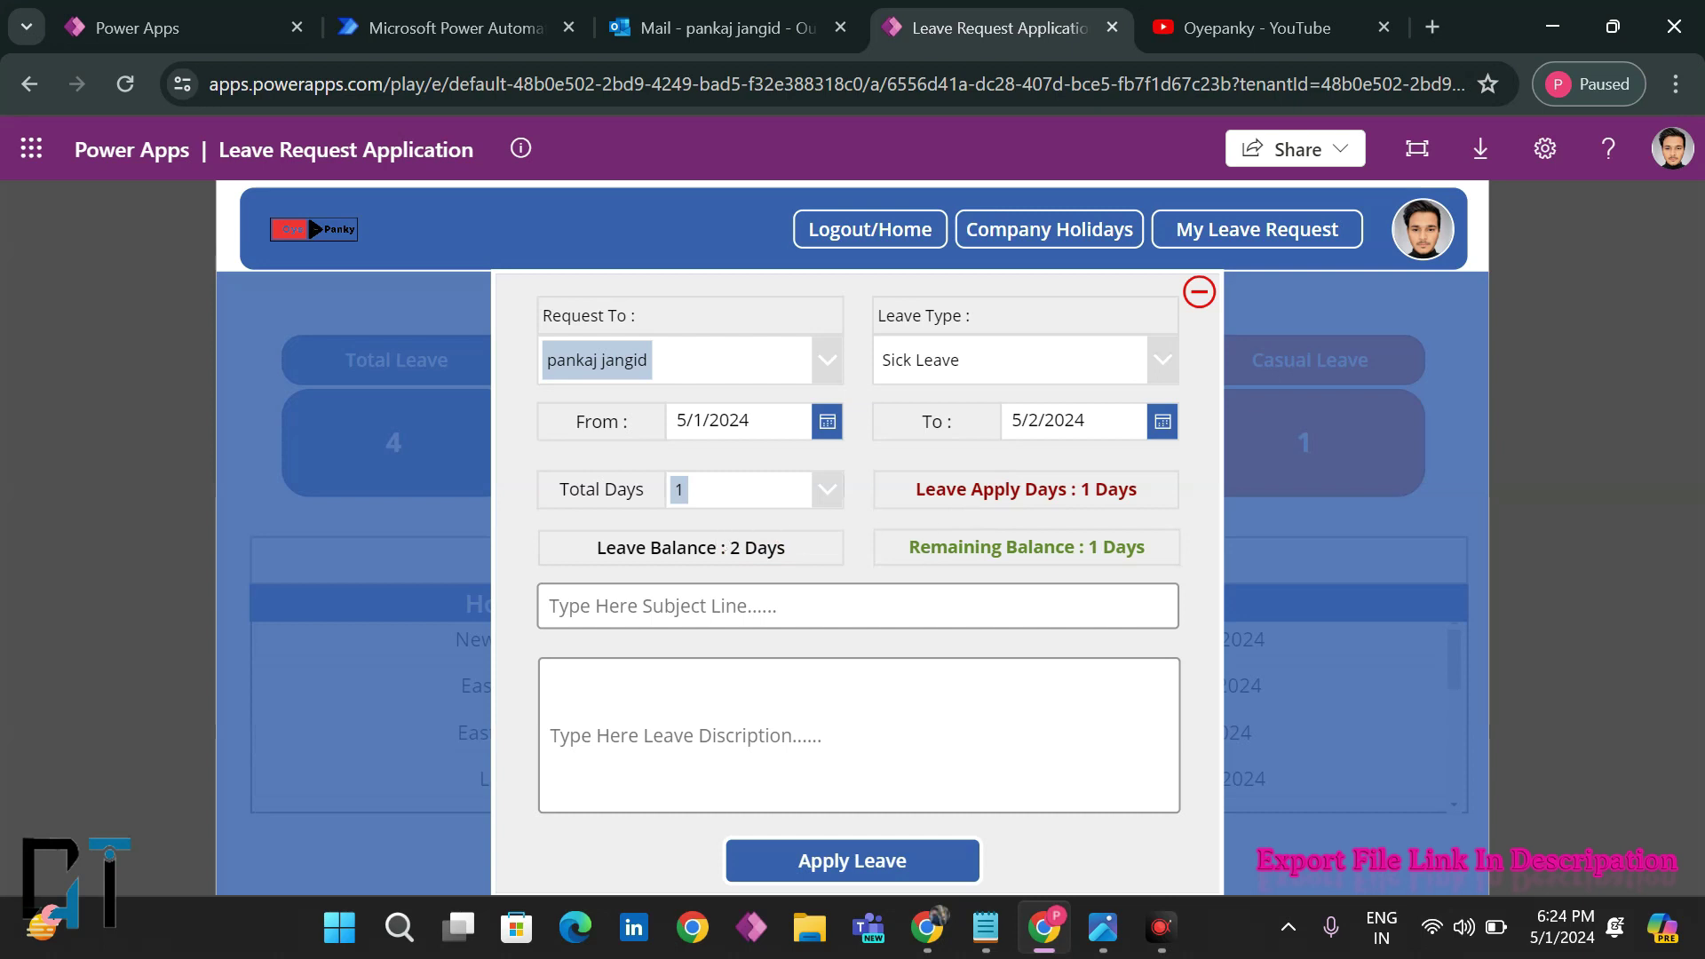
- Enter "Sick Leave Urgent" as the subject line of the leave request
click(735, 602)
text(Sick Leav)
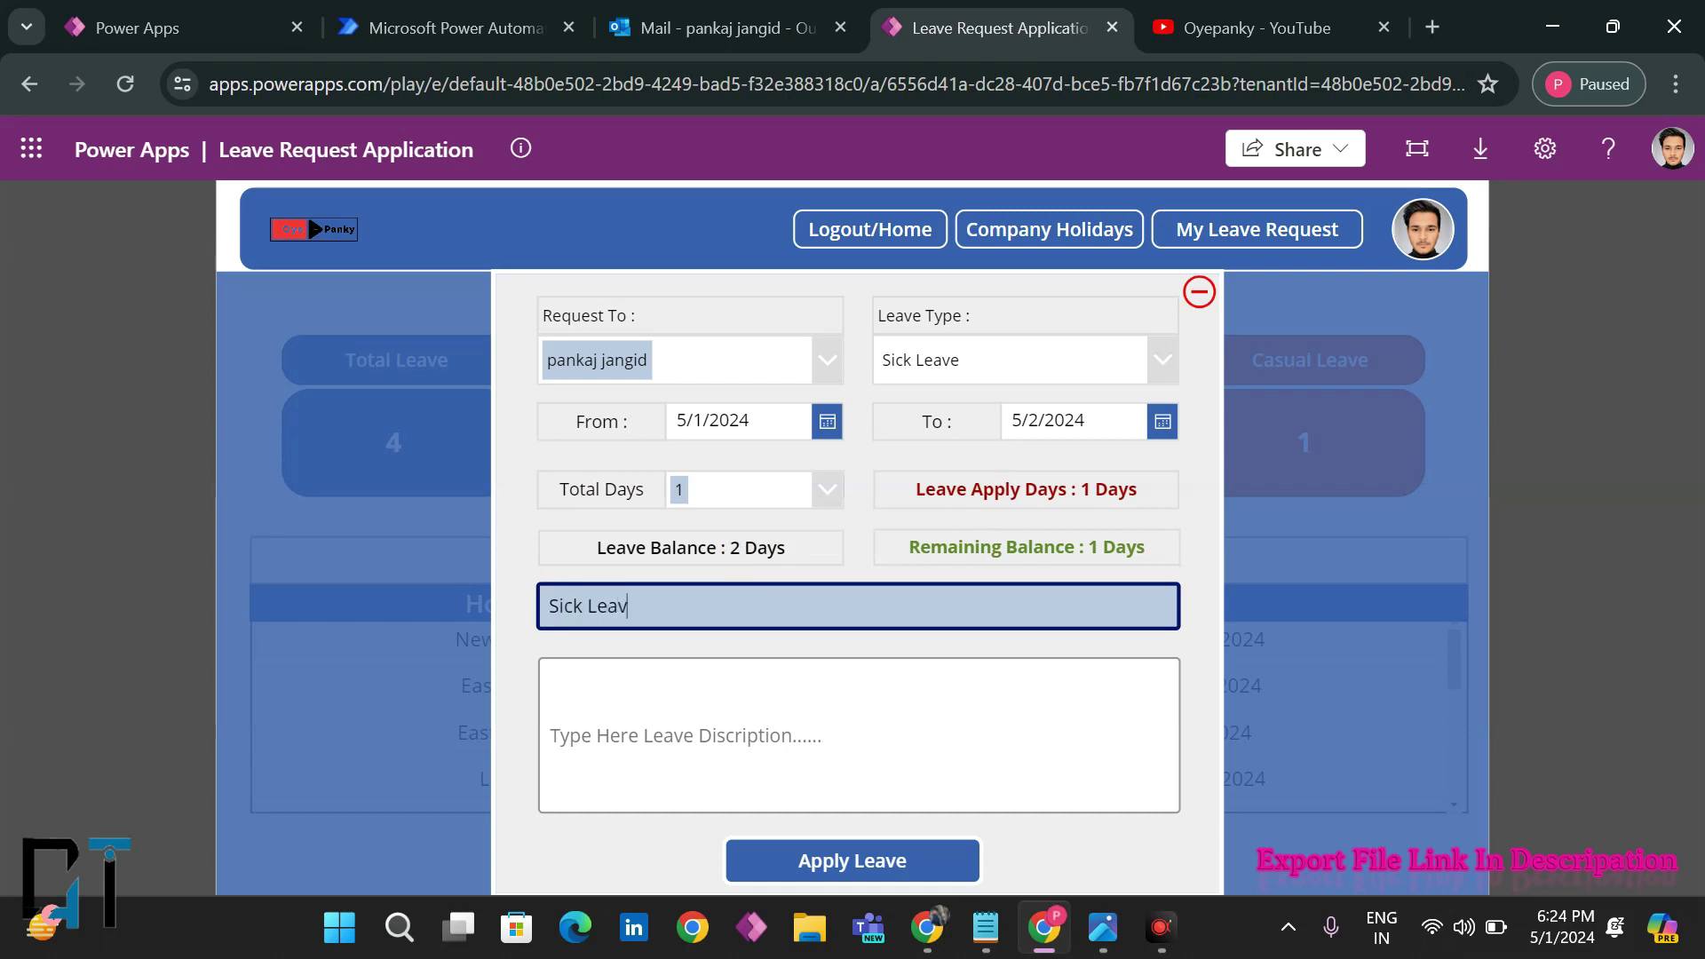
text(e Me)
key(BackSpace)
key(BackSpace)
key(BackSpace)
text(Urgent)
- Write "Please approve my Sick leave," as the leave description
click(616, 701)
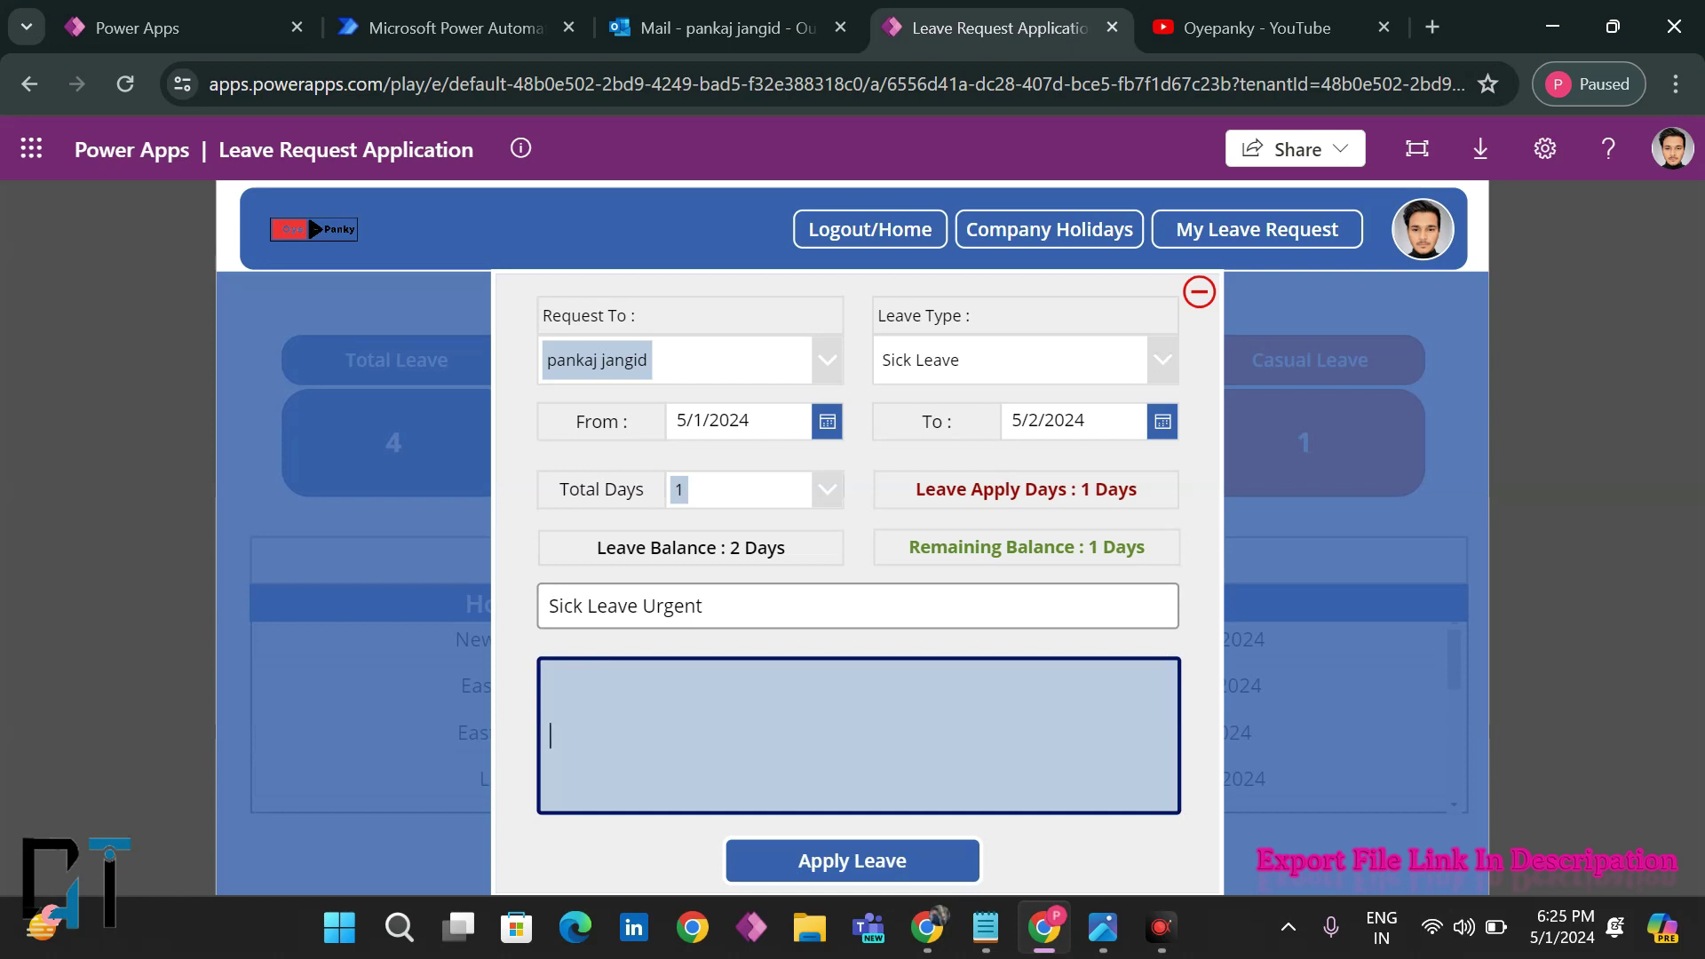
text(Please approve my)
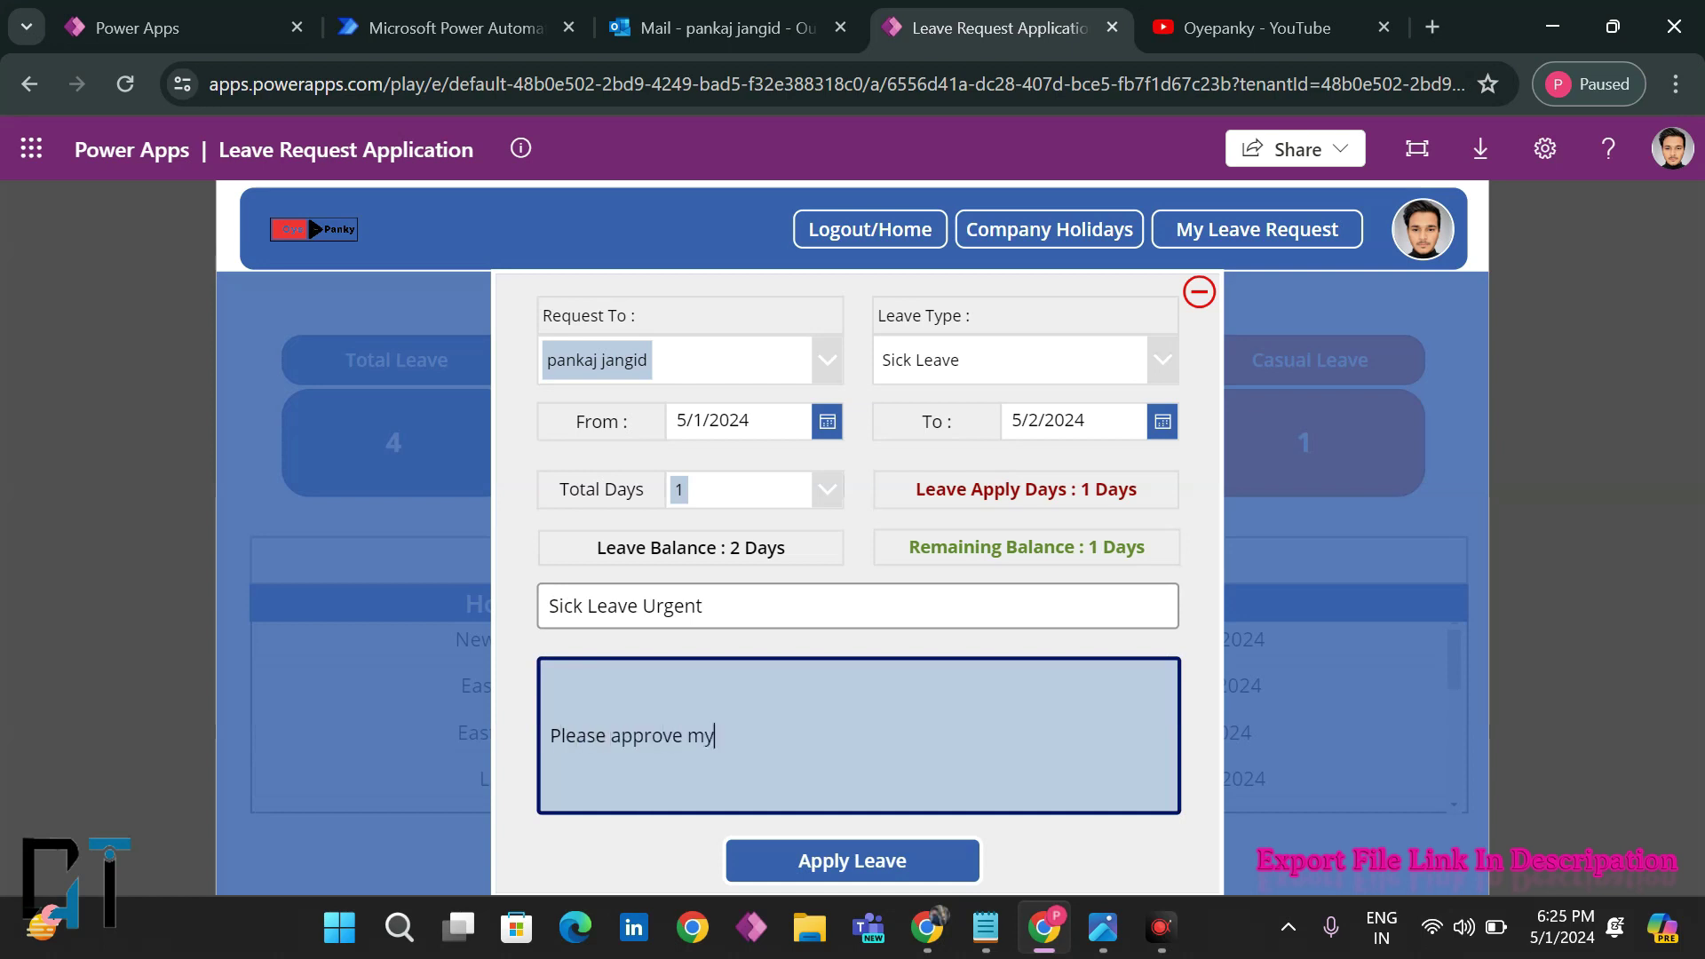
text( Sick leave)
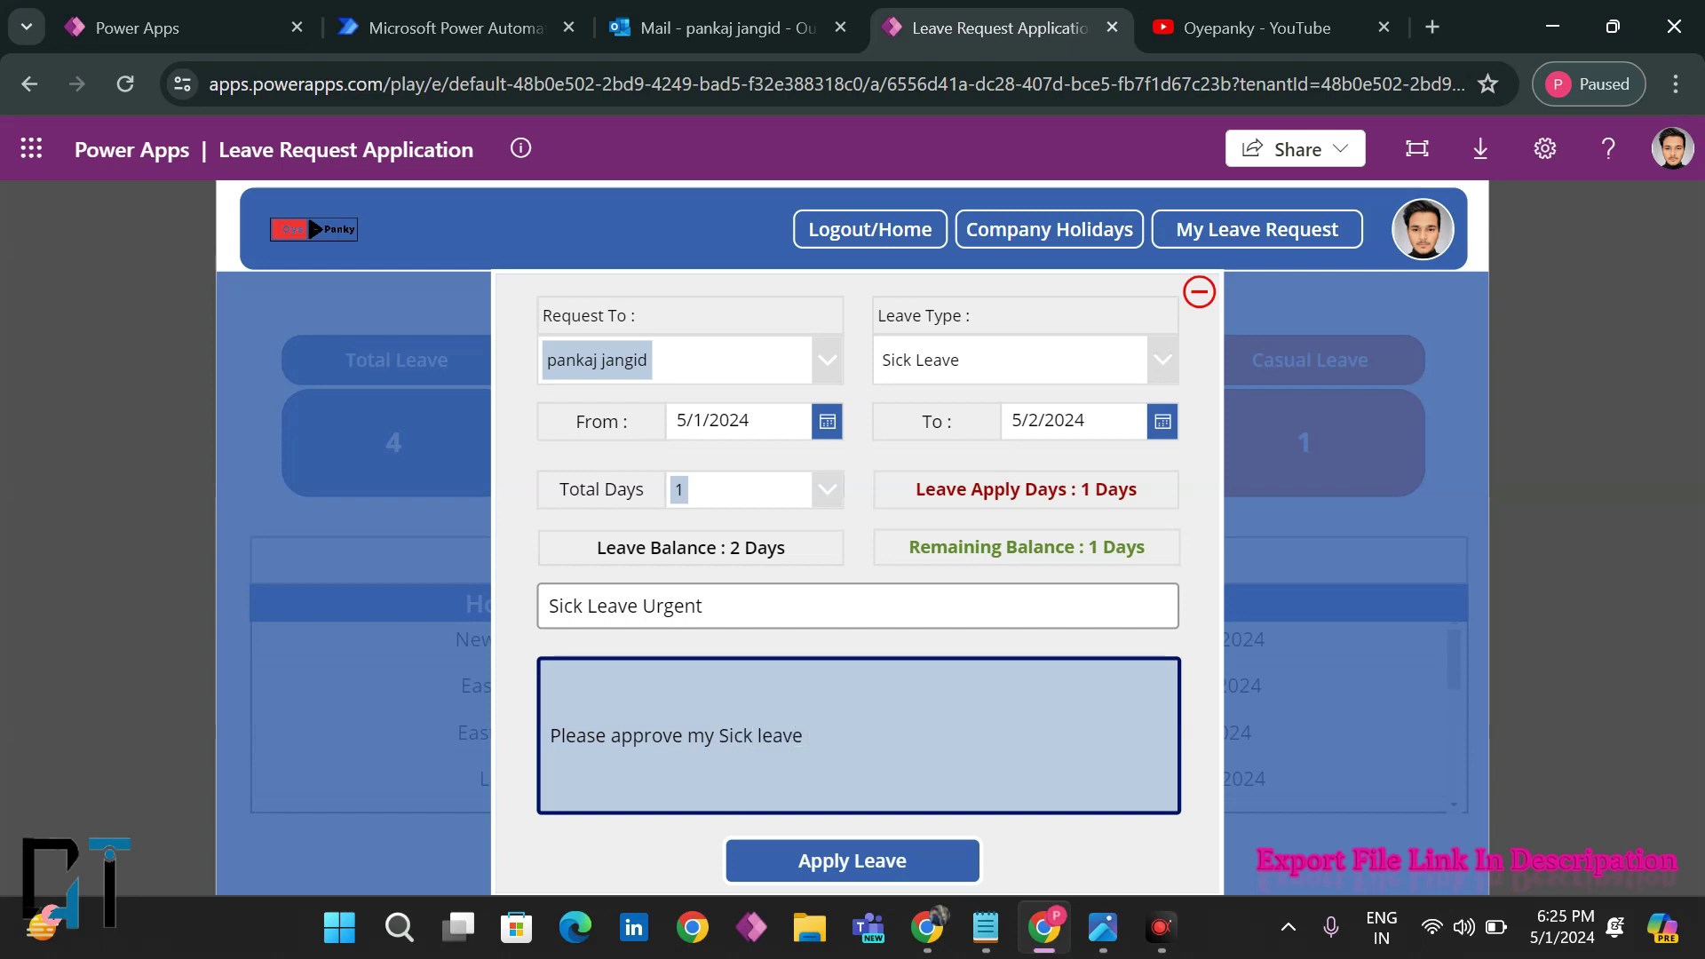
key(BackSpace)
text(,)
- Put "Kindly request to you" at the start of the leave description and submit the leave application
click(551, 735)
text(Kindly r)
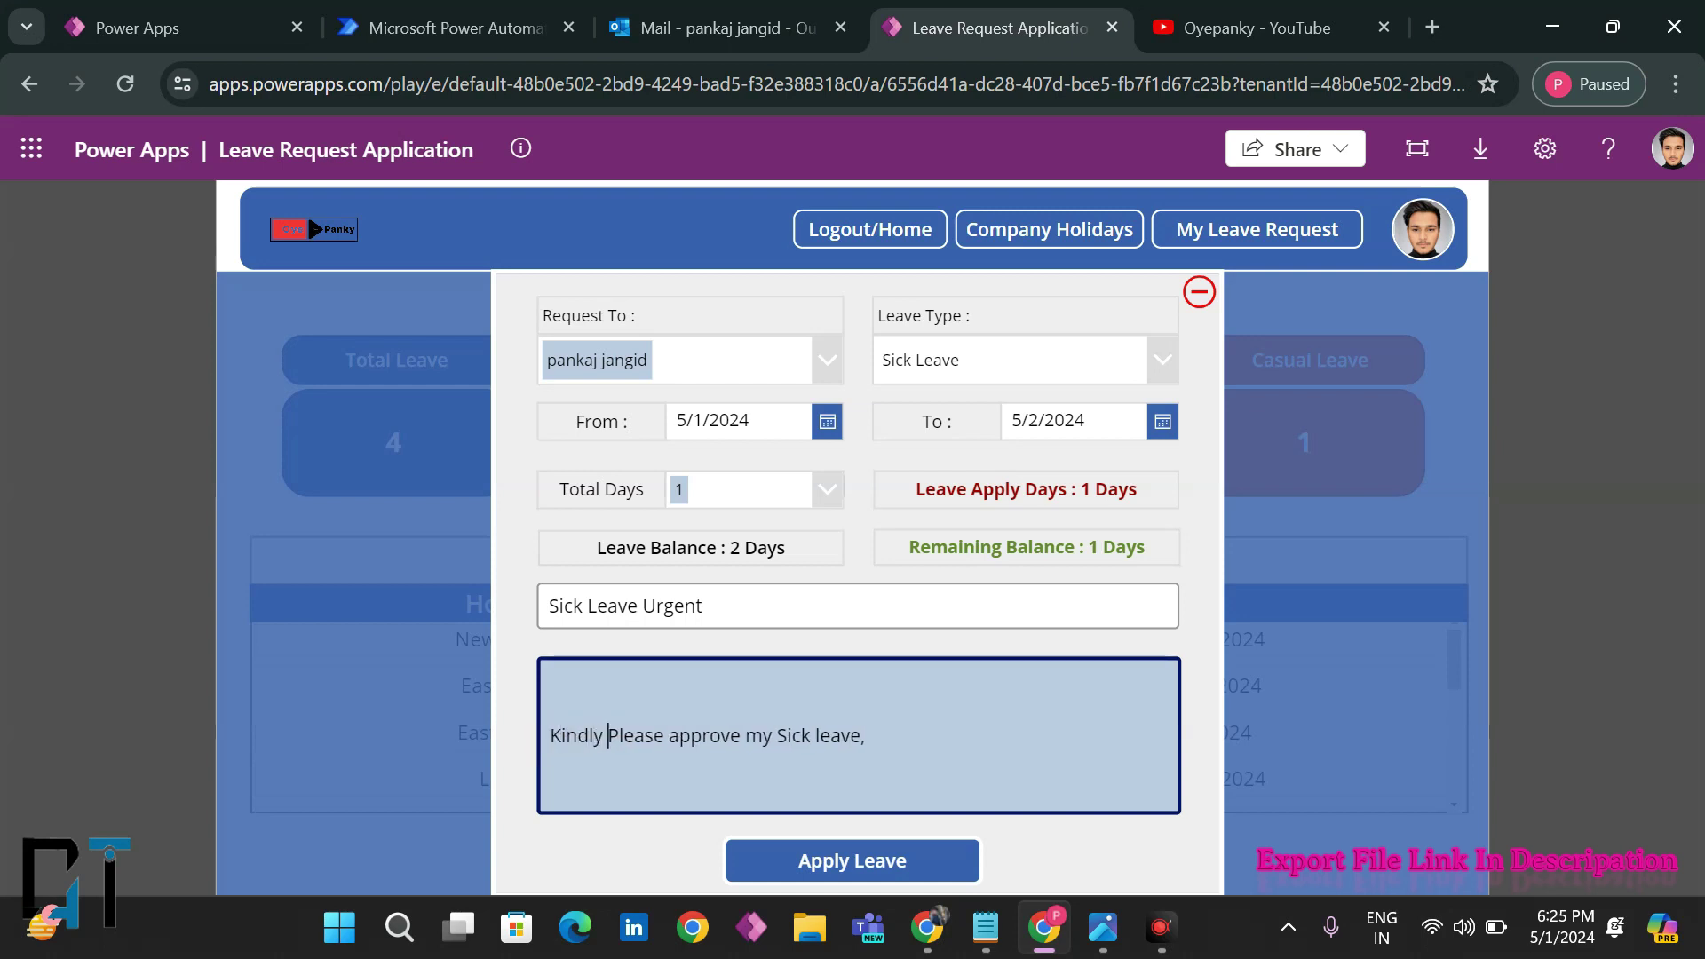
text(quest to )
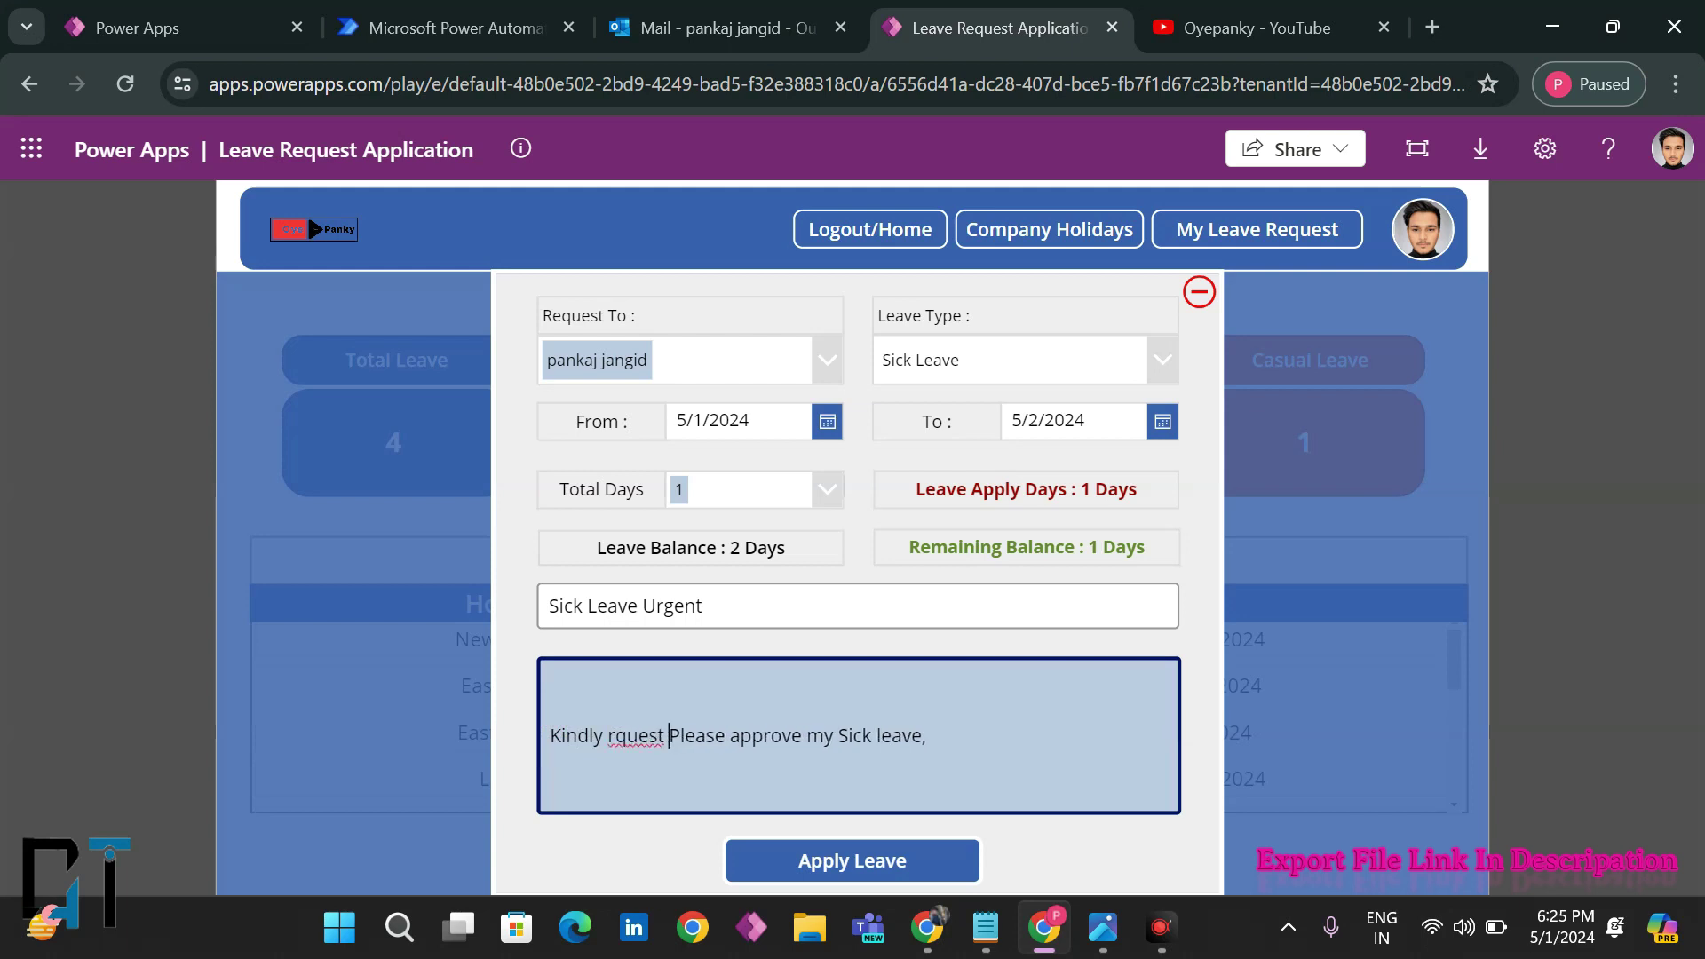
text(you)
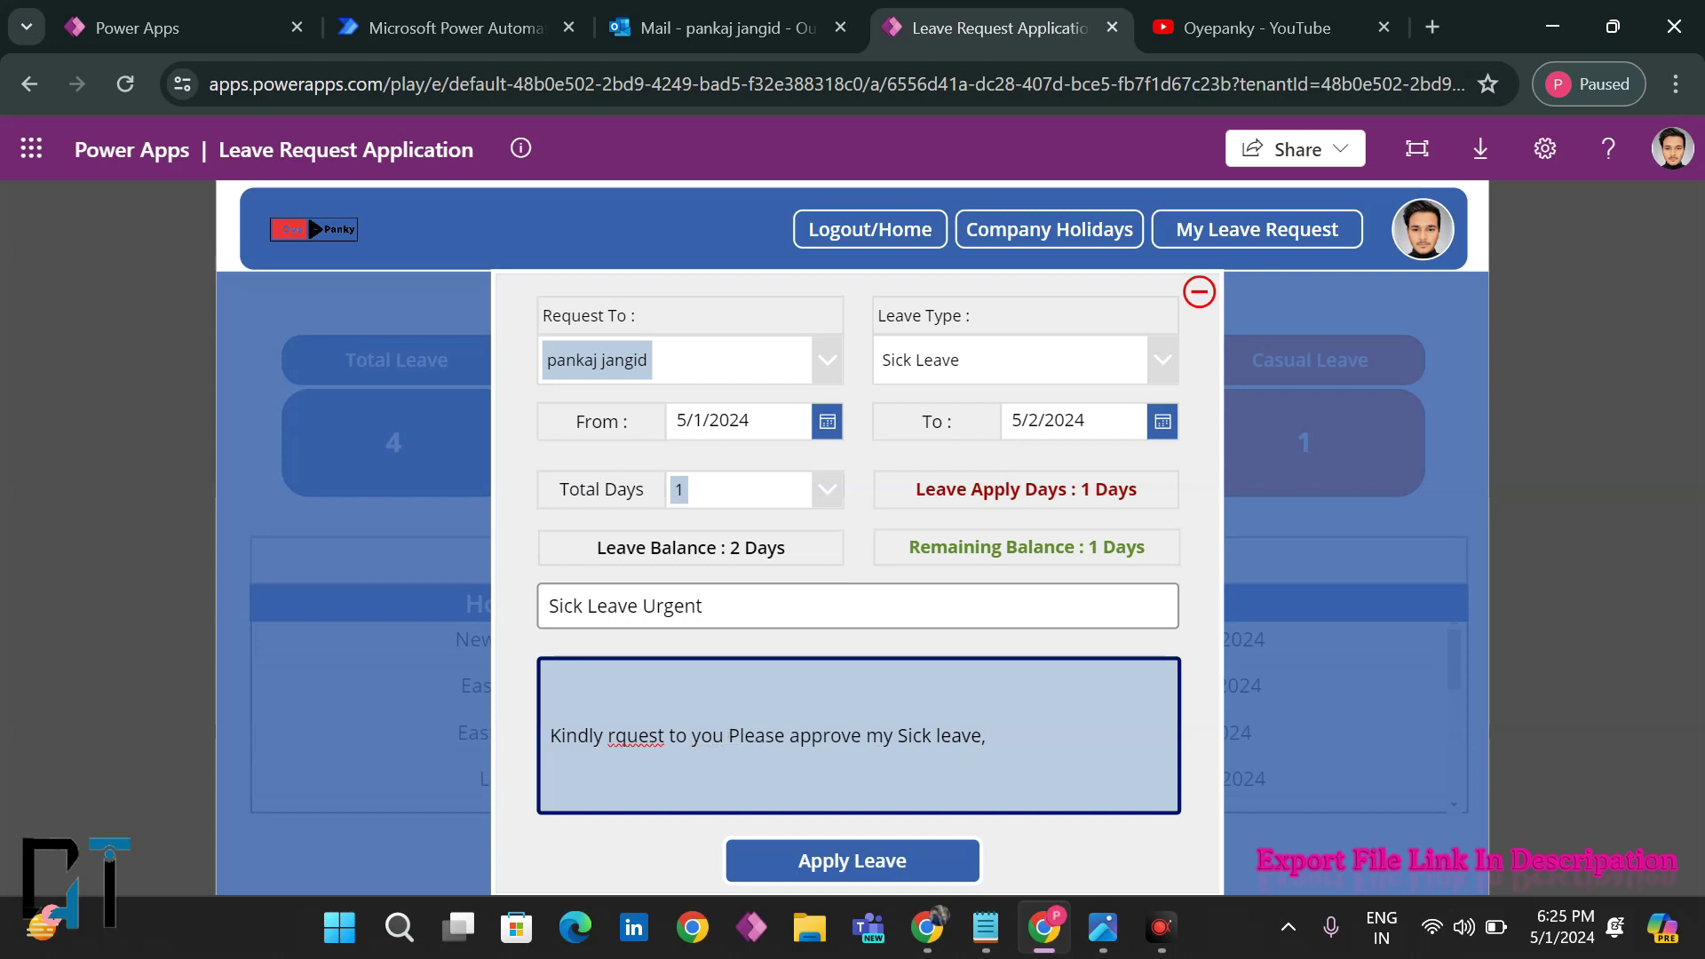
key(Left)
key(Left)
text(e)
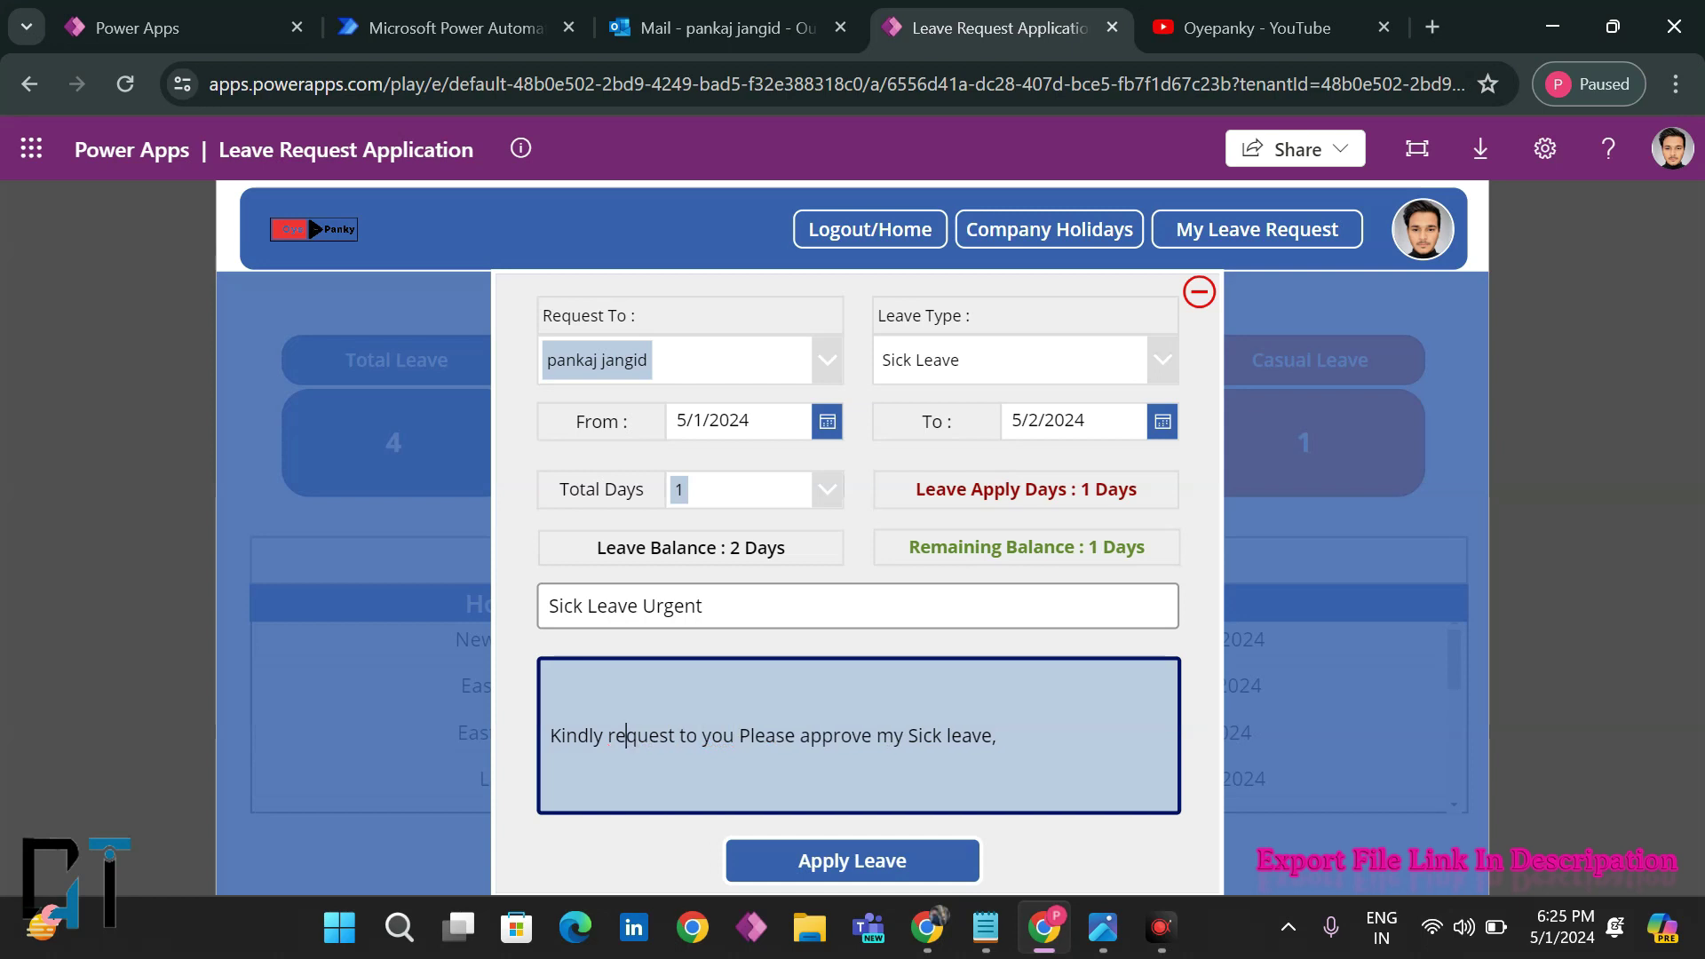
click(728, 740)
click(1062, 738)
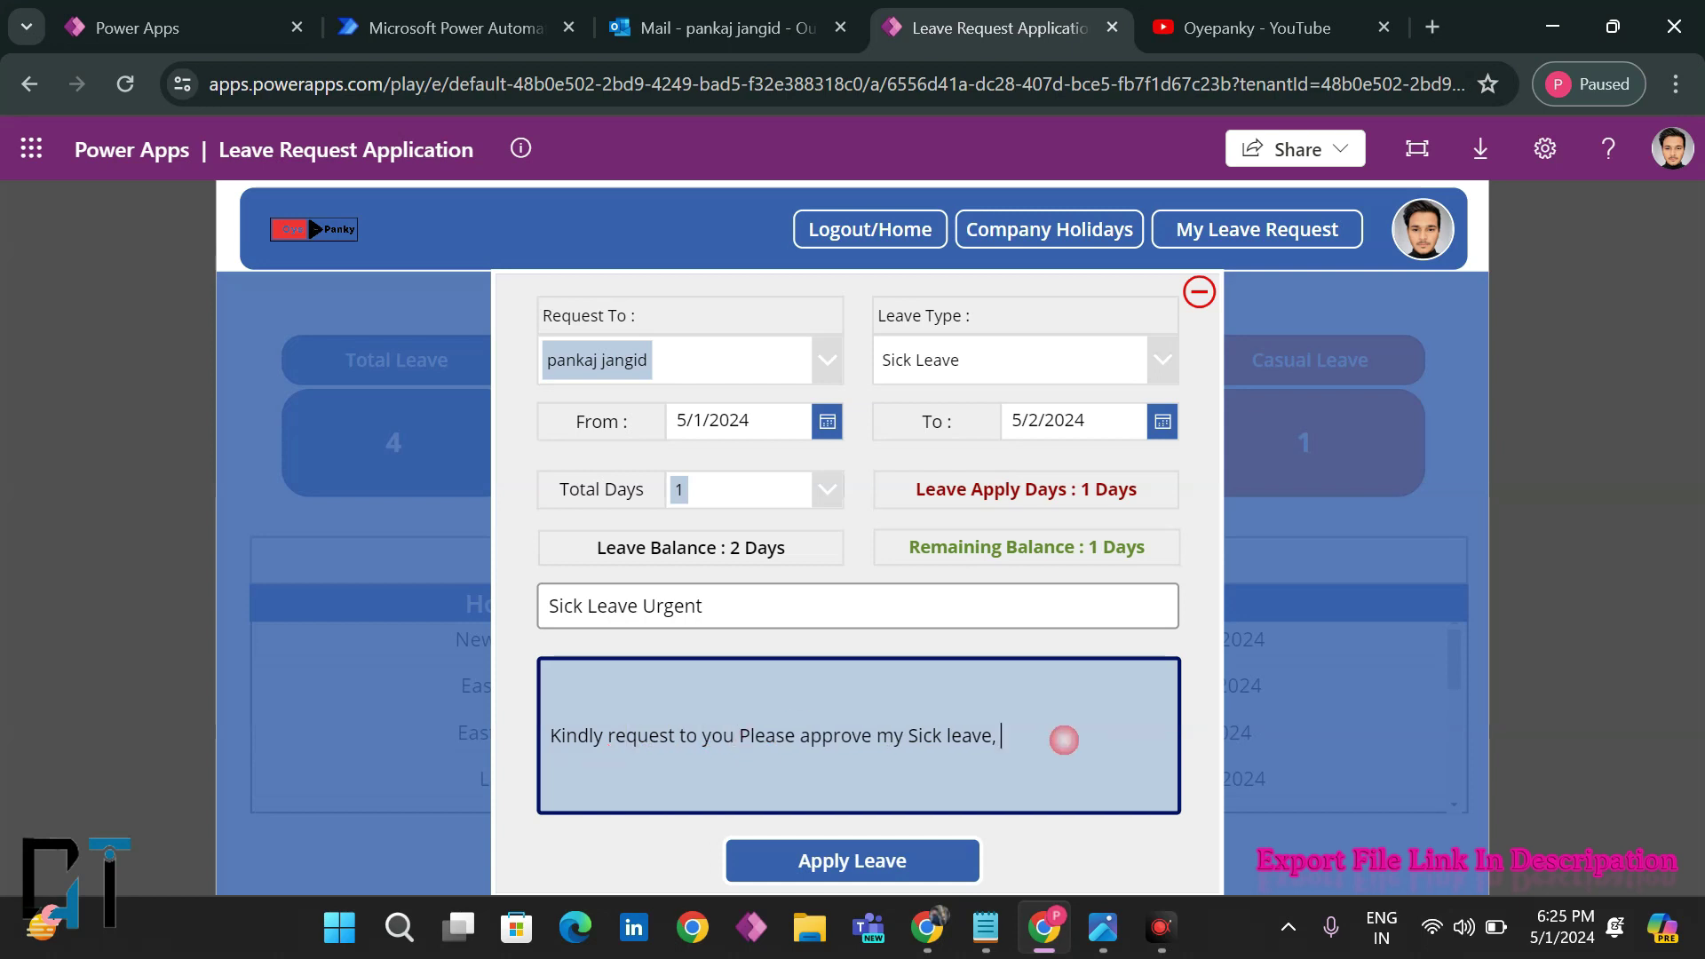
click(858, 862)
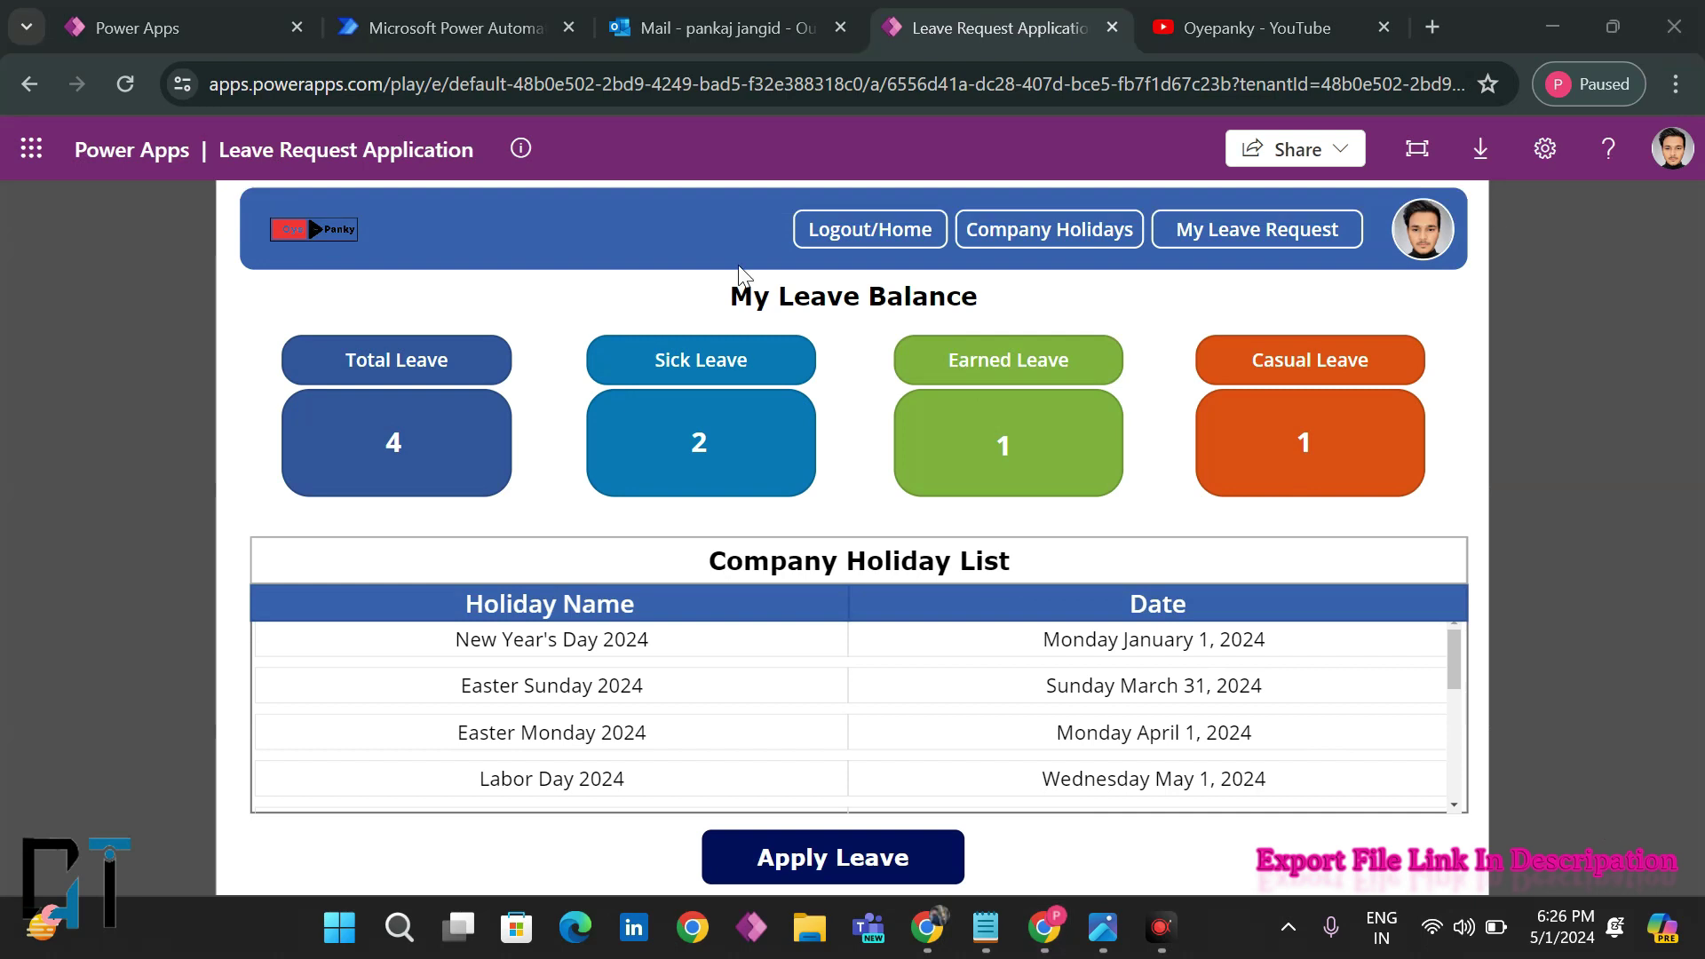
- Switch to Outlook and examine the description text in the newest leave request email
click(722, 30)
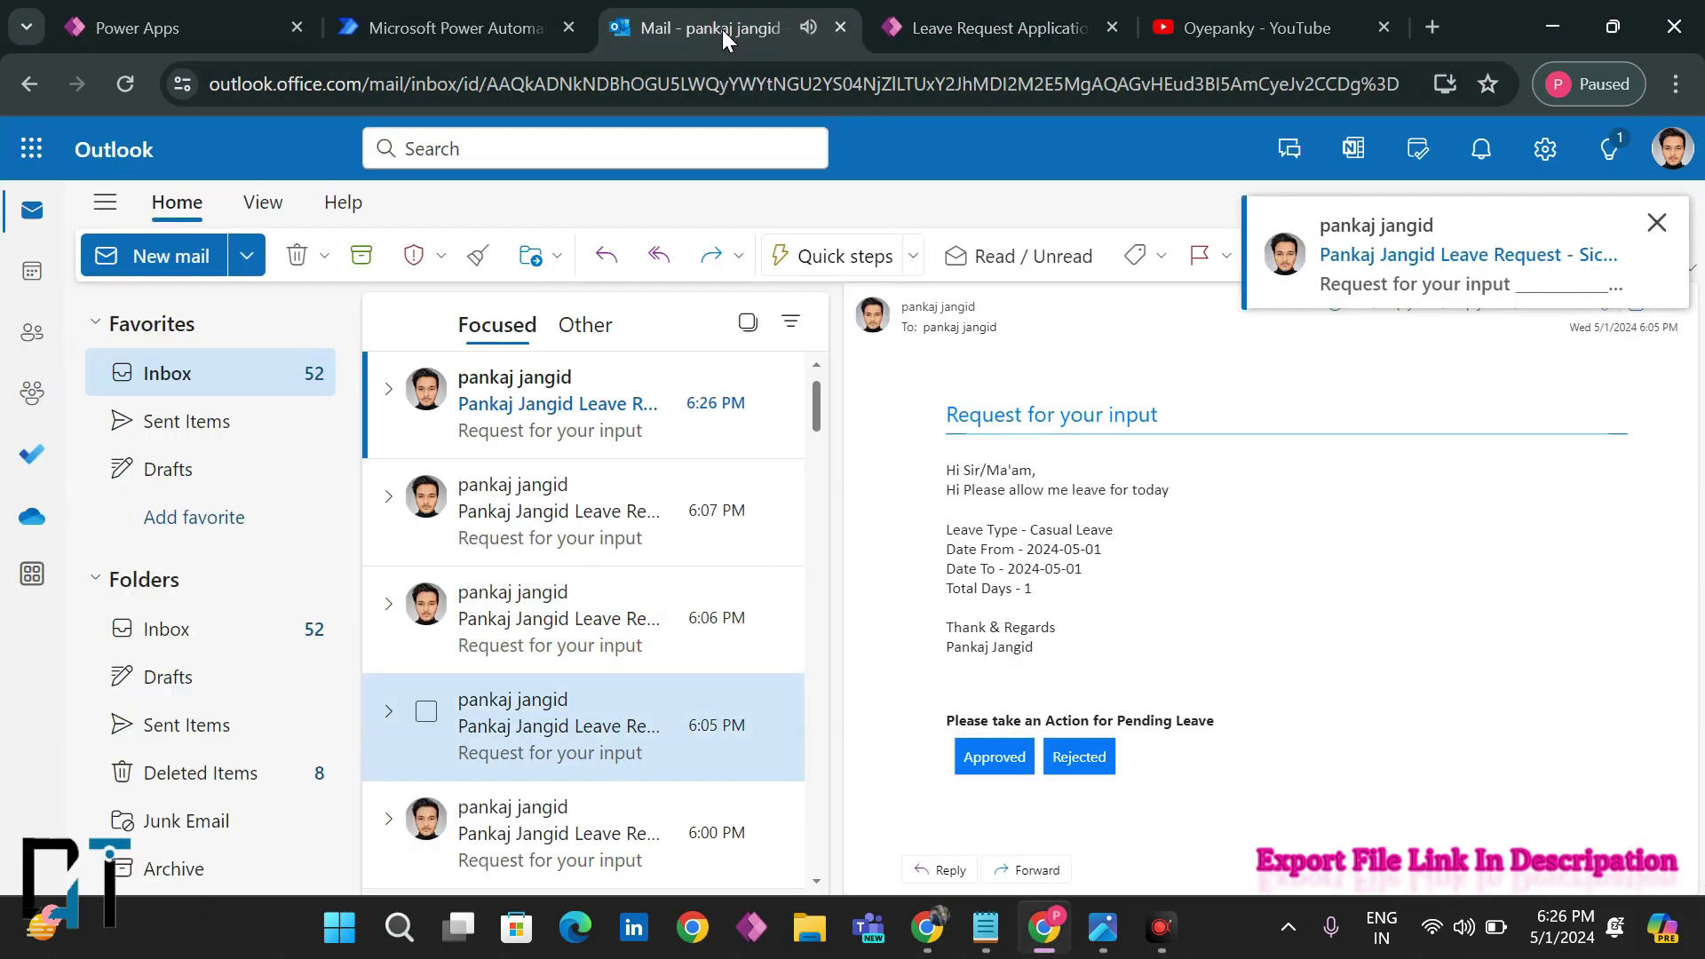
click(511, 399)
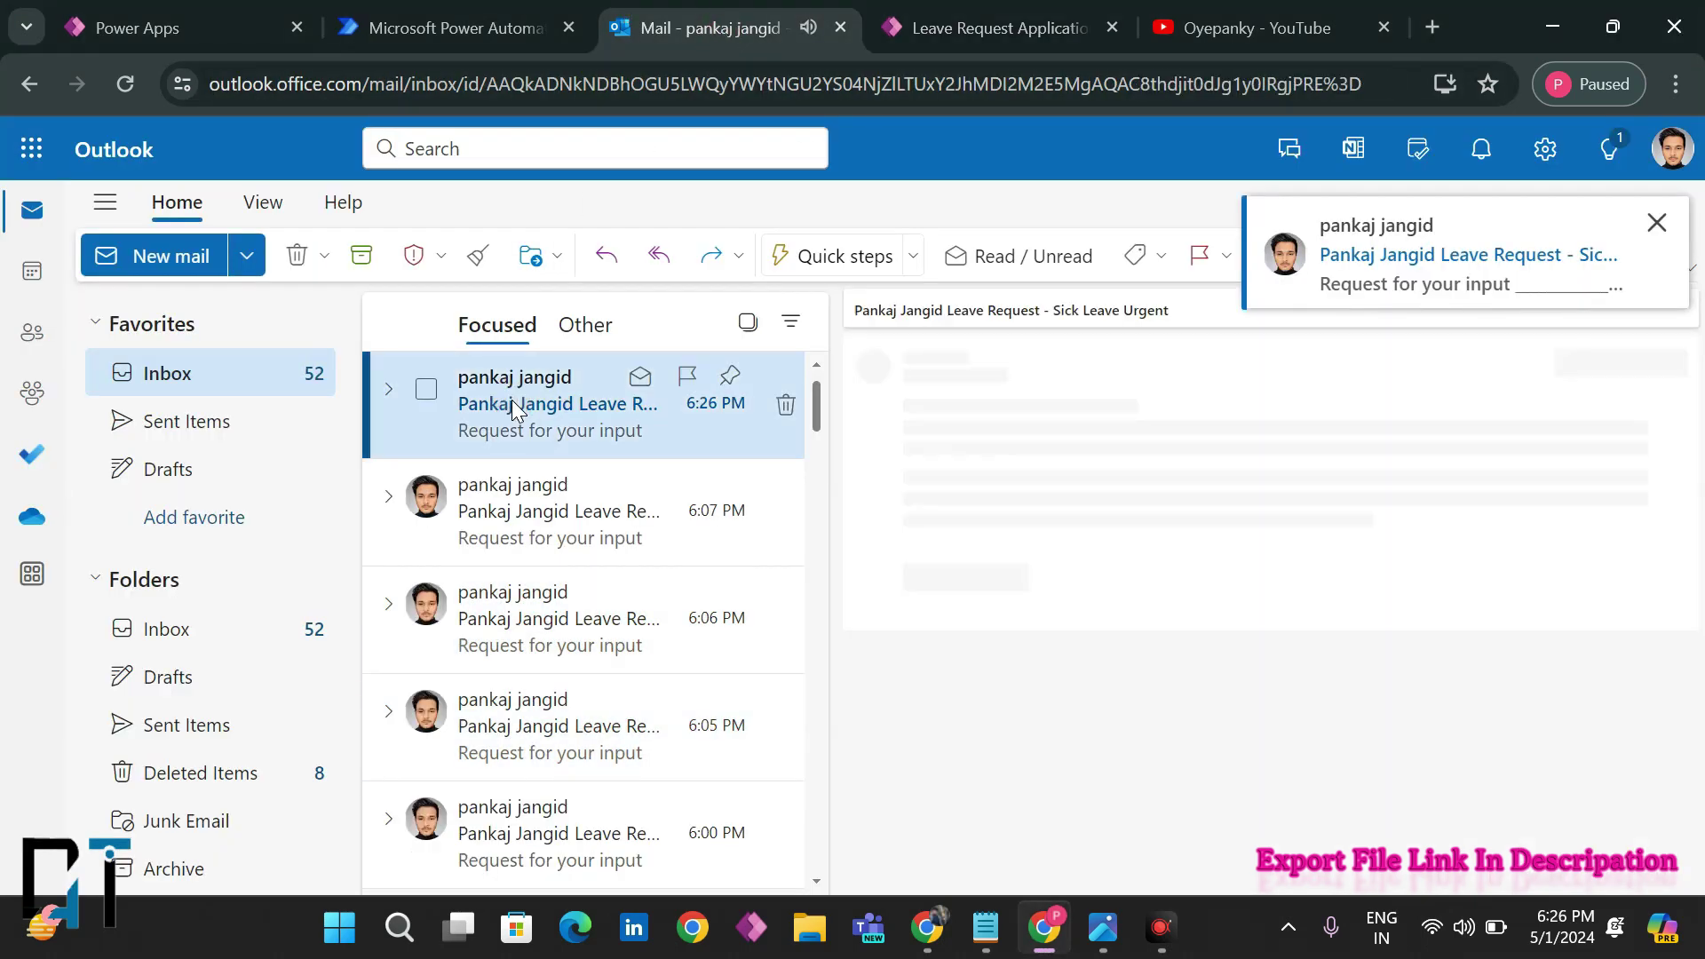
drag(953, 490, 1287, 498)
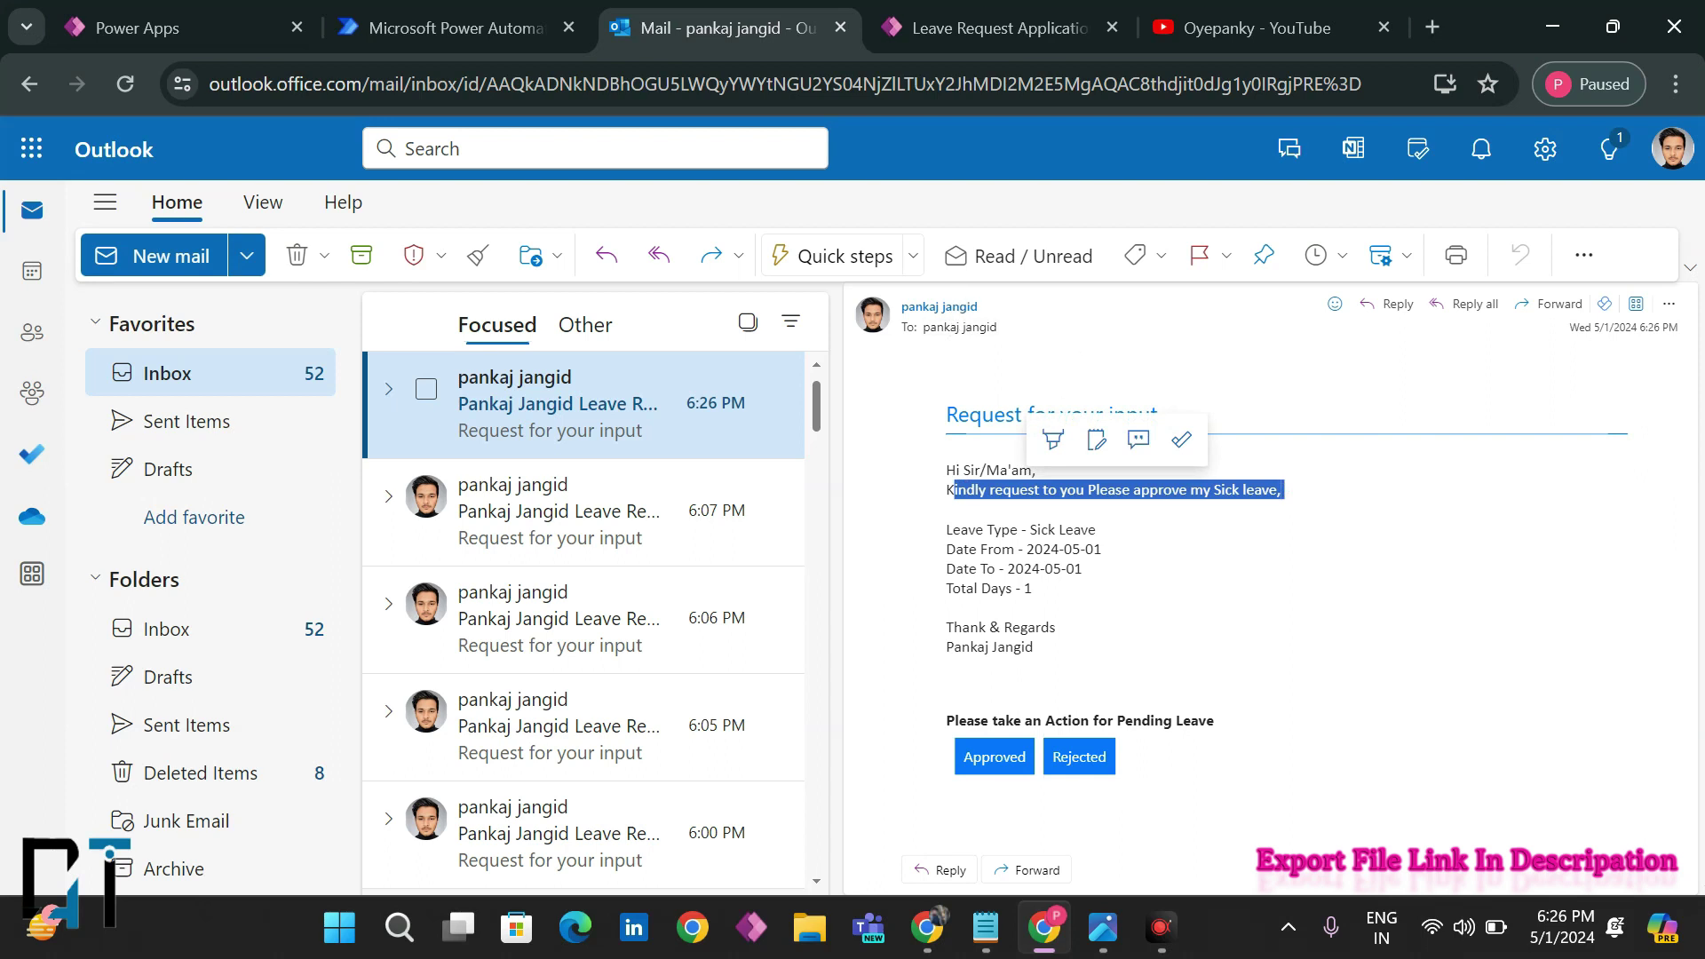
- Examine the newest leave request email's subject, leave details and the action request for the pending leave
scroll(910, 436, up, 1)
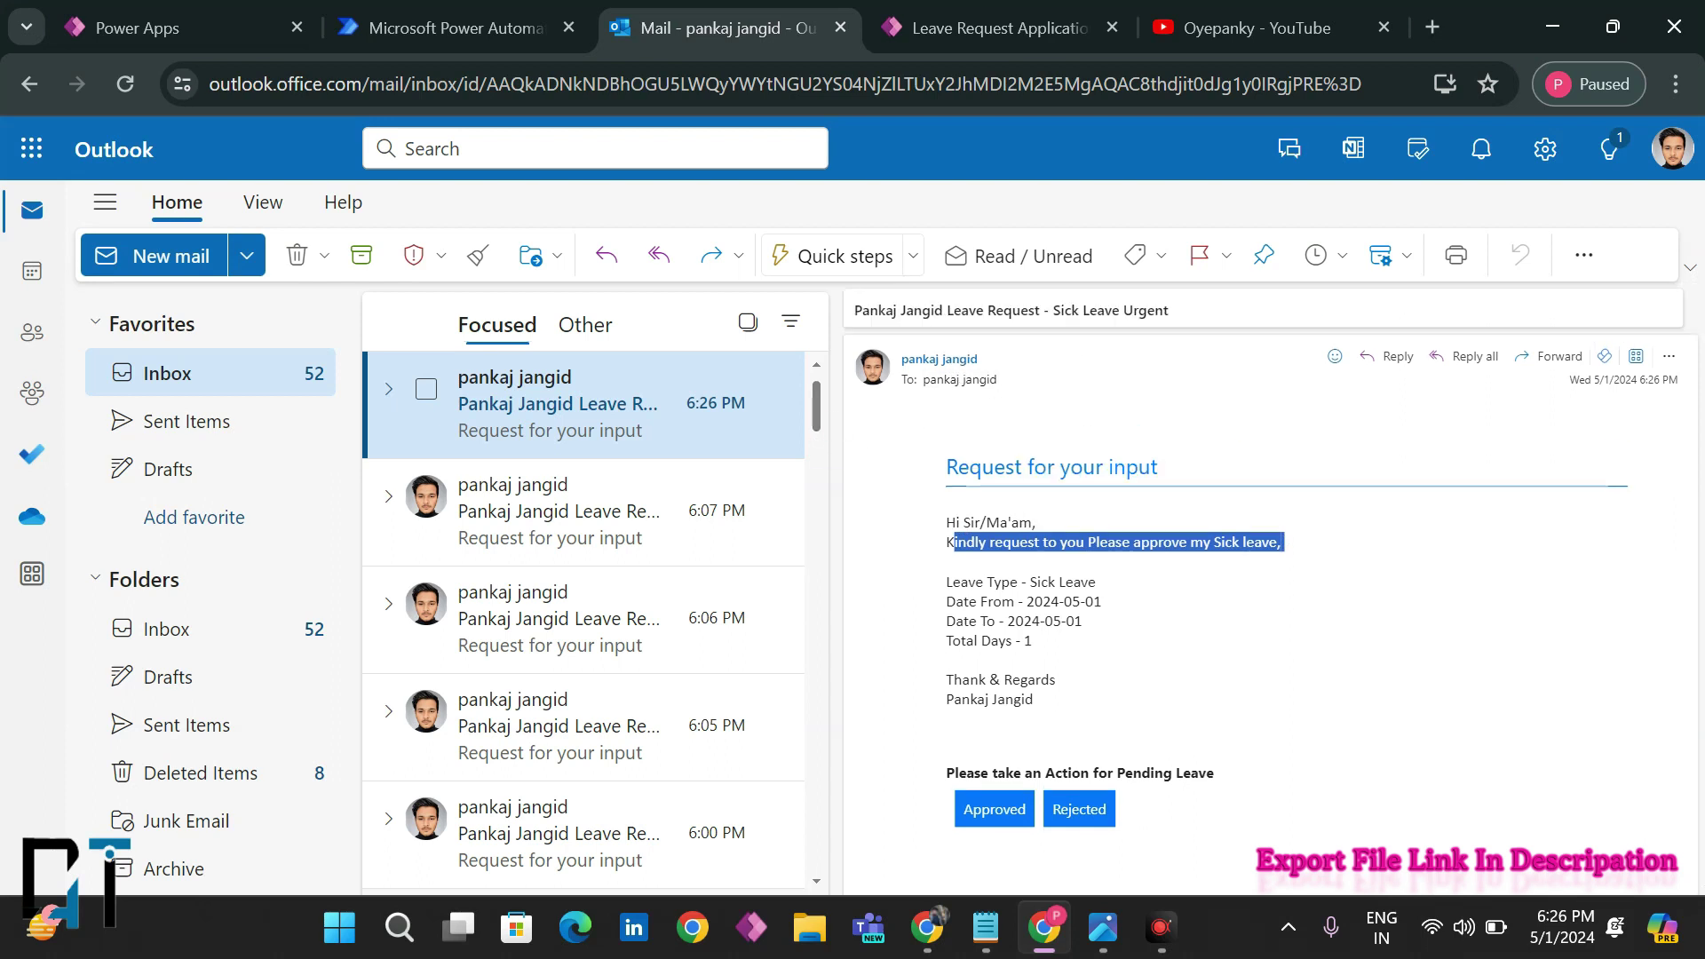
drag(1087, 310, 1168, 310)
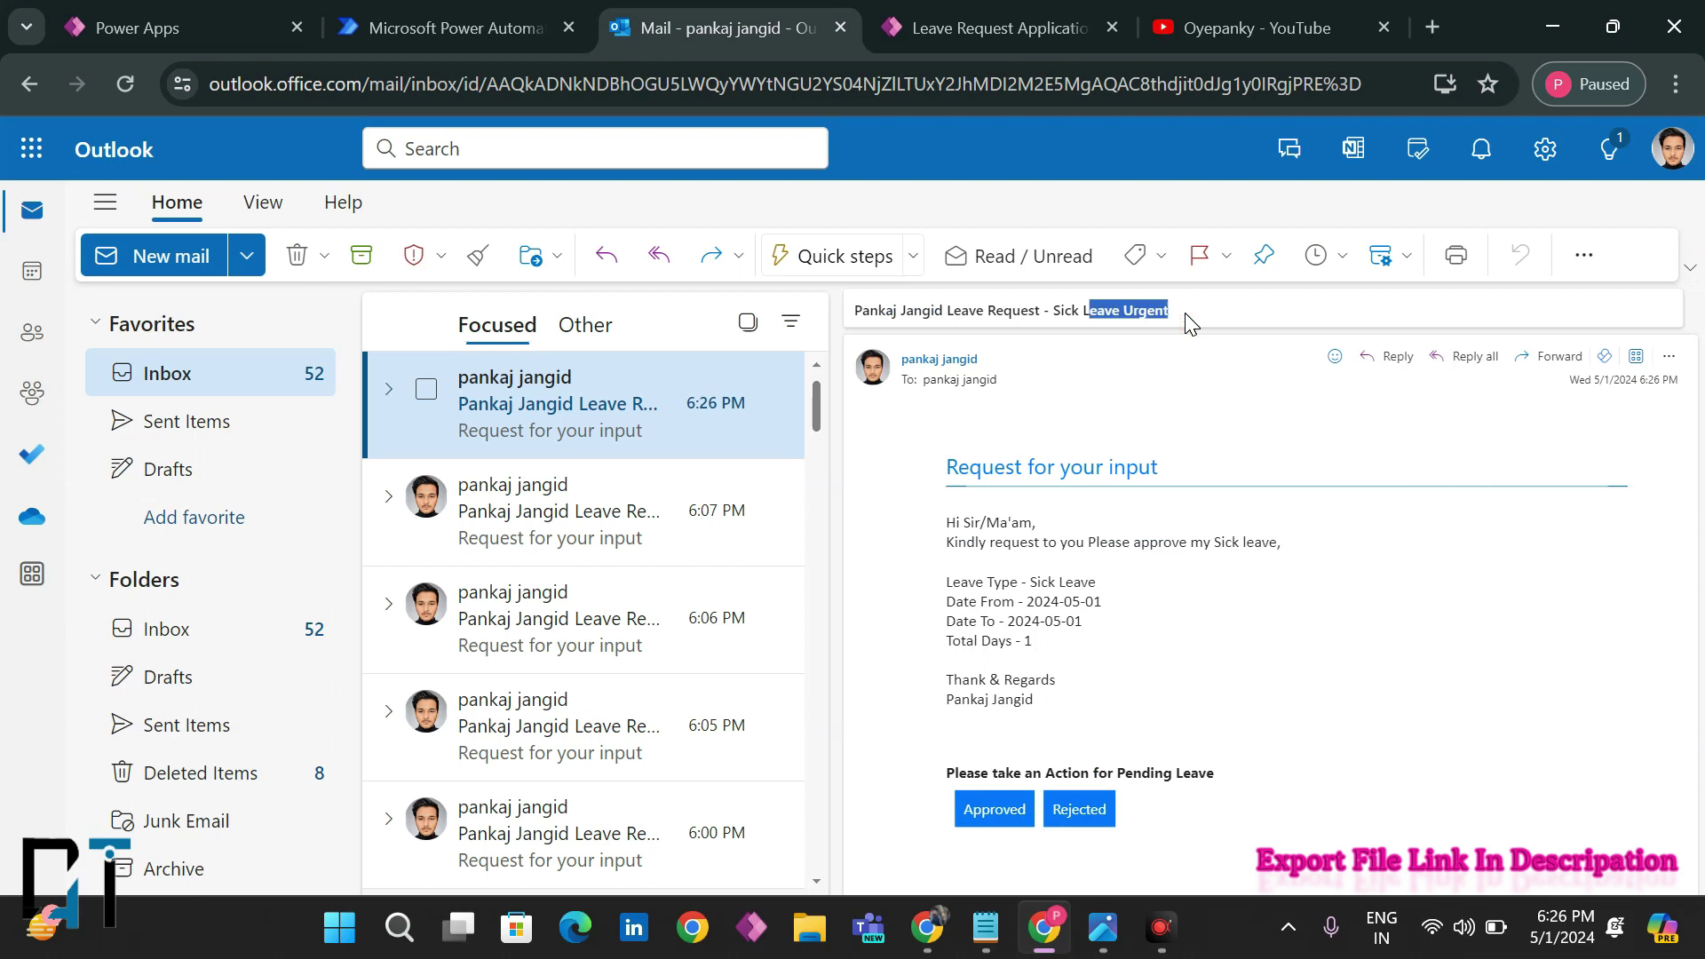
drag(1030, 582, 946, 521)
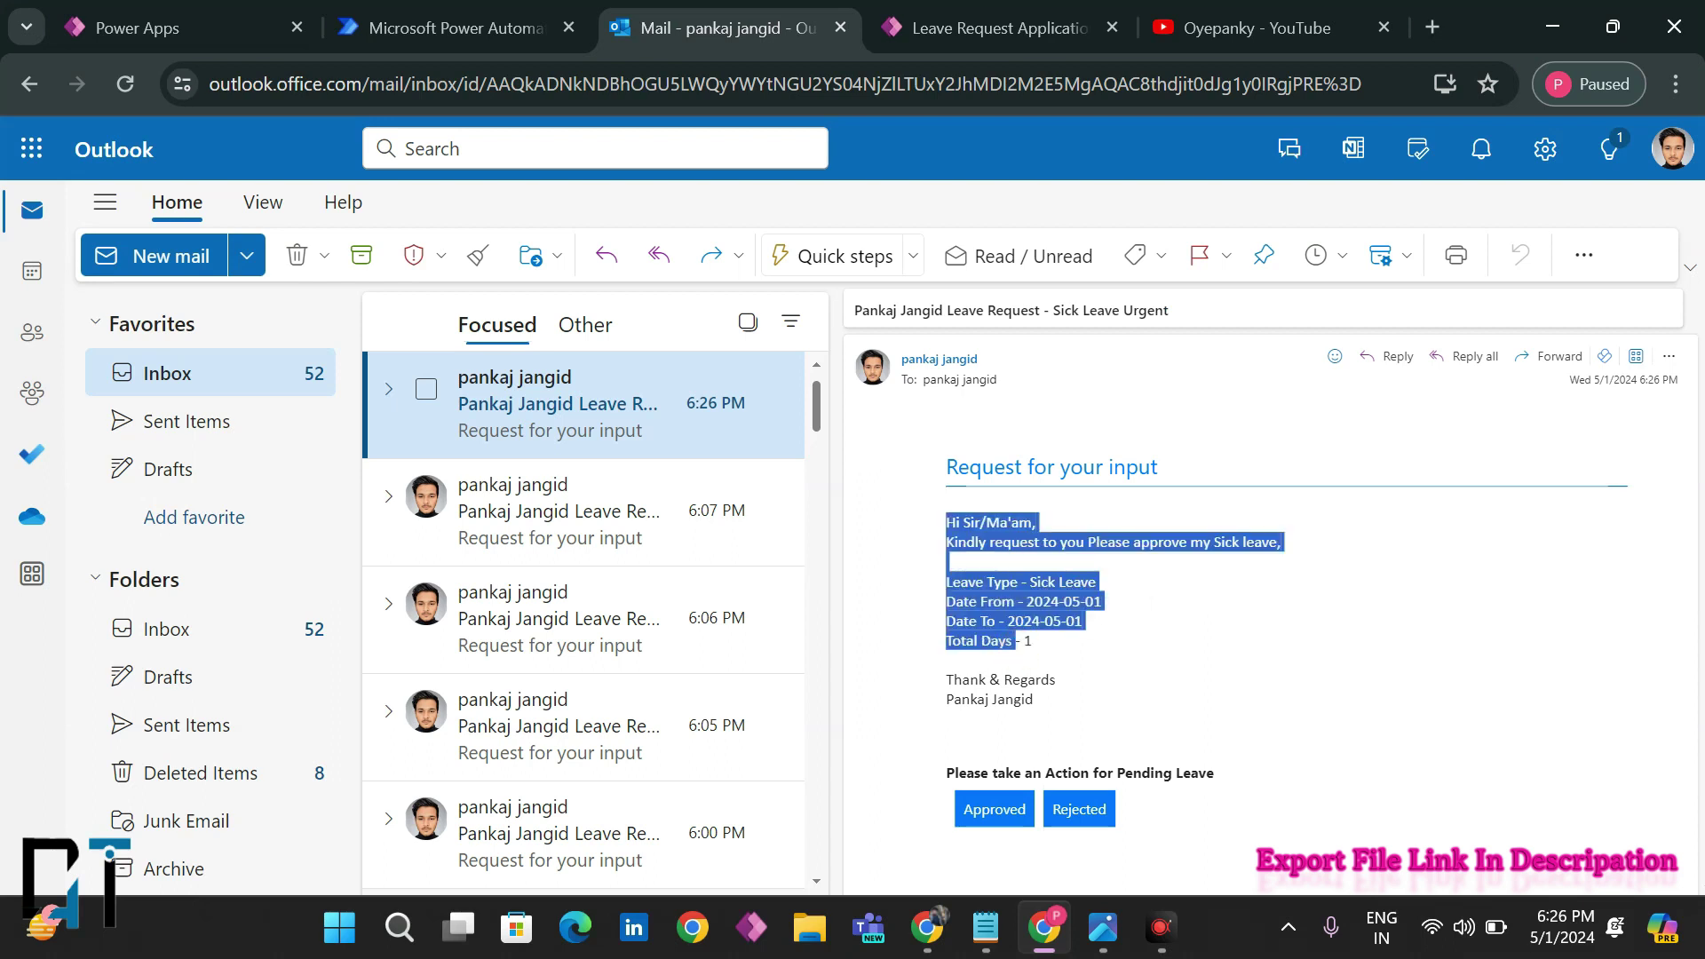
click(1014, 641)
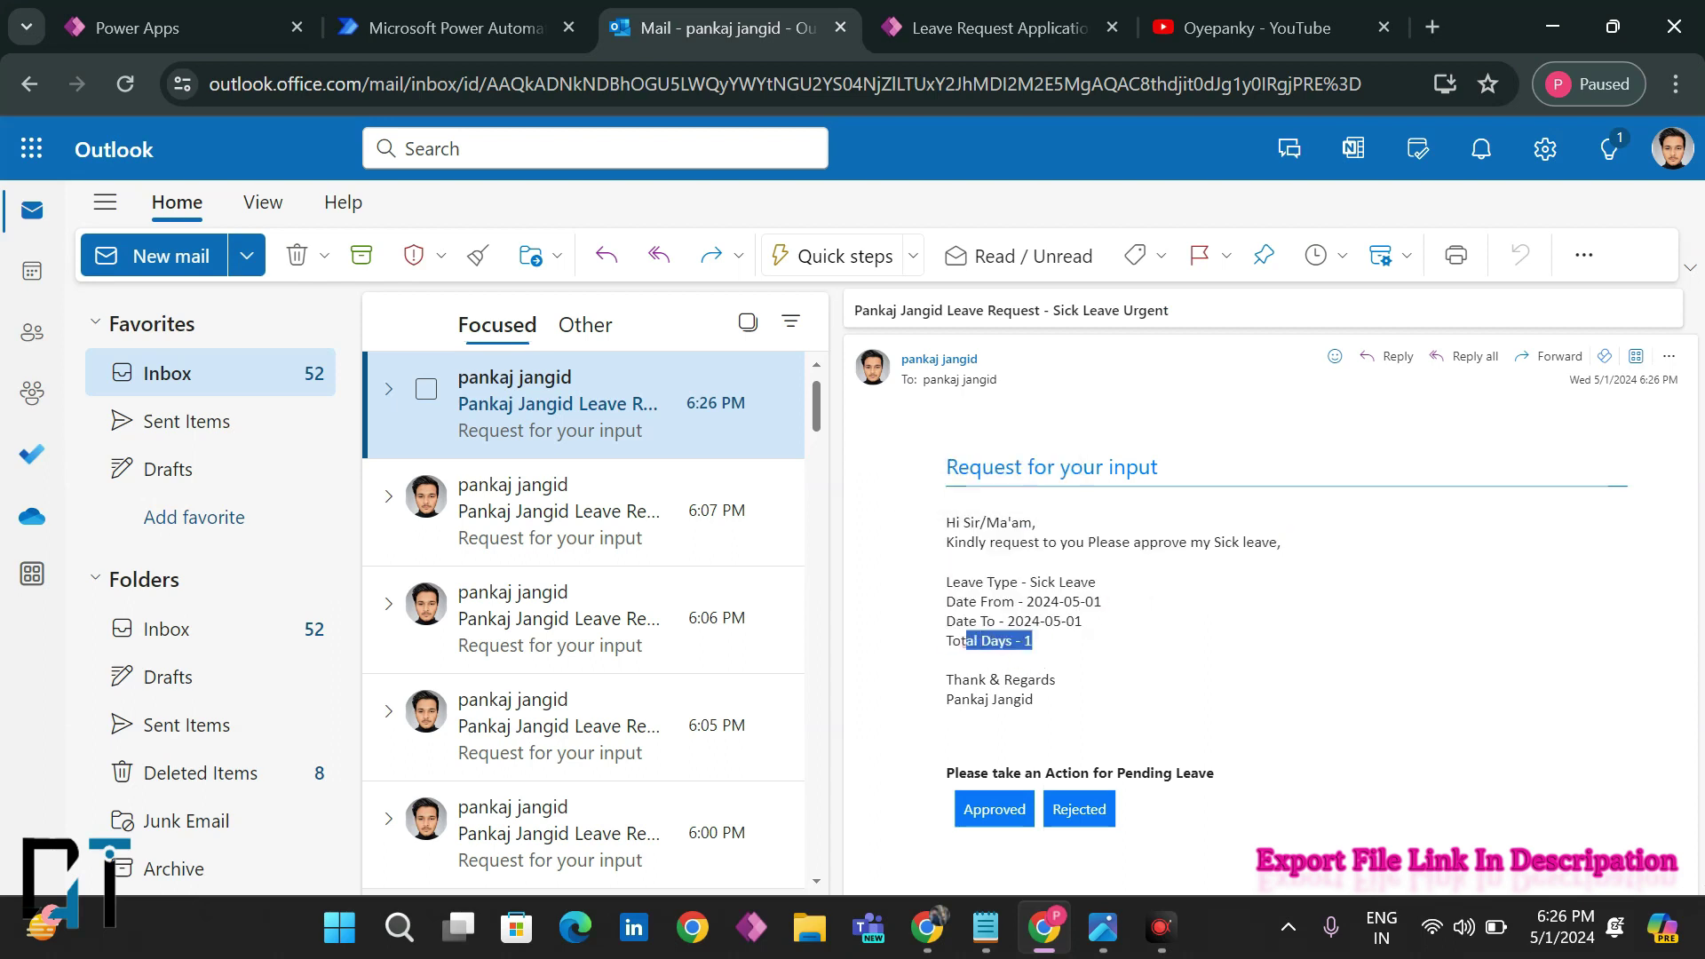
drag(942, 784, 1240, 787)
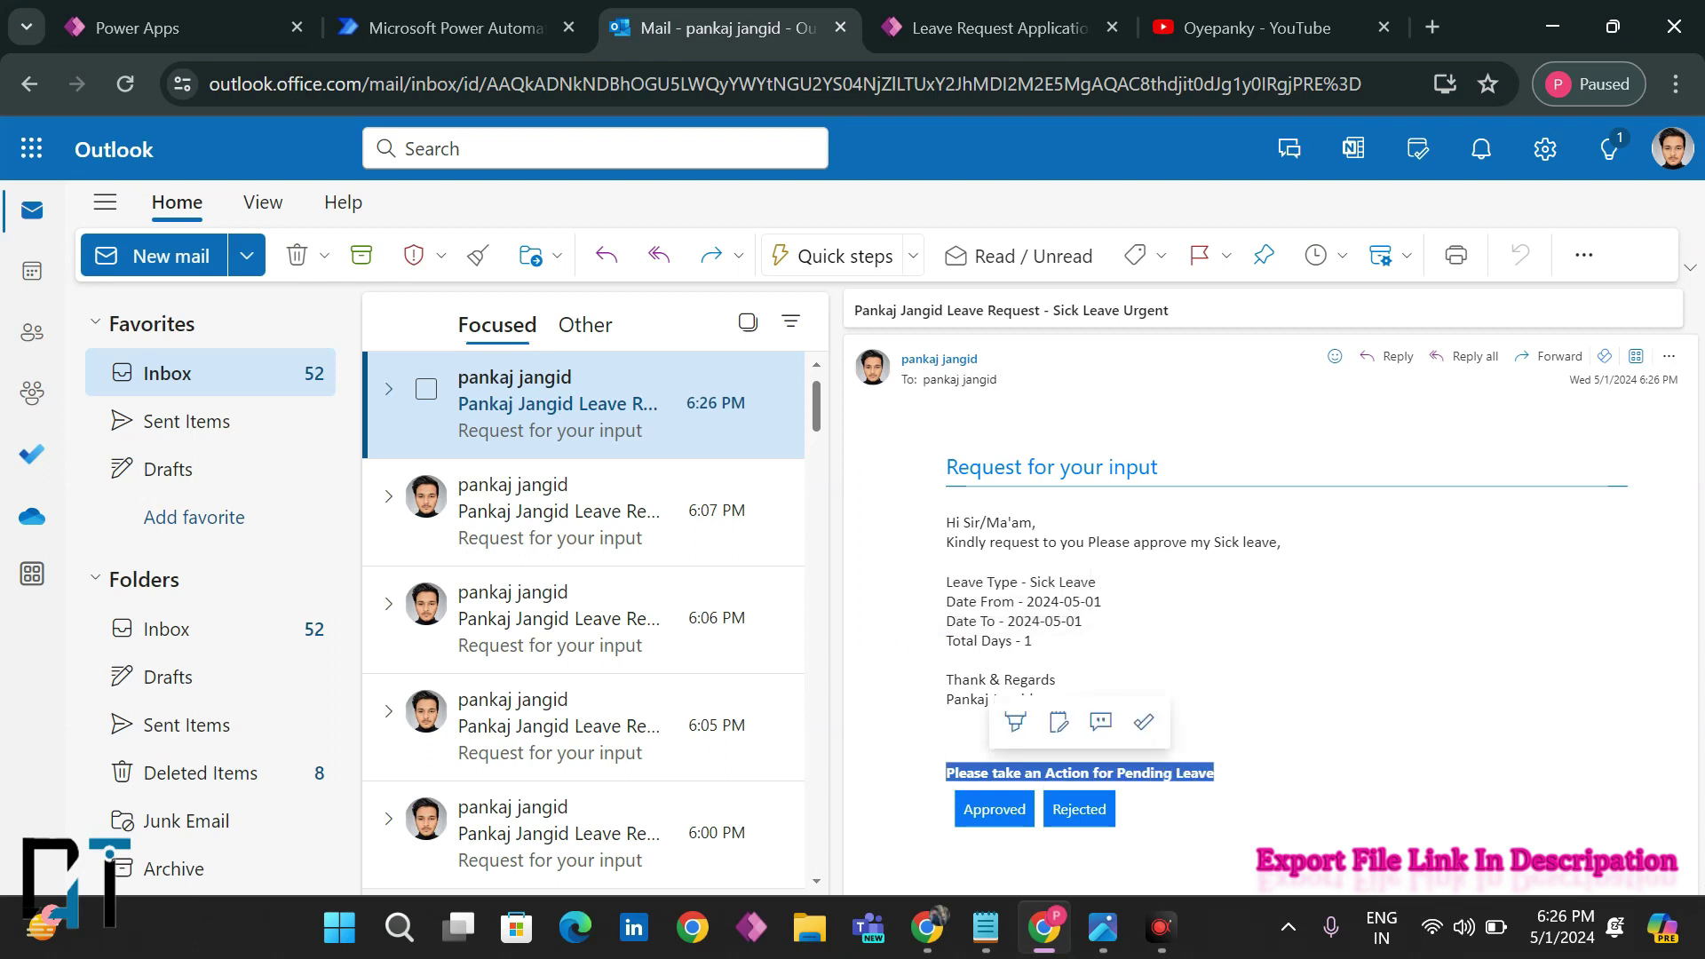
- Check the Request To manager on the leave form in the Leave Request Application, and return to the request email in Outlook
click(985, 27)
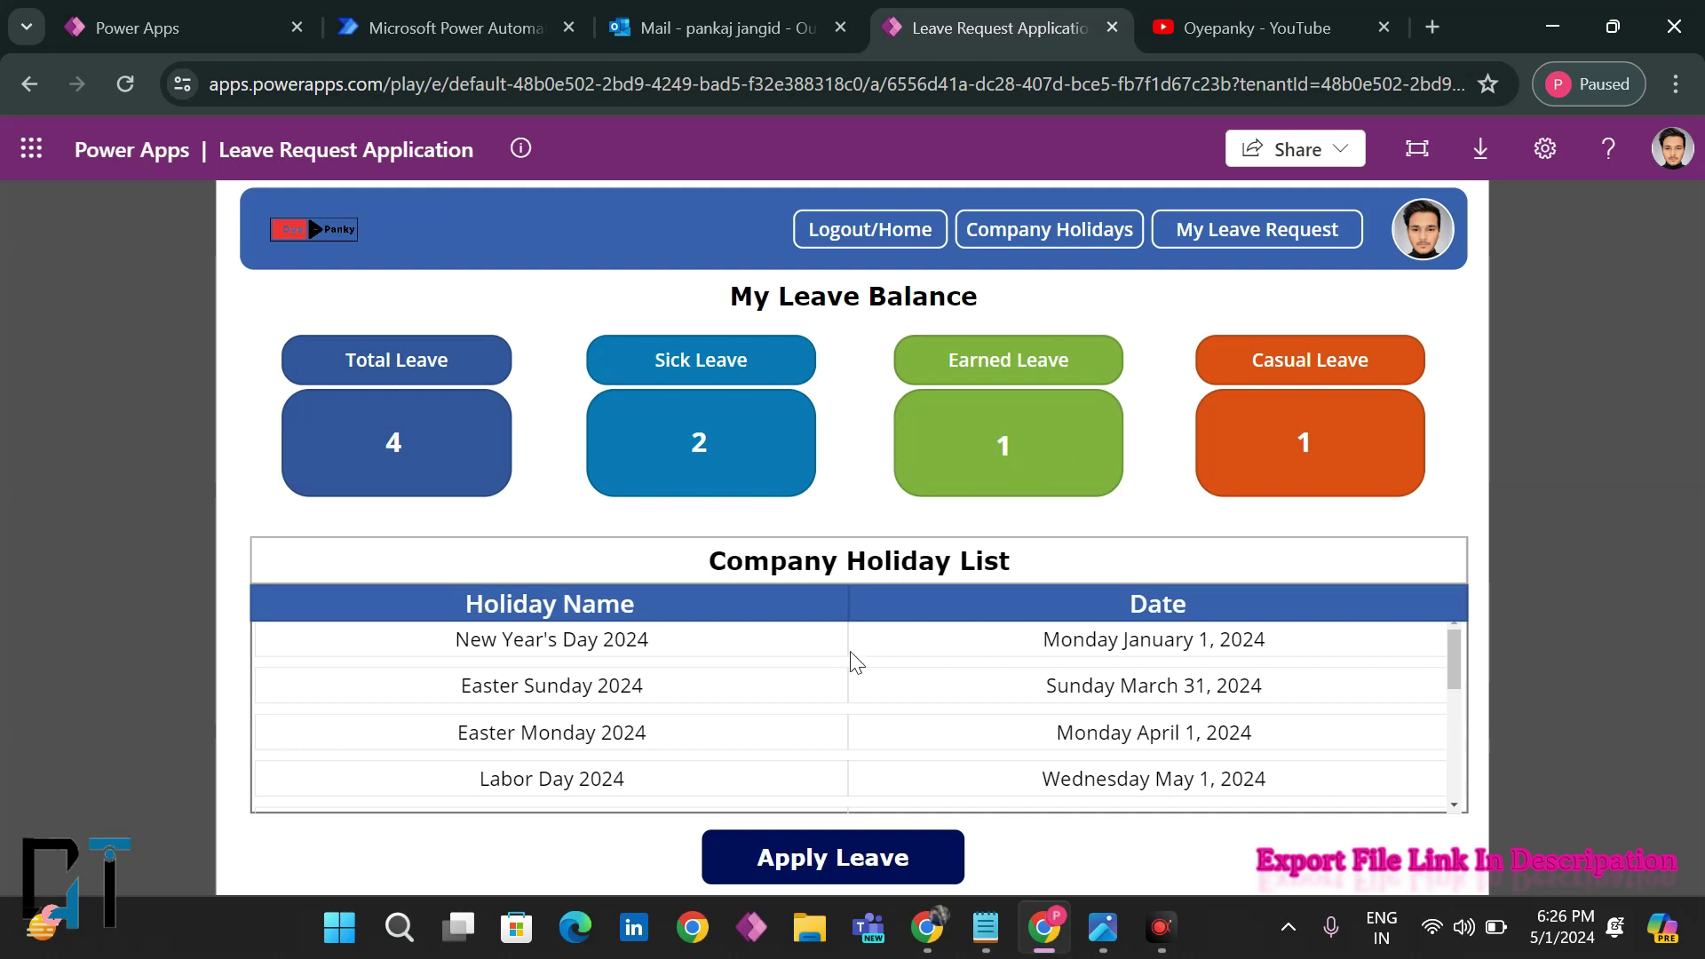
click(776, 857)
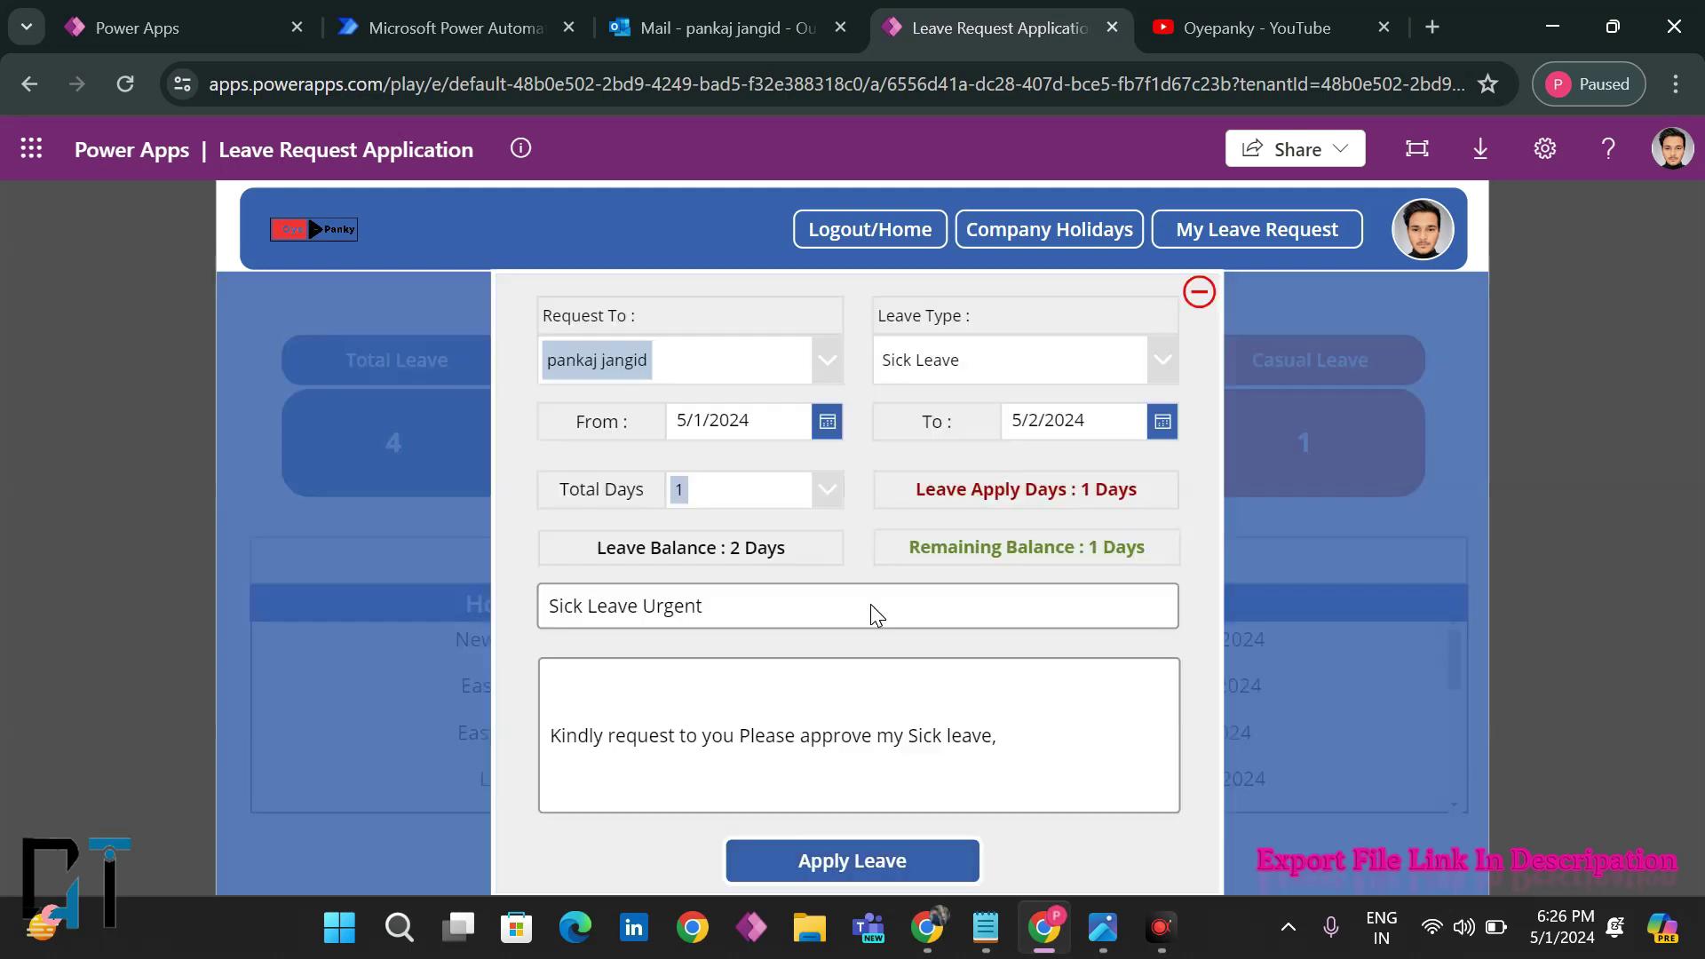
click(684, 368)
click(766, 27)
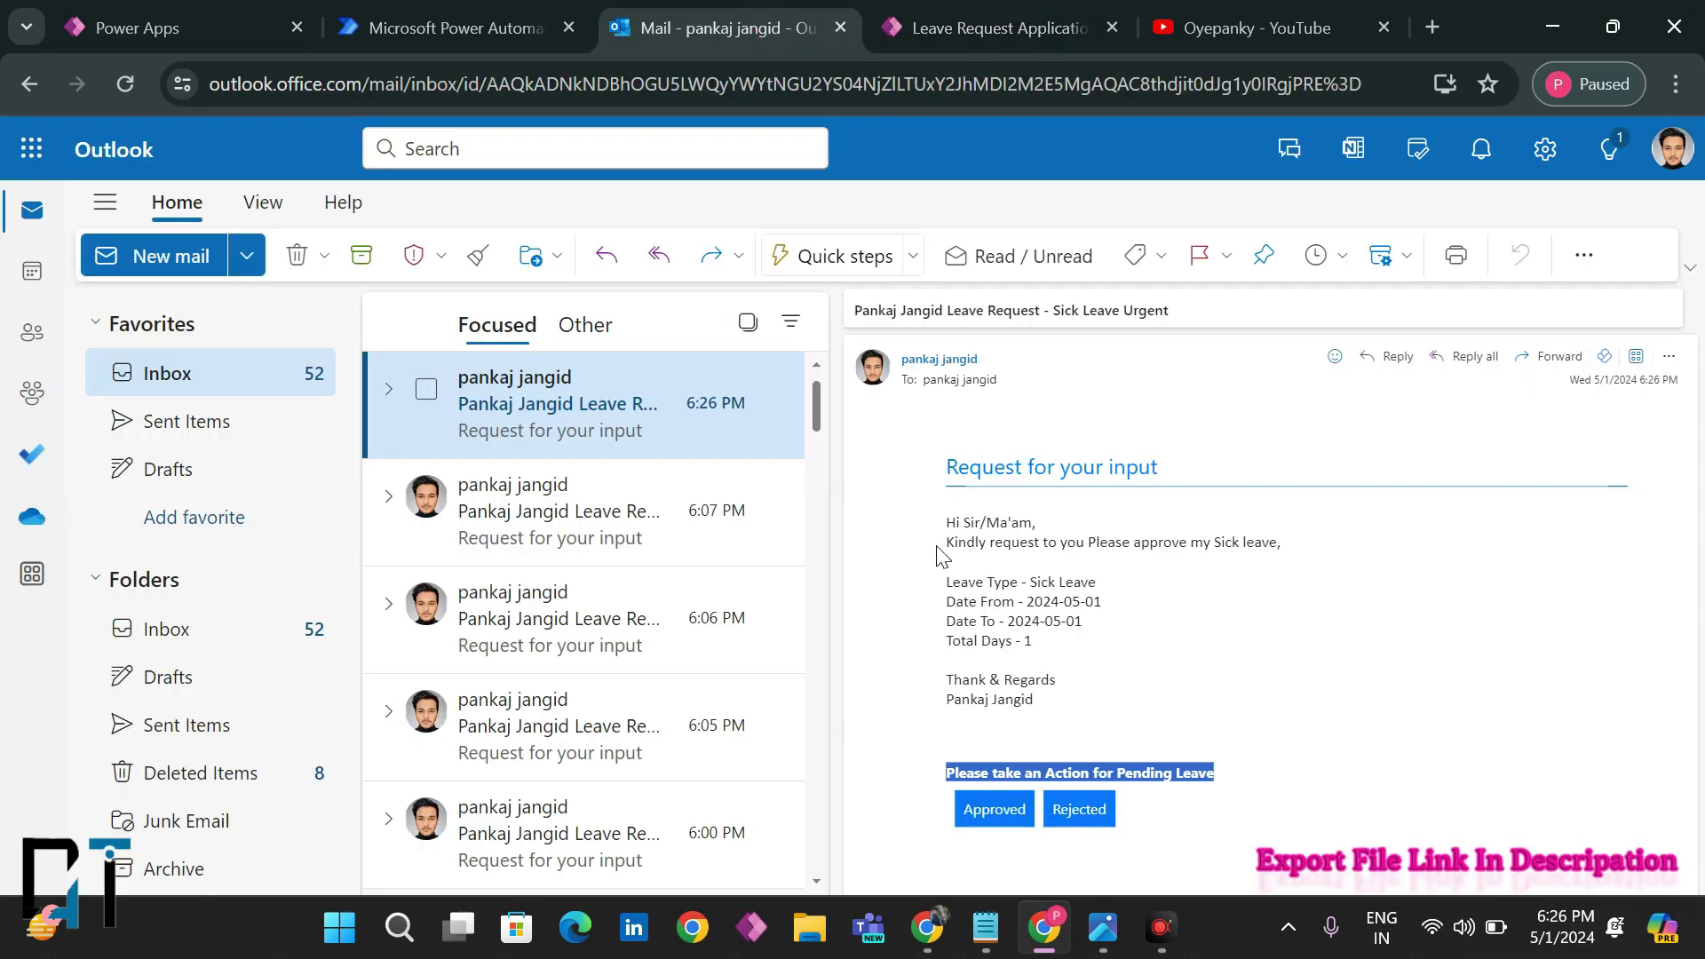
click(999, 669)
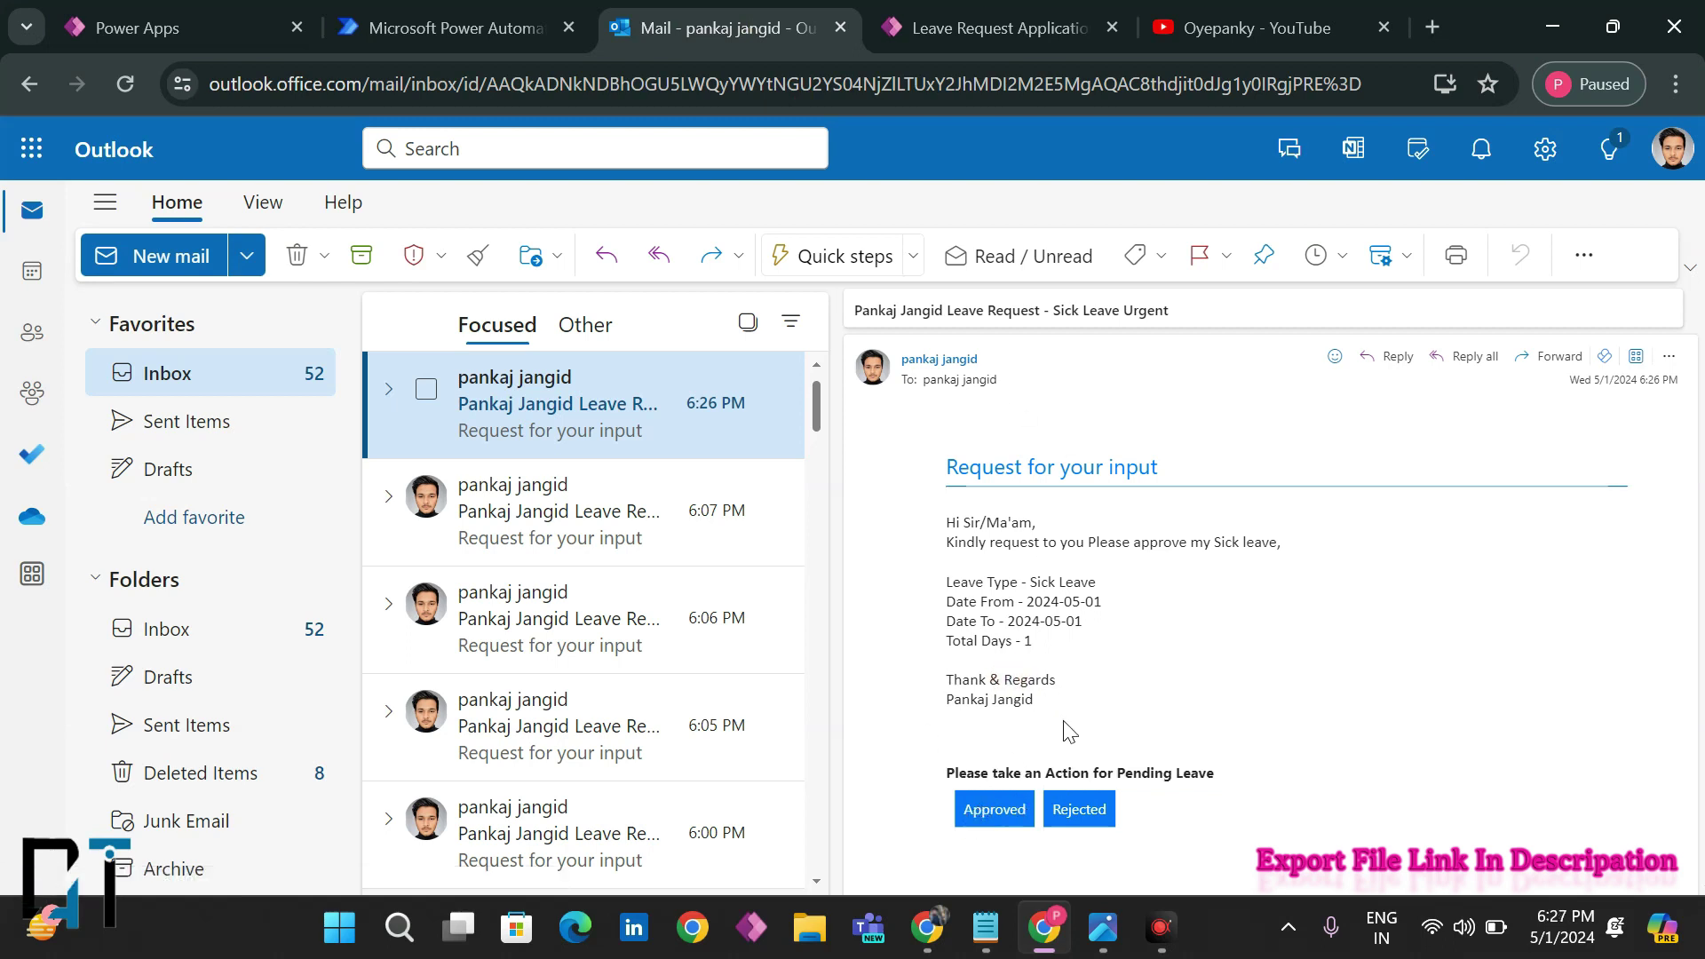
- Approve the Sick Leave Urgent request from the manager's email, confirm the response and close the response page
click(981, 817)
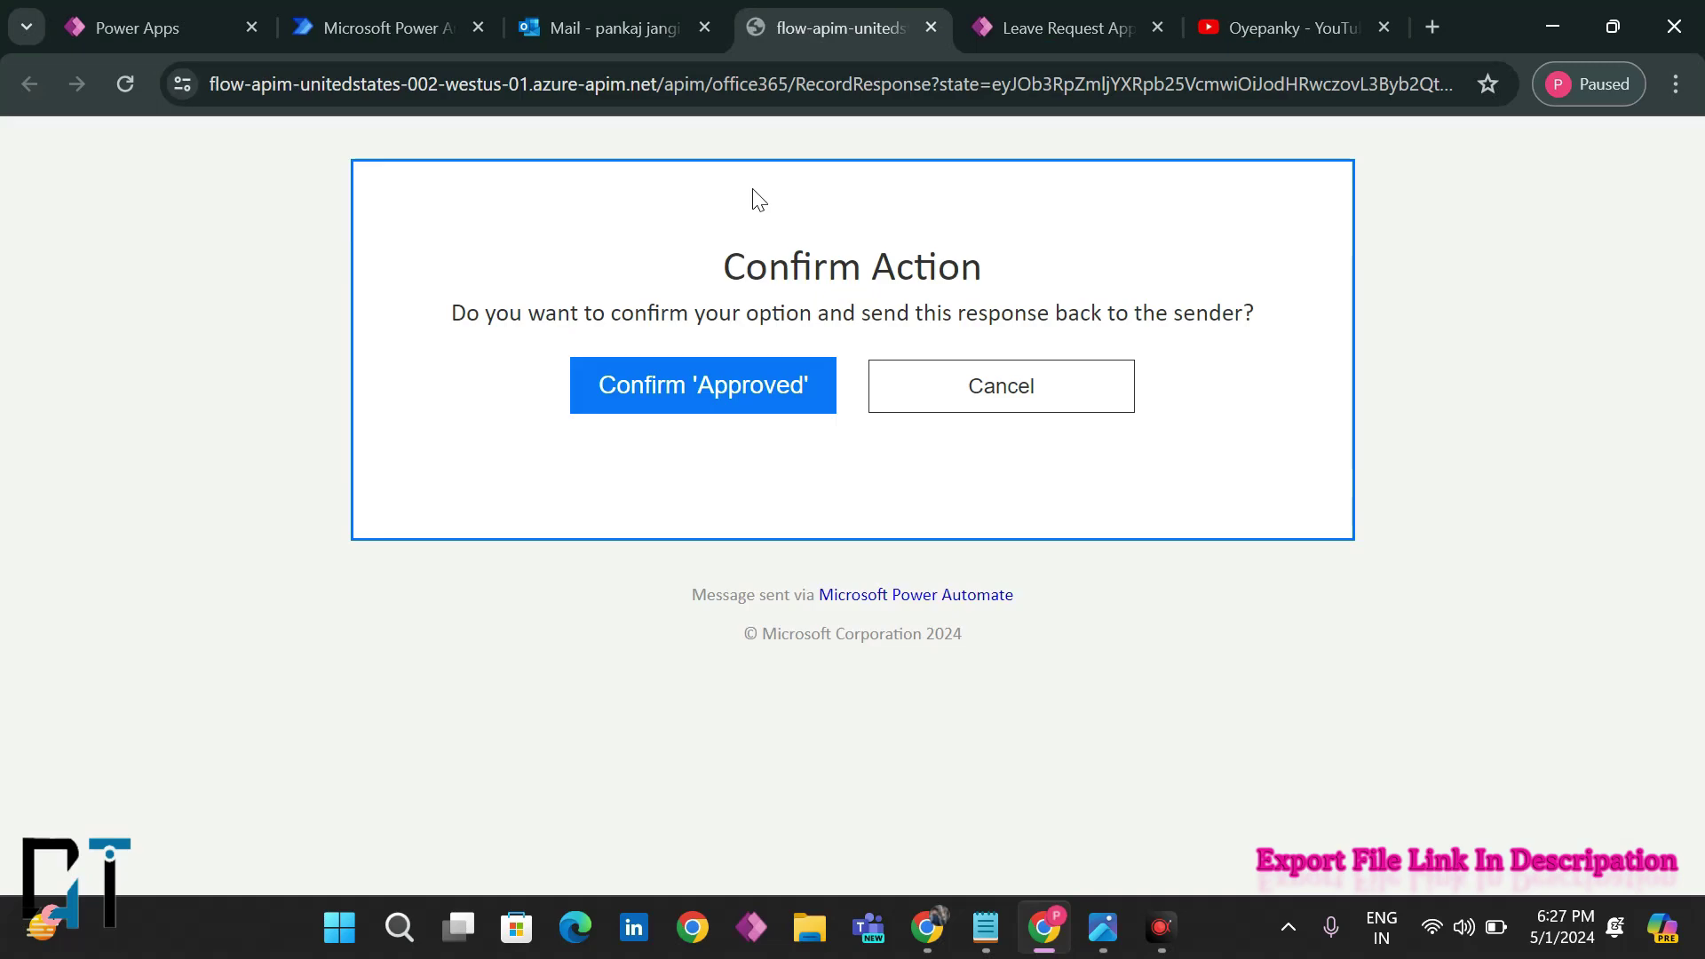
click(626, 404)
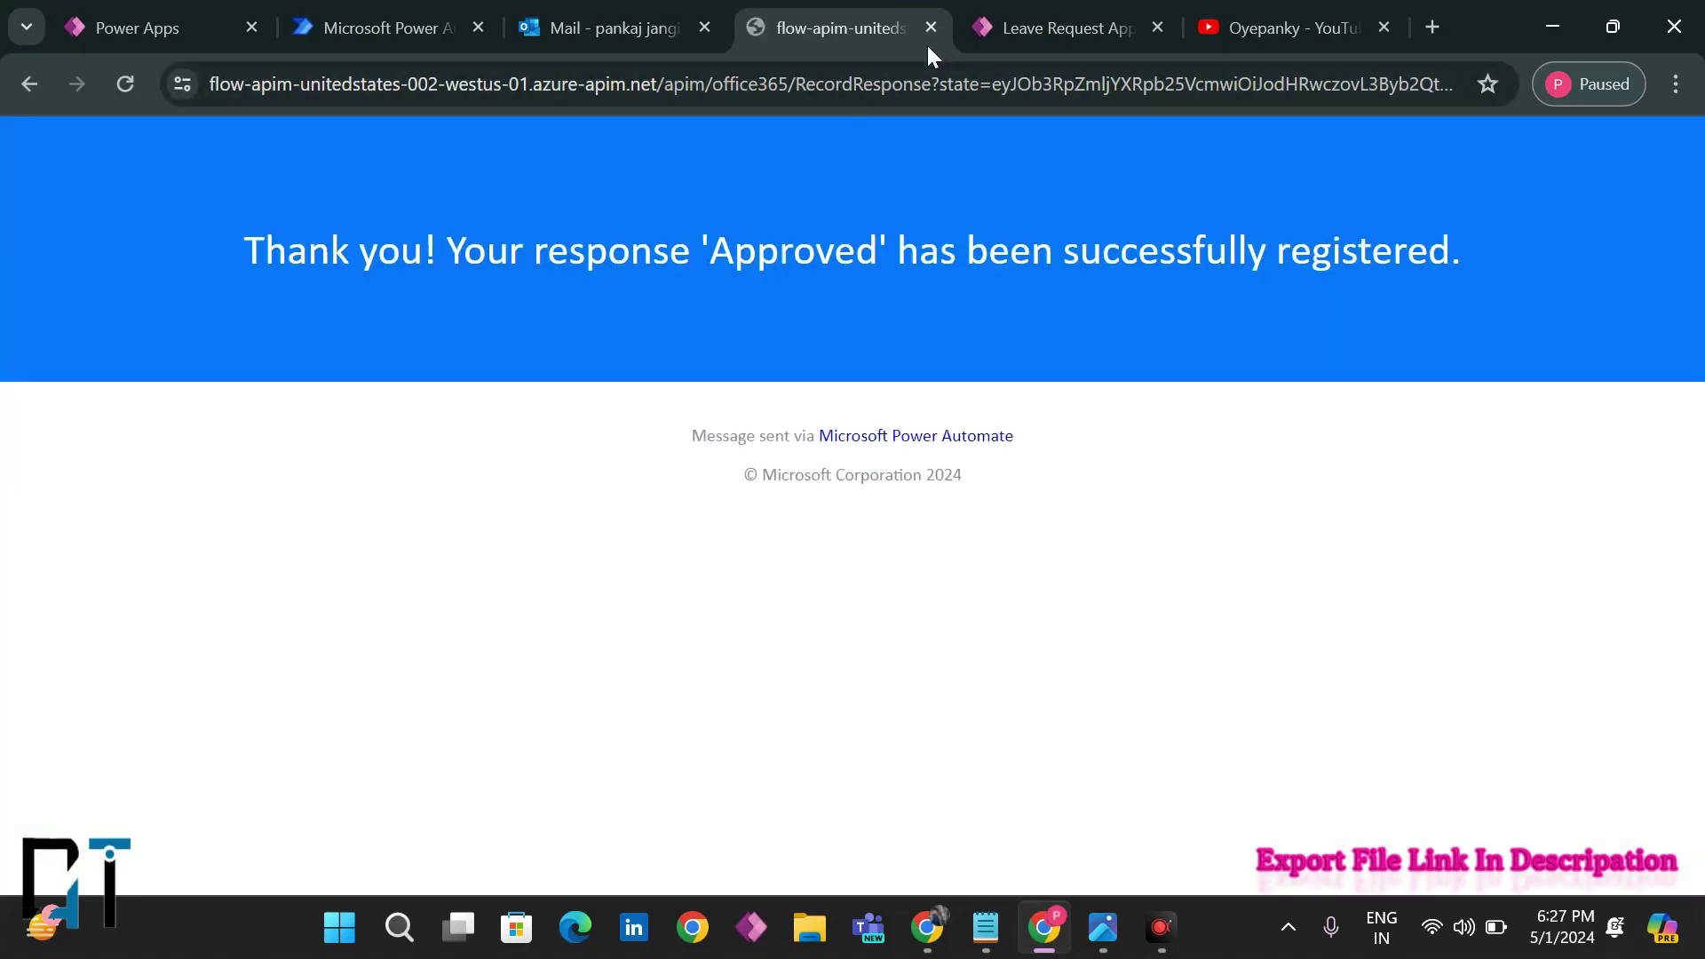
click(938, 19)
- Switch to the Leave Request Application, close the leave form and check the Sick Leave Urgent approval statuses in My Leave Request
click(831, 21)
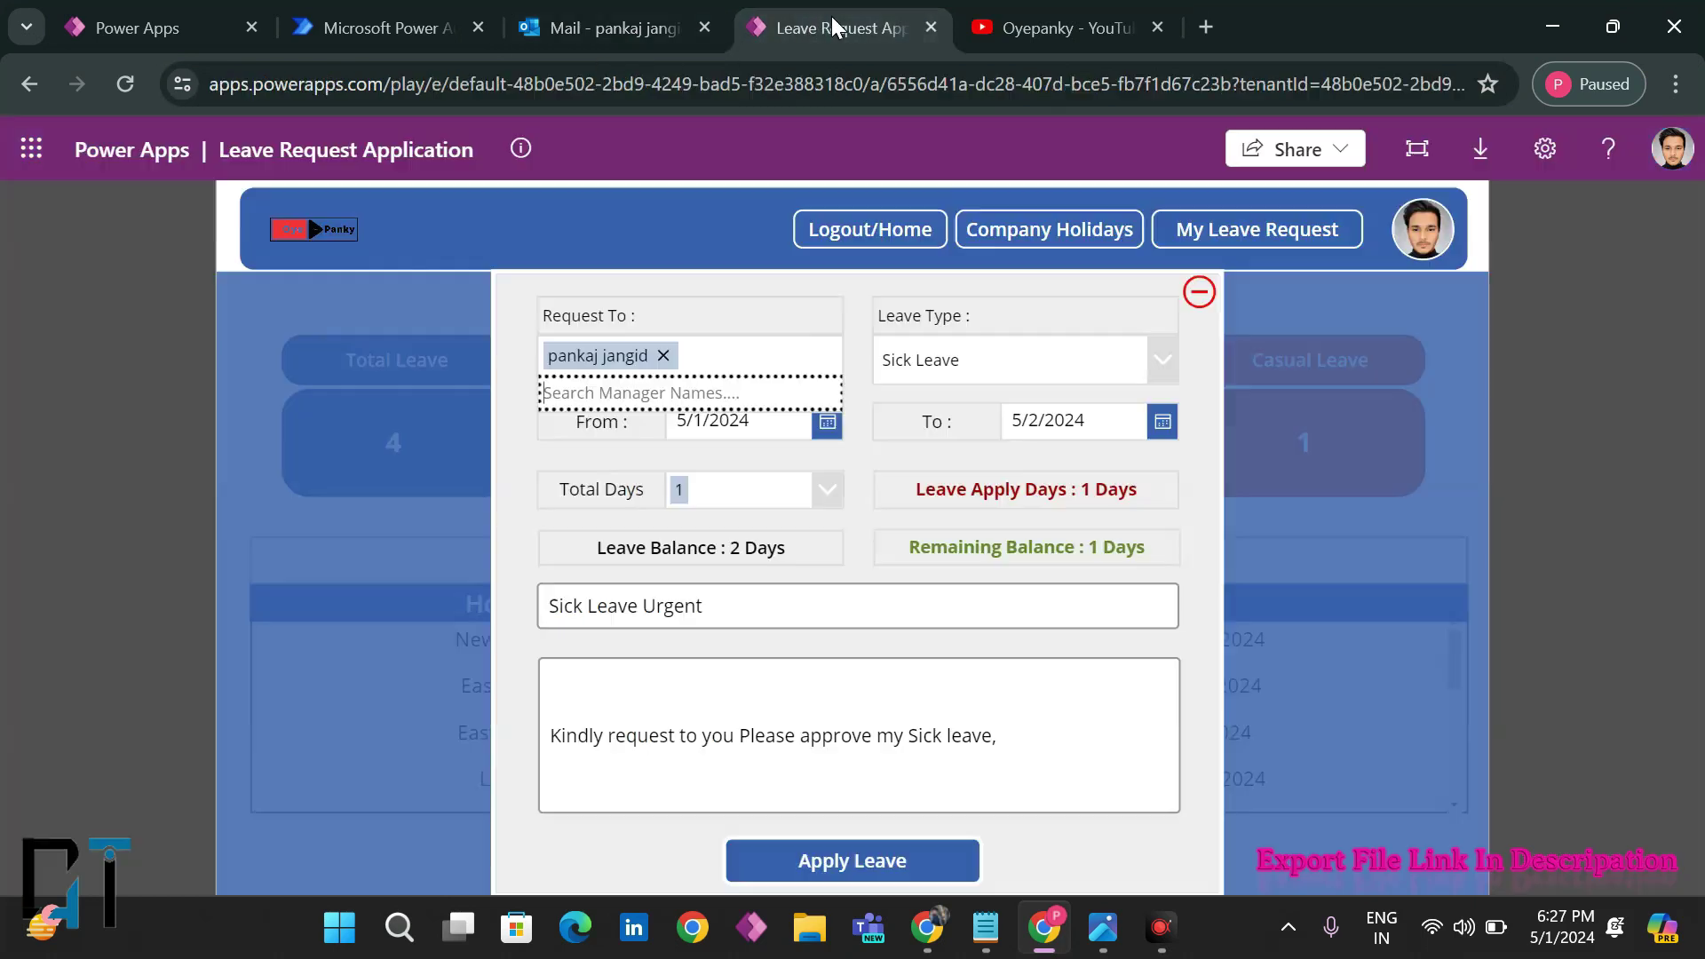
click(1199, 292)
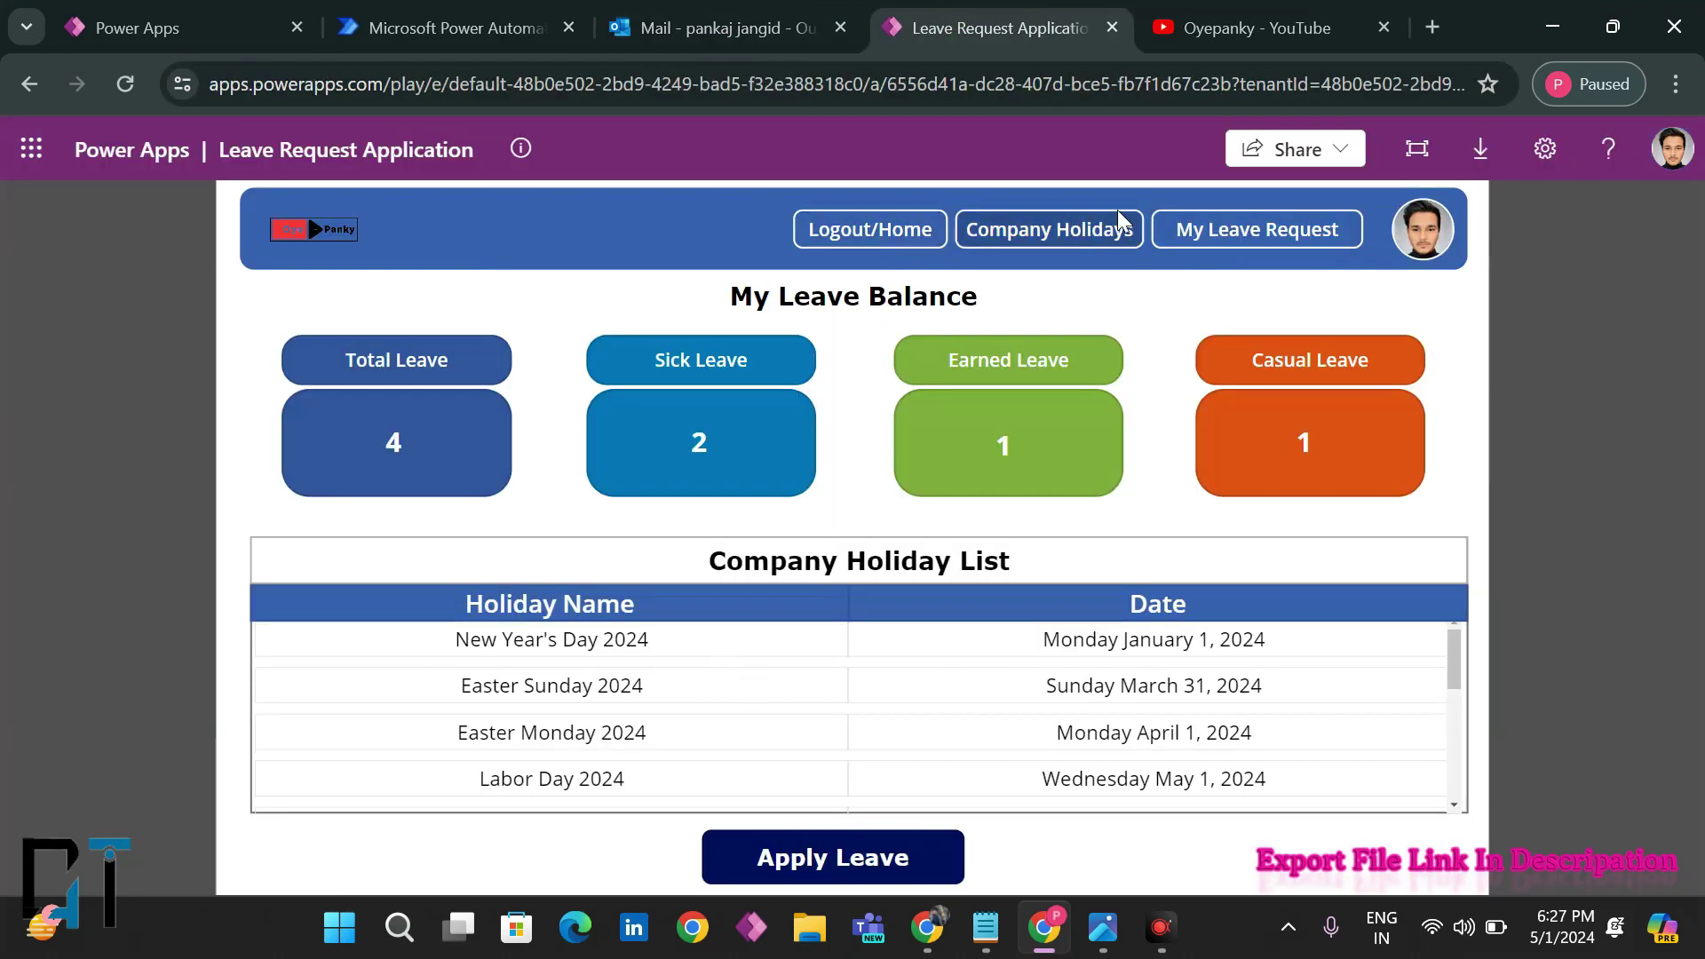
click(1239, 245)
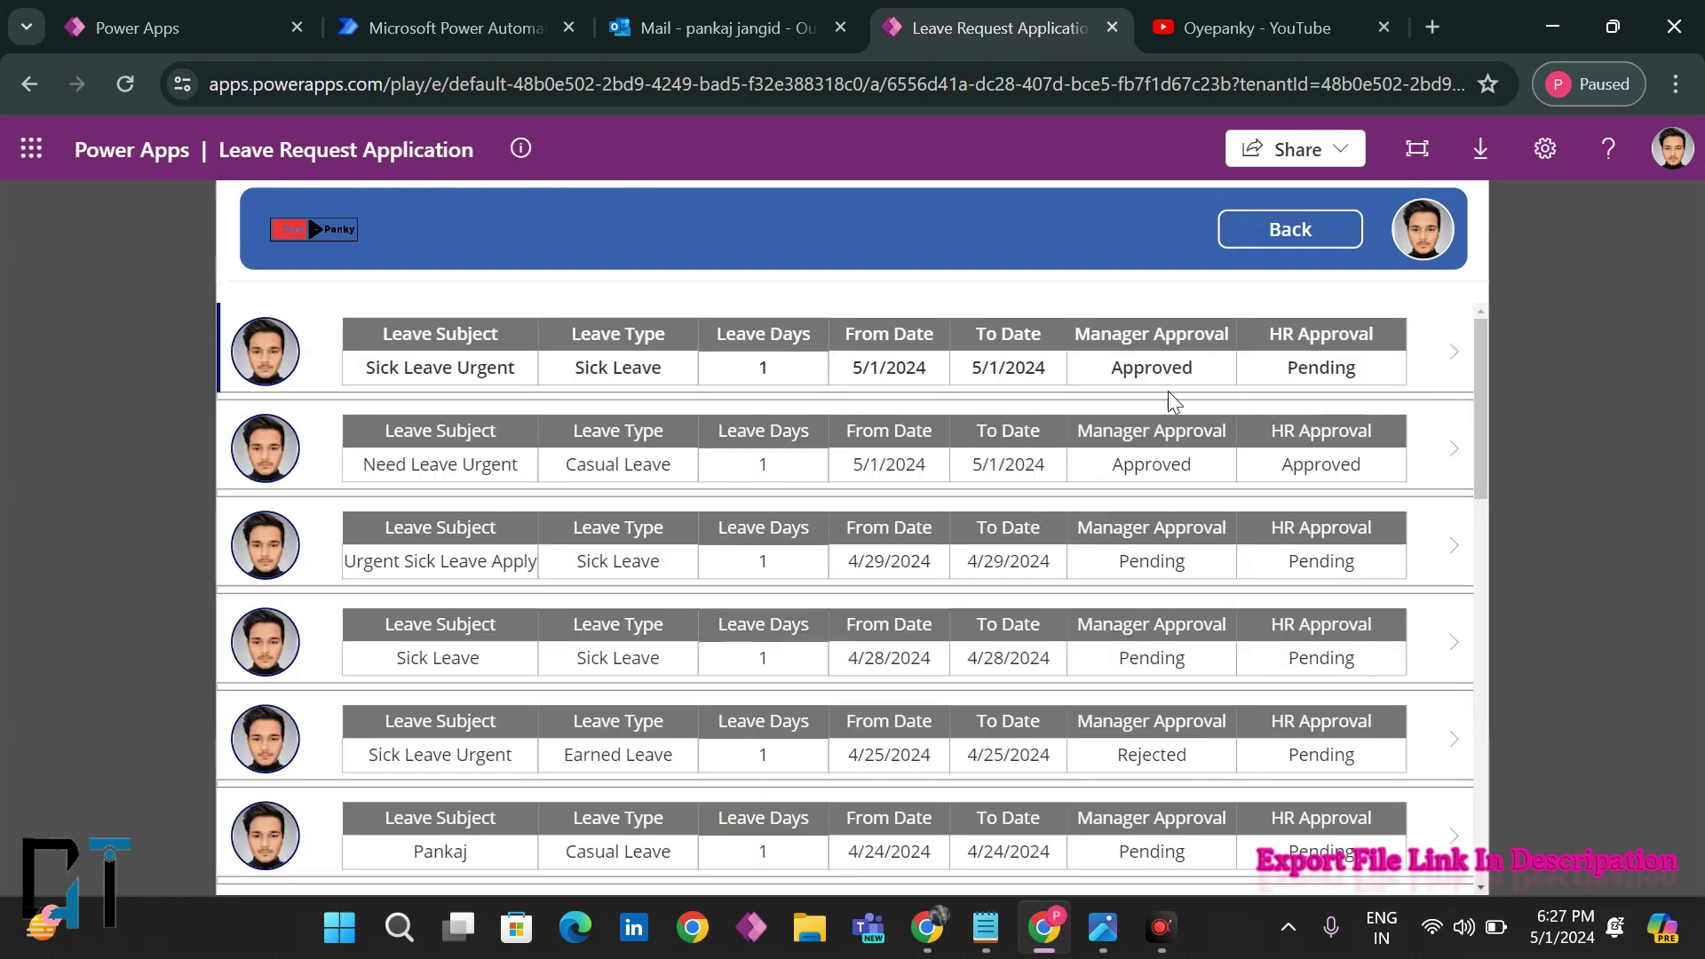
drag(1103, 375, 1228, 373)
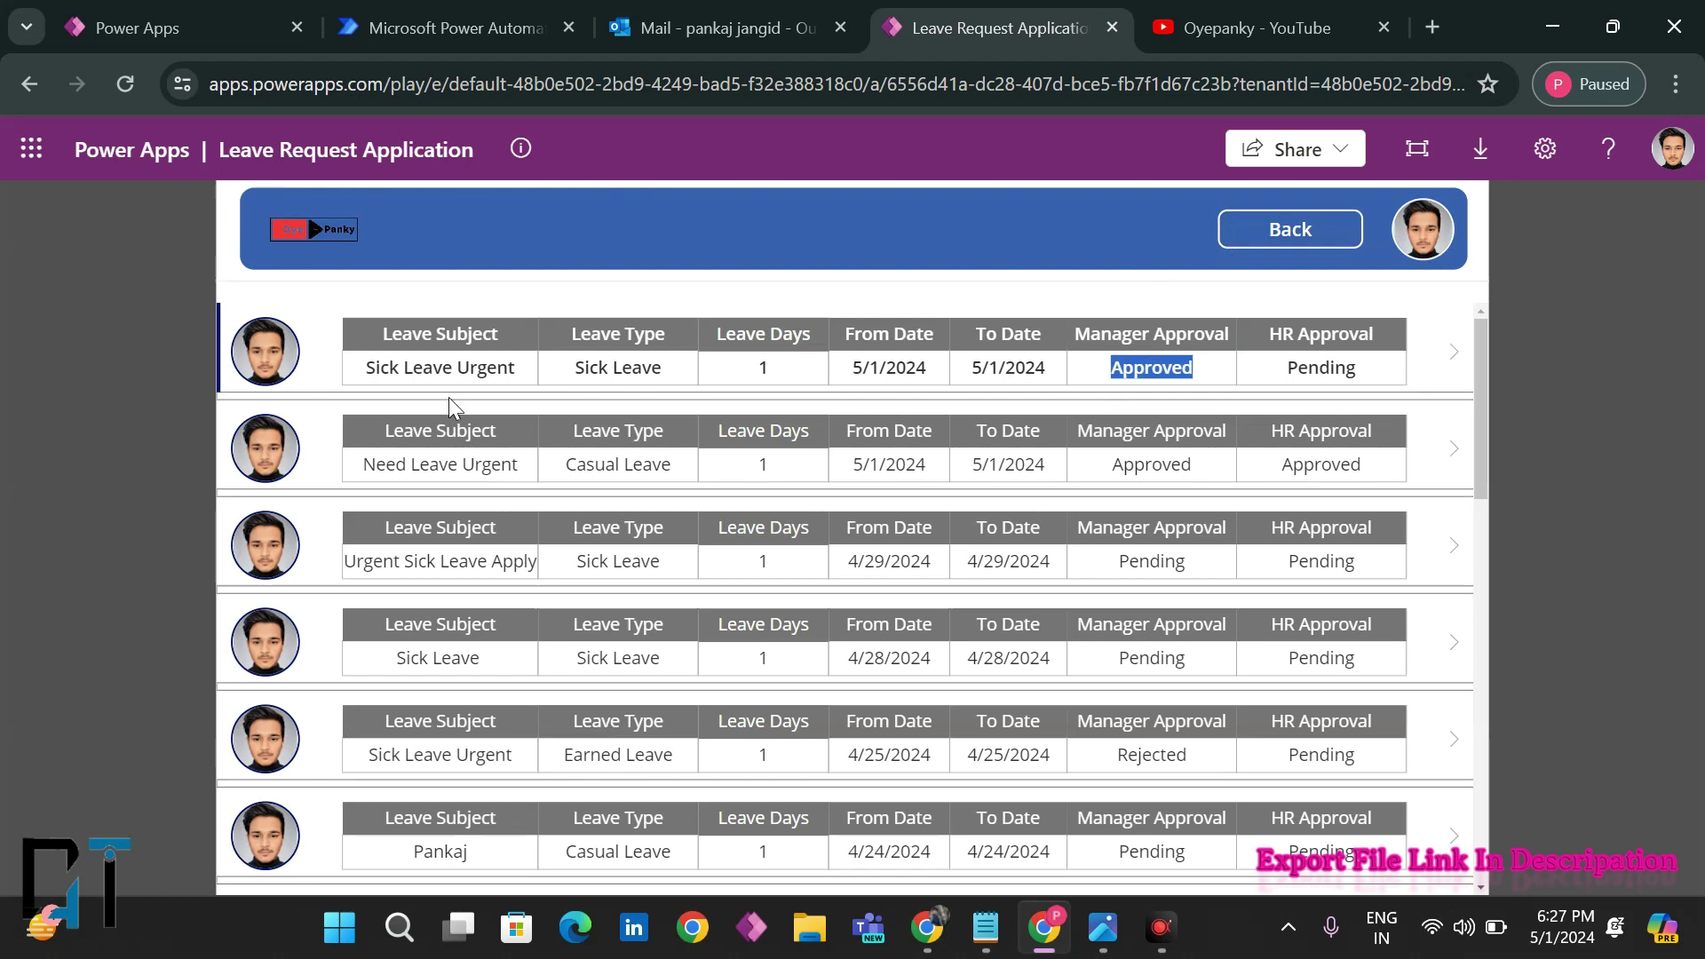
click(535, 367)
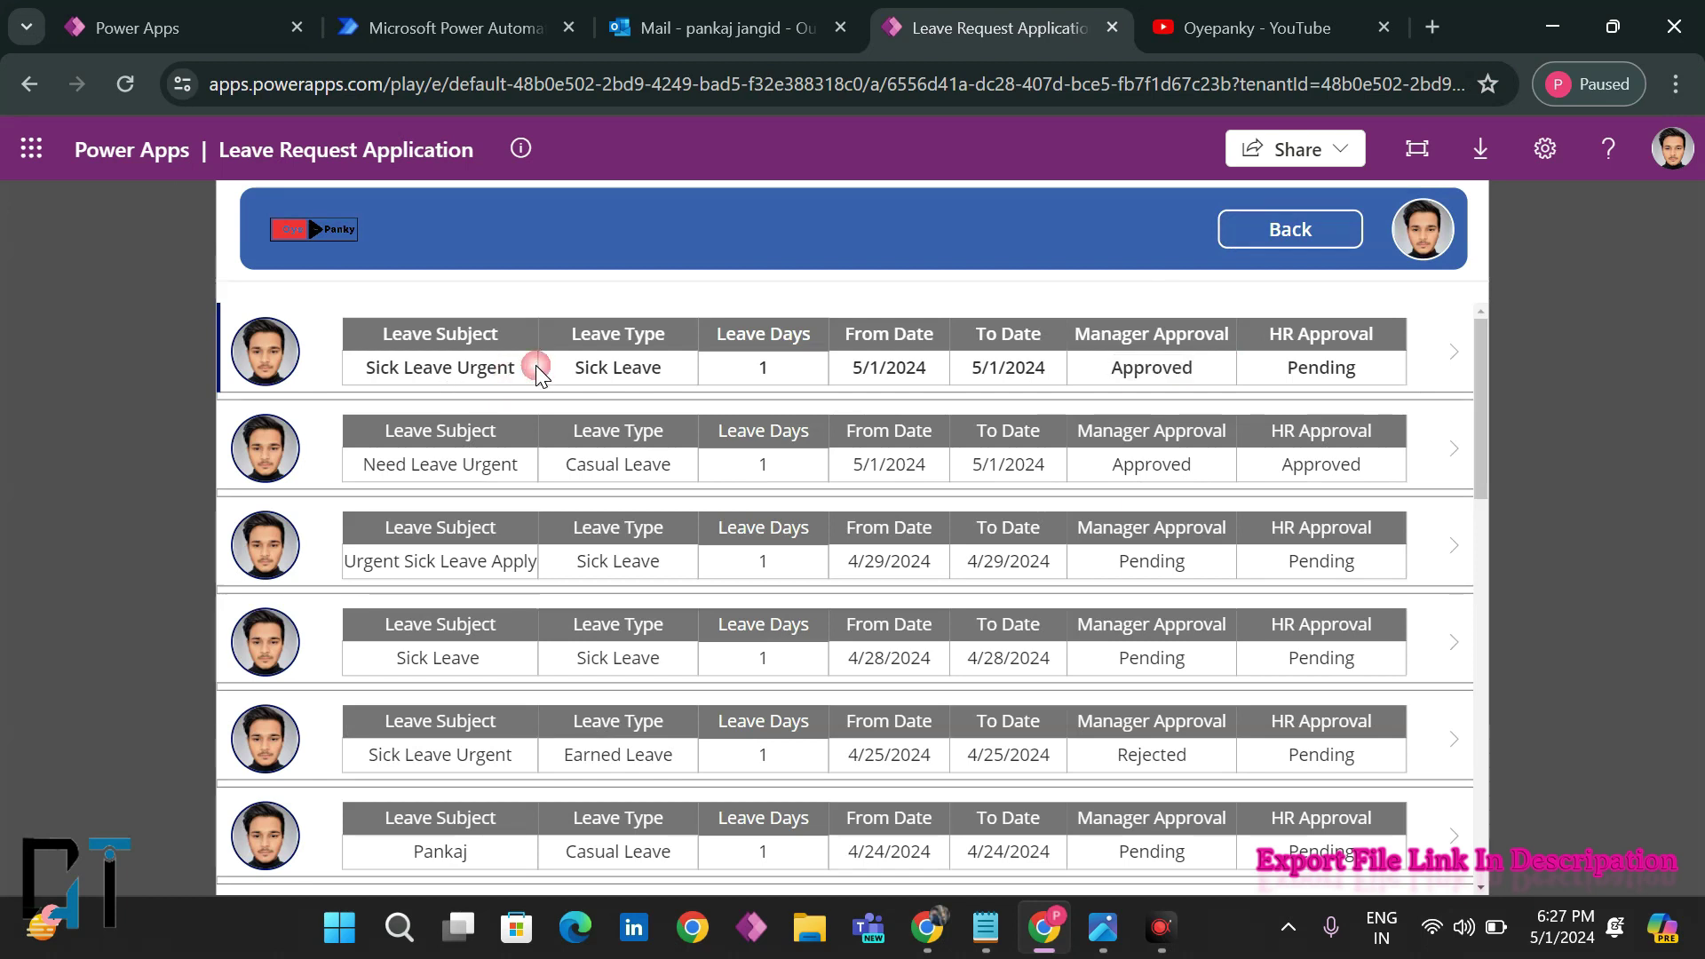
drag(1288, 373, 1390, 387)
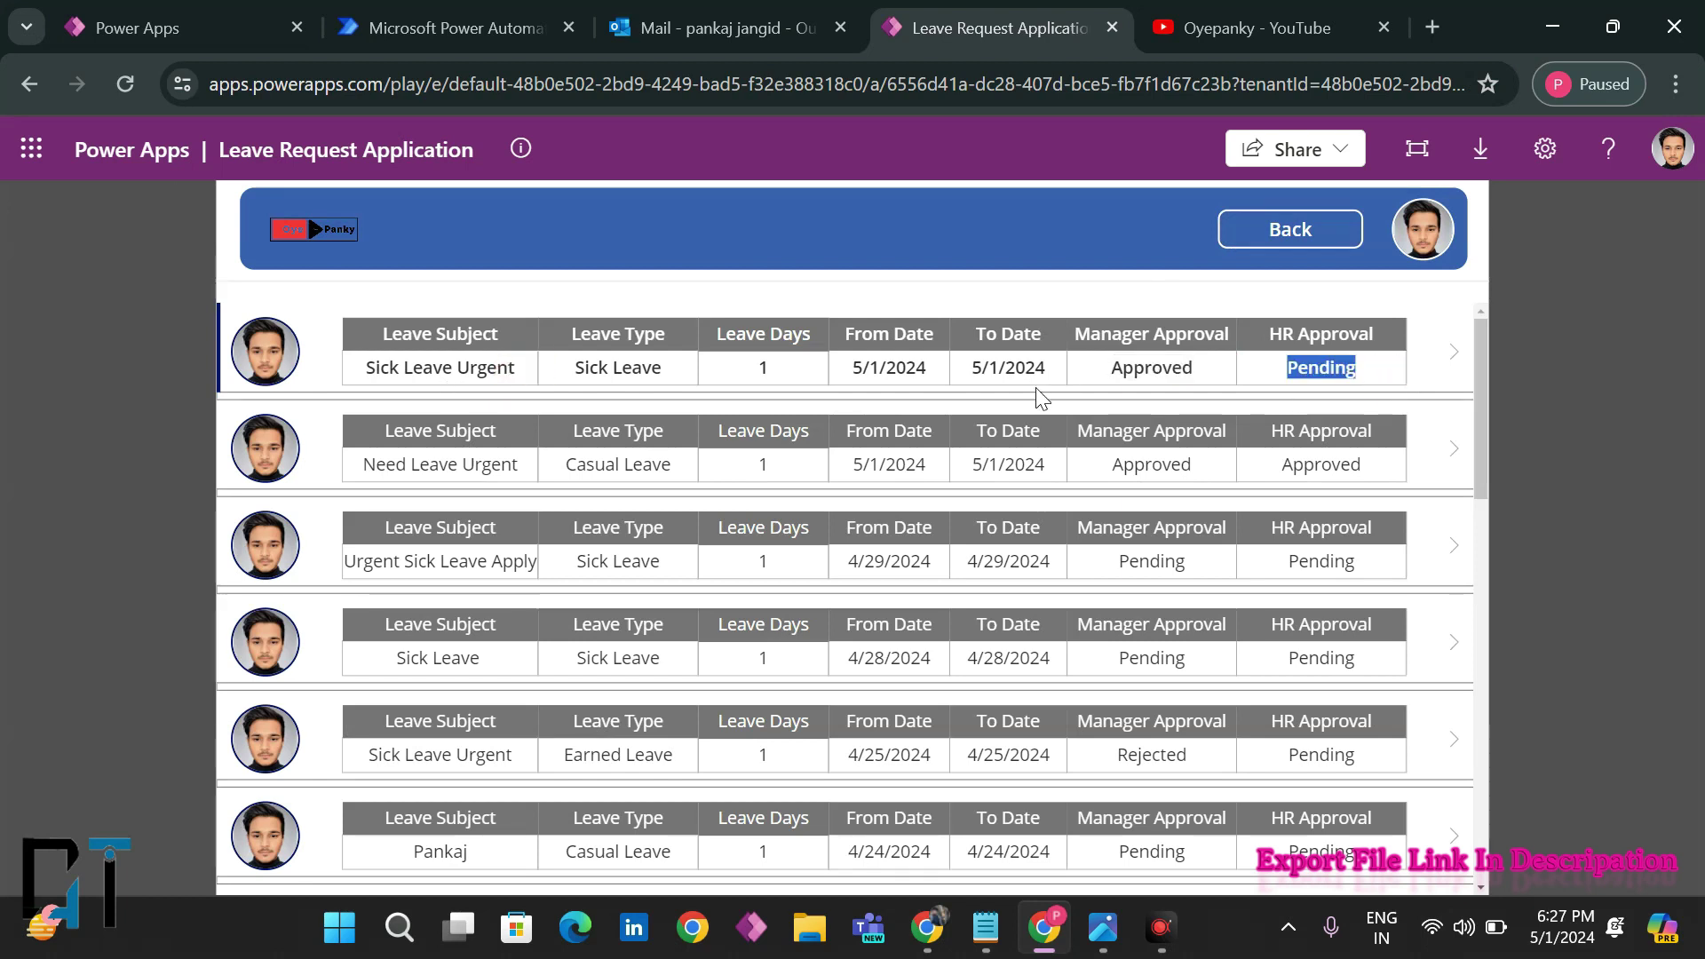
double_click(1111, 375)
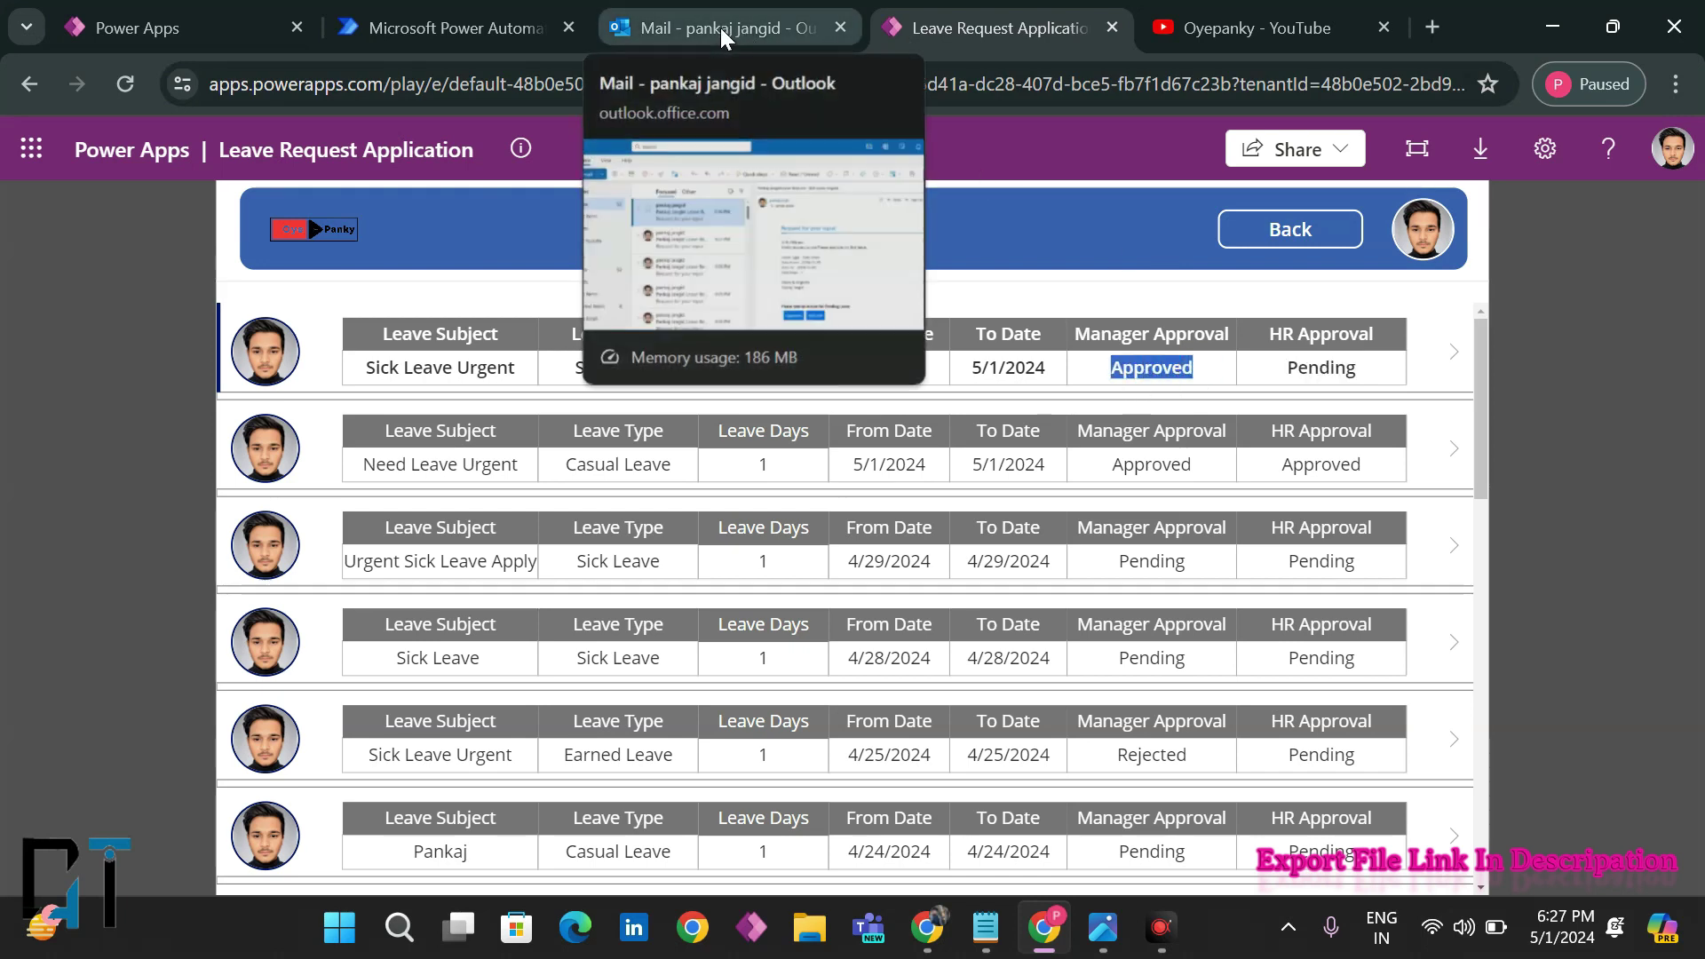
- Review the HR email recipients in the Power Automate flow, and return to the leave list to check the HR Approval status
click(453, 27)
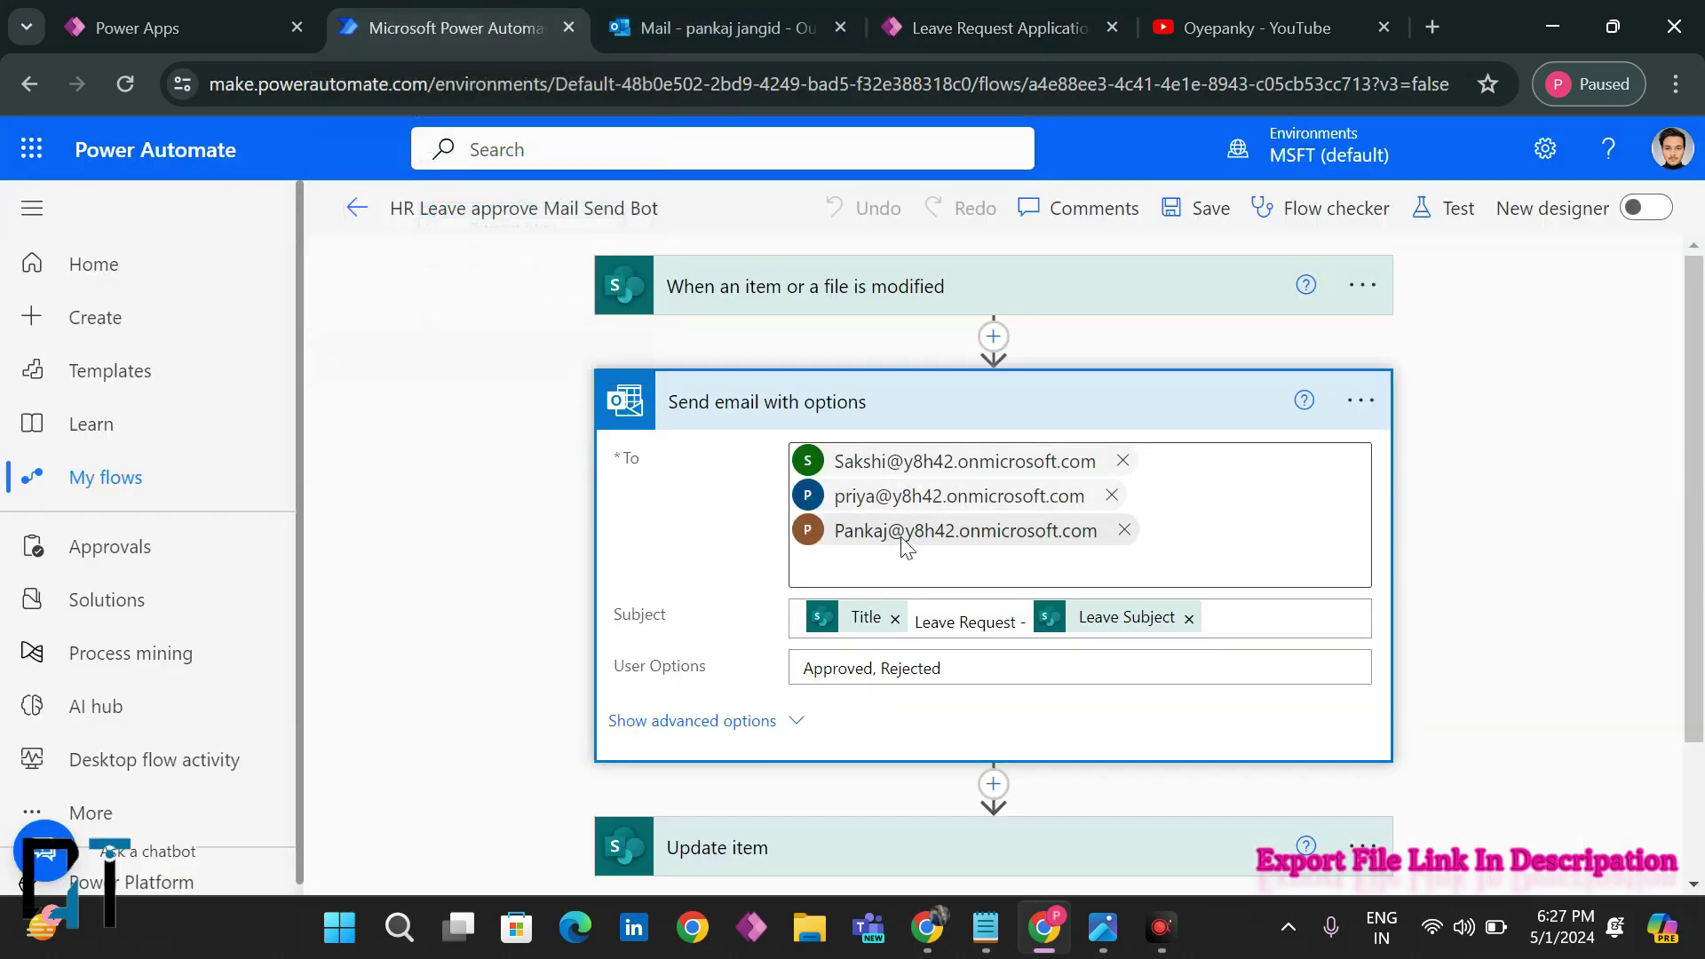
click(958, 11)
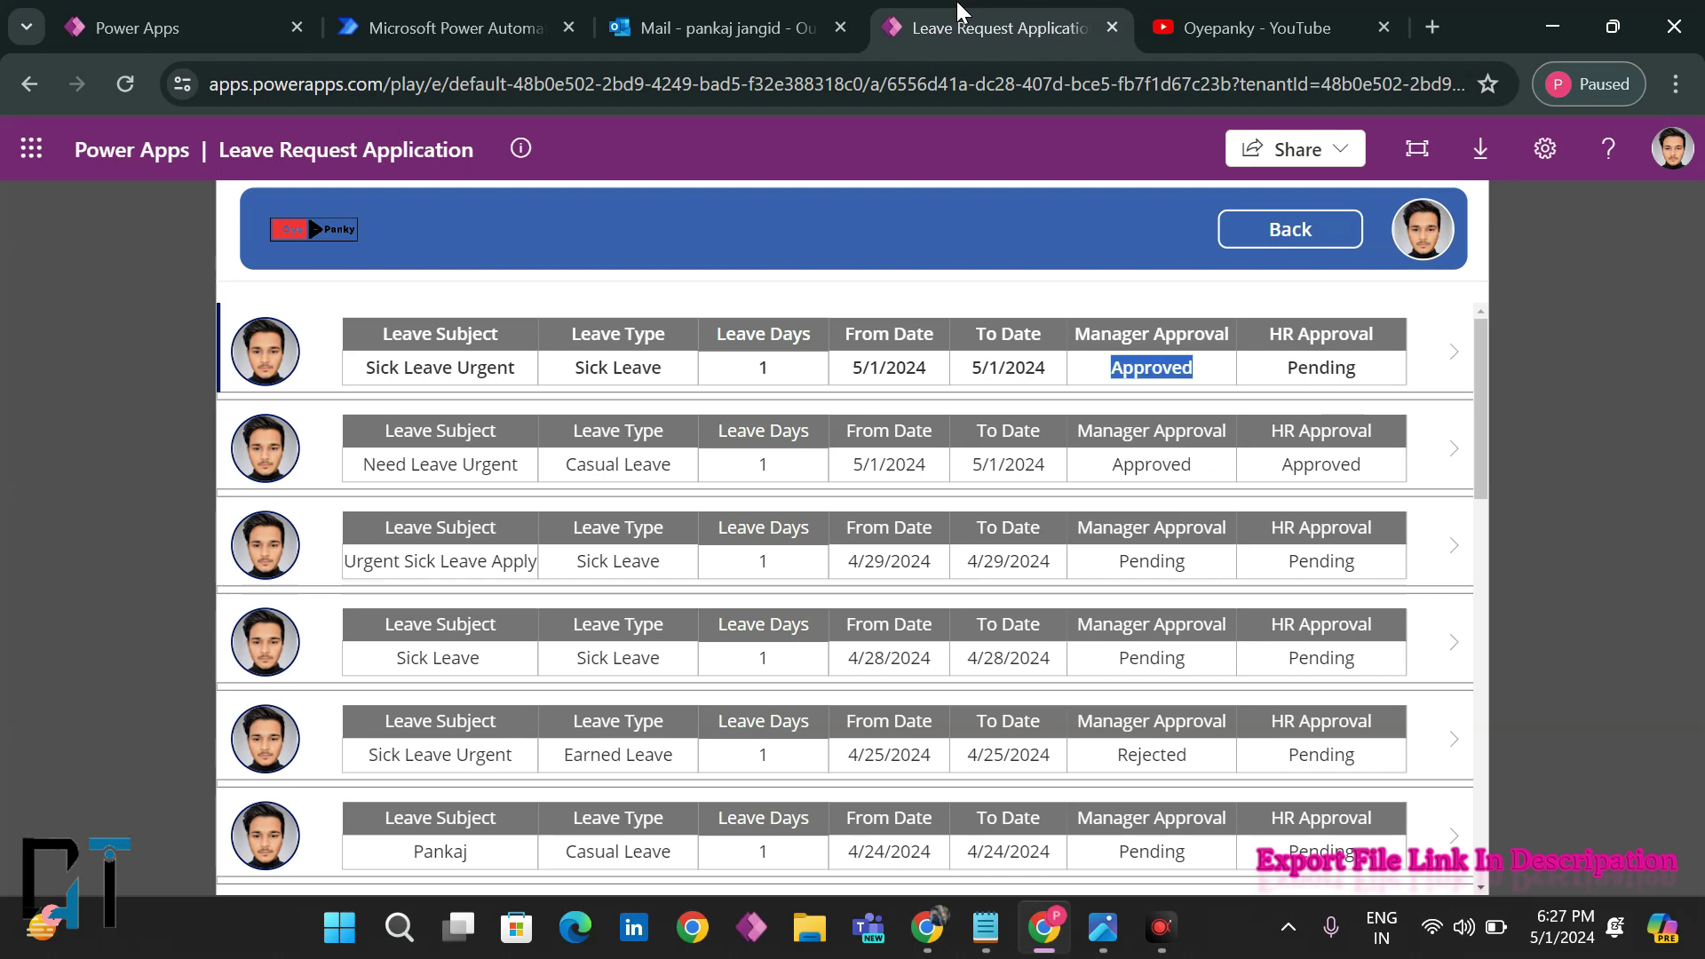
double_click(1321, 368)
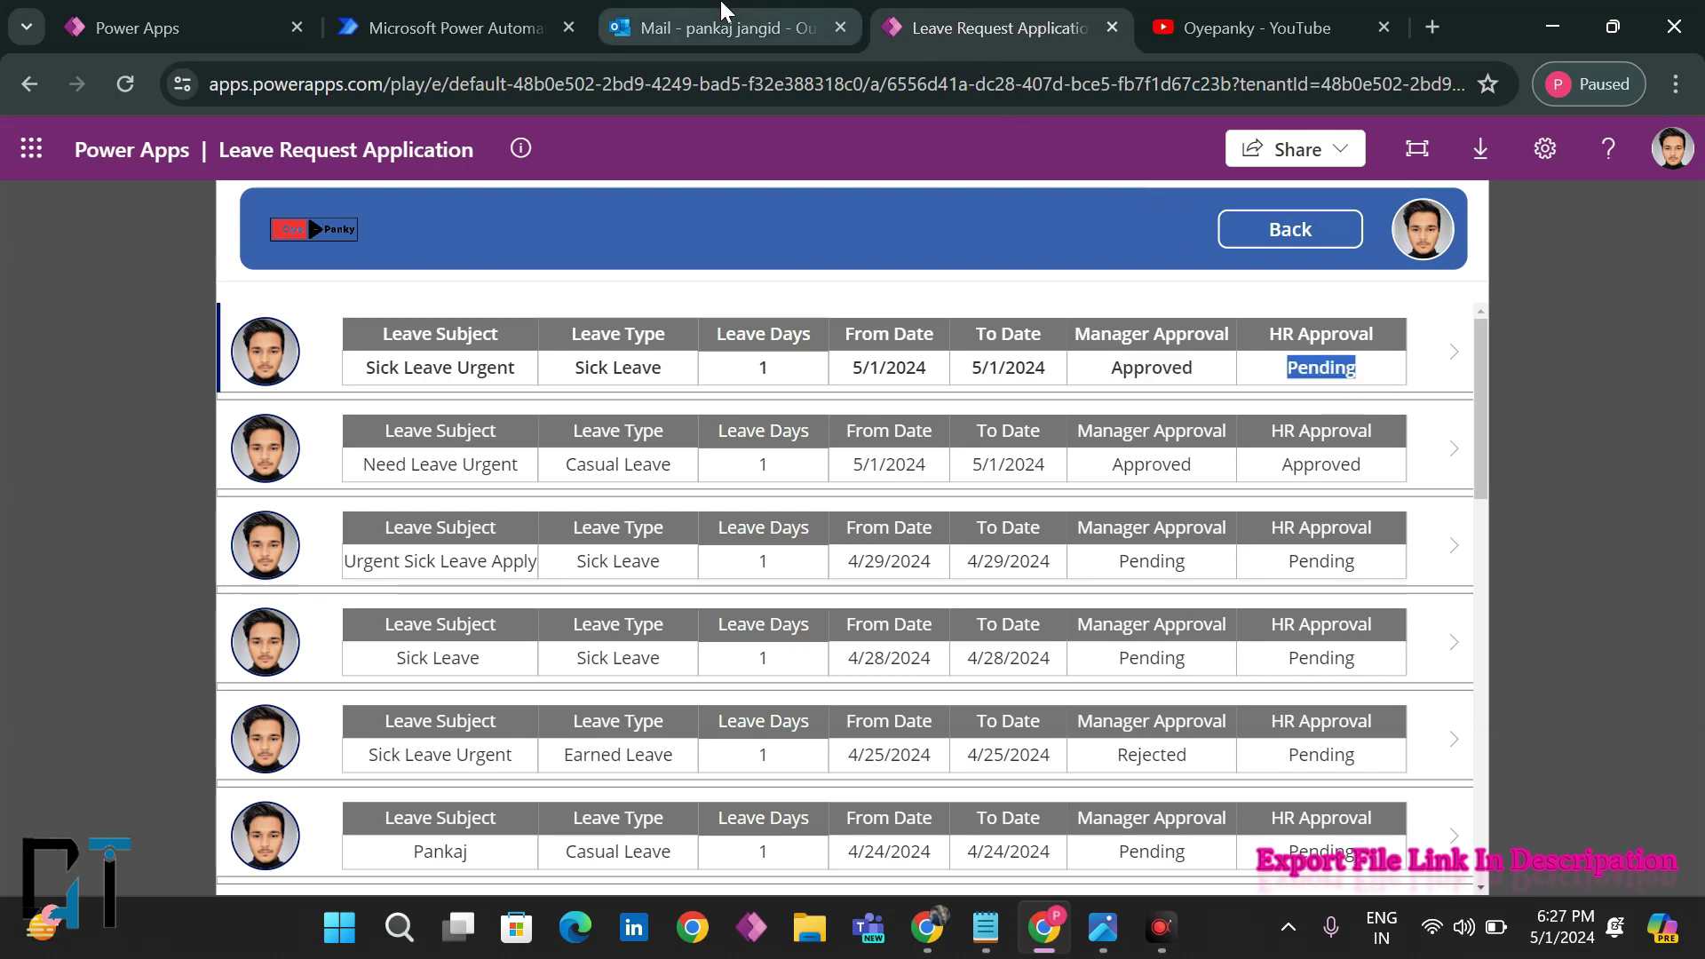
- Switch to Outlook and examine the HR team's leave request email, including its manager approval line, comparing it with the manager's email
click(685, 2)
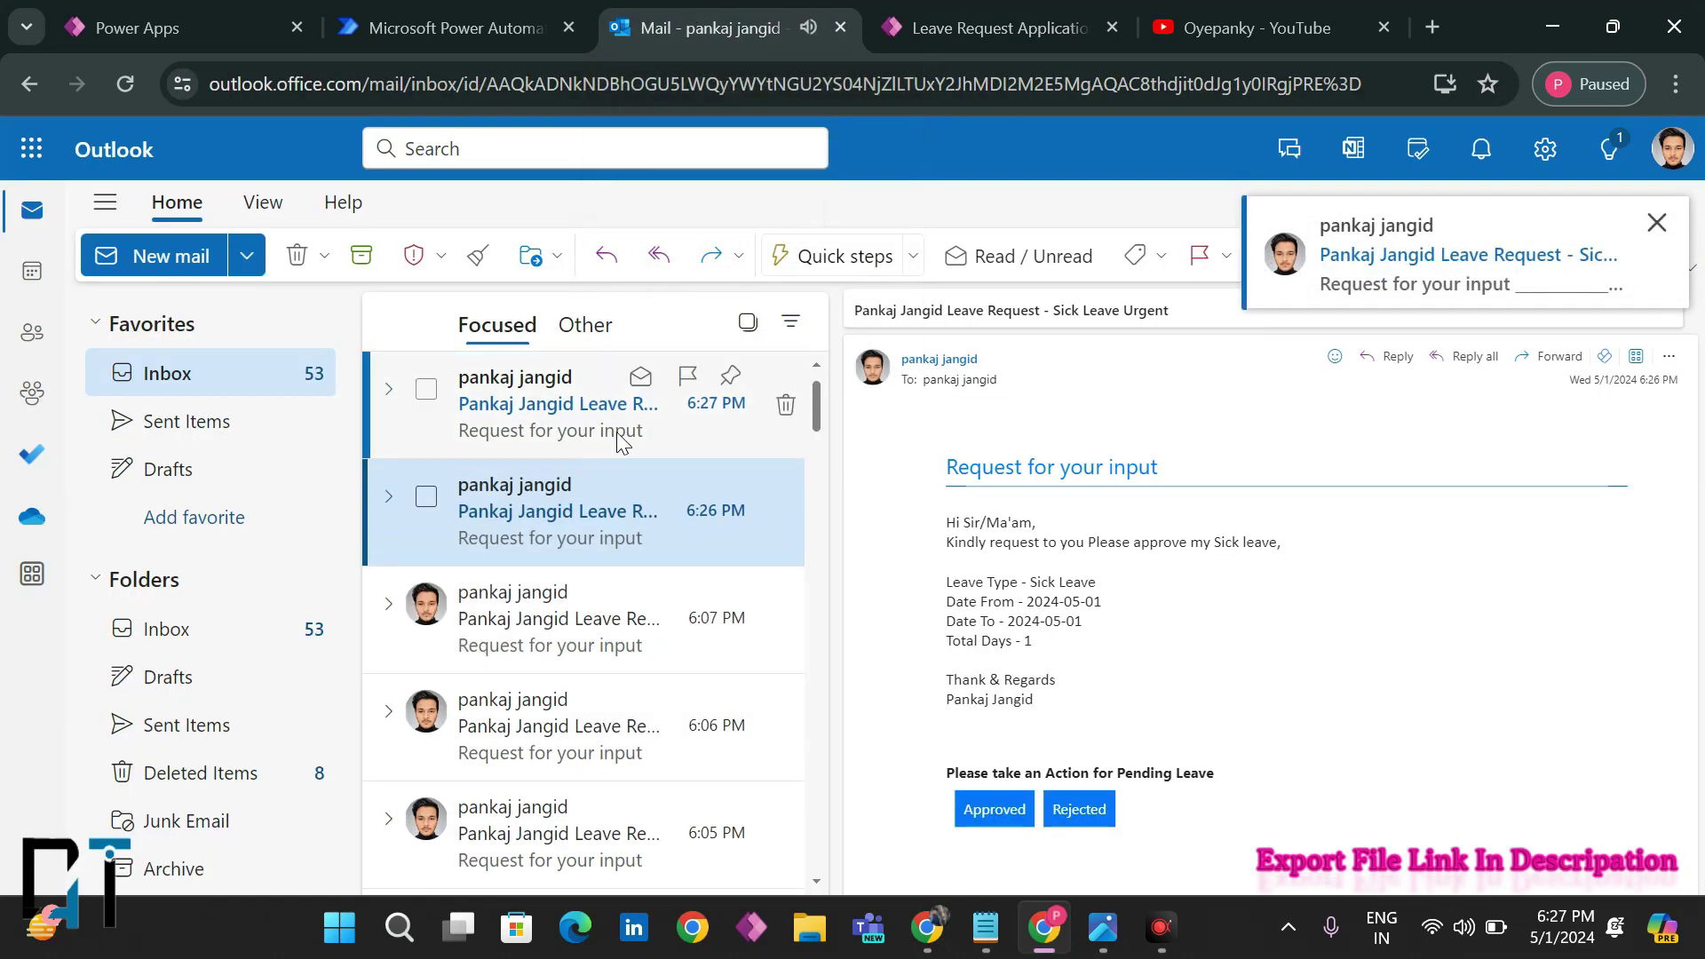
click(563, 411)
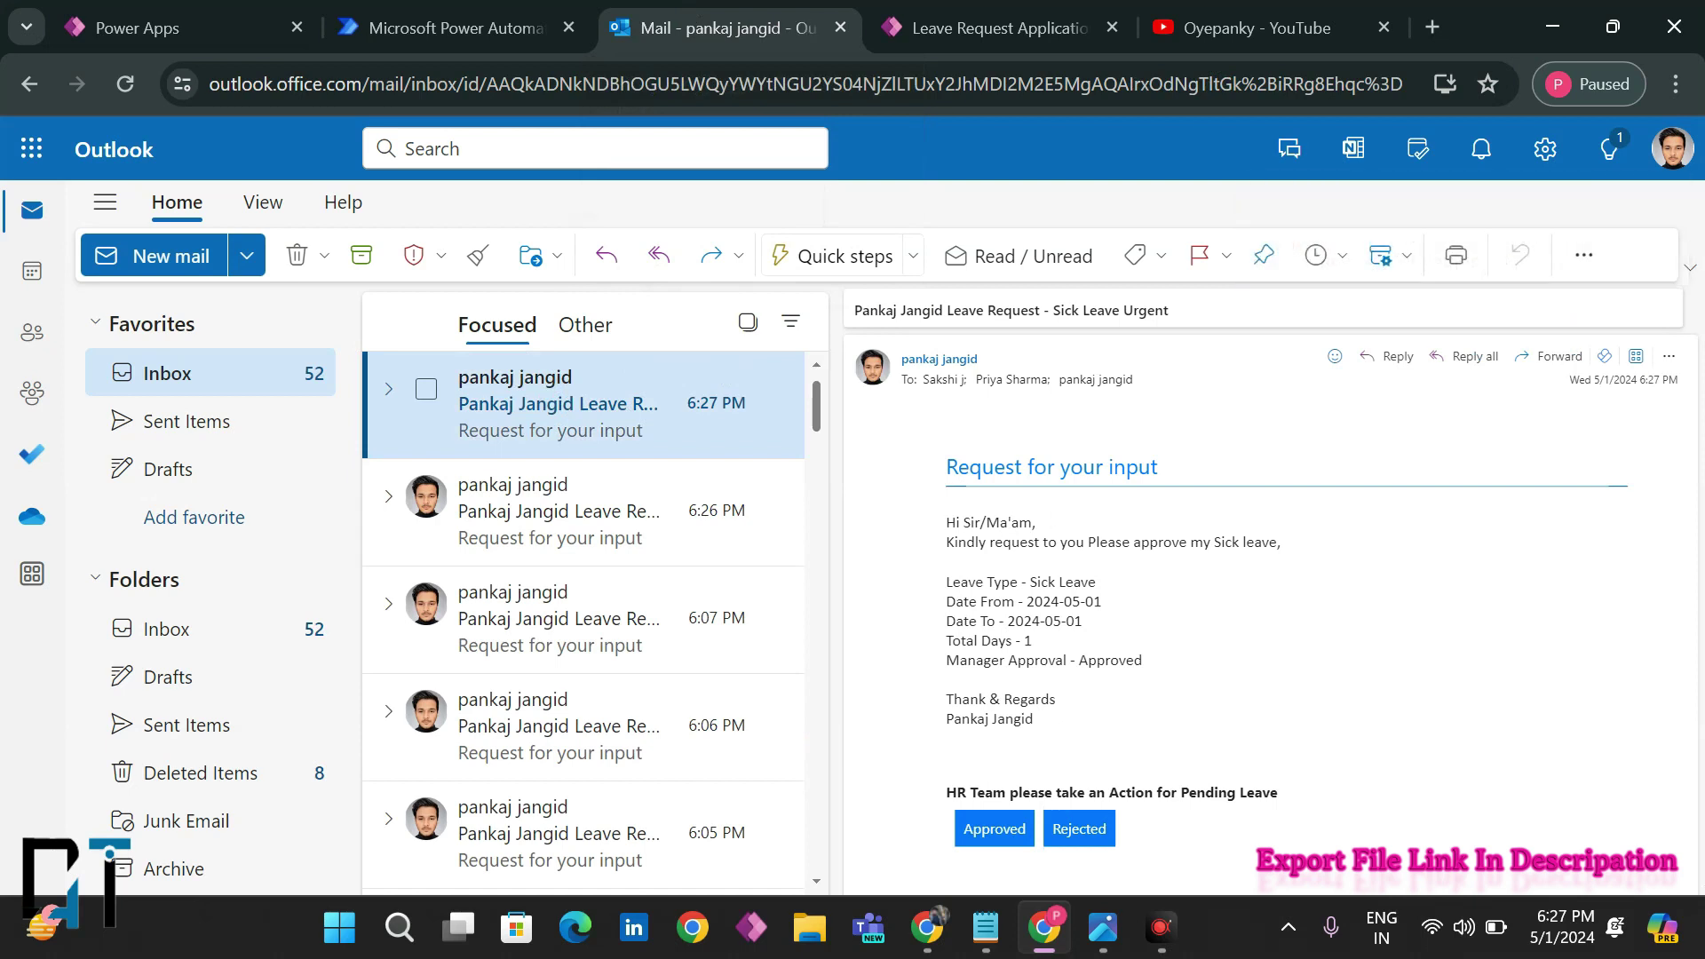
drag(1027, 582, 1043, 621)
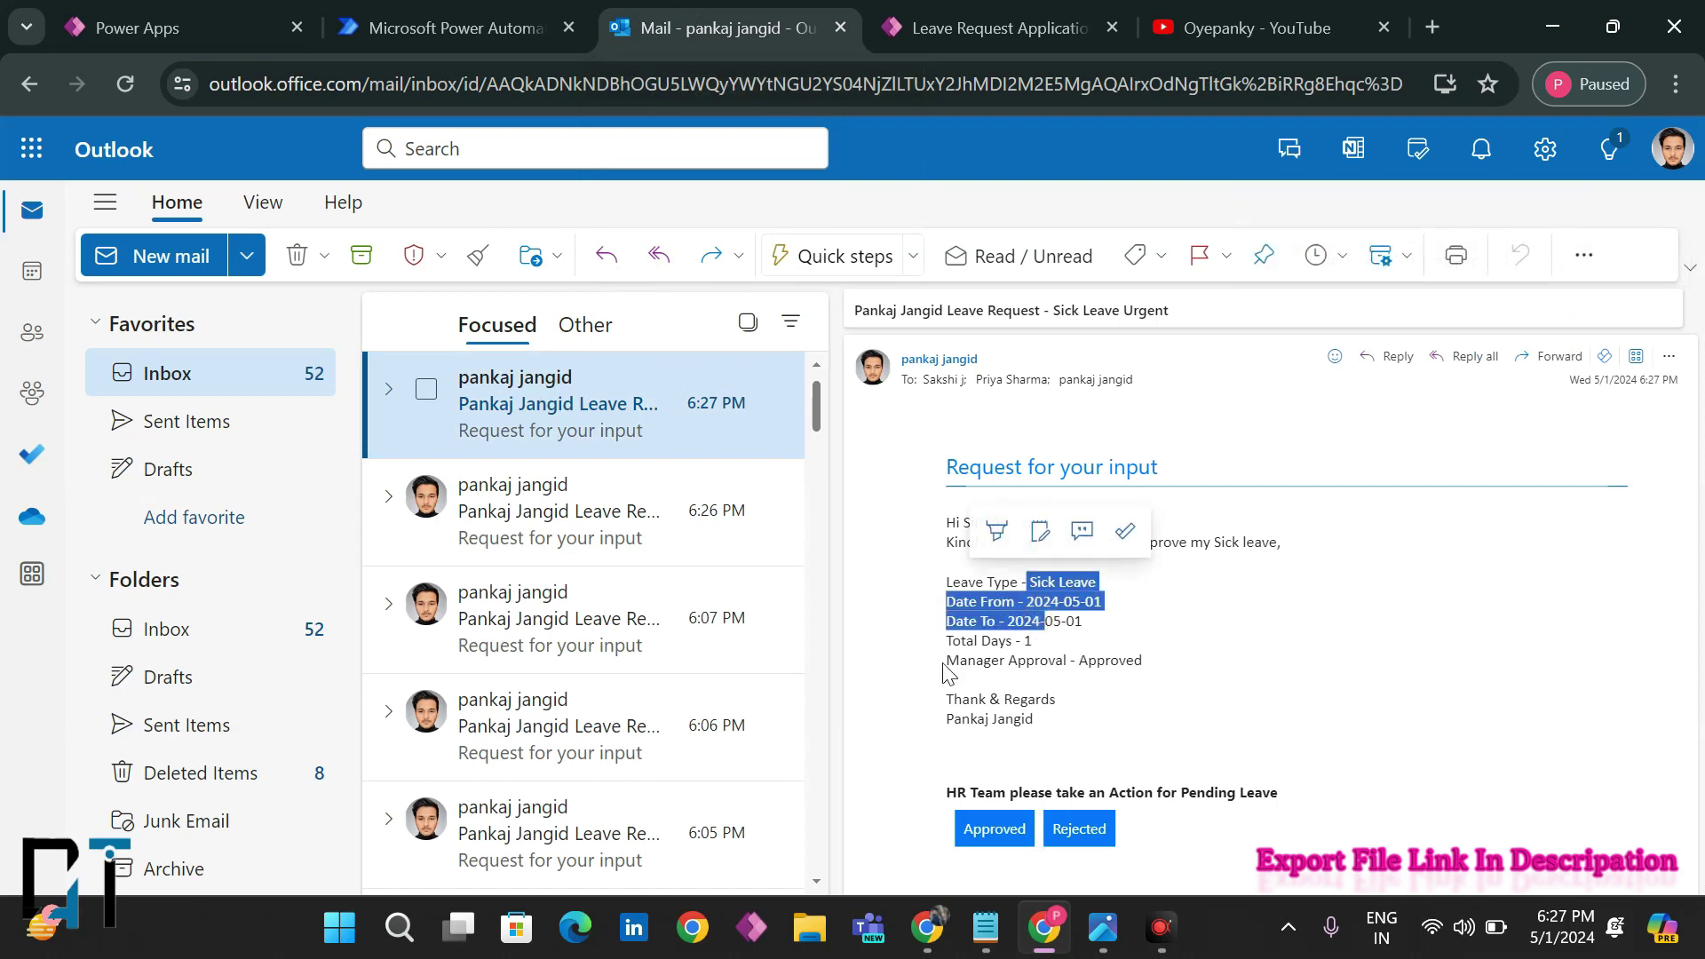
drag(944, 661, 1160, 666)
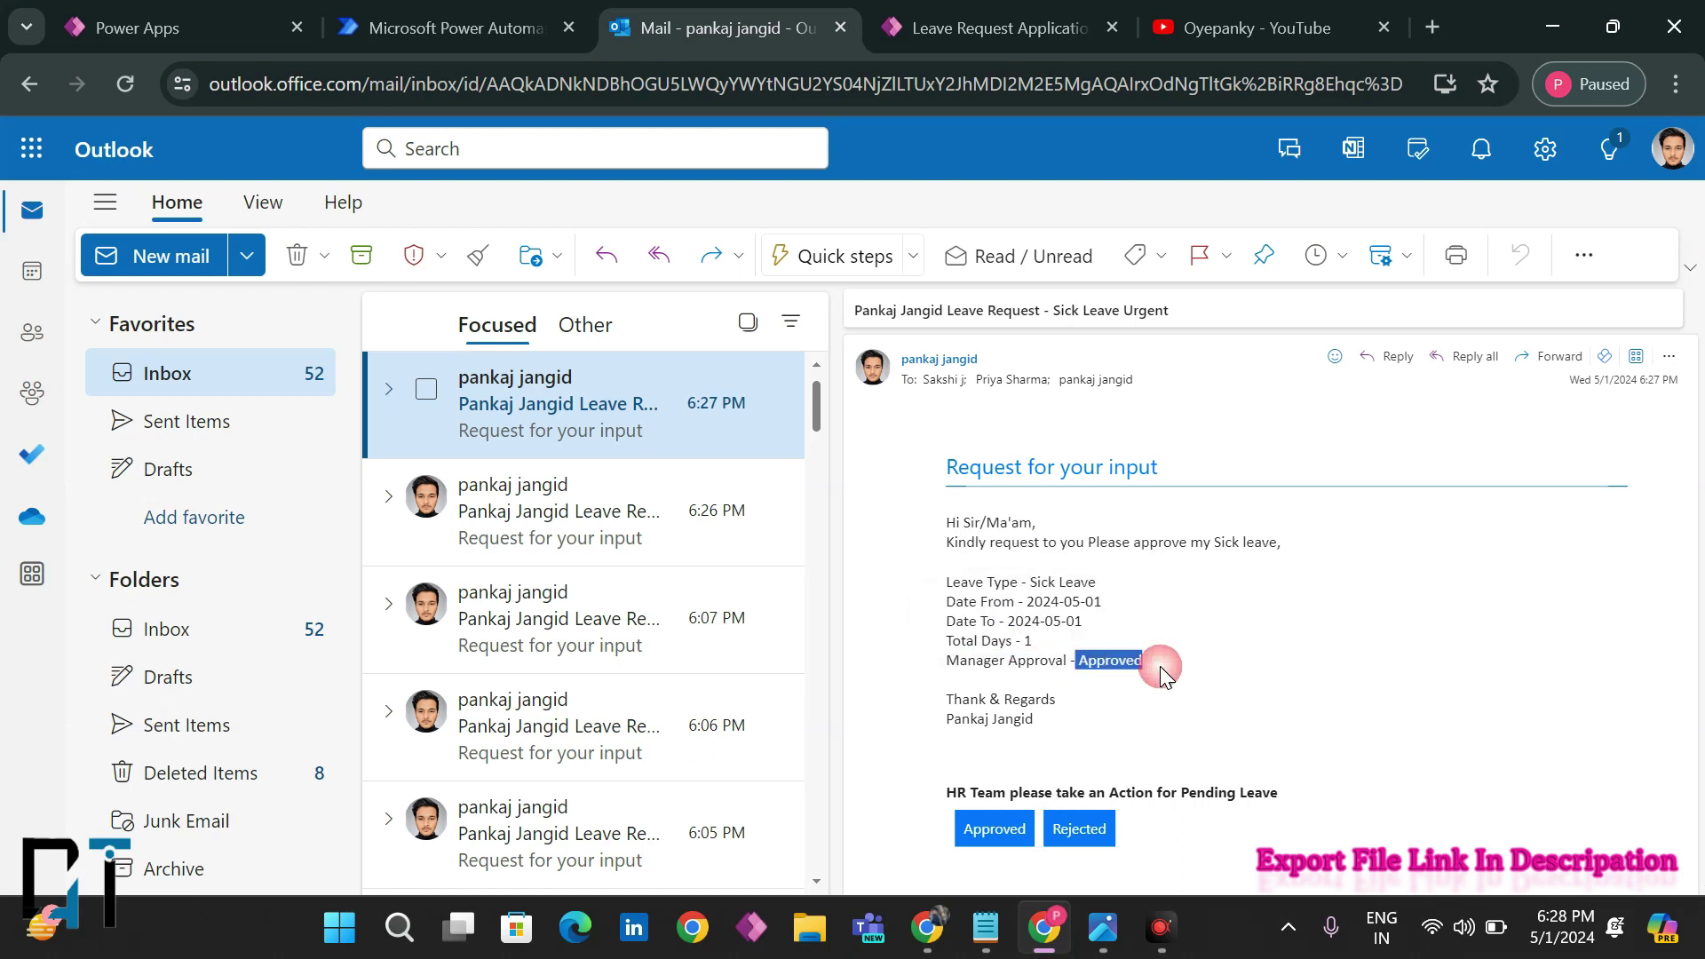
drag(945, 793, 1294, 793)
click(551, 536)
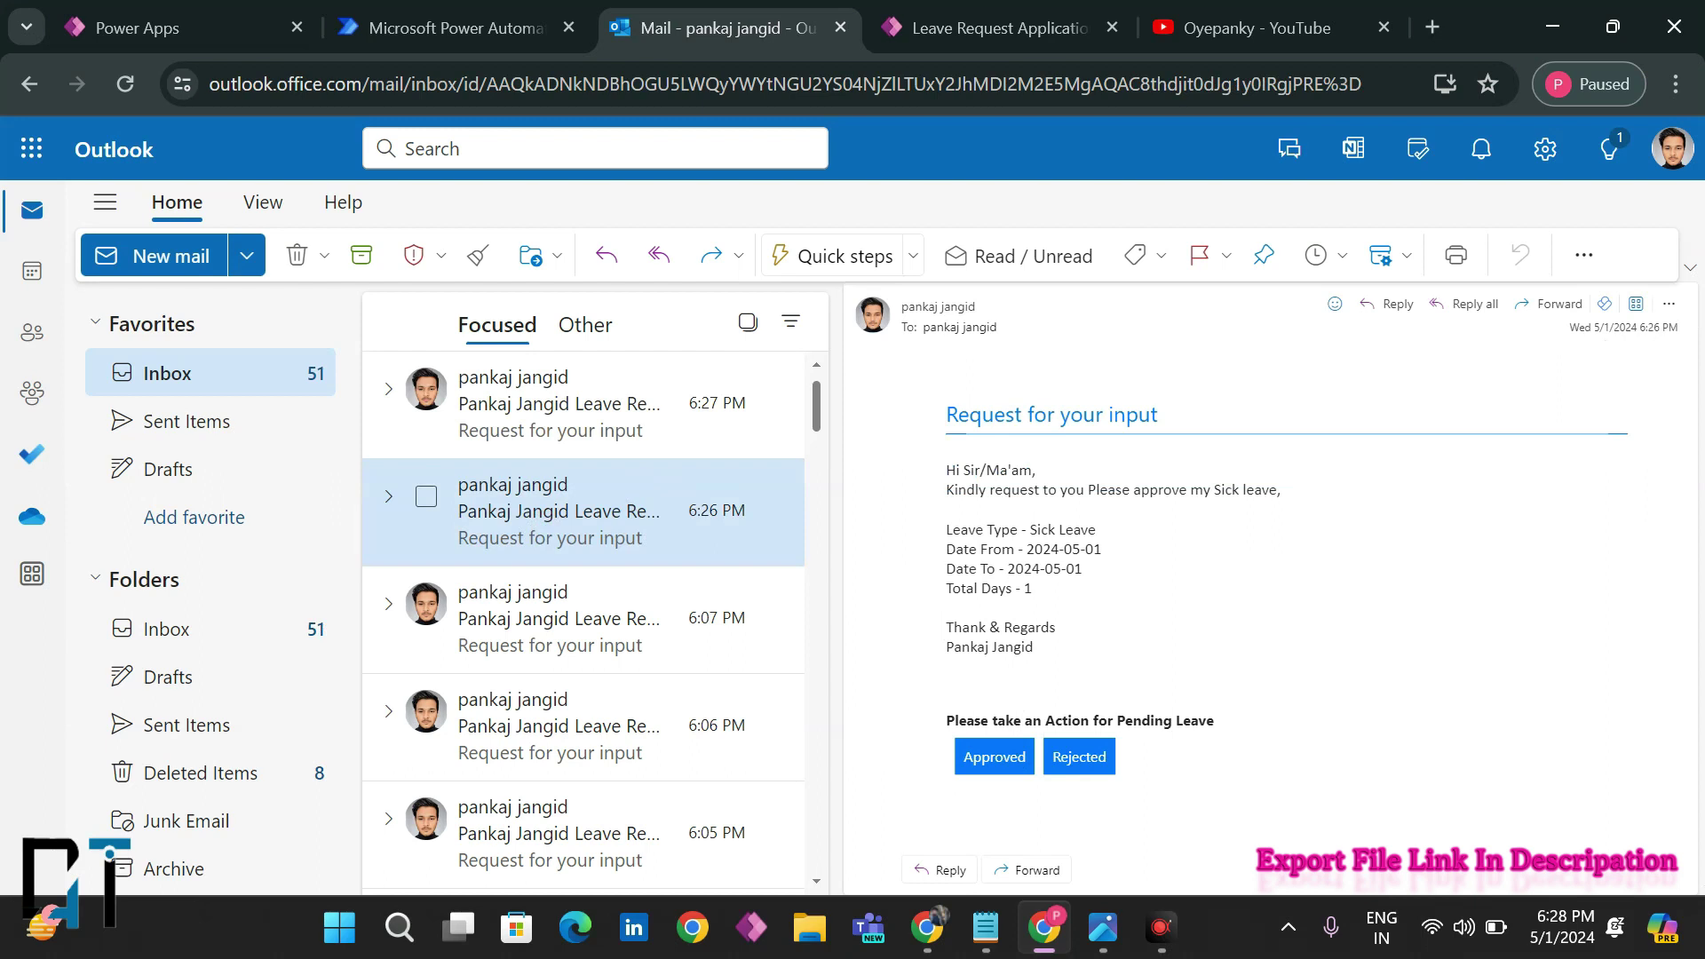
click(510, 410)
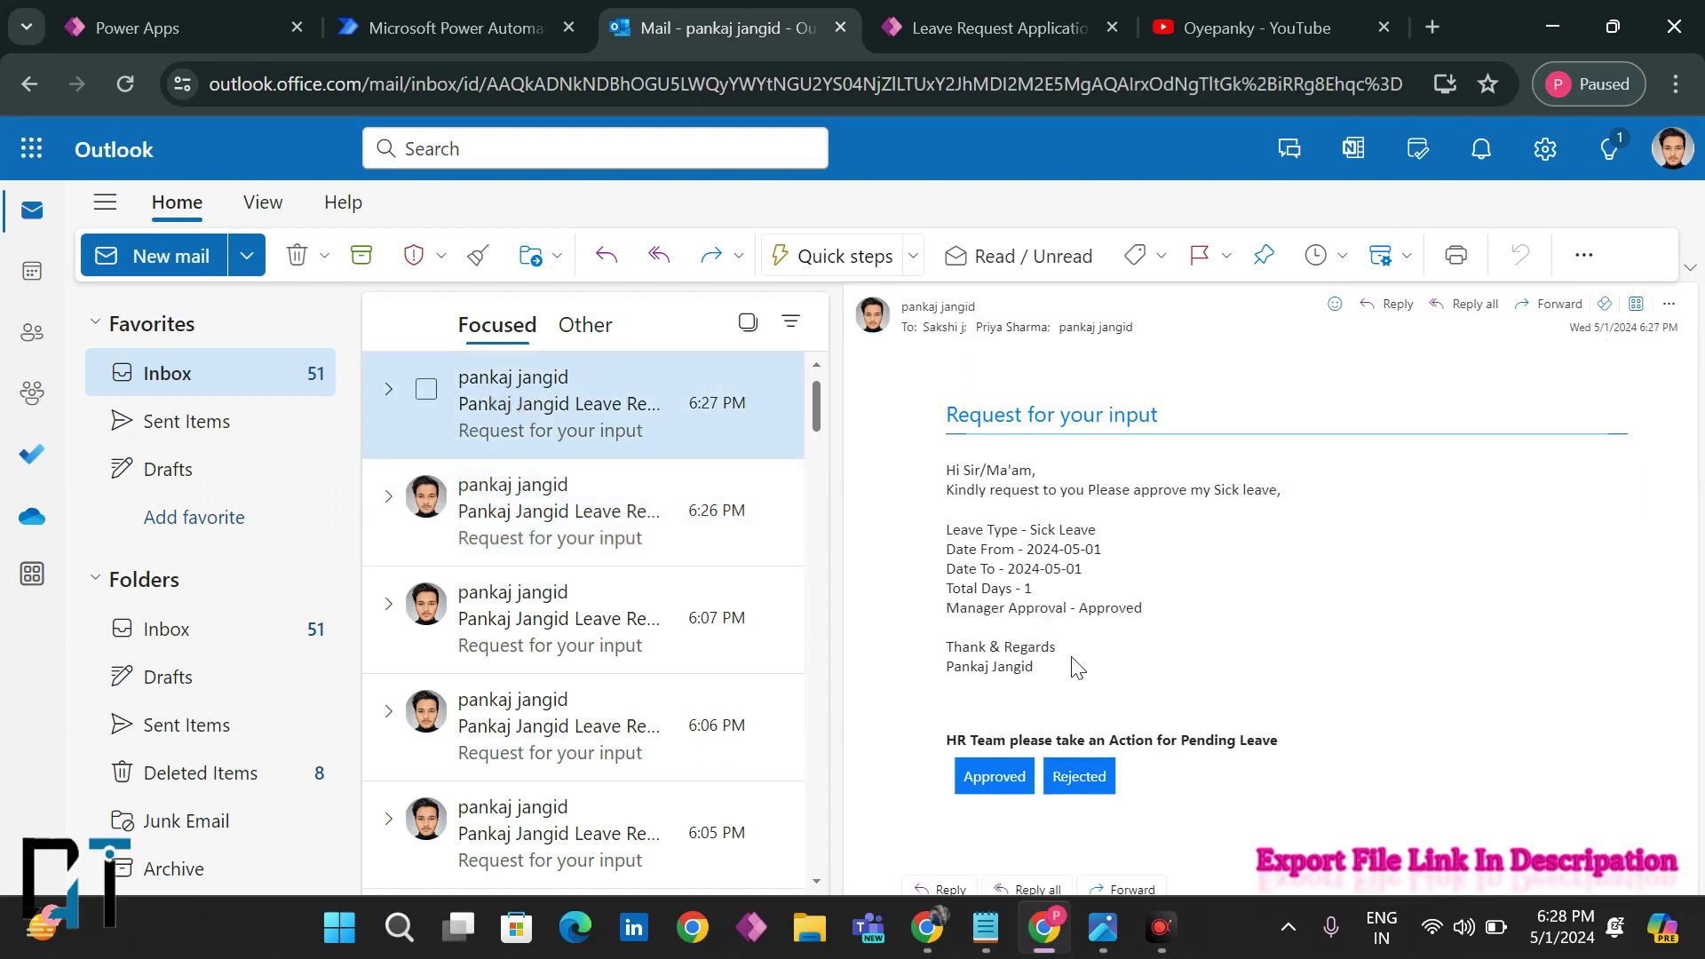
- Reject the Sick Leave Urgent request from the HR email, confirm the response and close the response page
click(1079, 783)
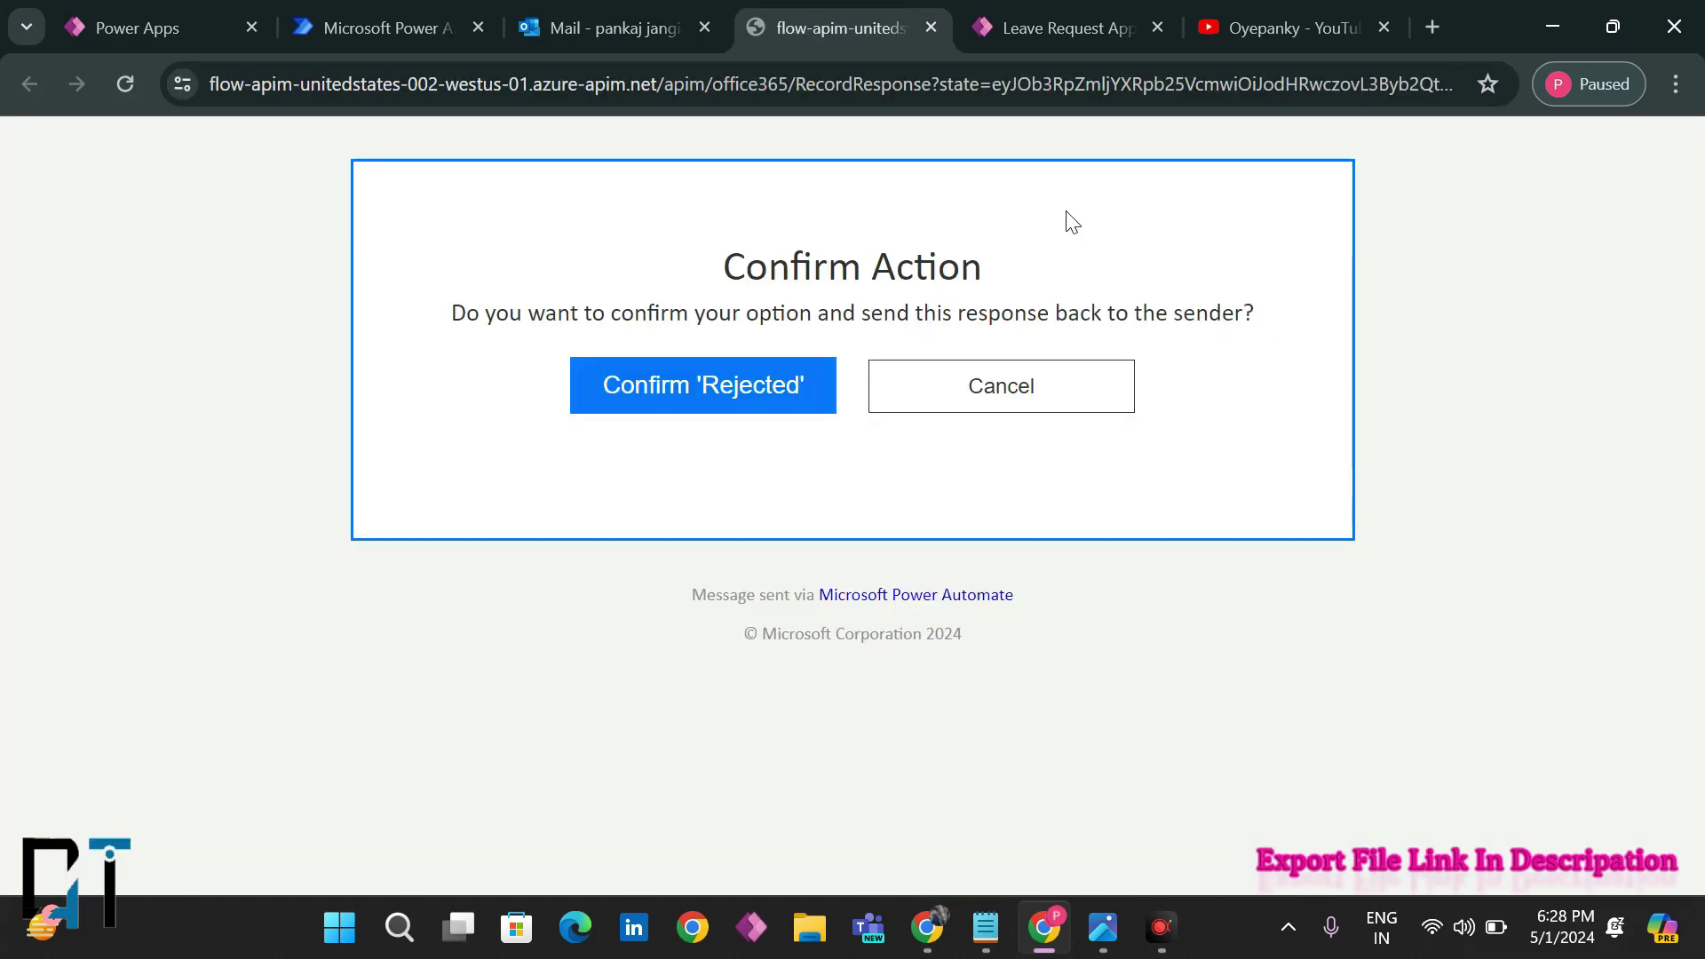
click(757, 390)
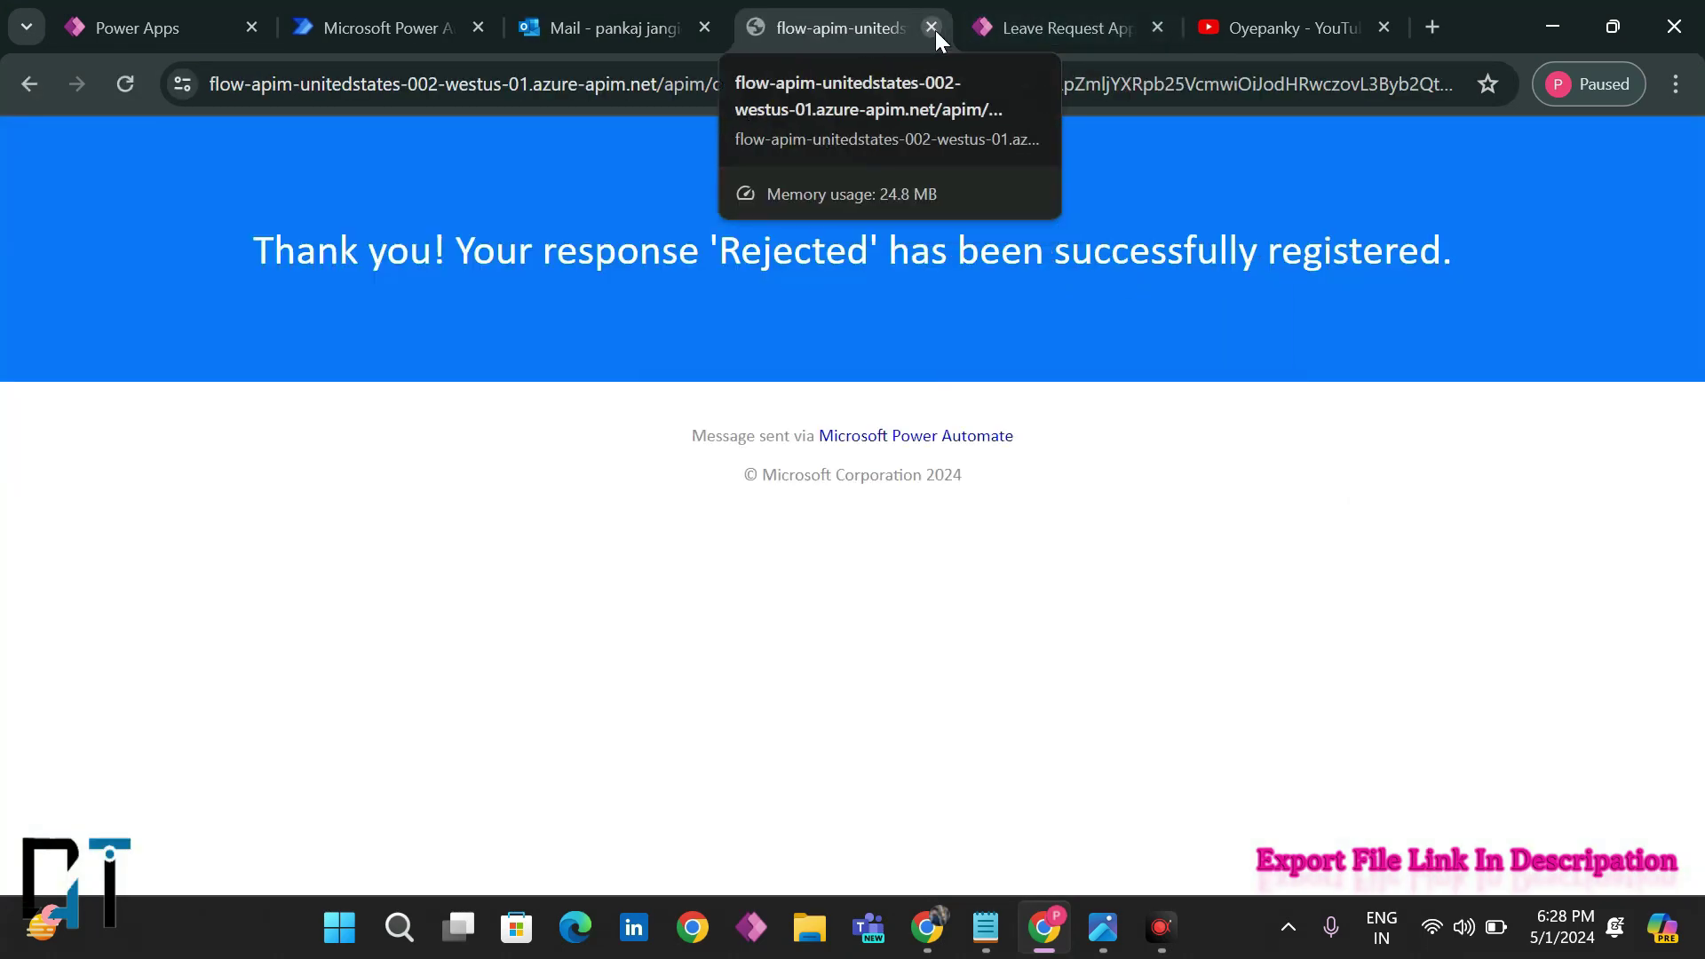
click(931, 27)
- Switch to the Leave Request Application and reopen the My Leave Request list to check the HR Approval status
click(855, 30)
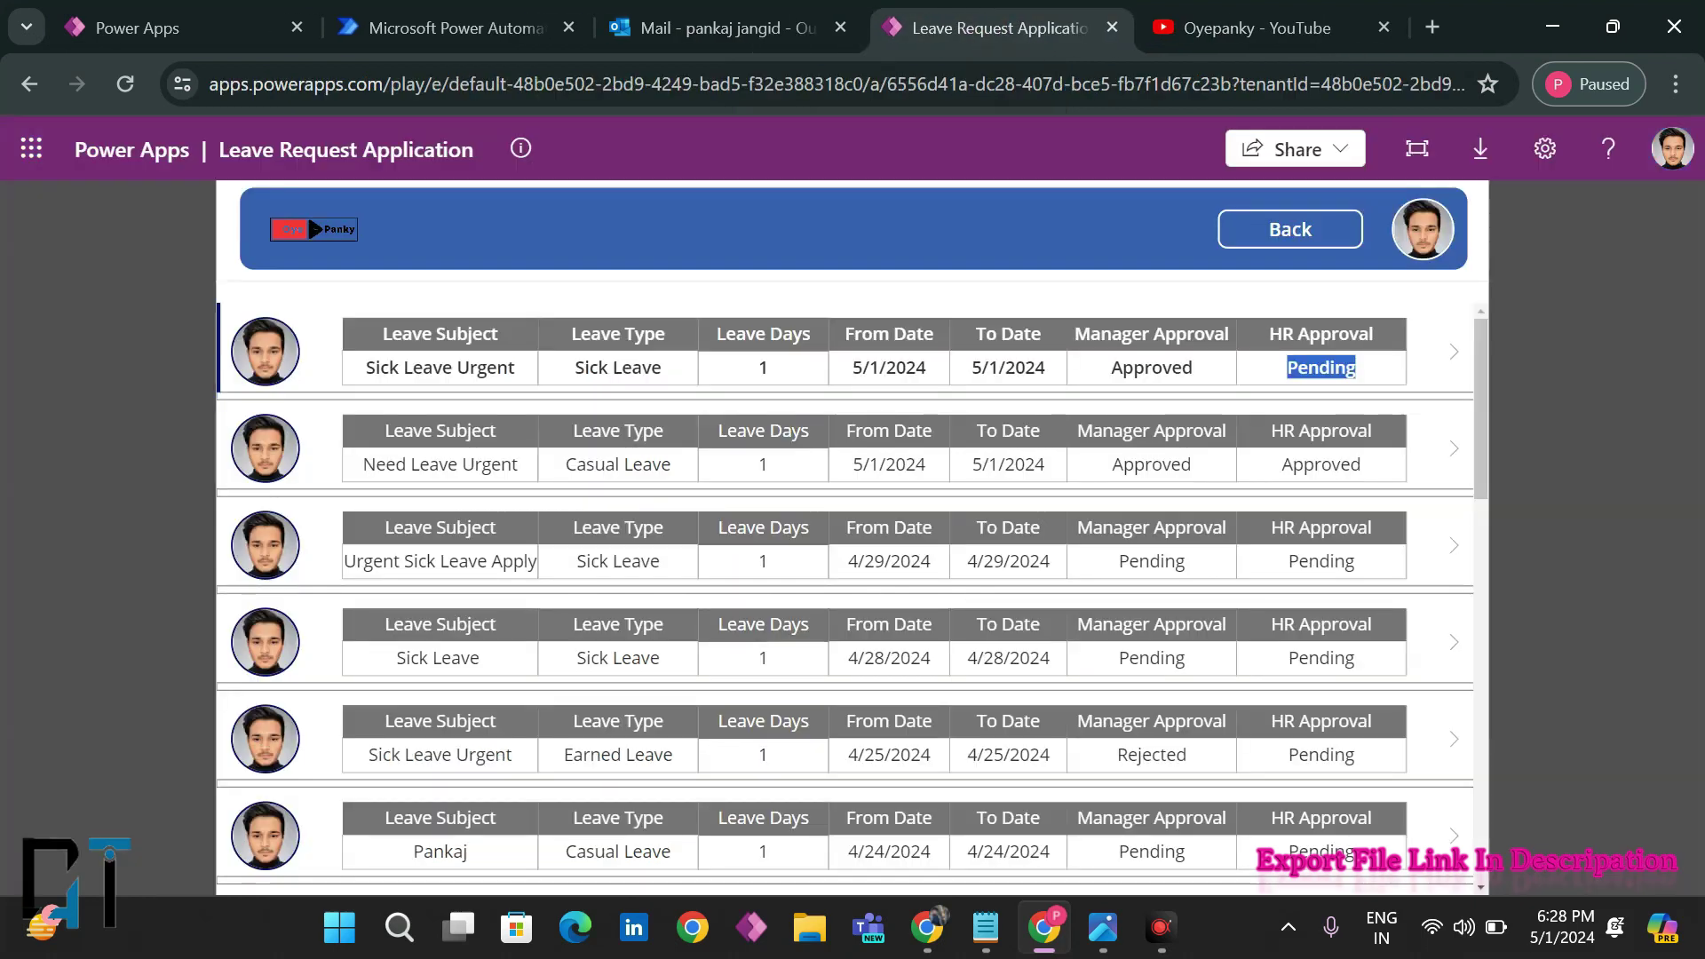
click(1268, 356)
click(1296, 229)
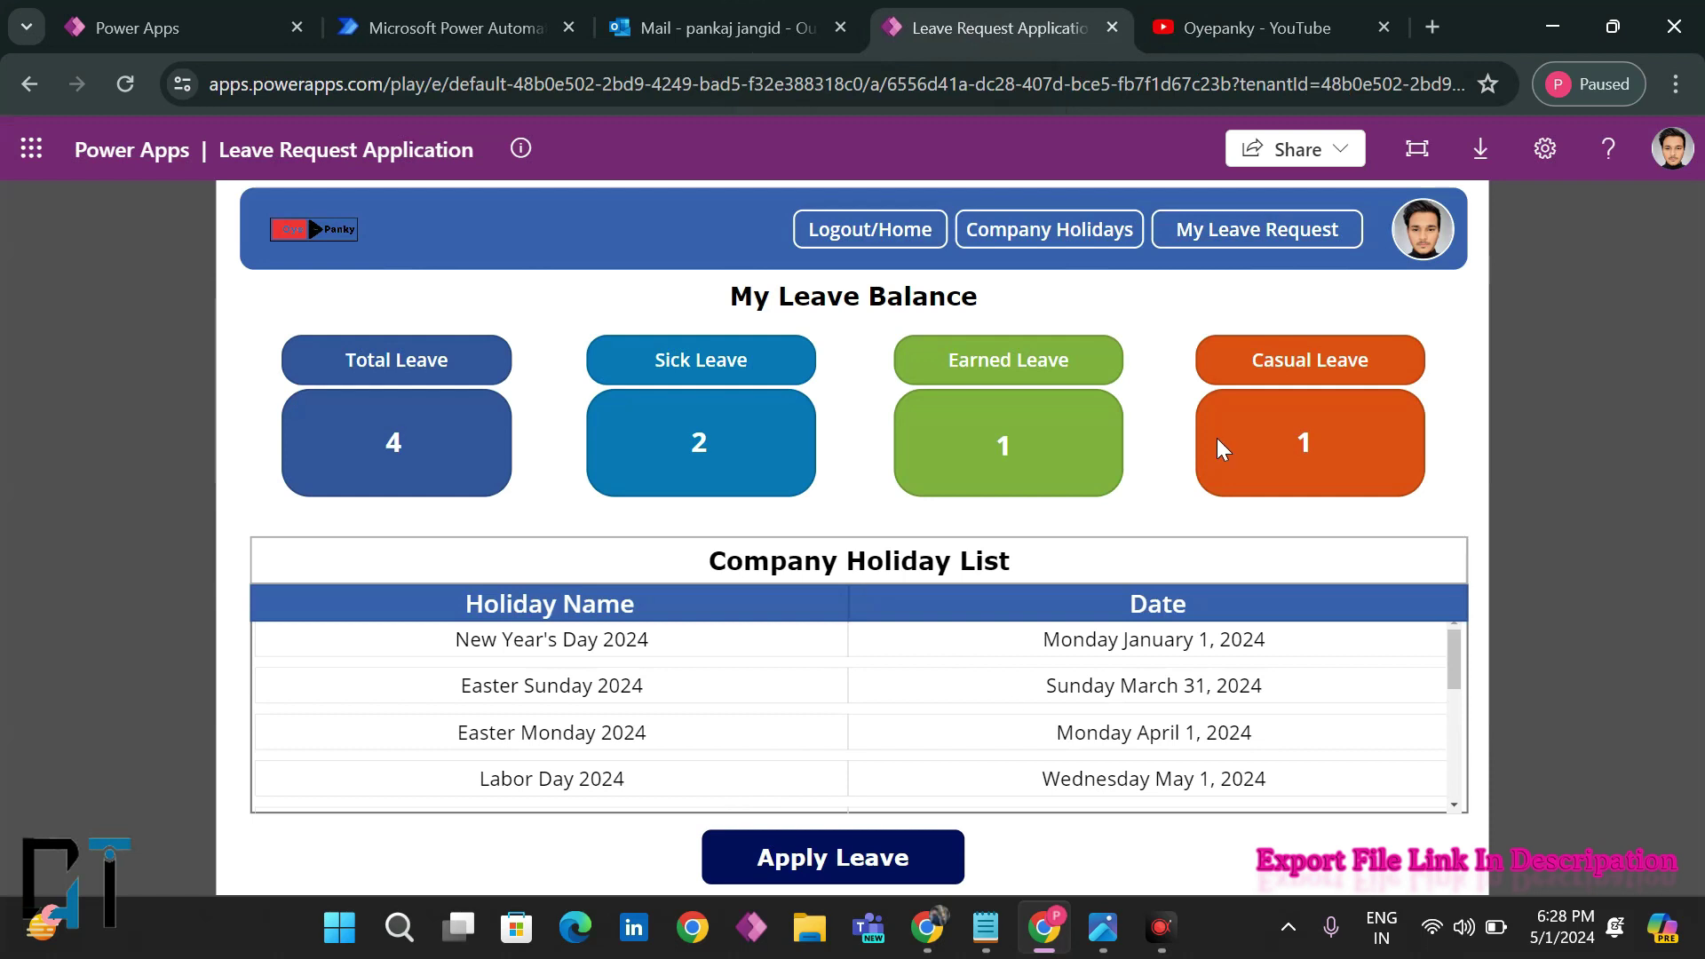
click(1238, 246)
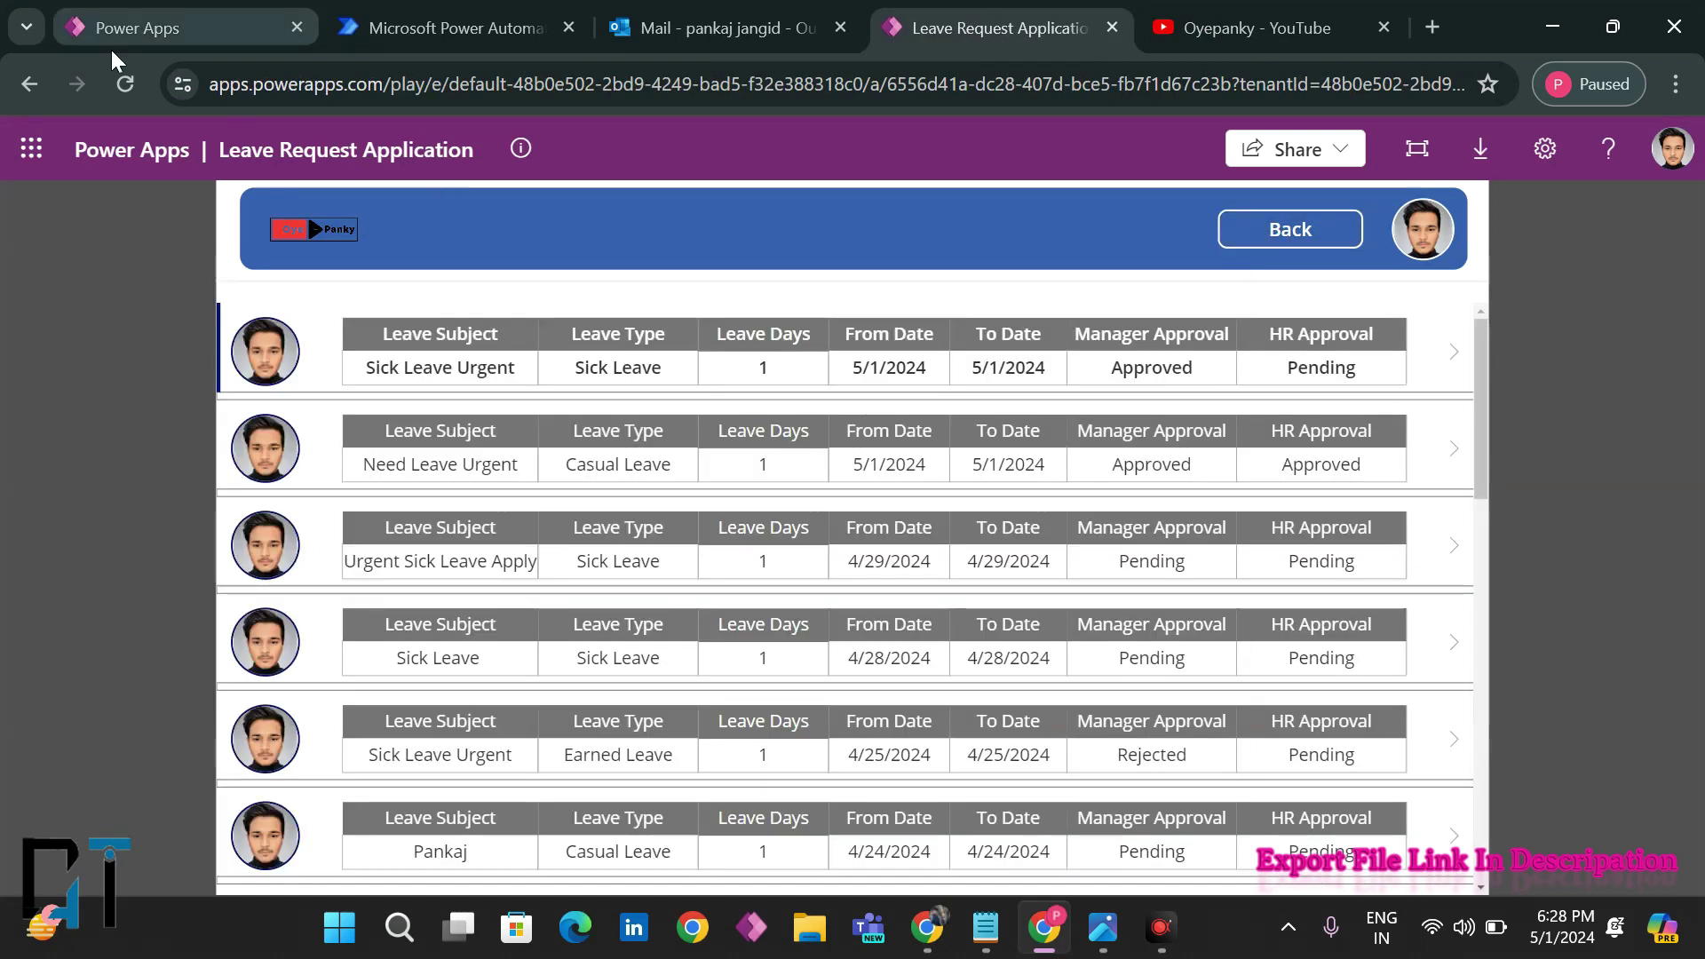
- Reload the application, log in as an employee and open My Leave Request to view the current approval statuses
click(119, 89)
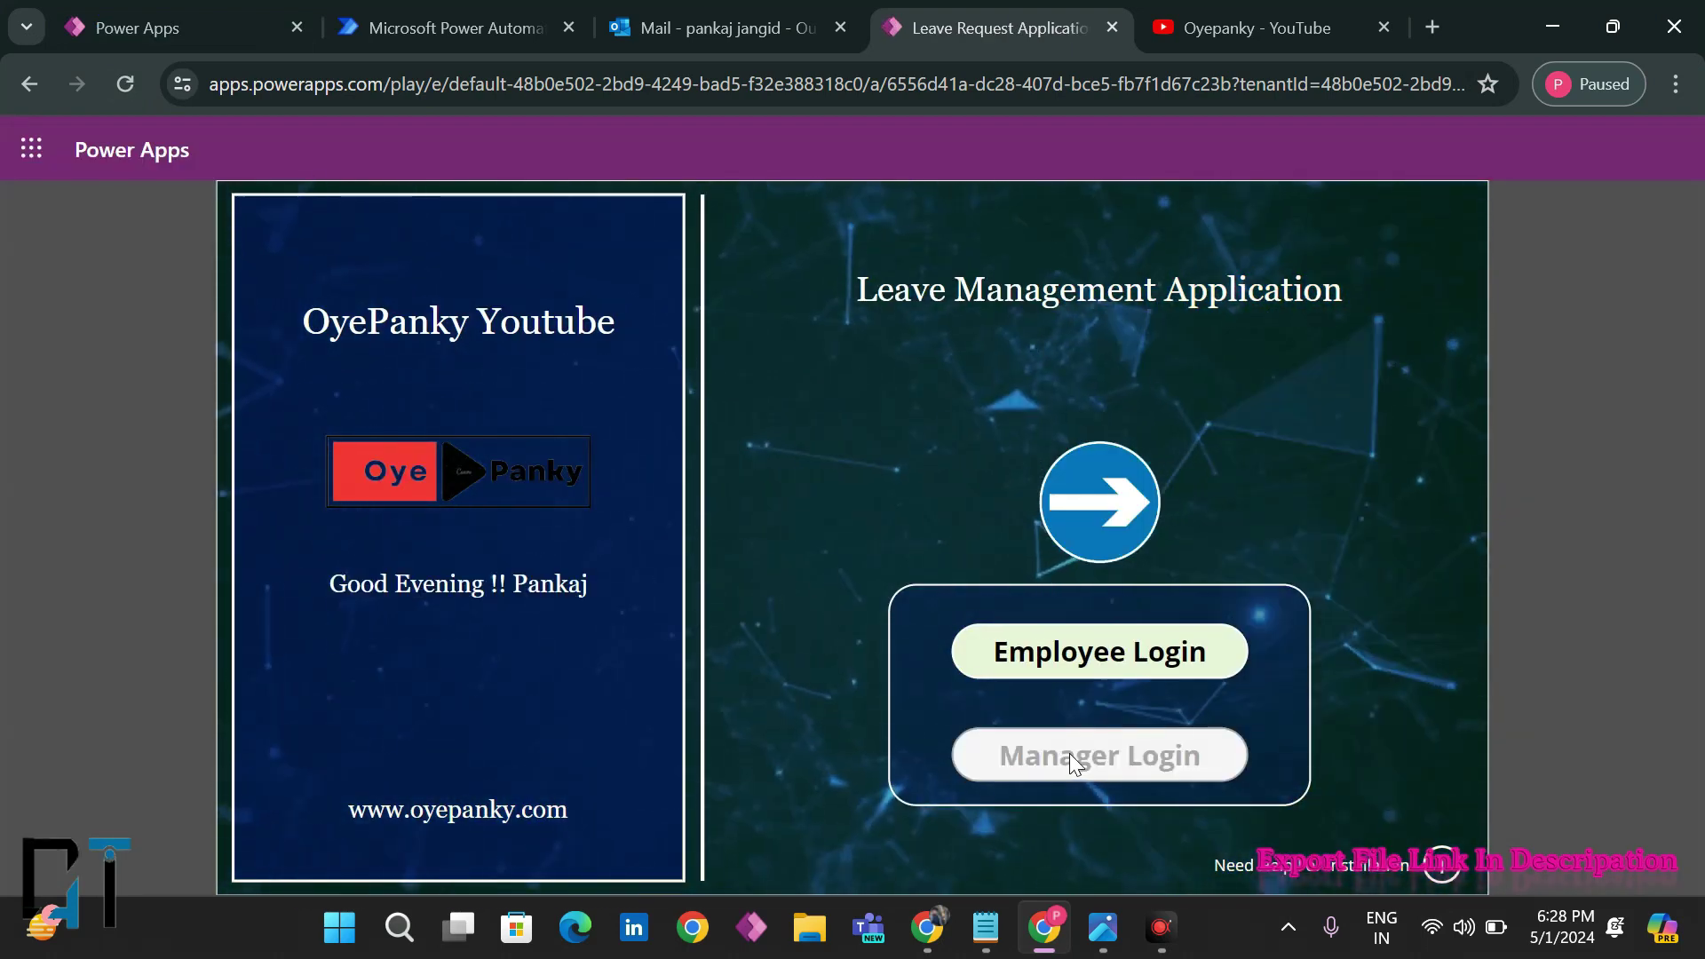
click(1134, 648)
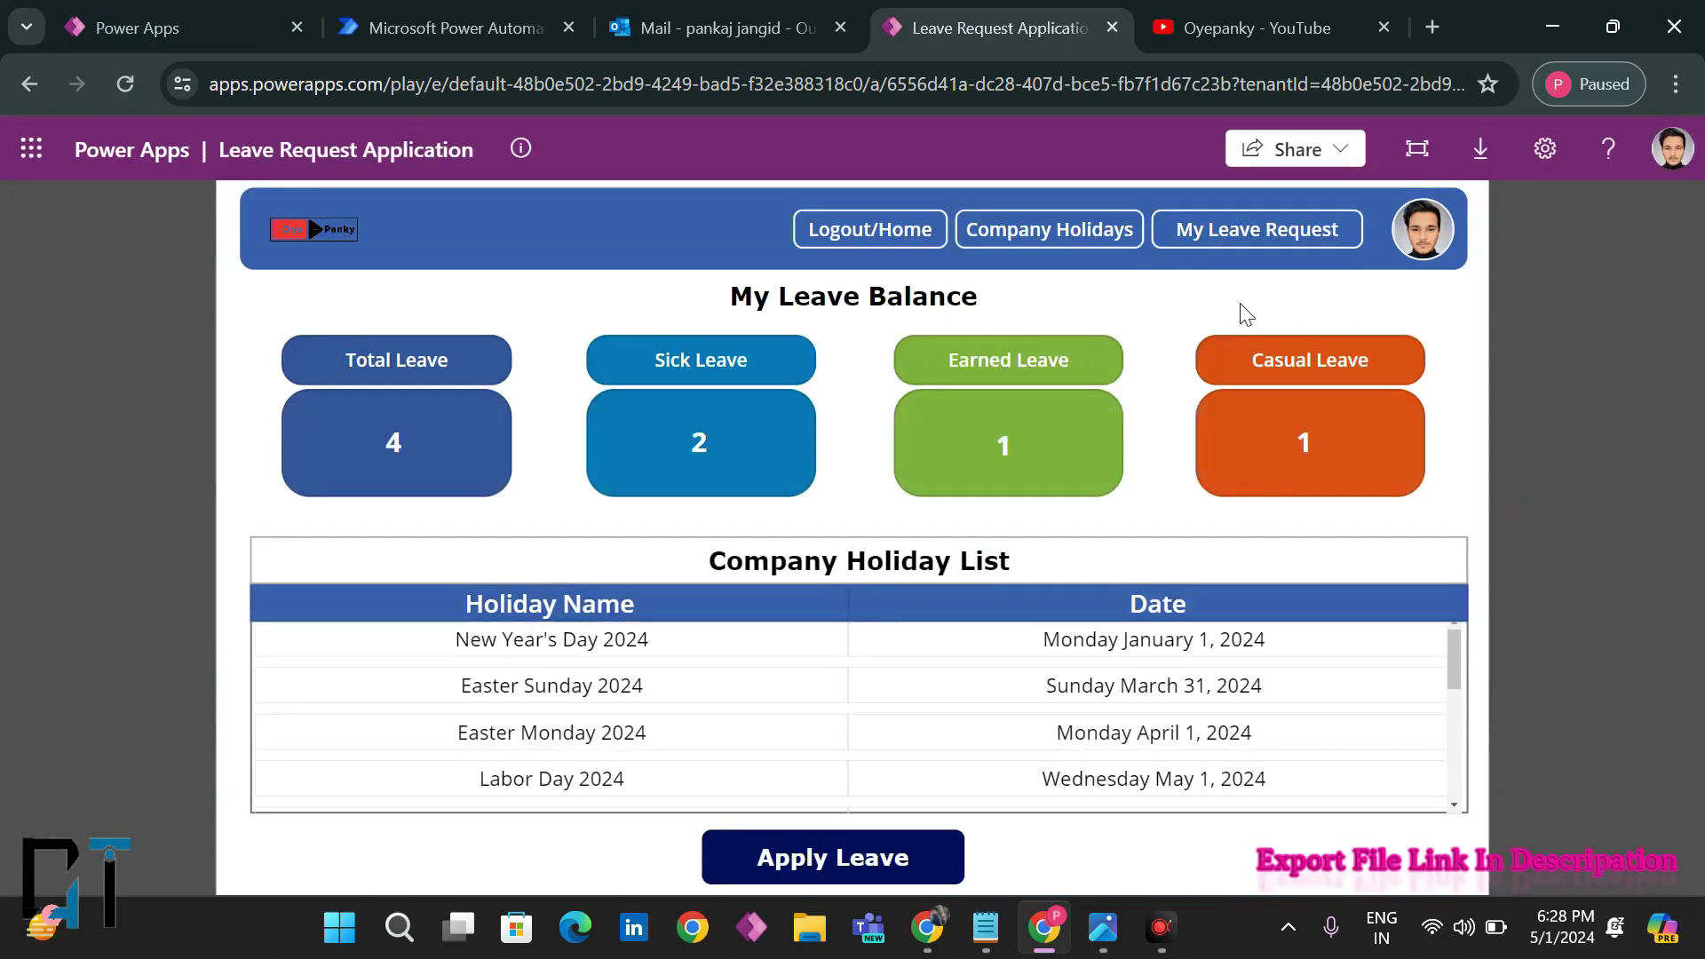
click(1236, 229)
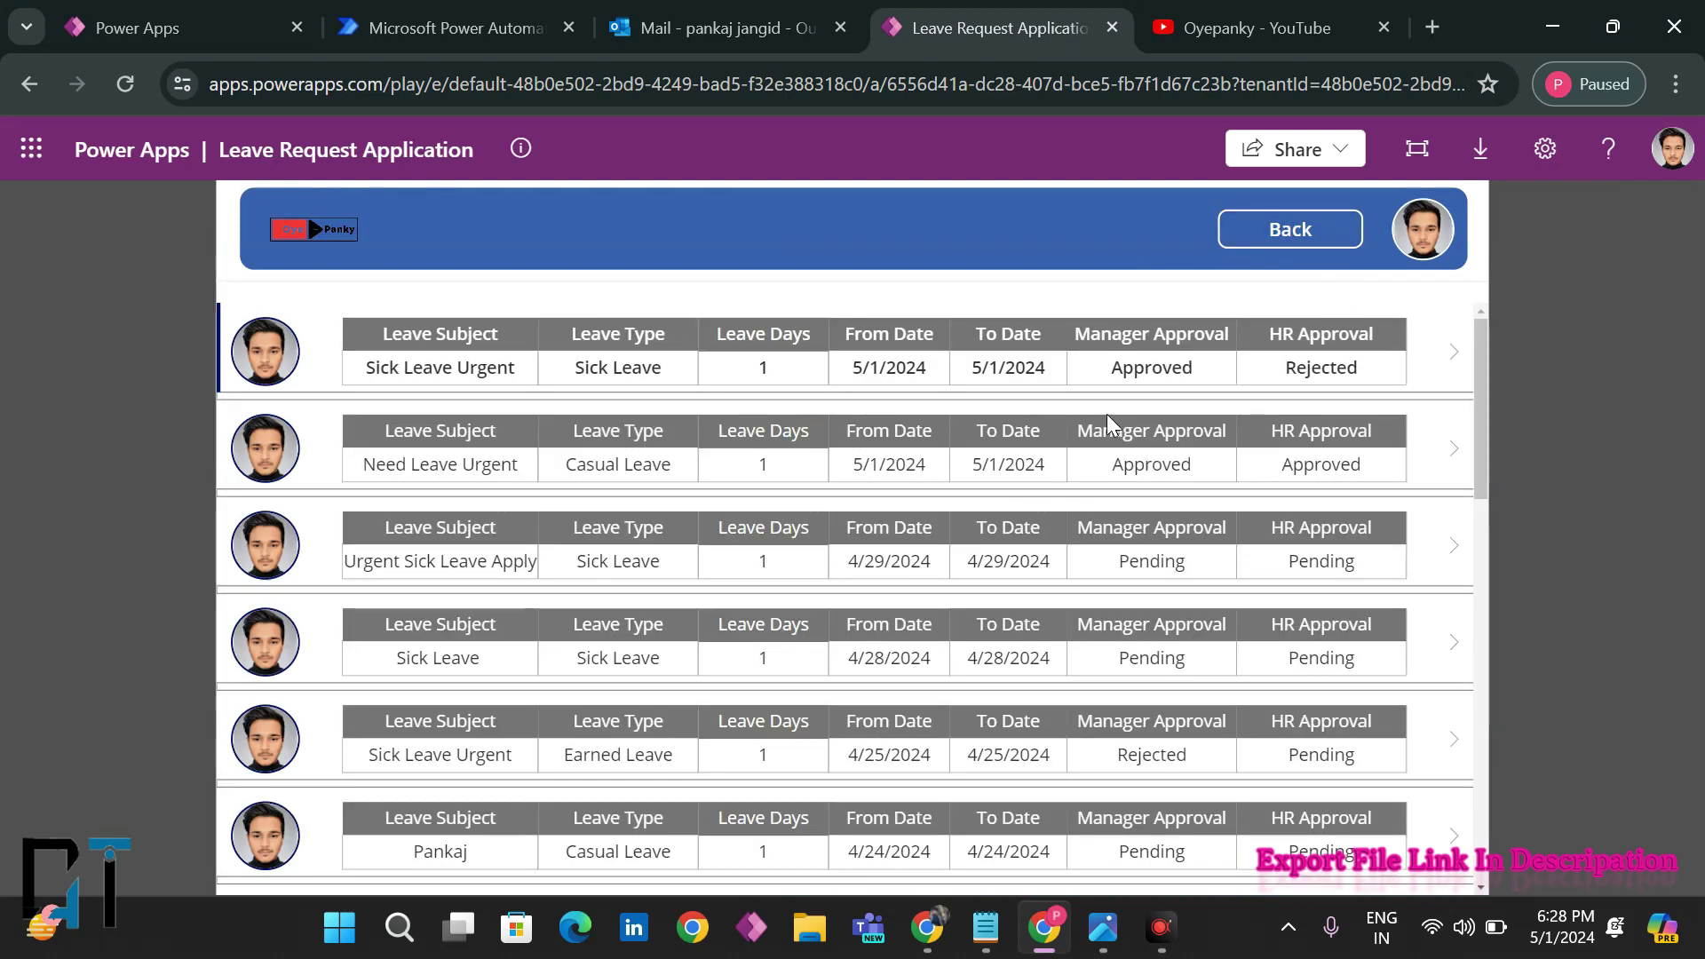
- Review the Manager Approval and HR Approval statuses of the Sick Leave Urgent request and return to the leave balance page
drag(1284, 367, 1374, 370)
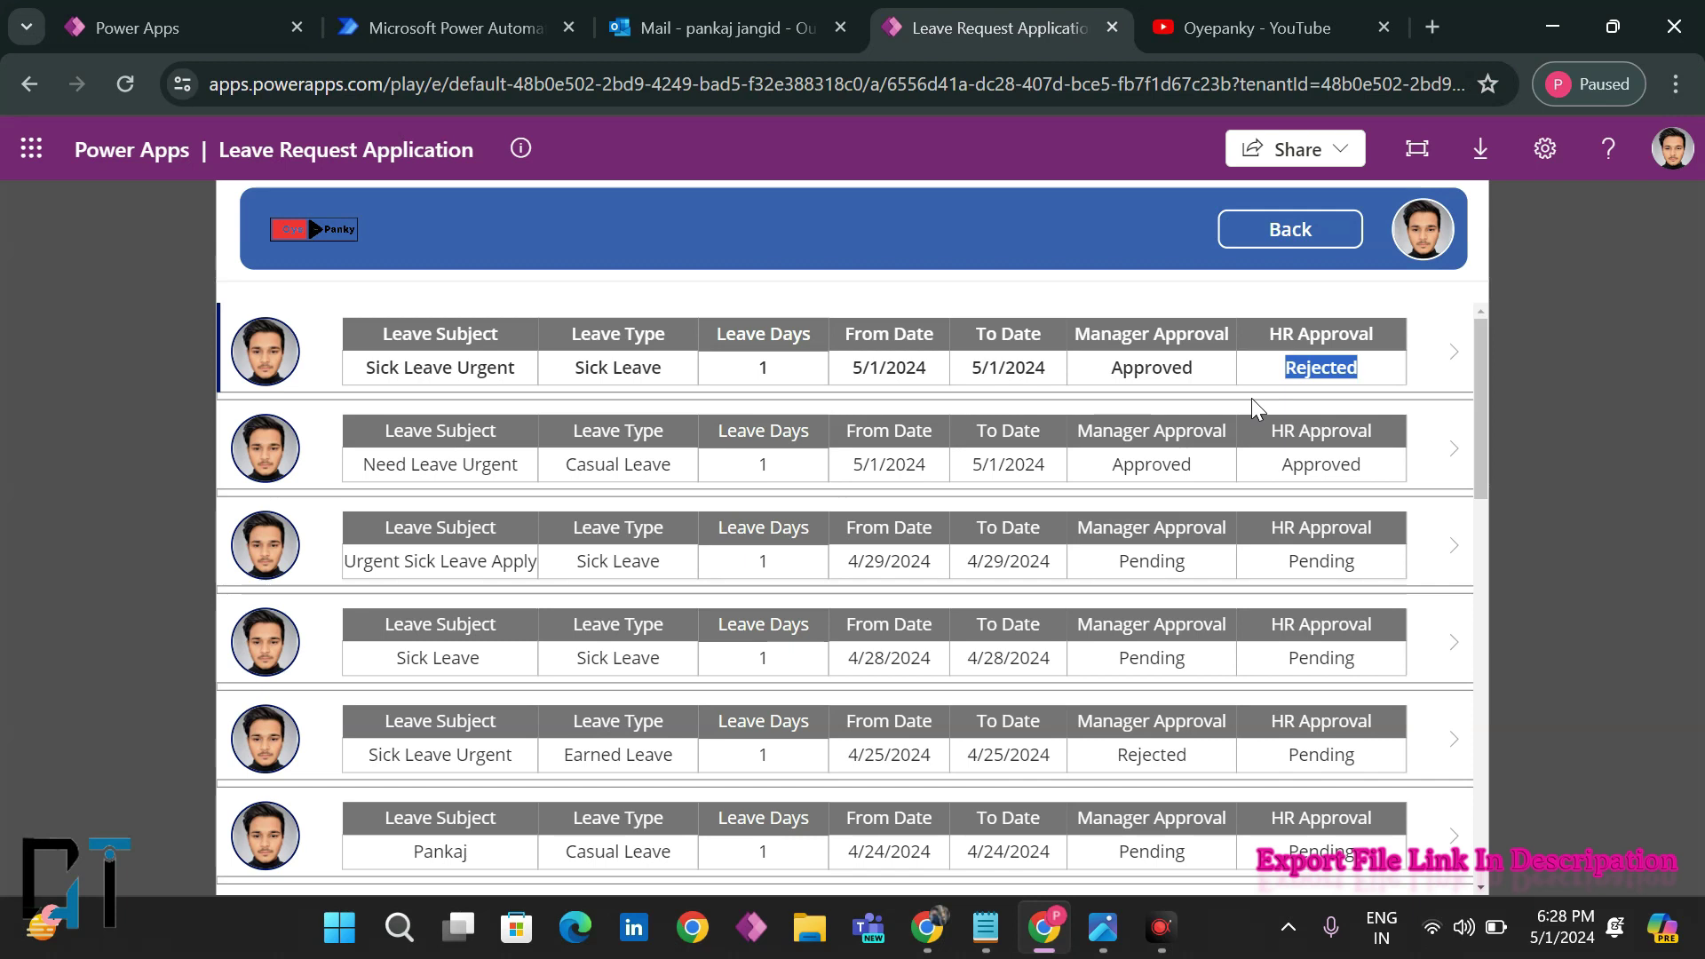
drag(1122, 334, 1358, 335)
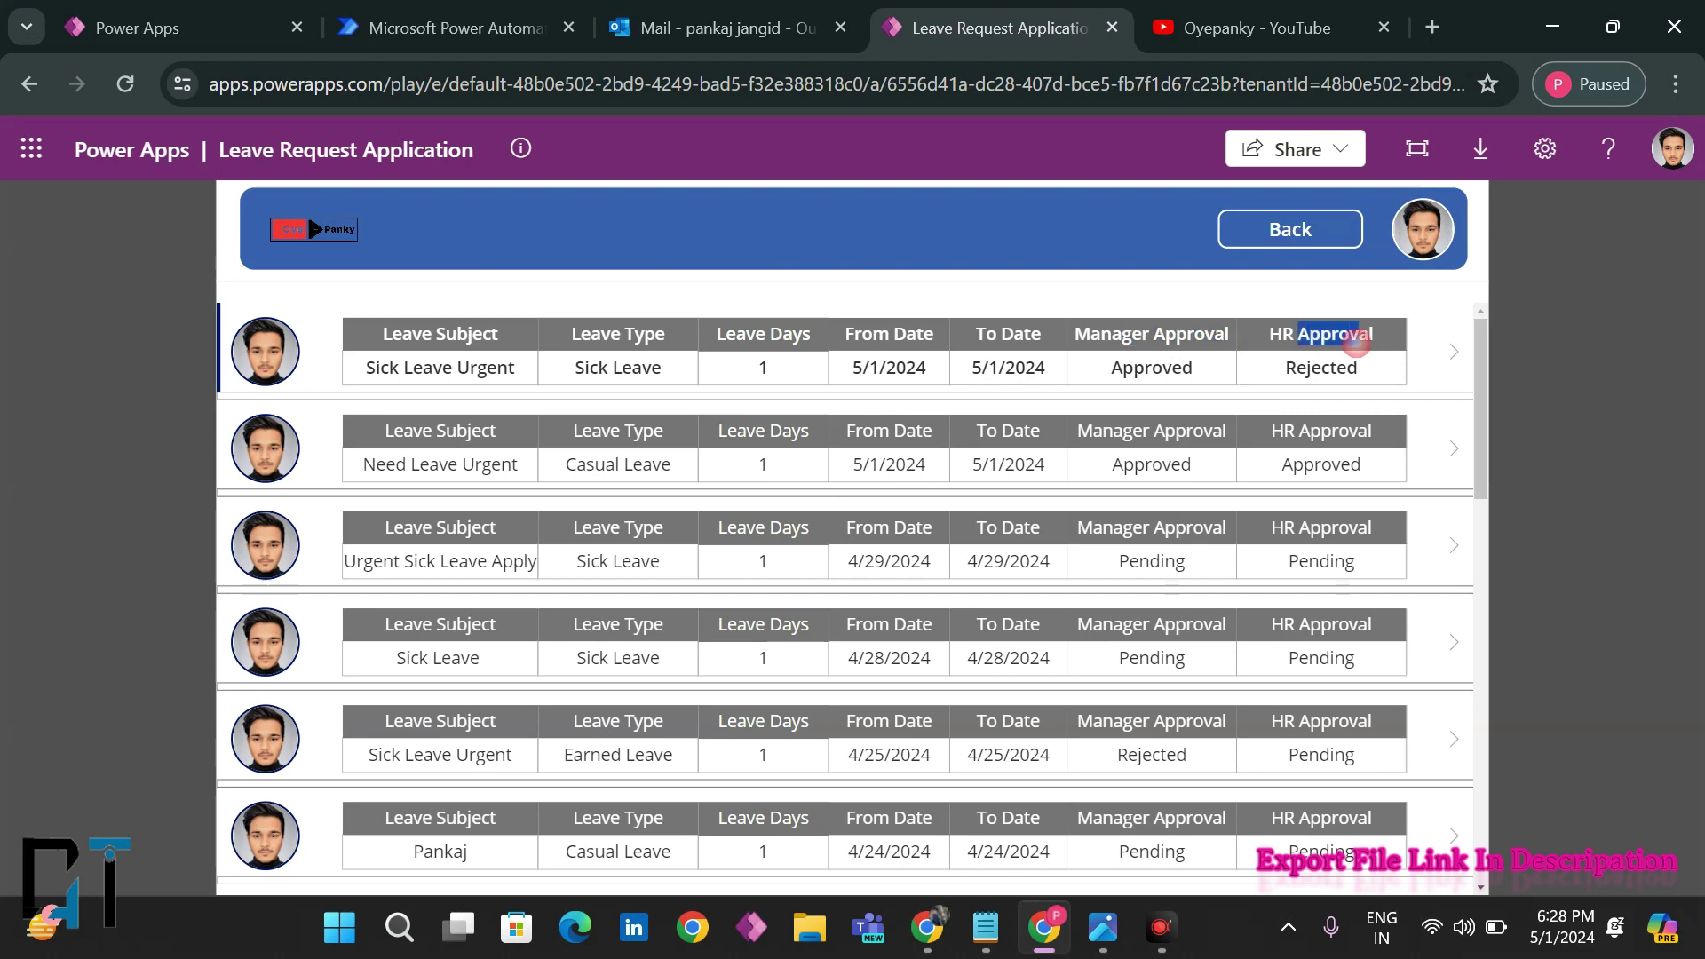
click(1297, 232)
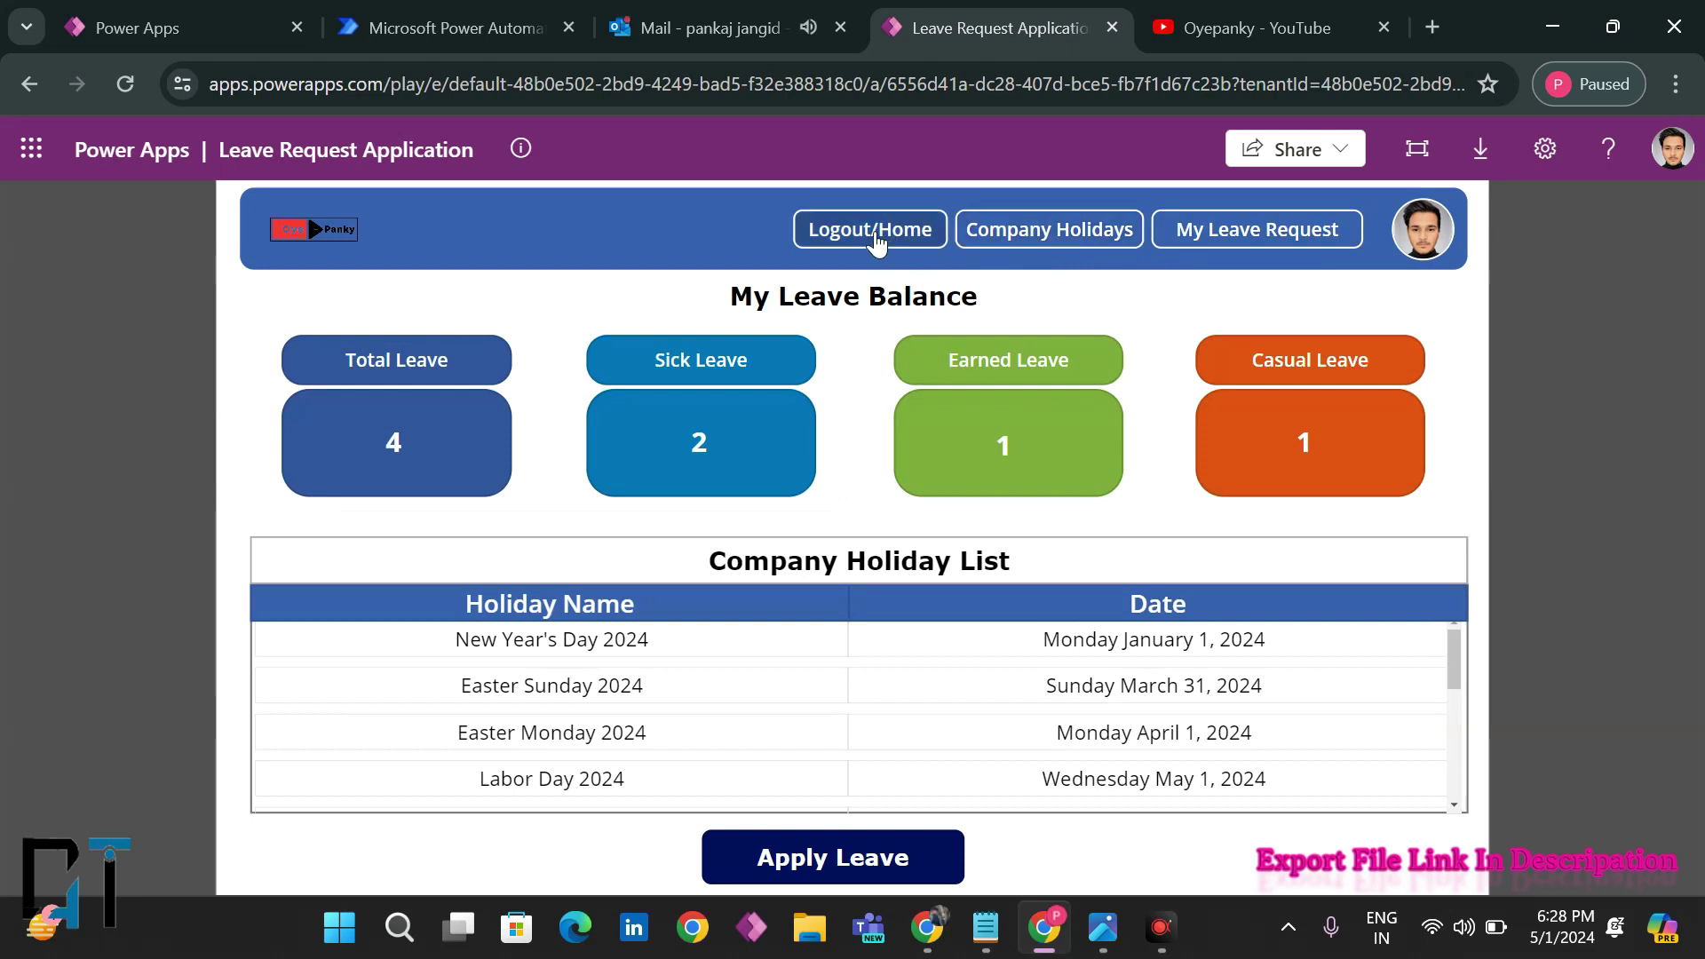
- Open Company Holidays, look through the full holiday list with its dates and week numbers, and return to the leave balance page
click(1037, 231)
scroll(782, 482, down, 3)
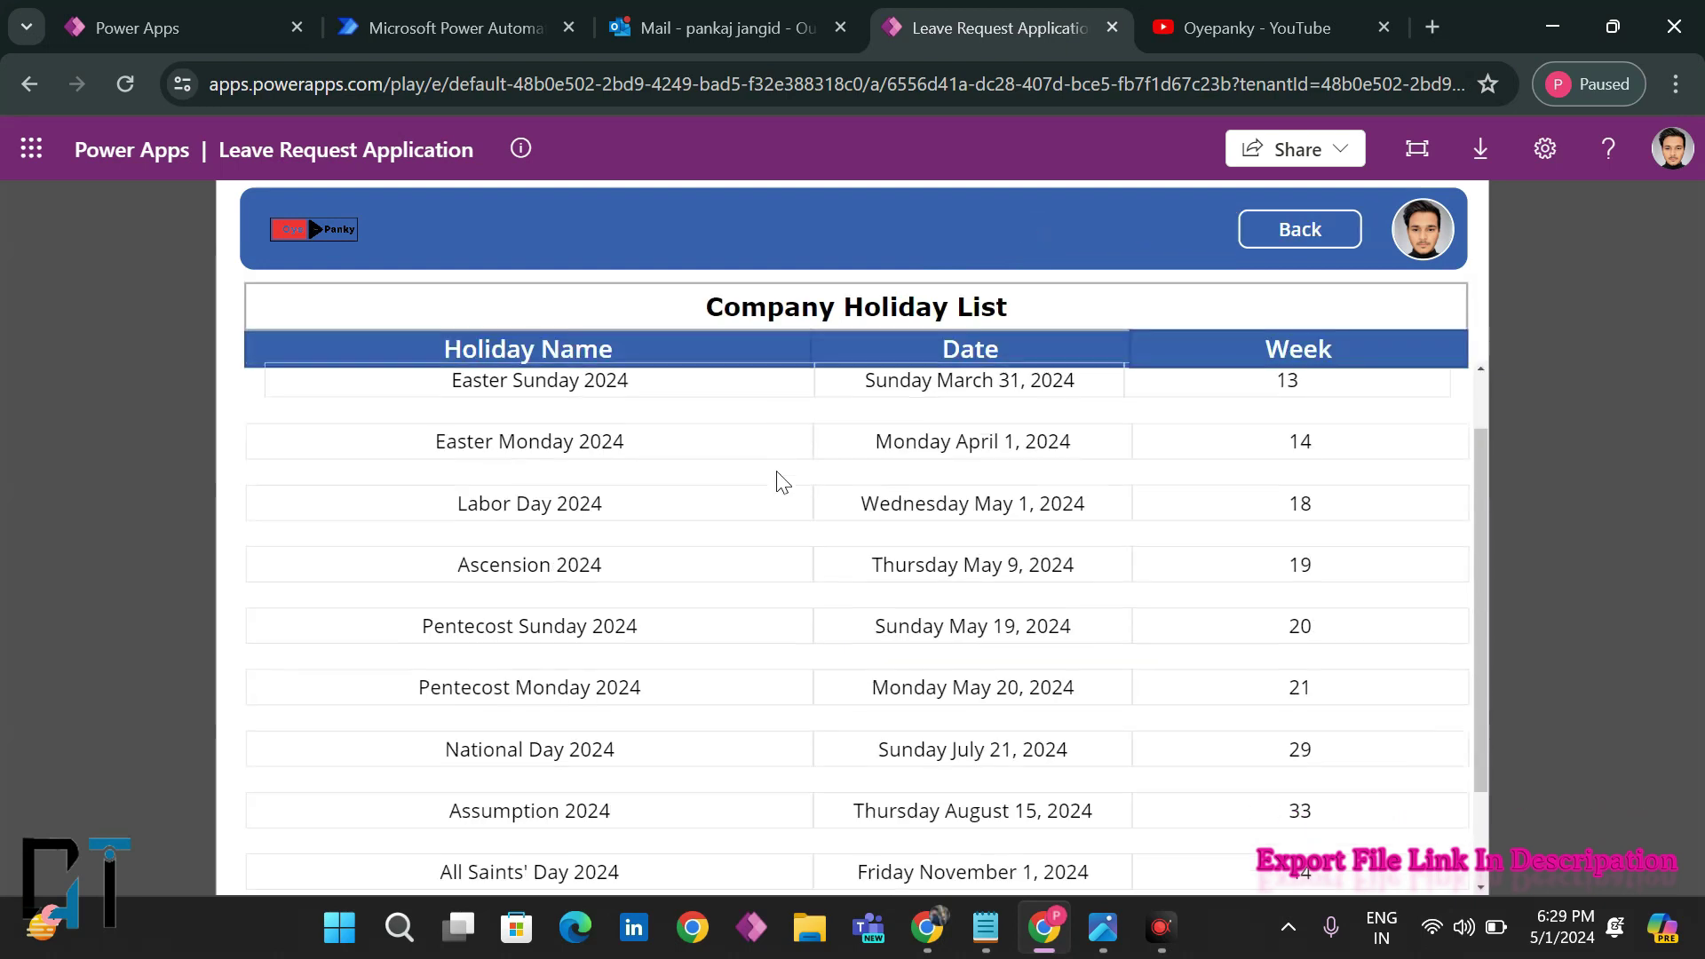
scroll(782, 482, up, 3)
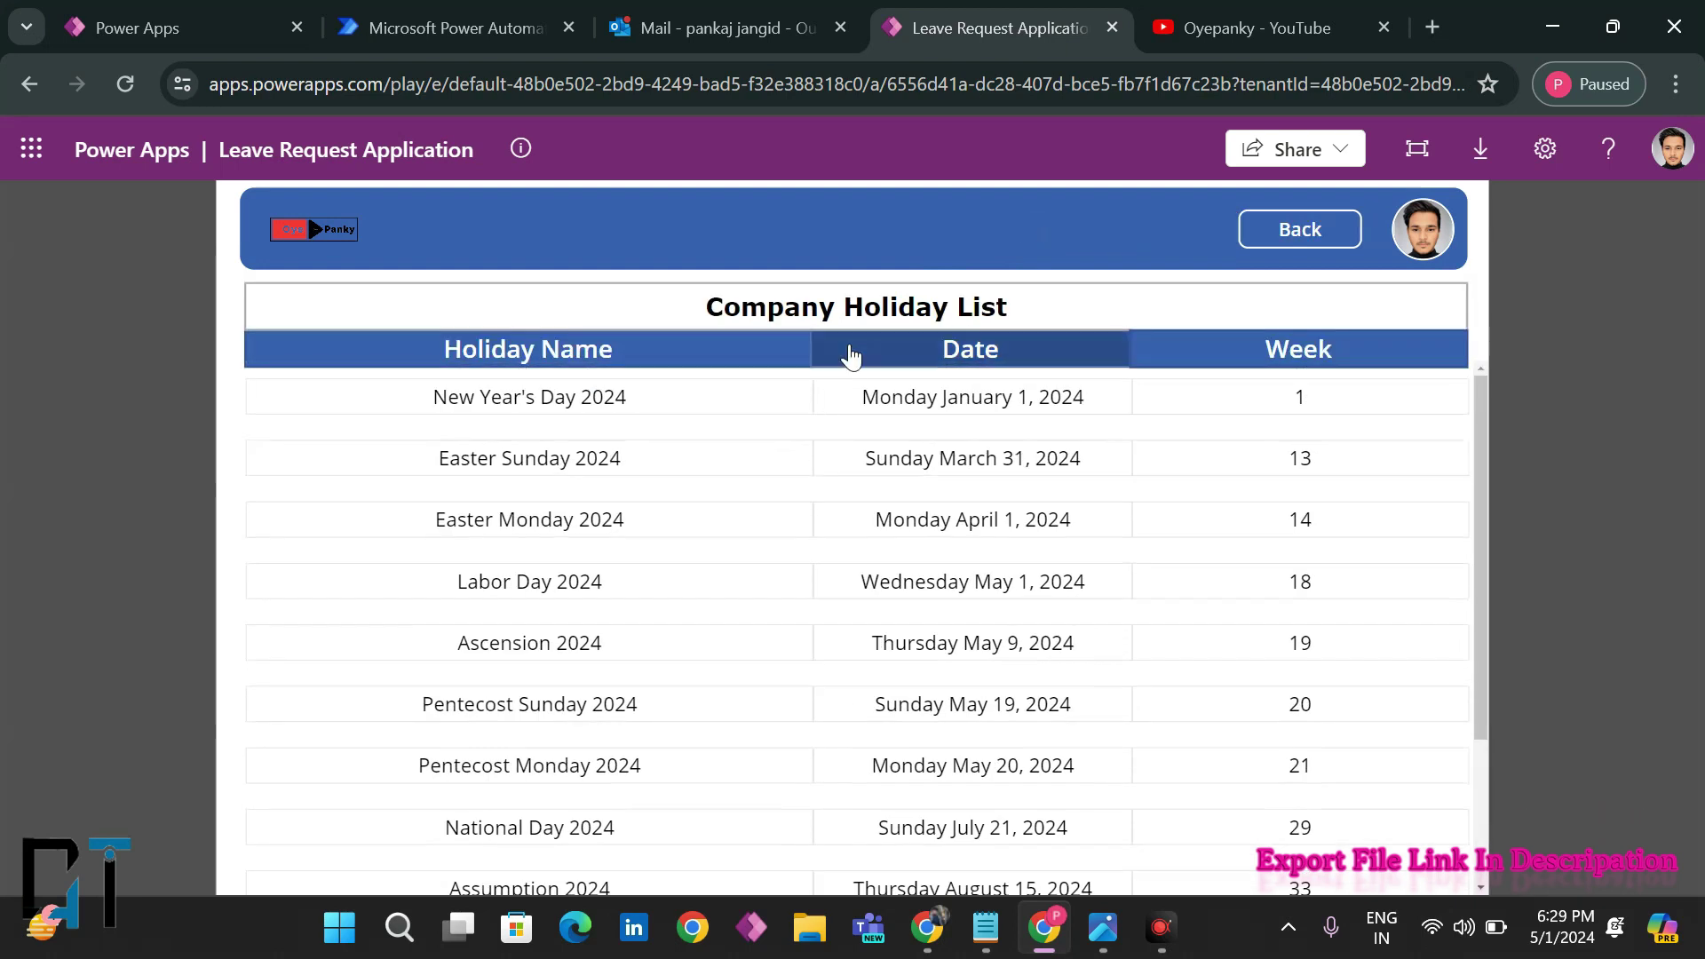
mouse_move(987, 941)
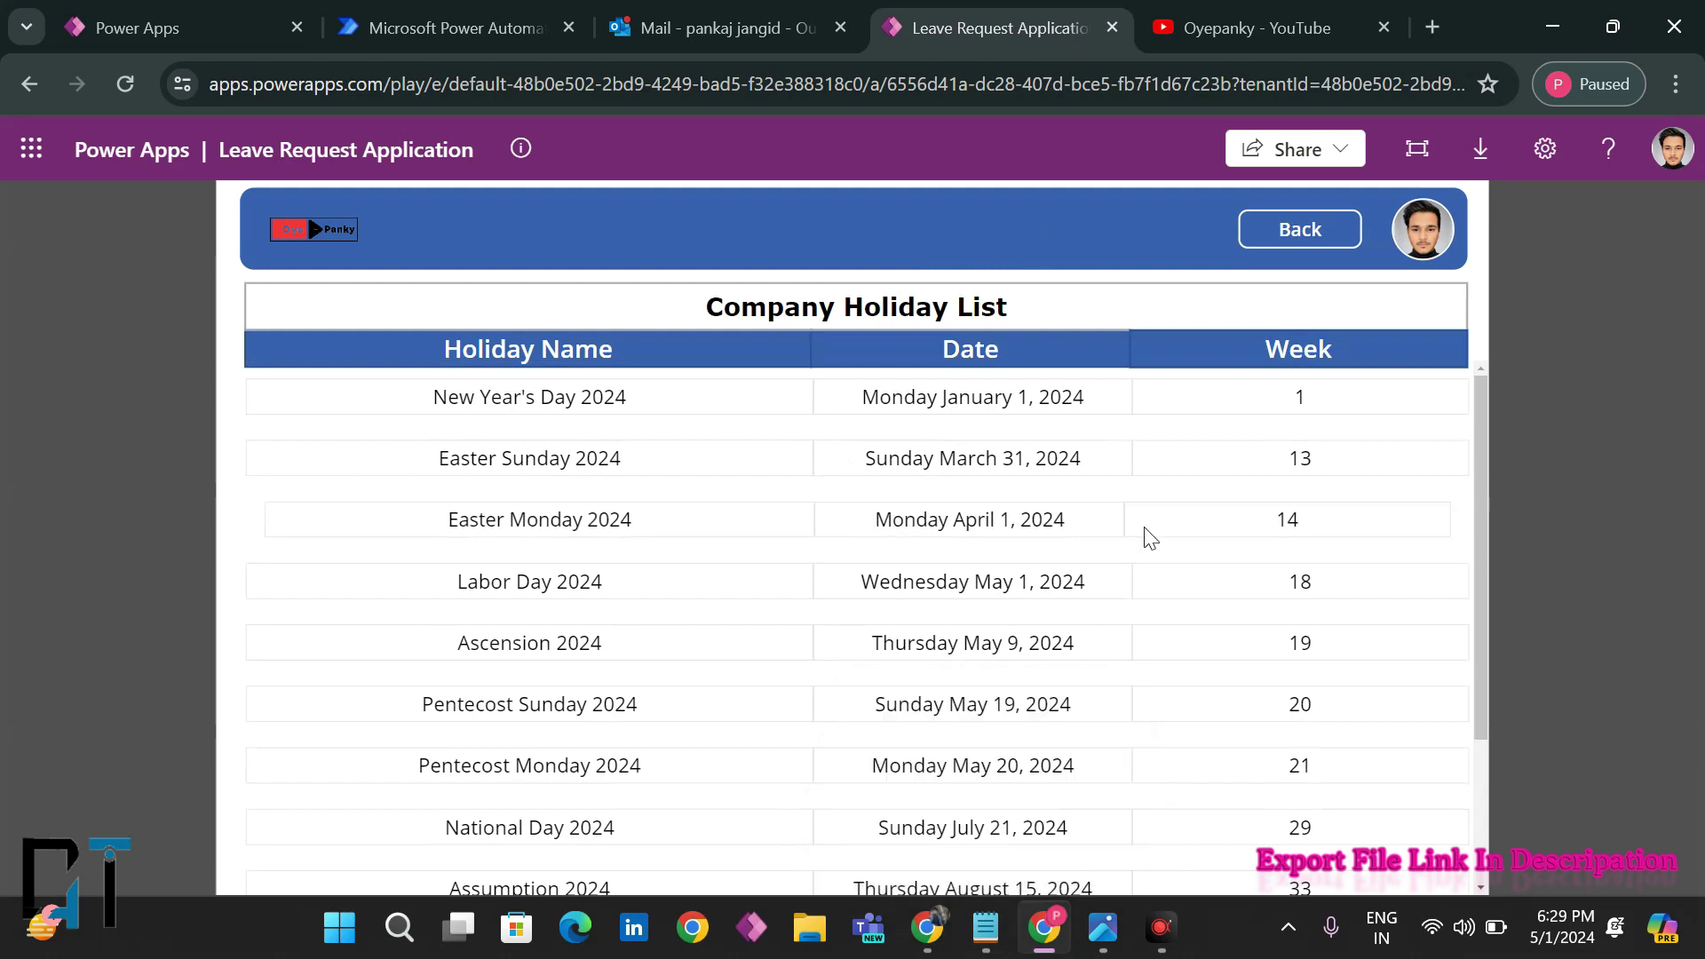
scroll(1142, 536, down, 3)
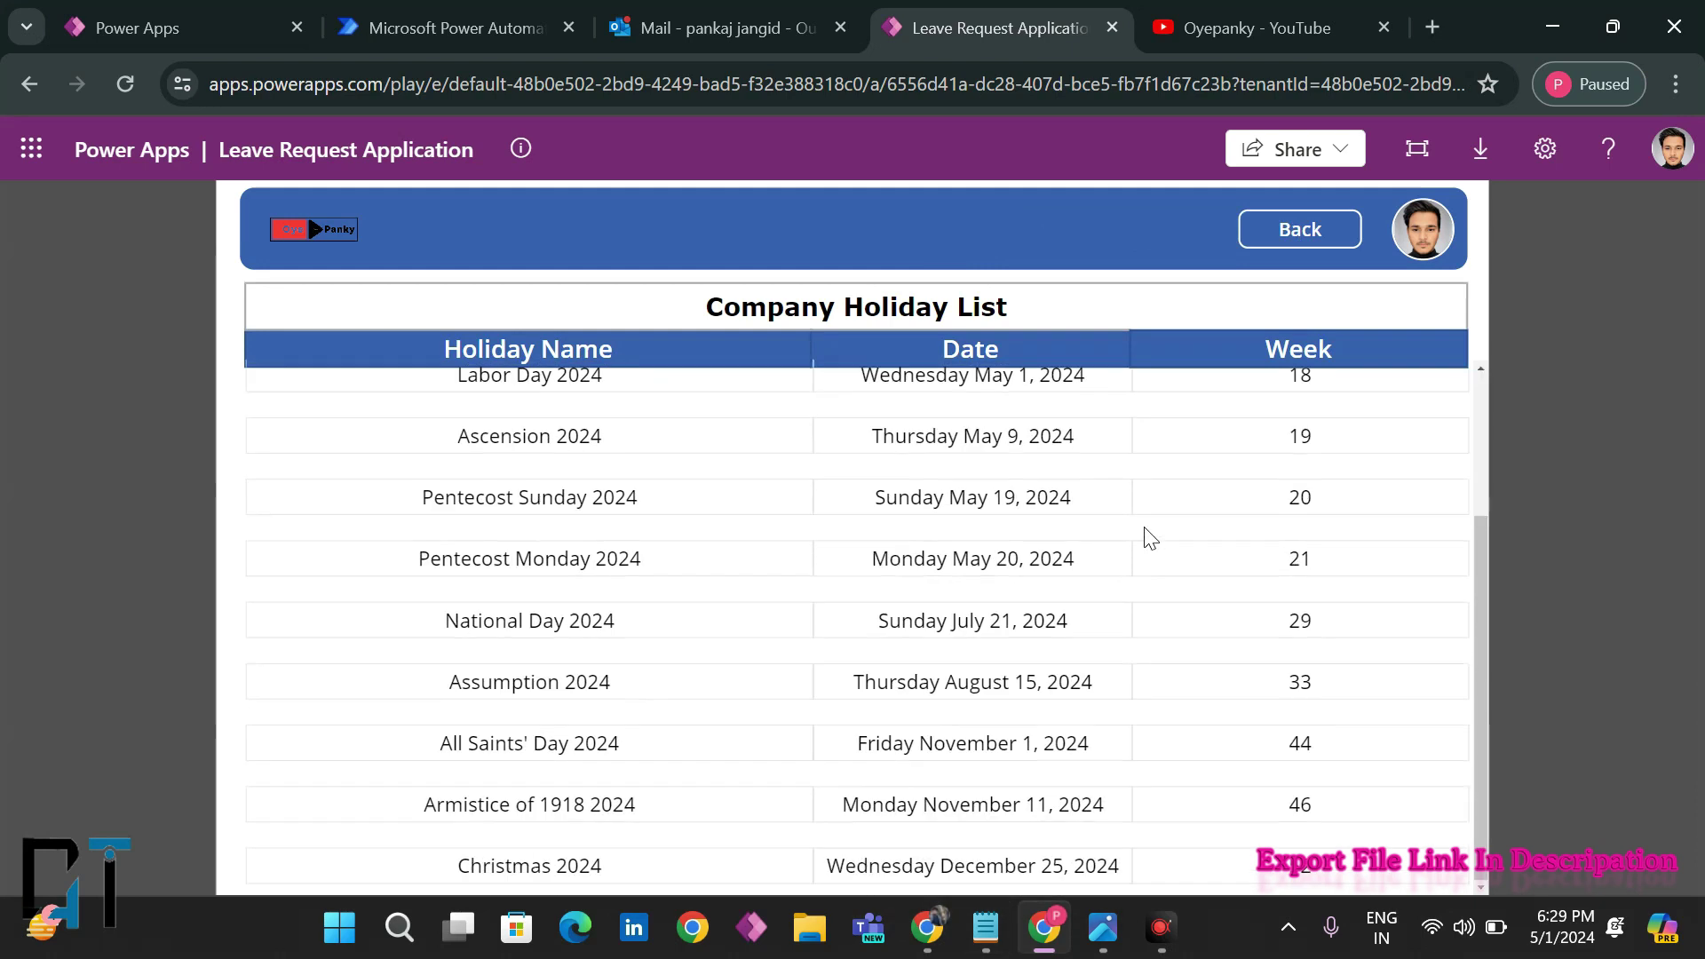
click(1286, 224)
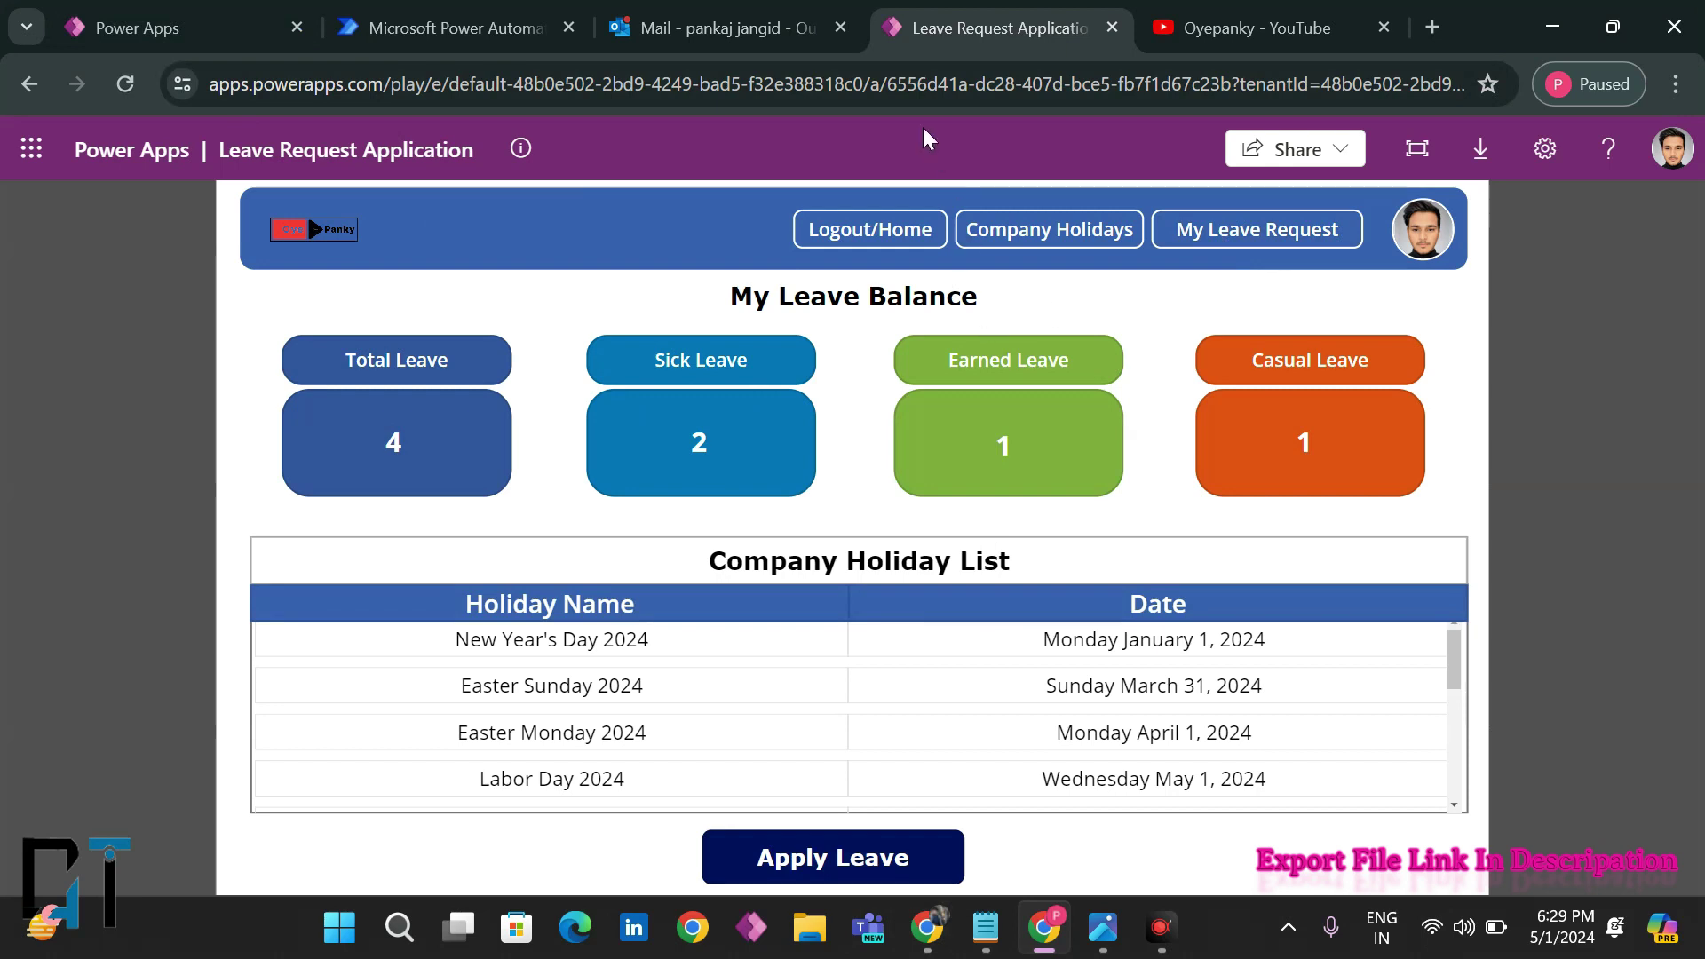
- Switch to the Power Apps editor and complete the manager's full name in the Manager Login button's DisplayMode formula
click(703, 13)
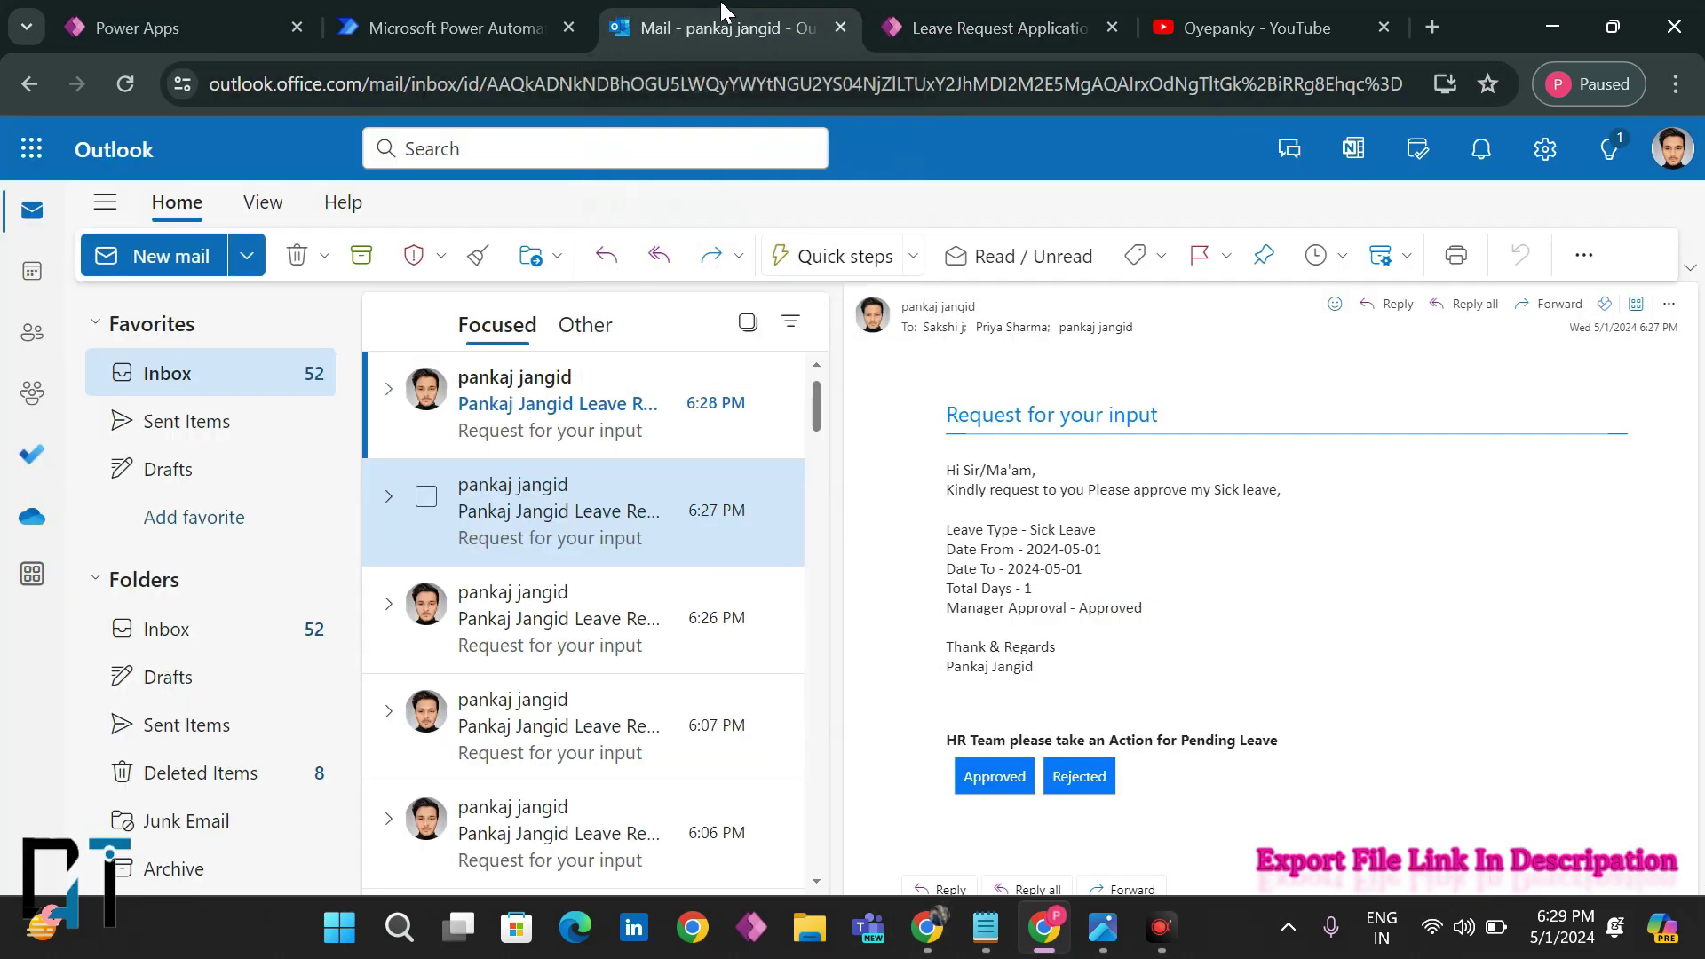
click(963, 11)
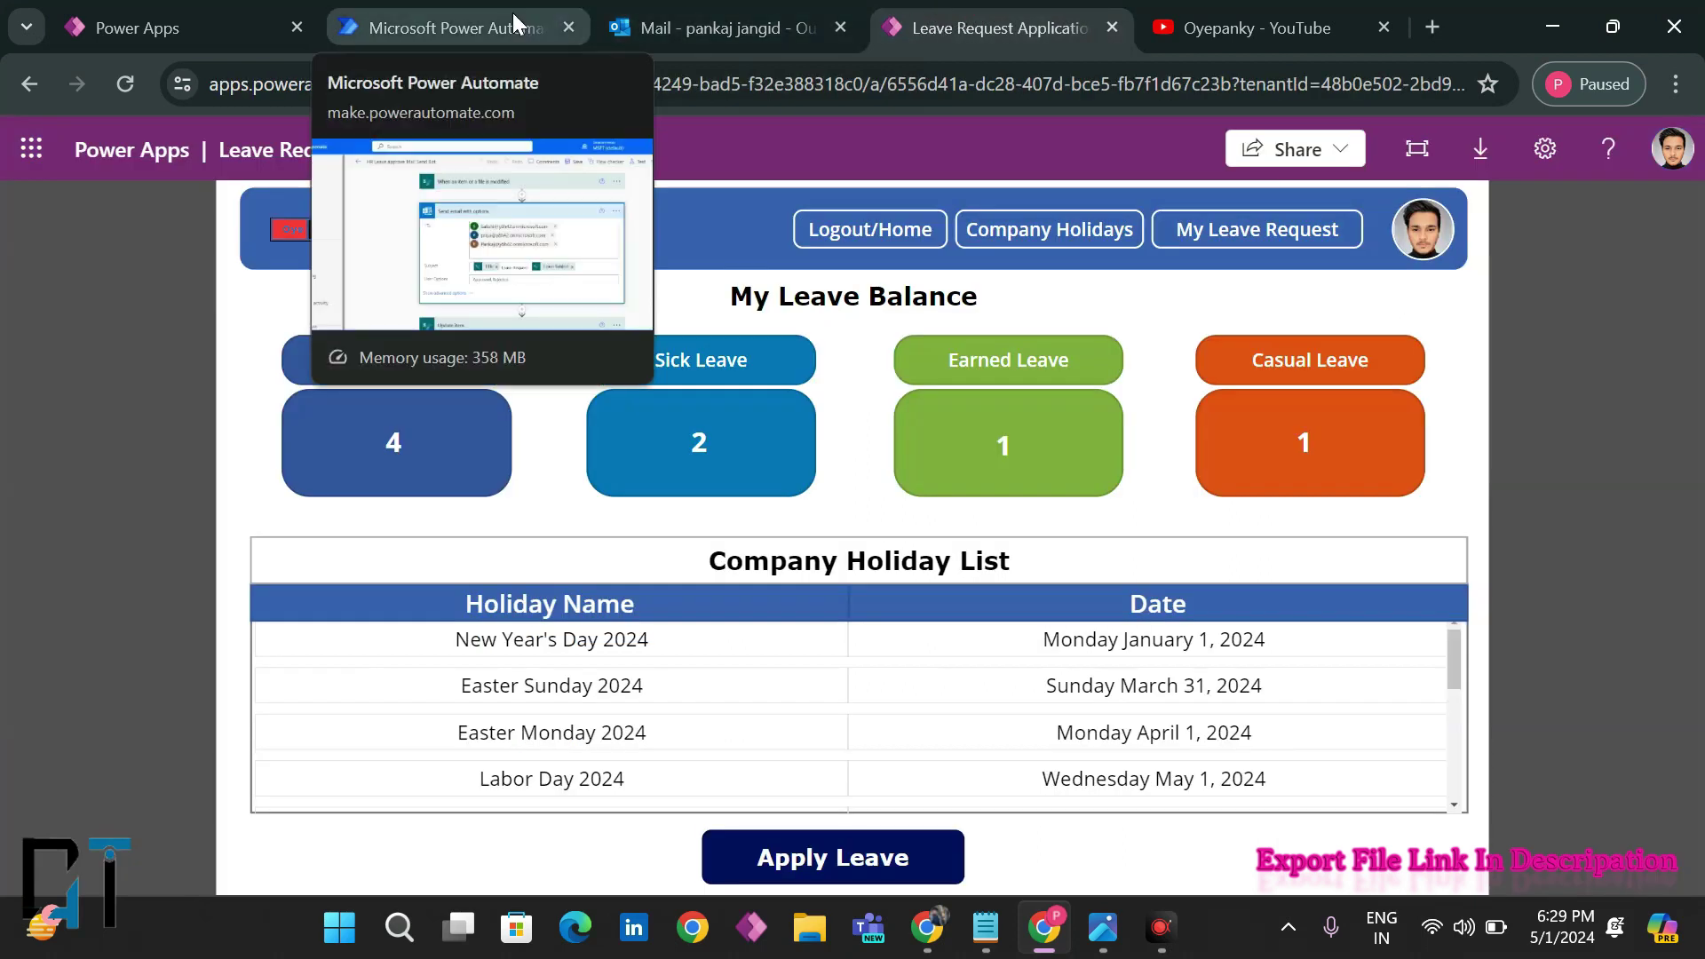
click(138, 11)
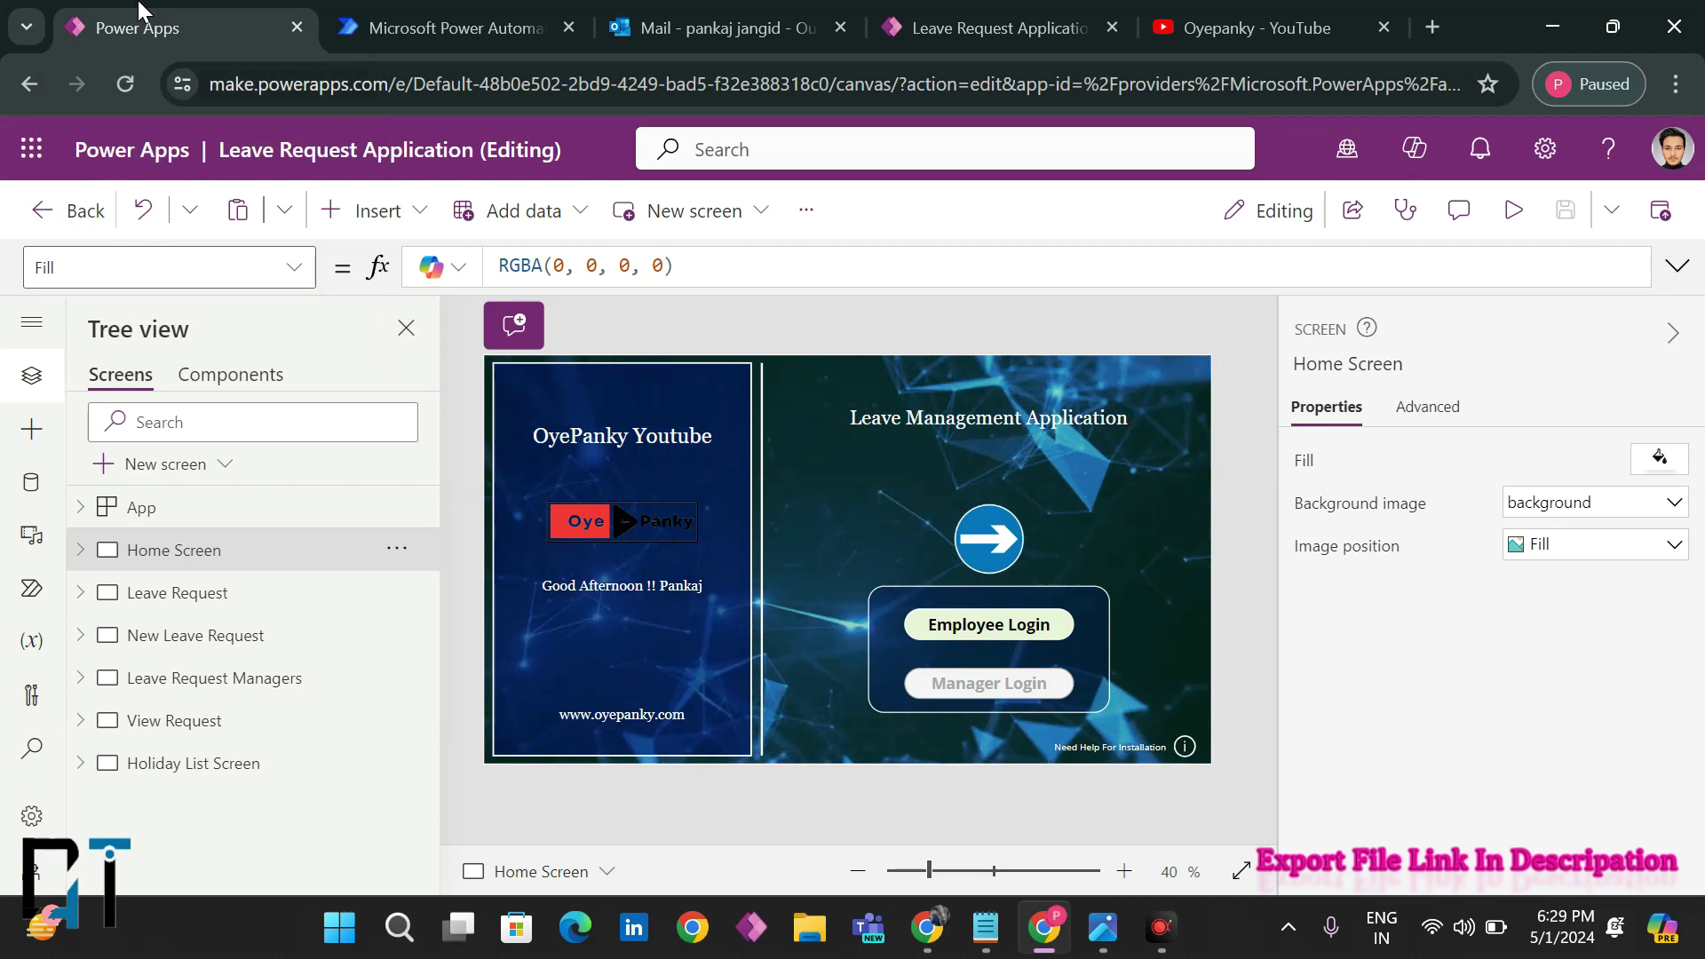
click(955, 682)
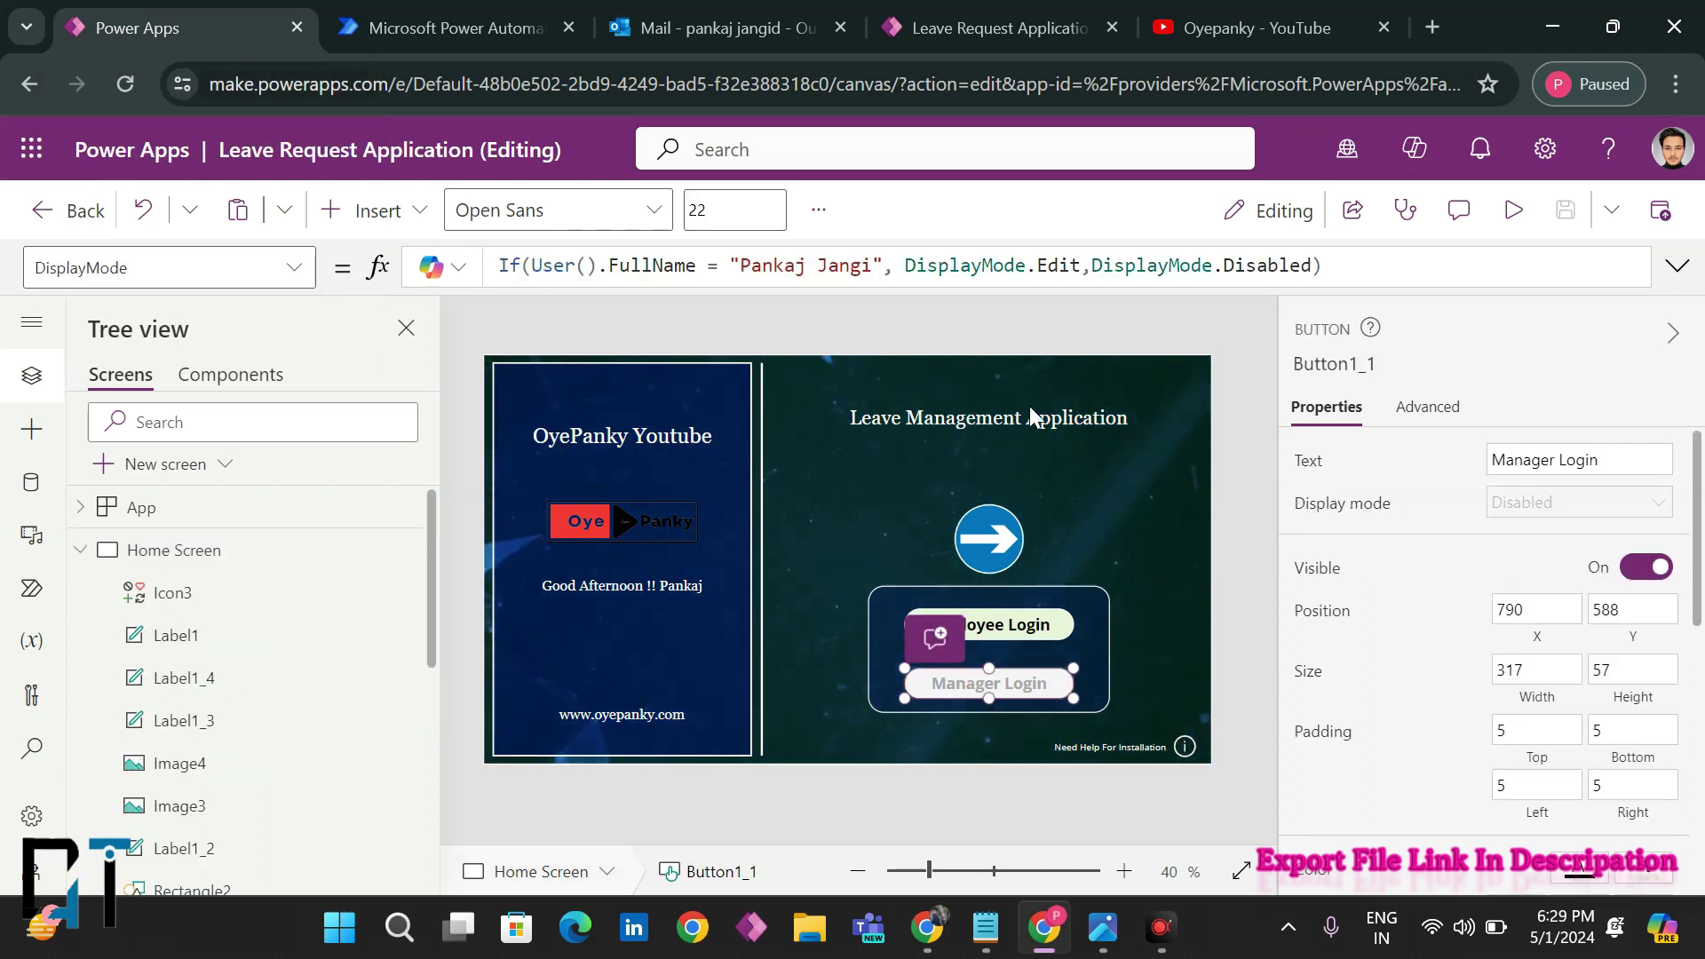
click(844, 265)
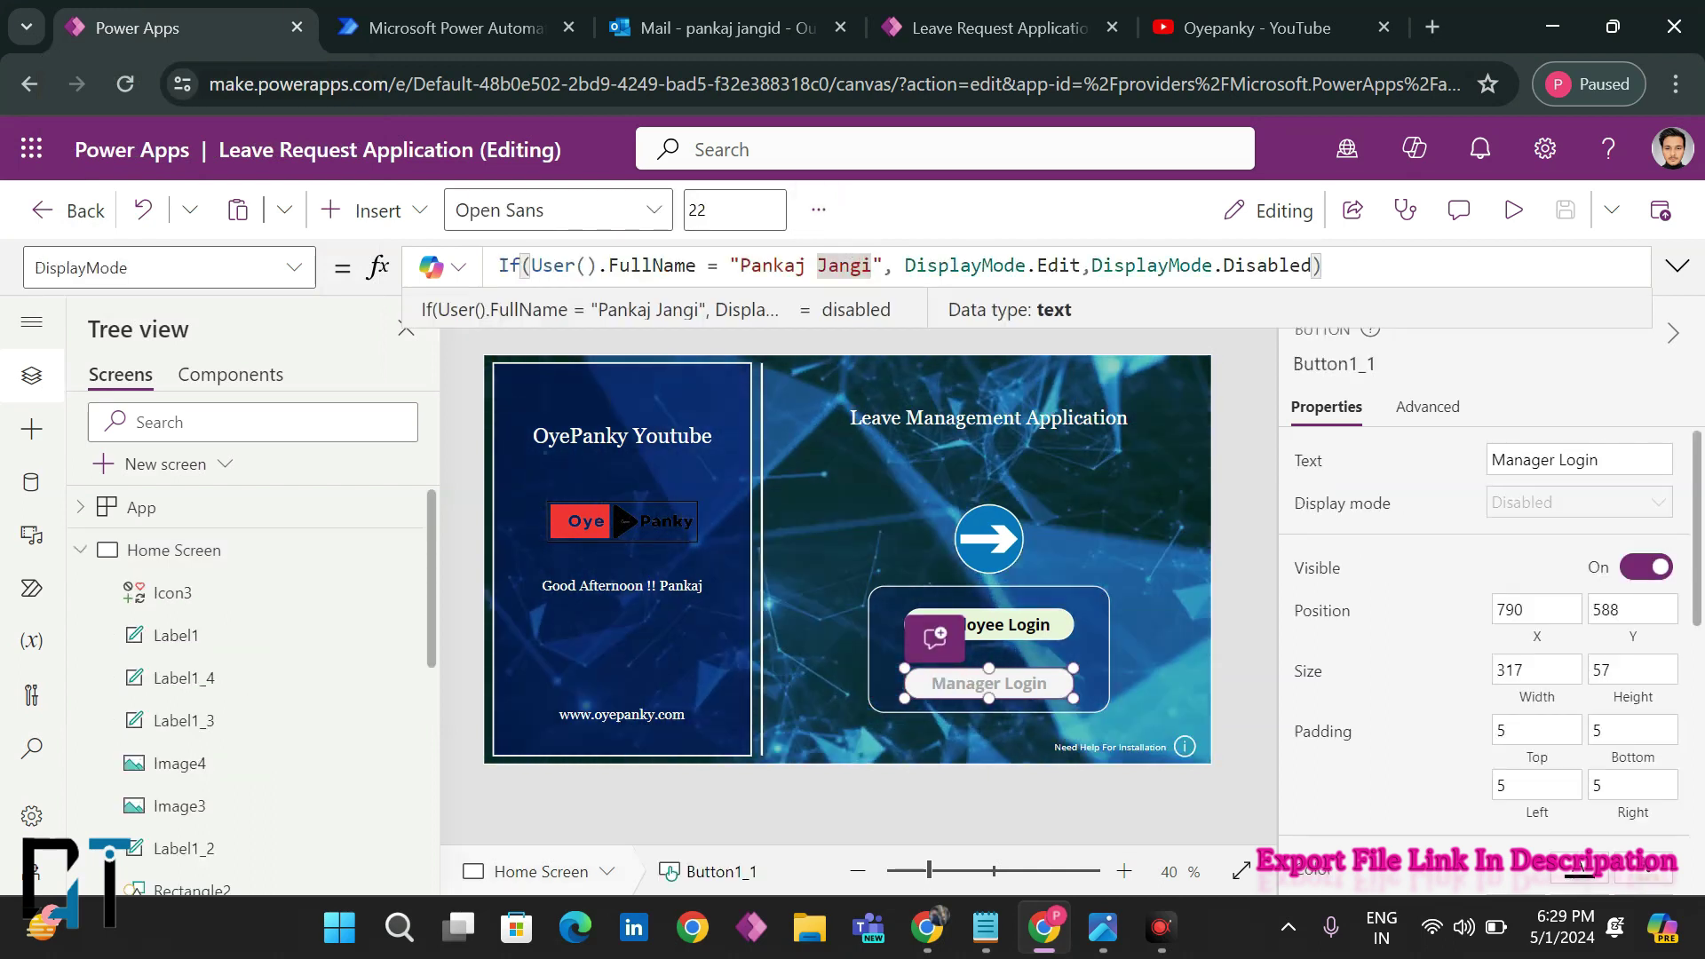
text(d)
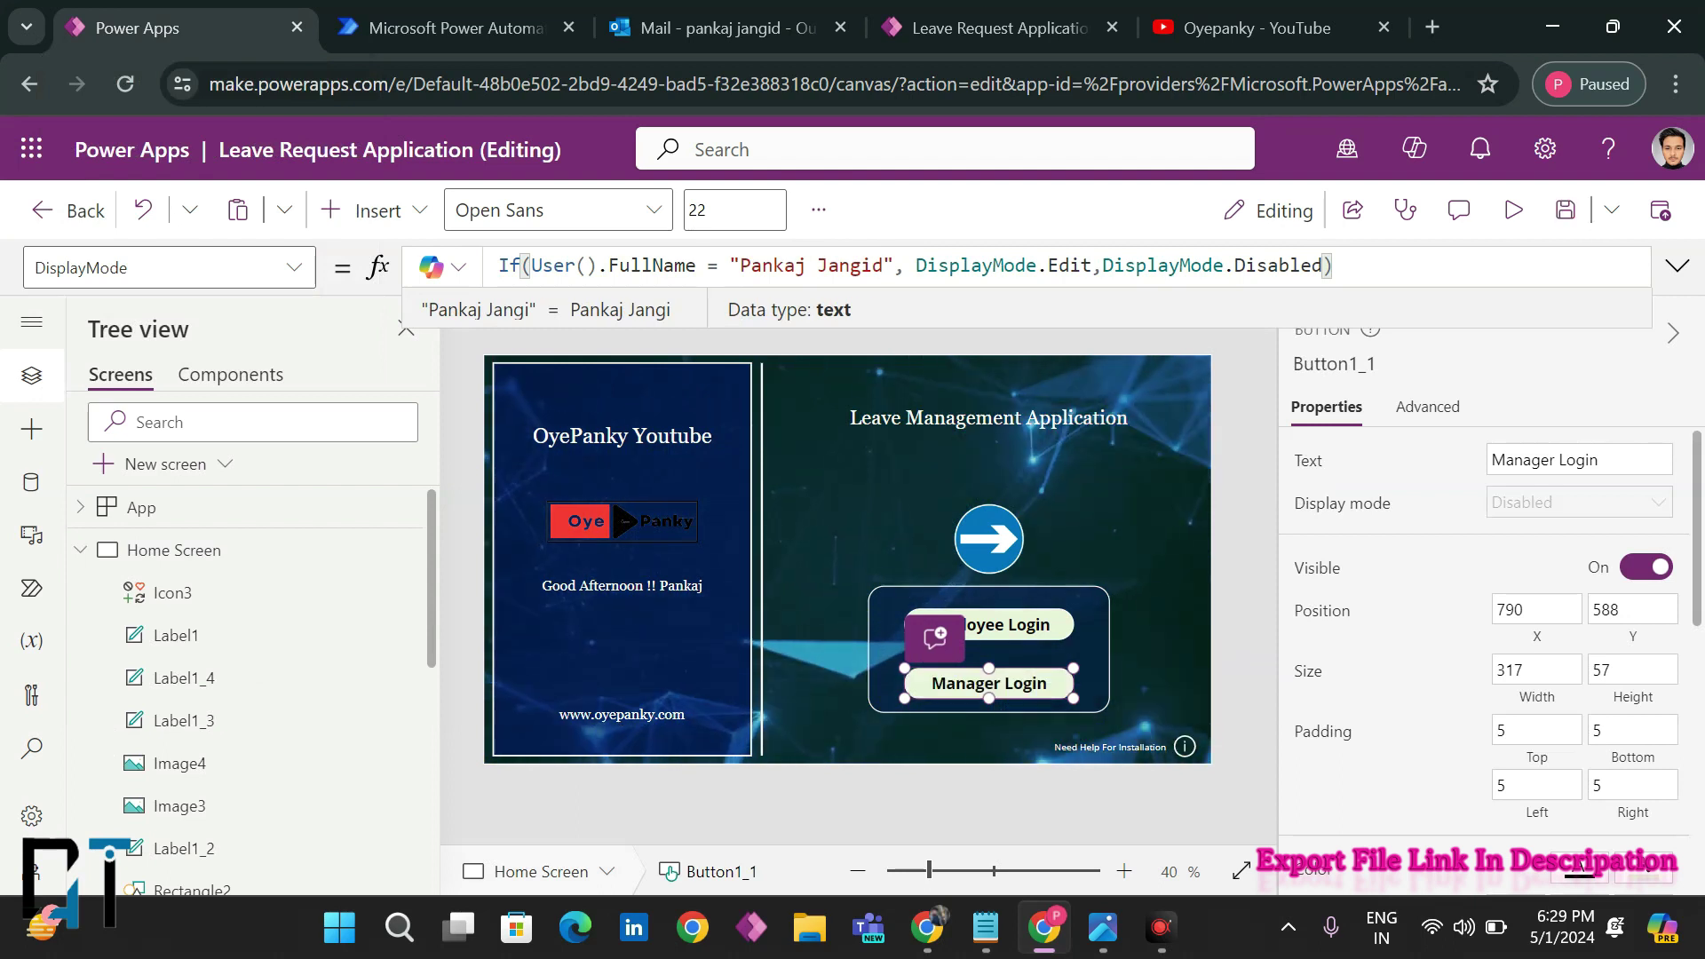
click(931, 808)
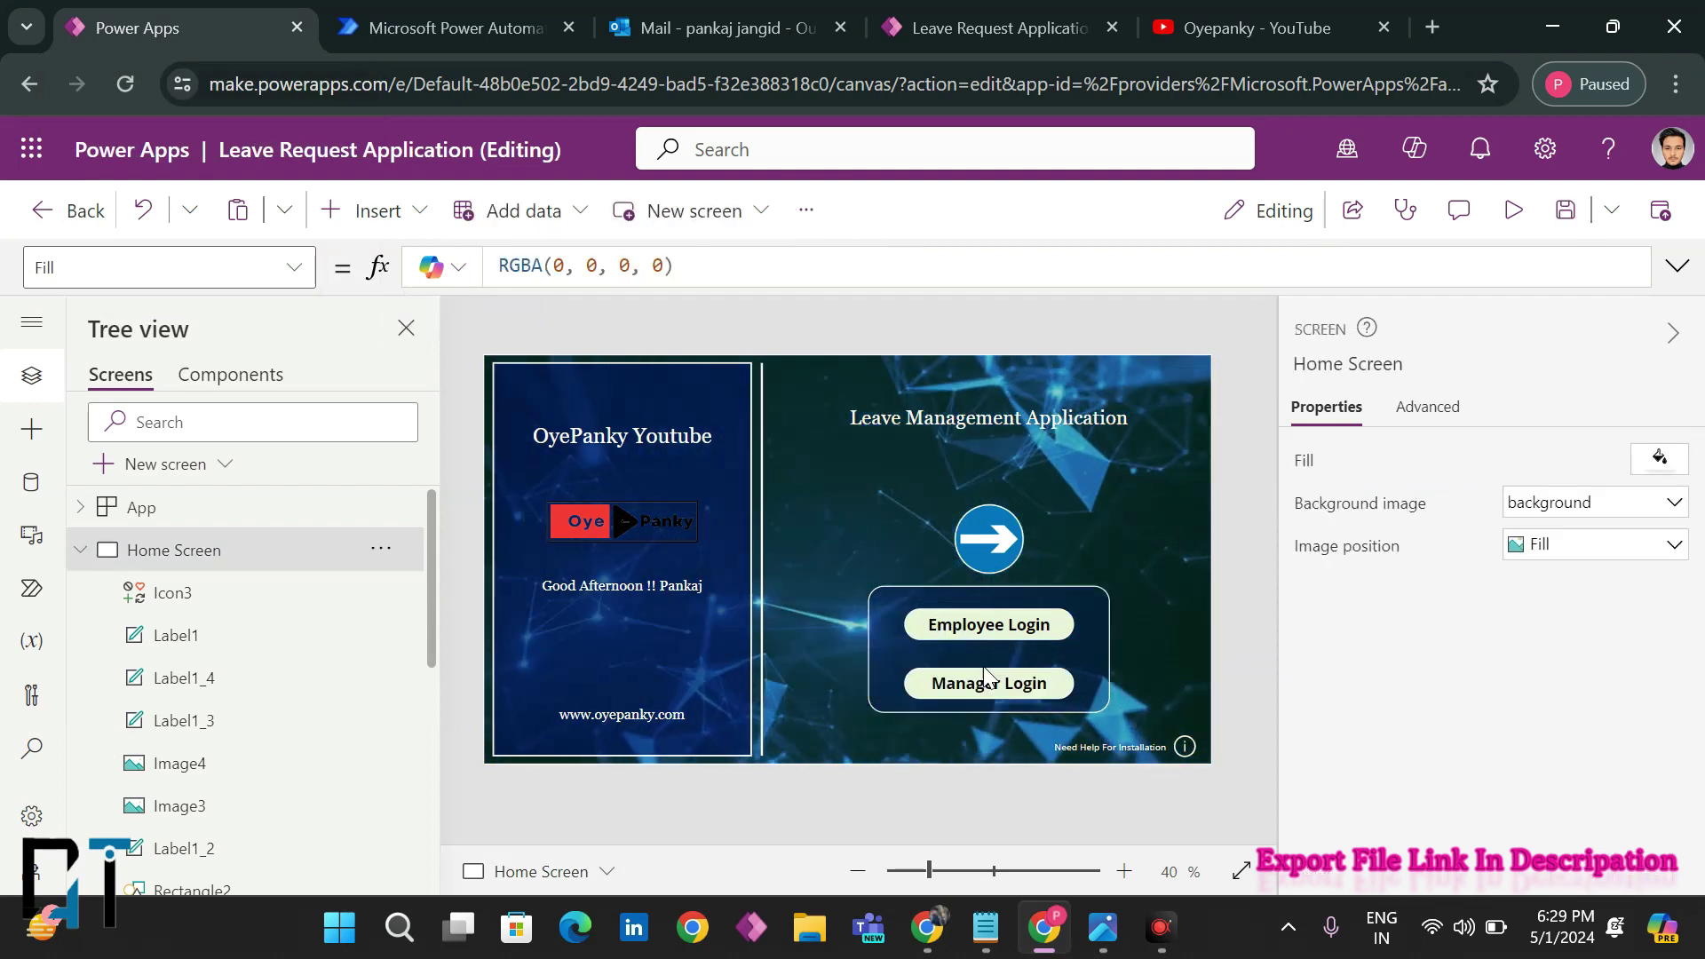
- Remove and restore the final letter of the manager's name in the Manager Login button's DisplayMode formula to demonstrate the access restriction
click(986, 682)
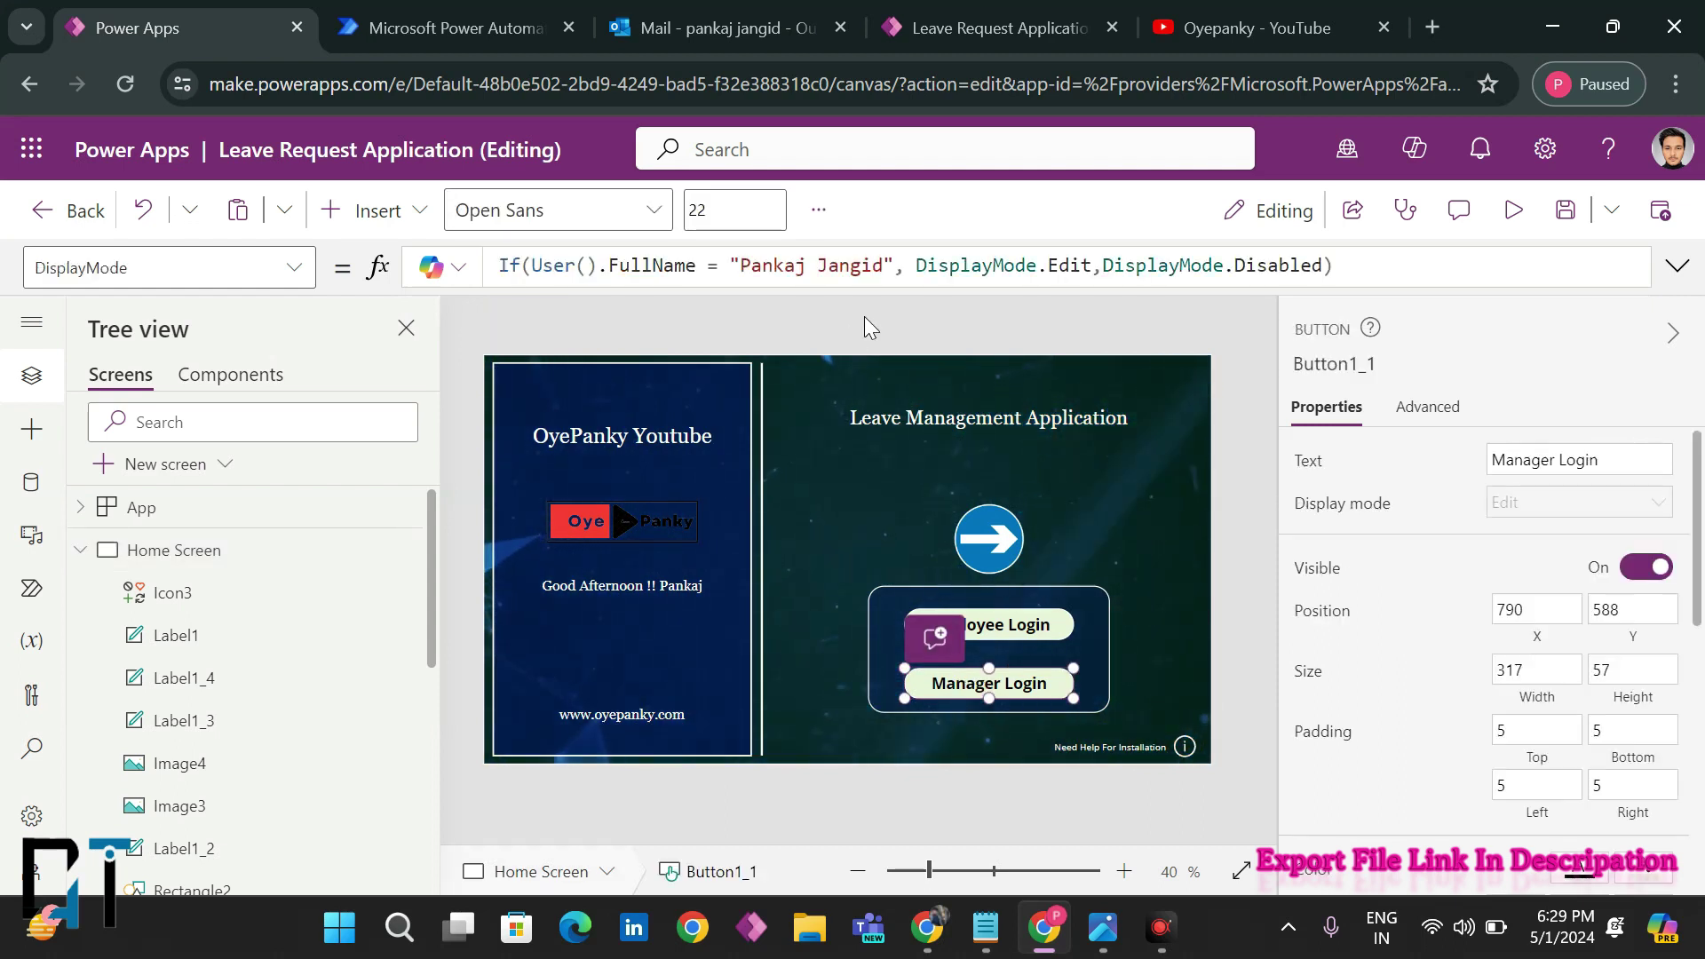
click(884, 265)
key(BackSpace)
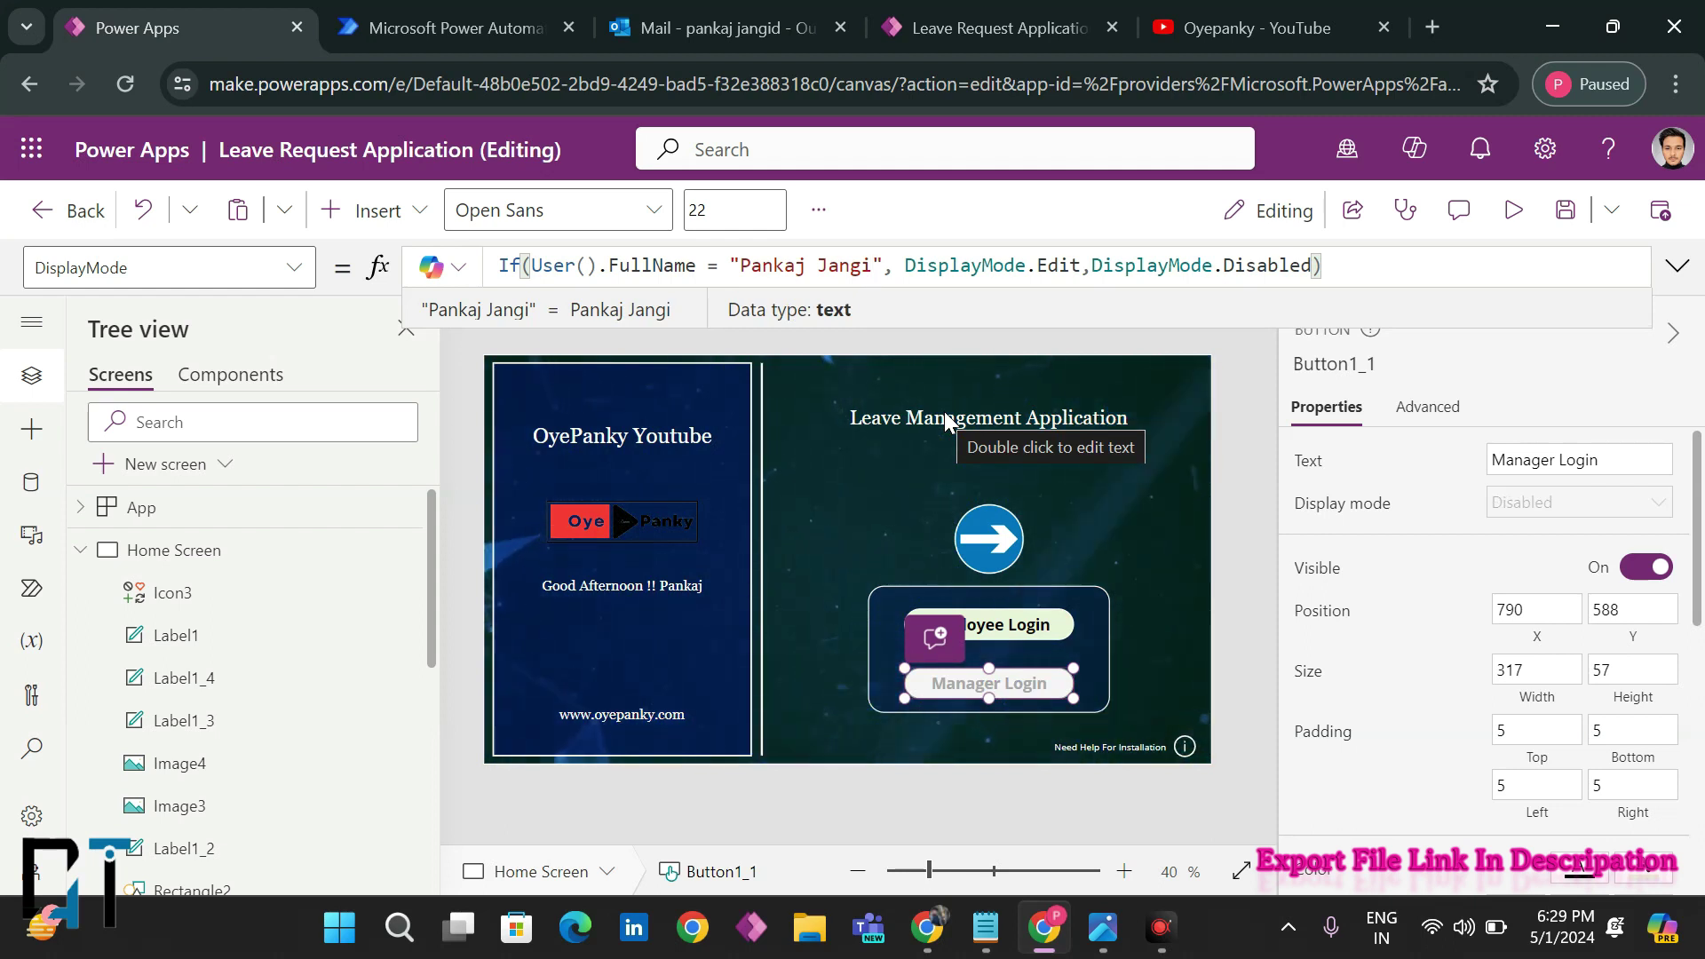
text(d)
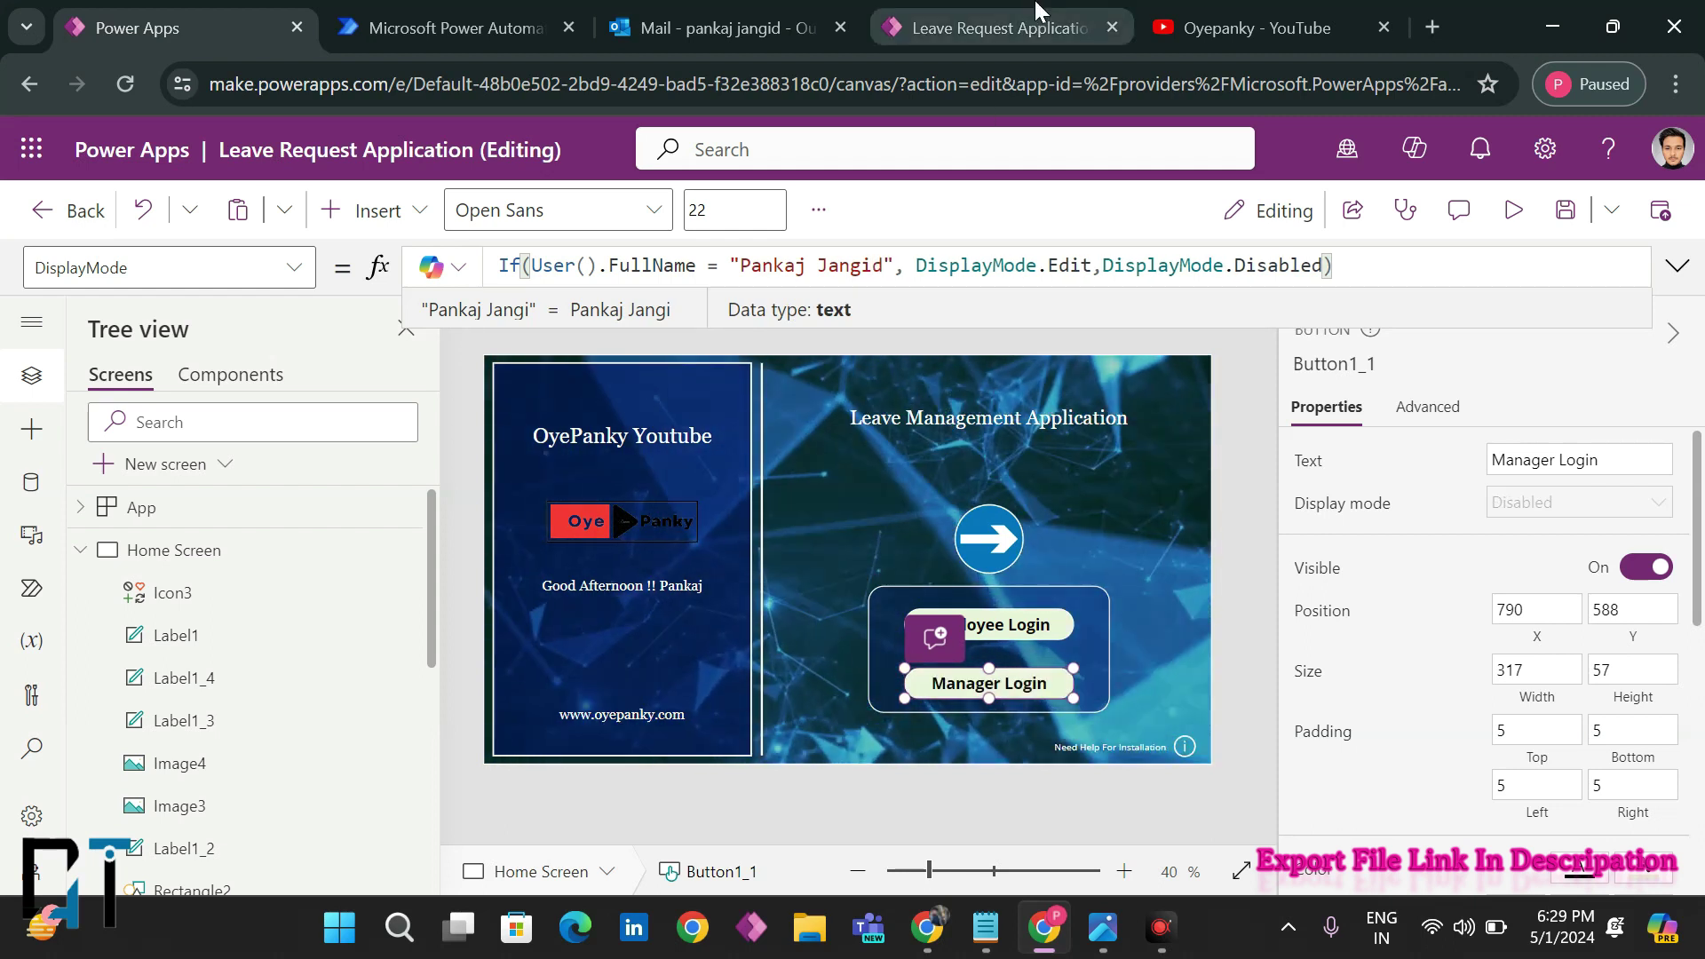
click(935, 797)
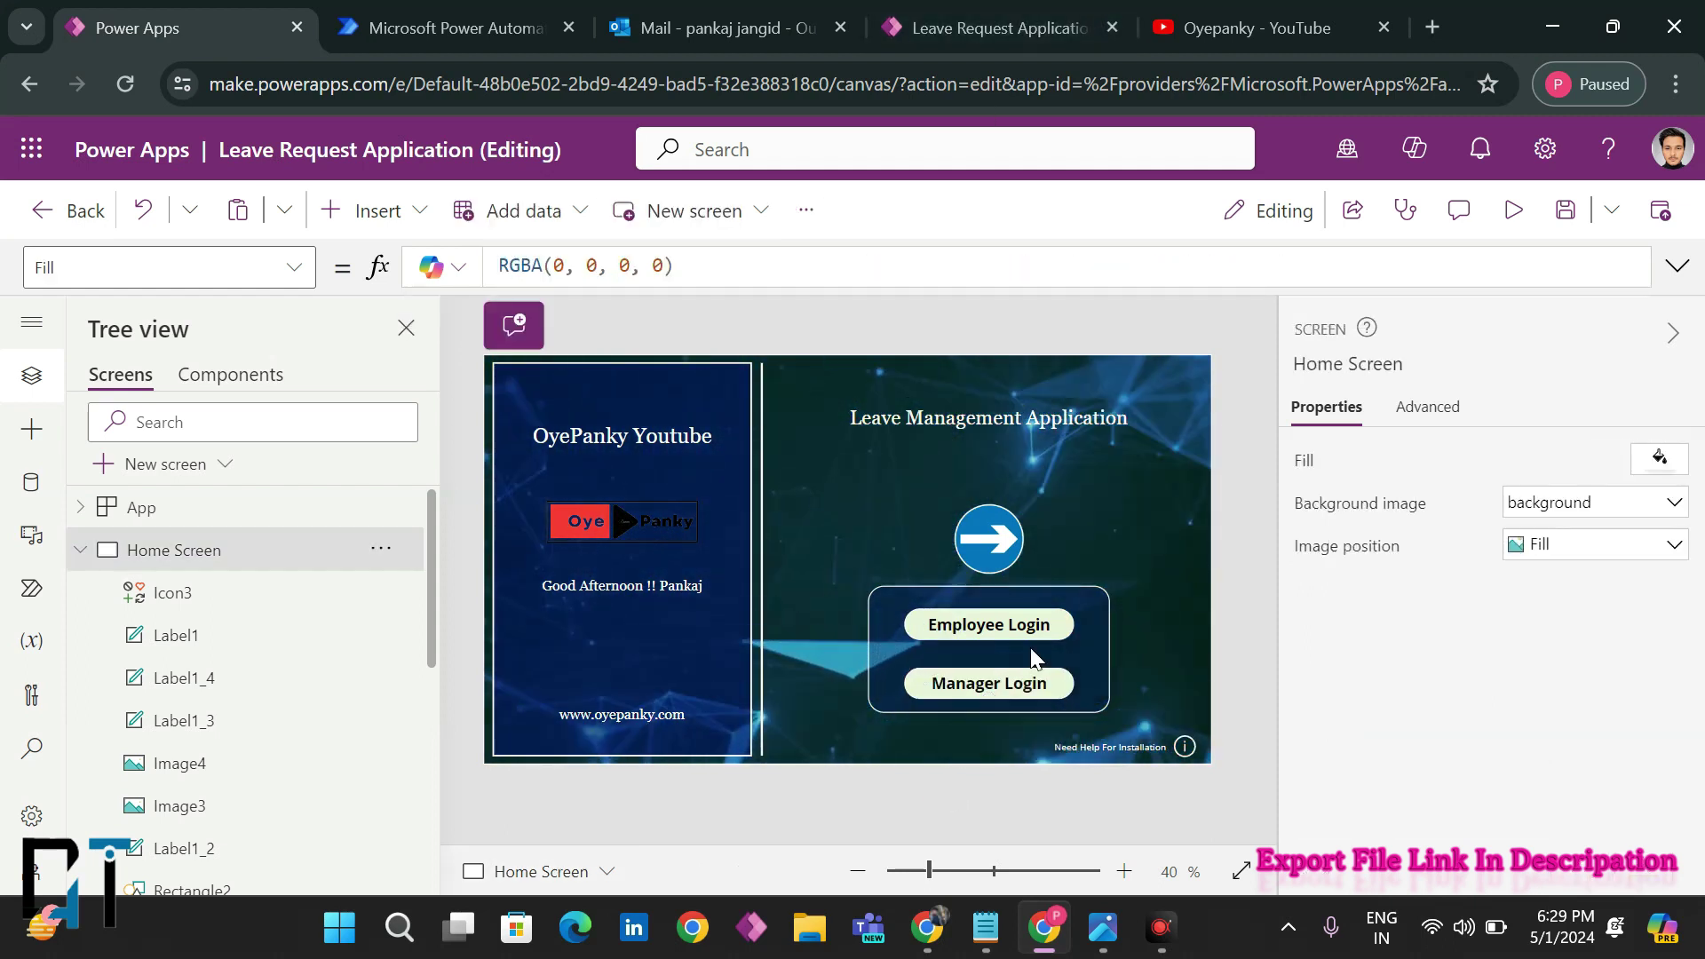
- Run Manager Login to open the Leave Request Managers screen, preview its request list, and exit the preview
alt+click(971, 694)
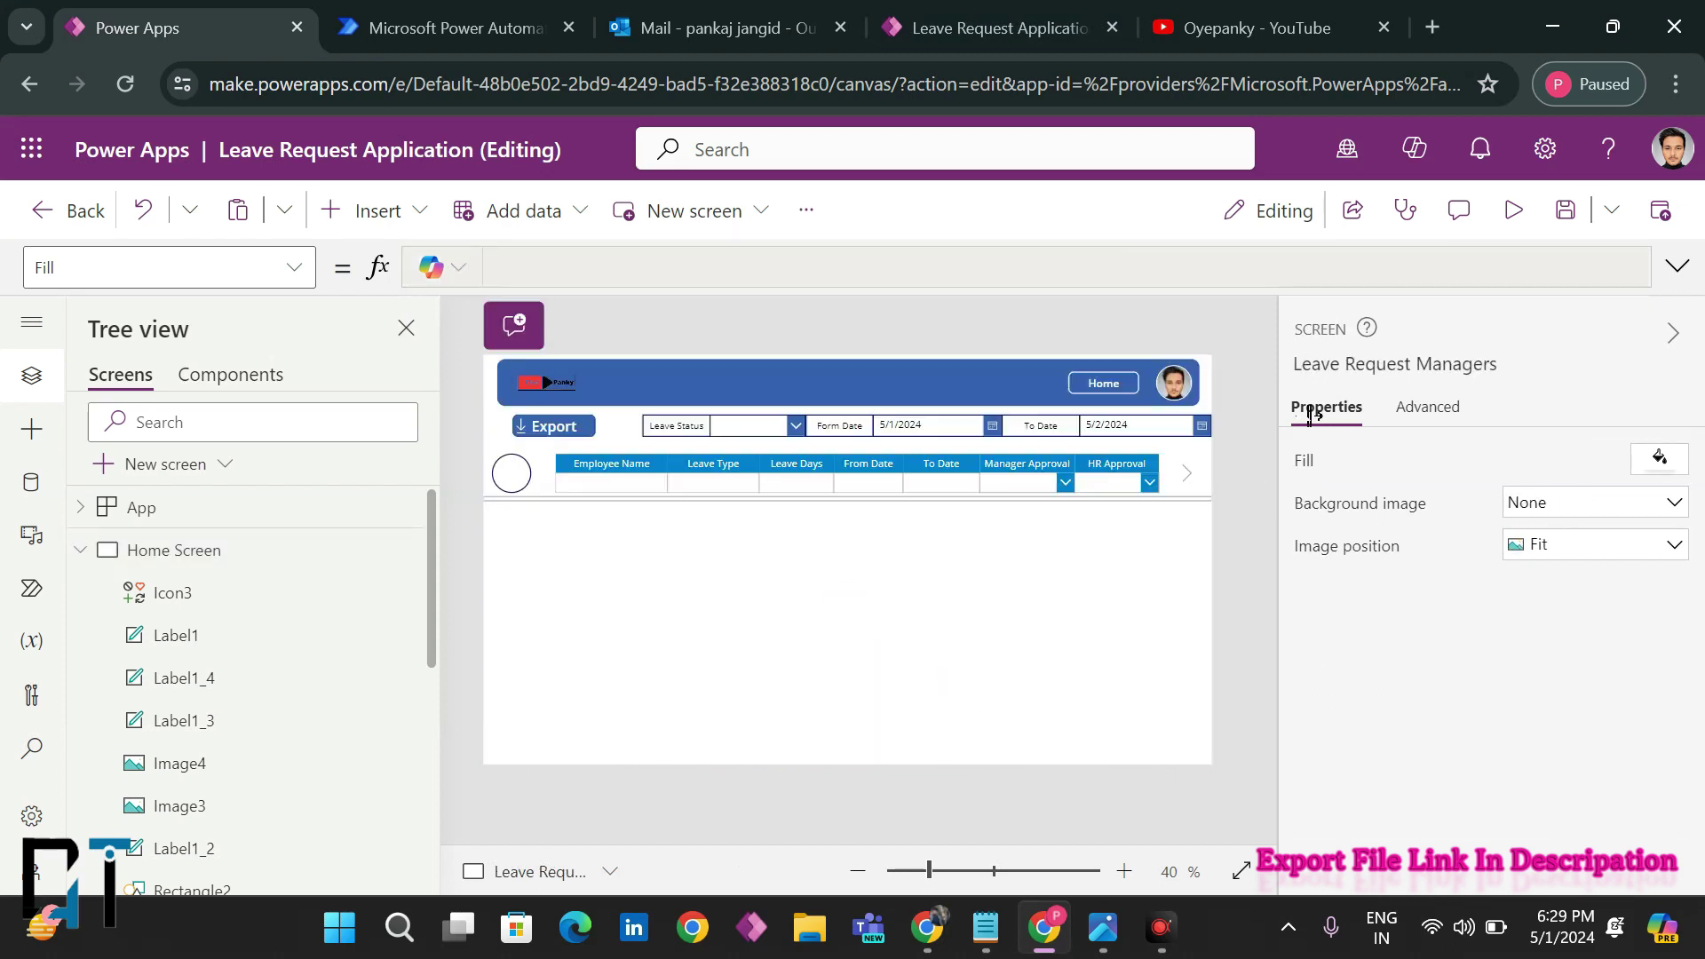
click(1514, 211)
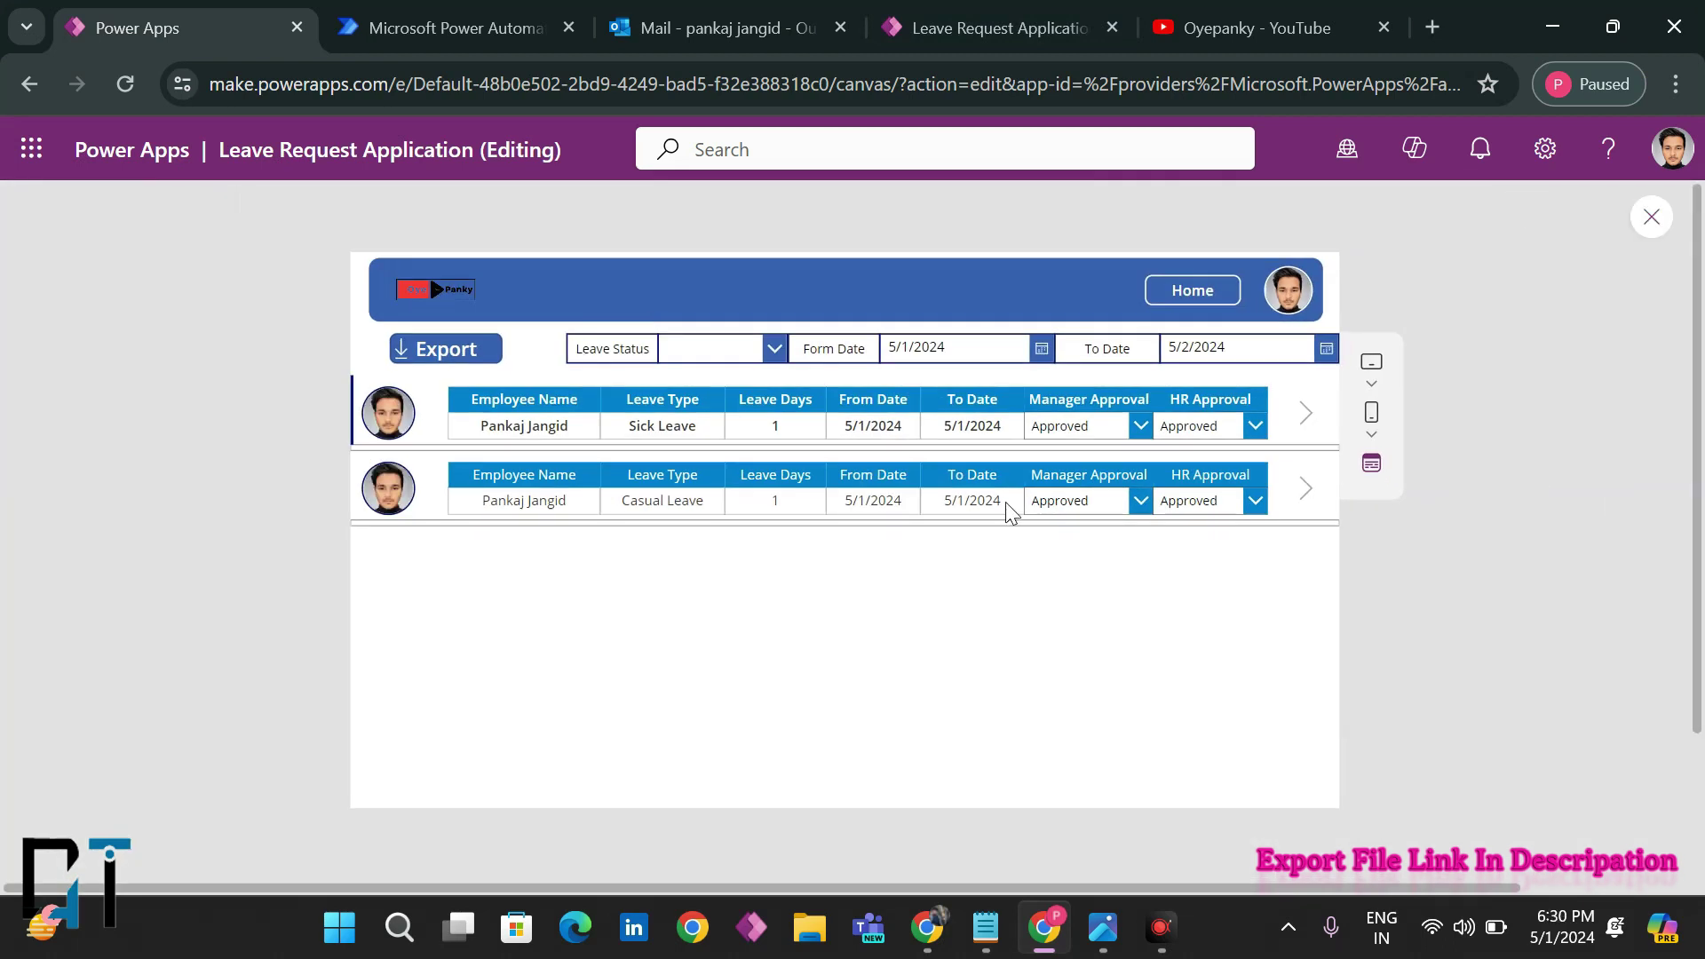
click(1651, 217)
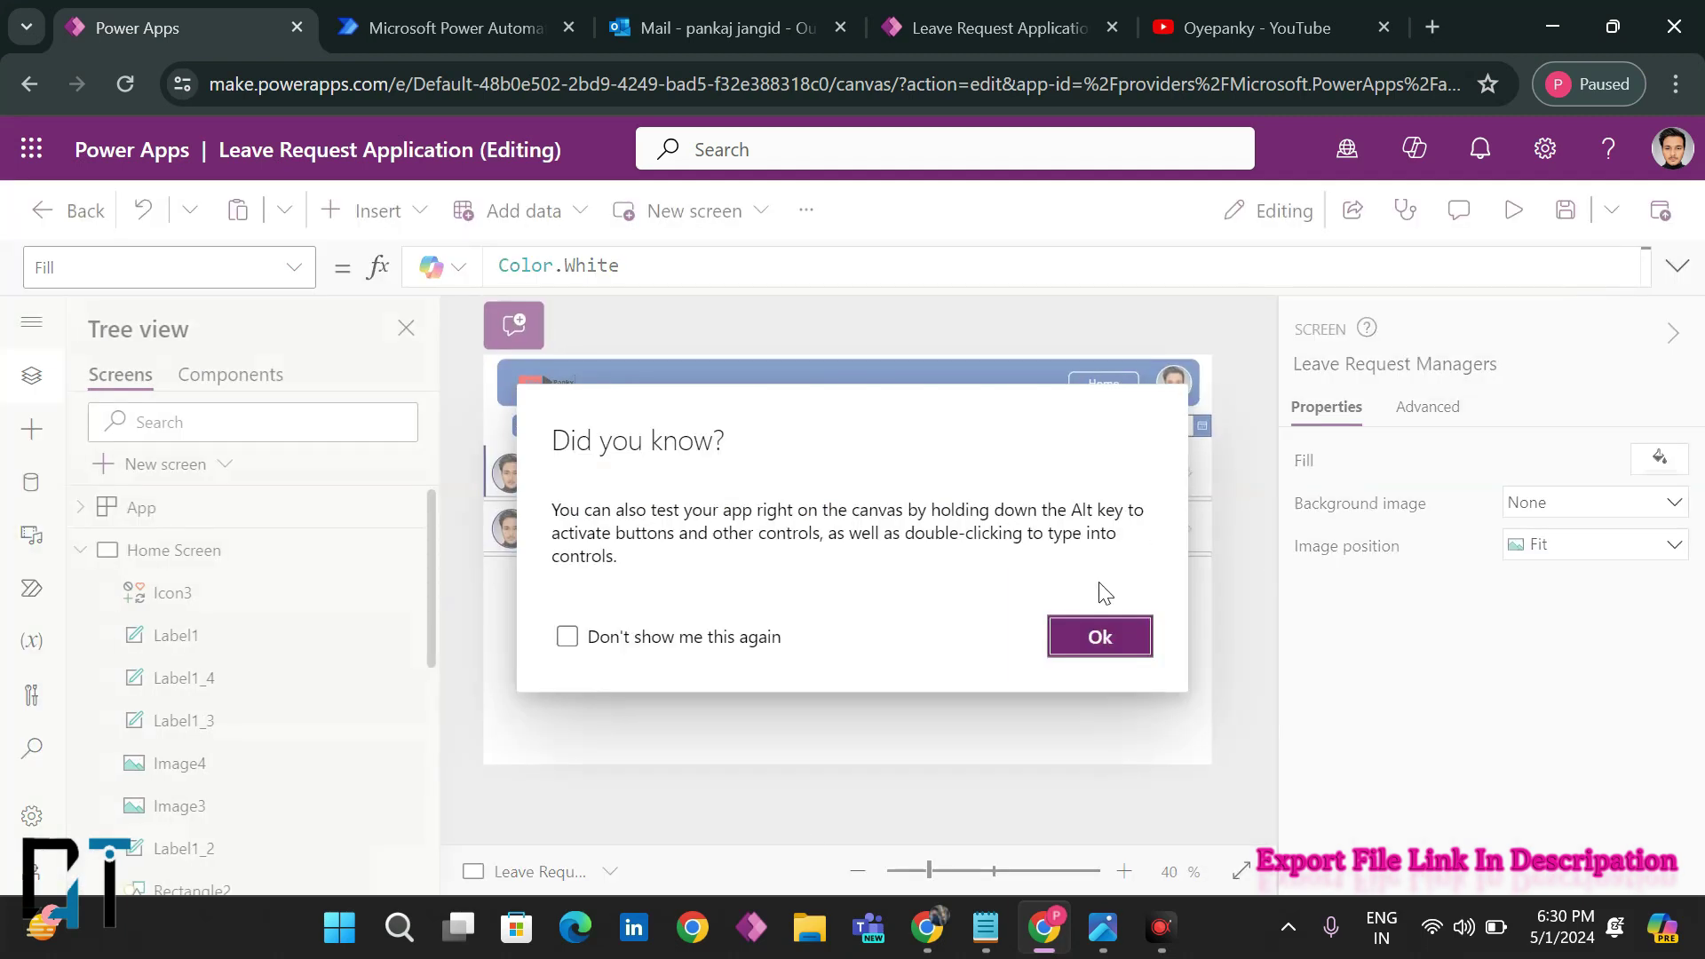
click(1088, 637)
- Refresh the Leave Request_1 SharePoint data source
click(31, 482)
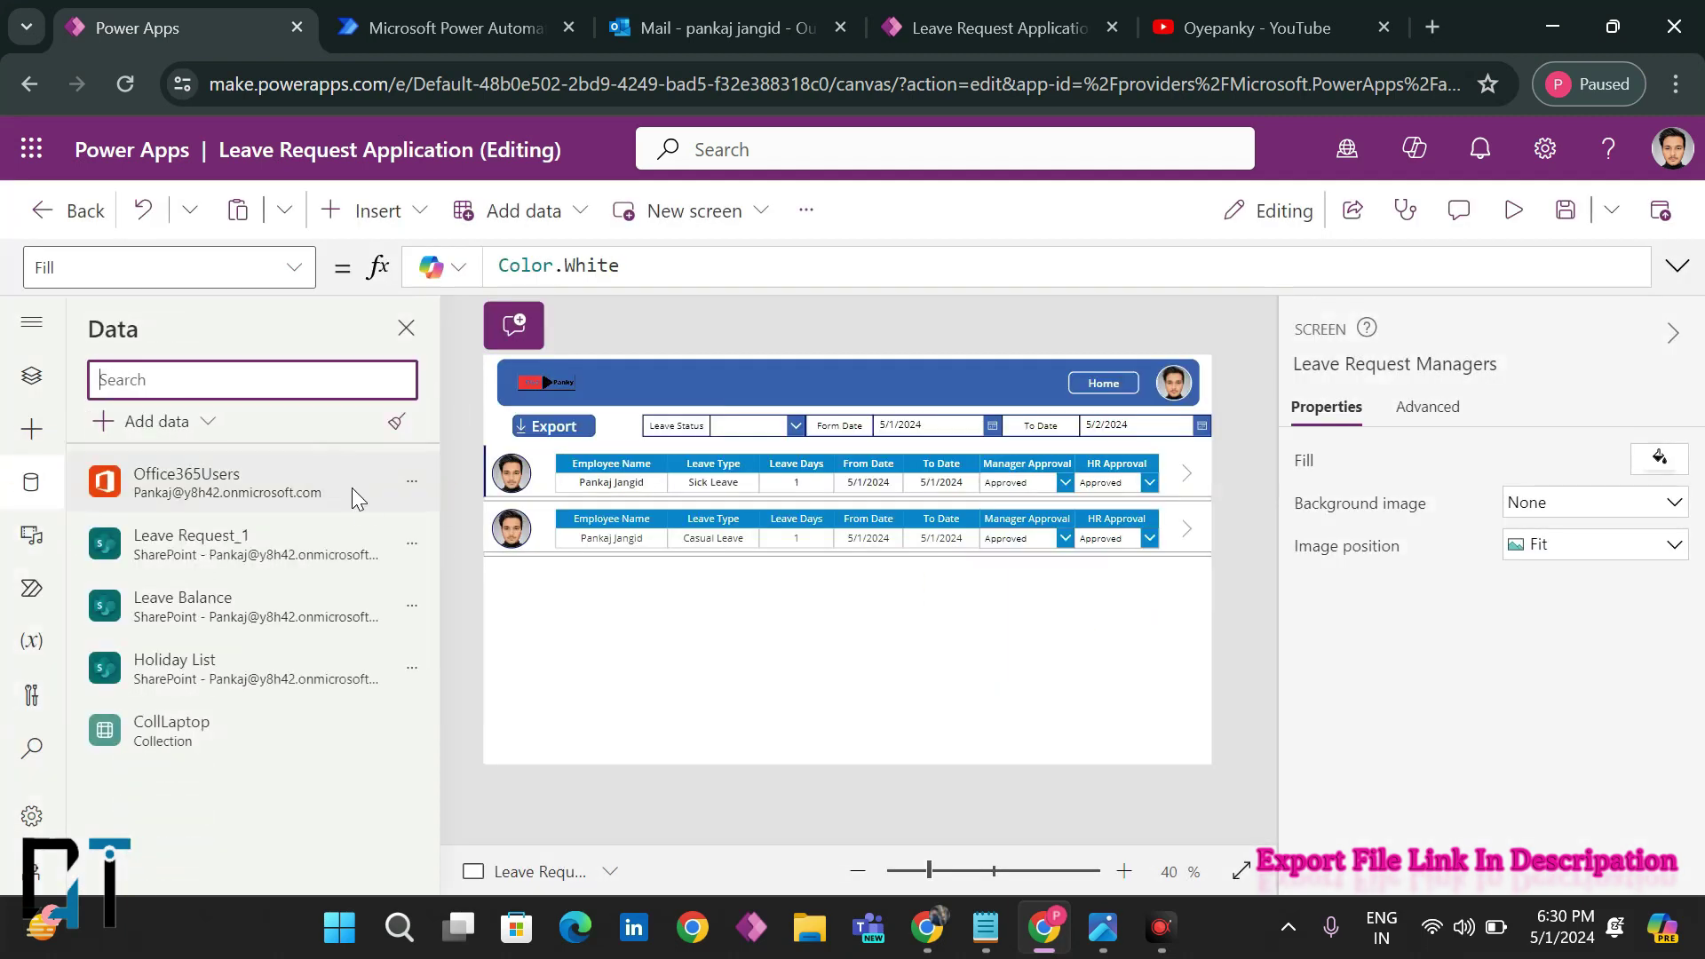
click(414, 533)
click(448, 642)
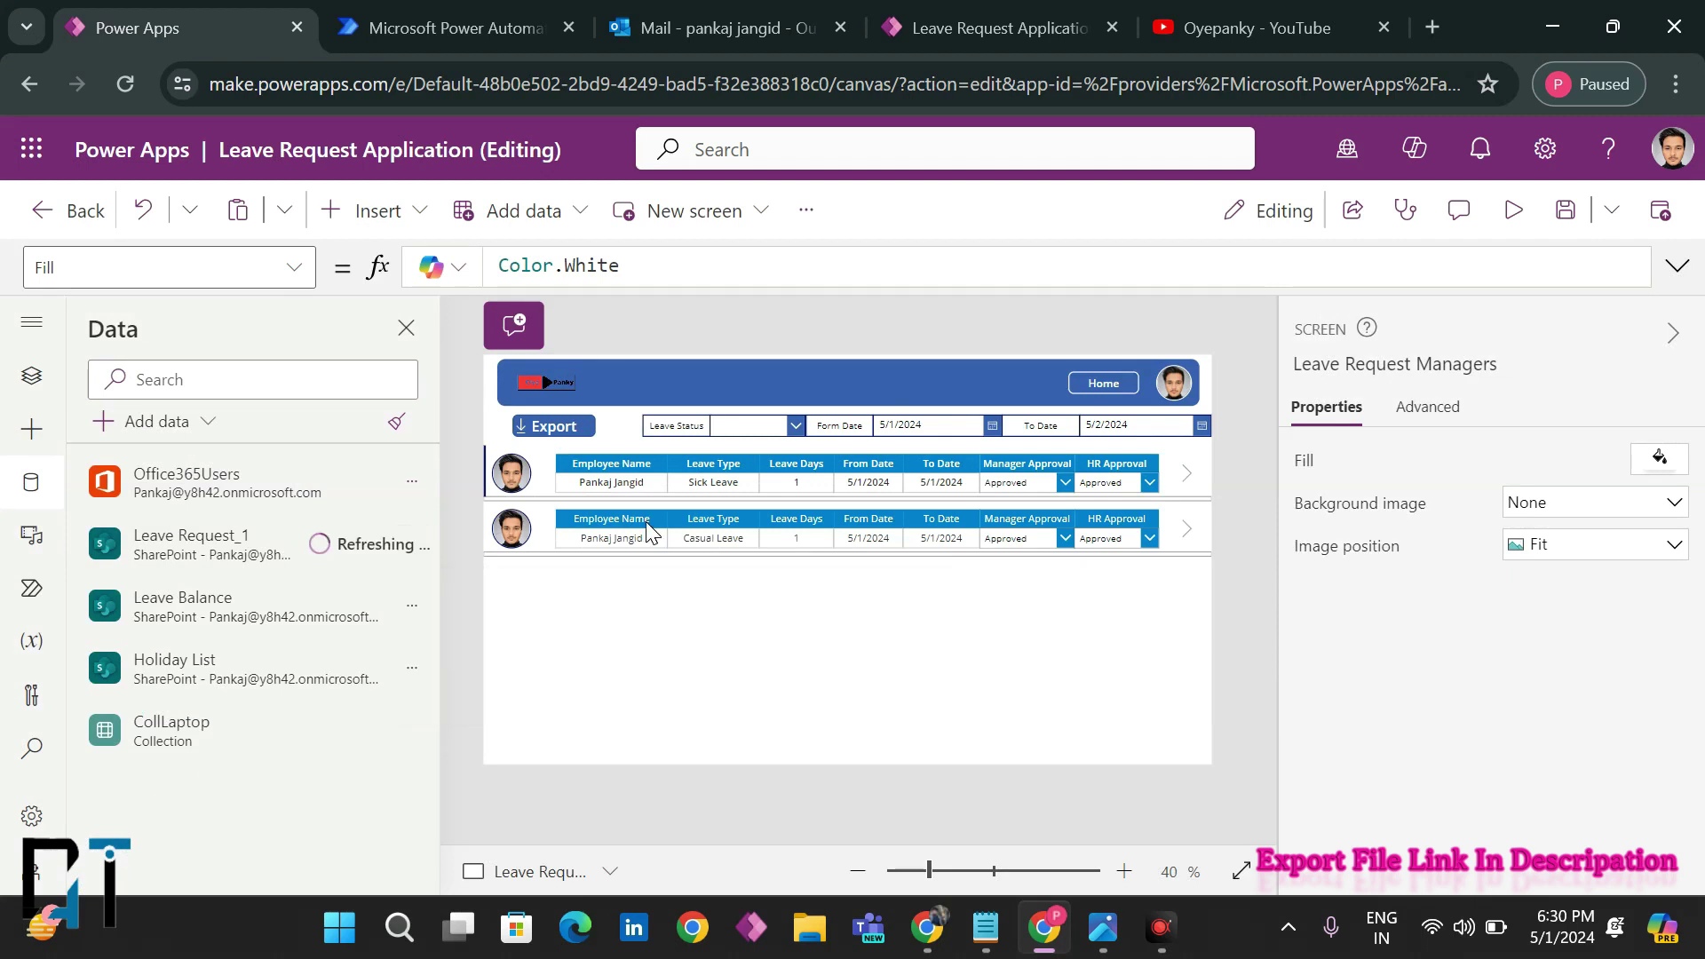
- Preview the Leave Request Managers screen and set the To Date filter to May 3, 2024
click(1524, 211)
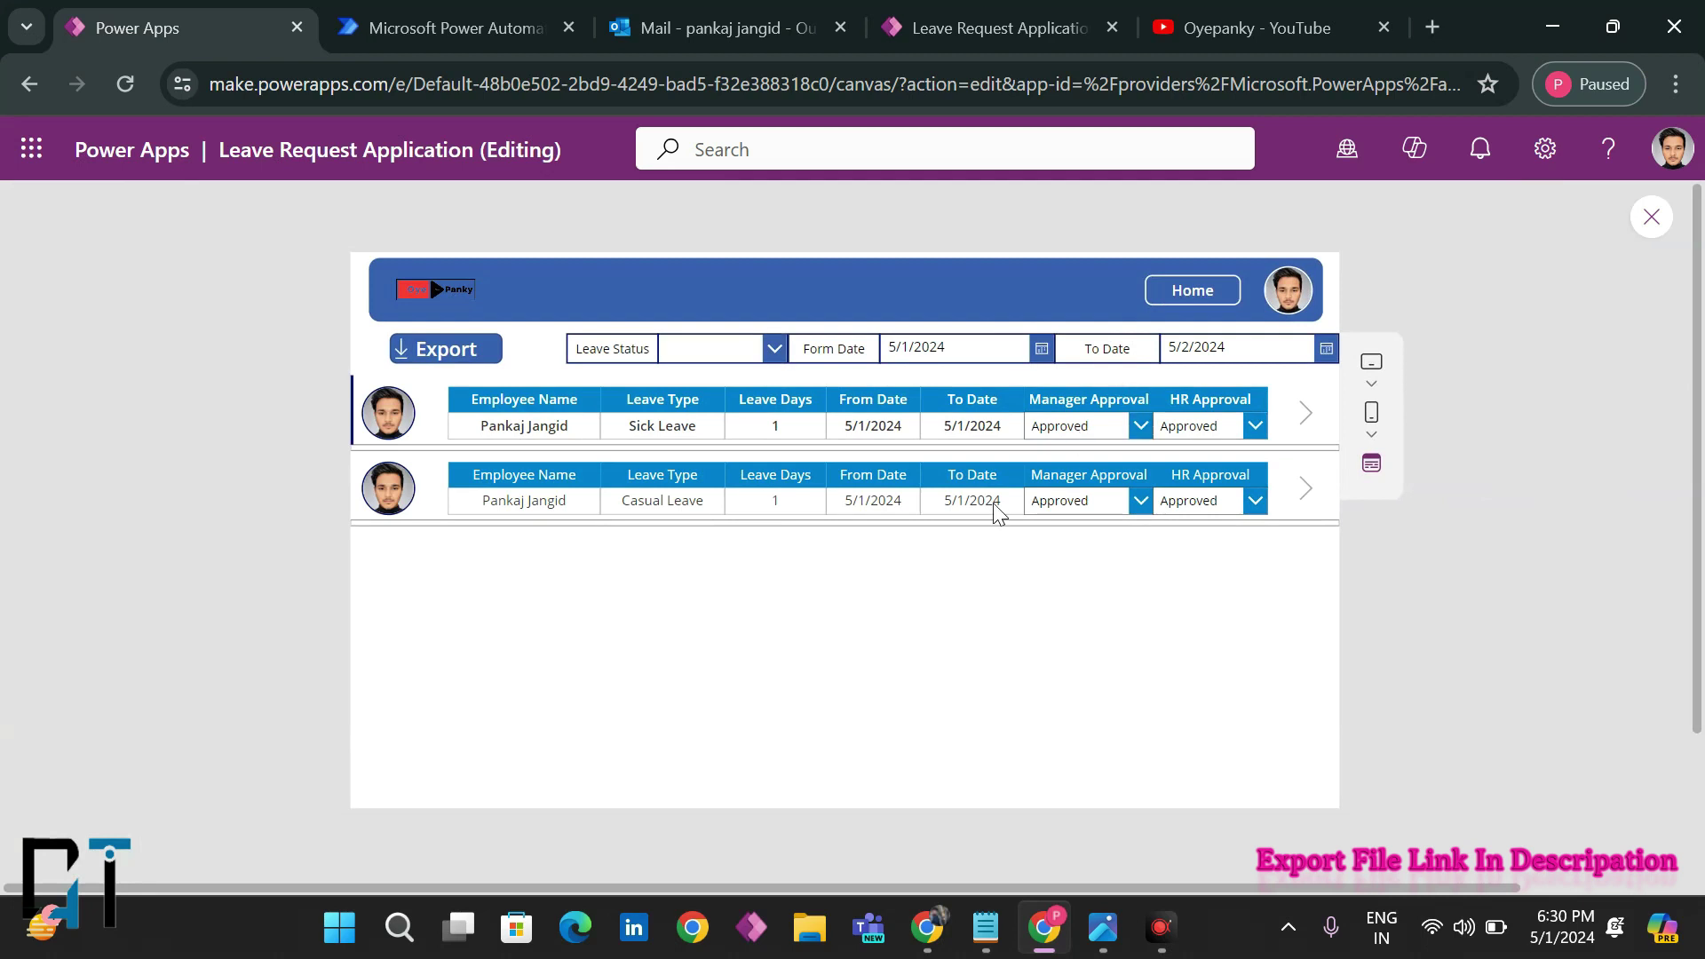
click(1199, 346)
click(1285, 560)
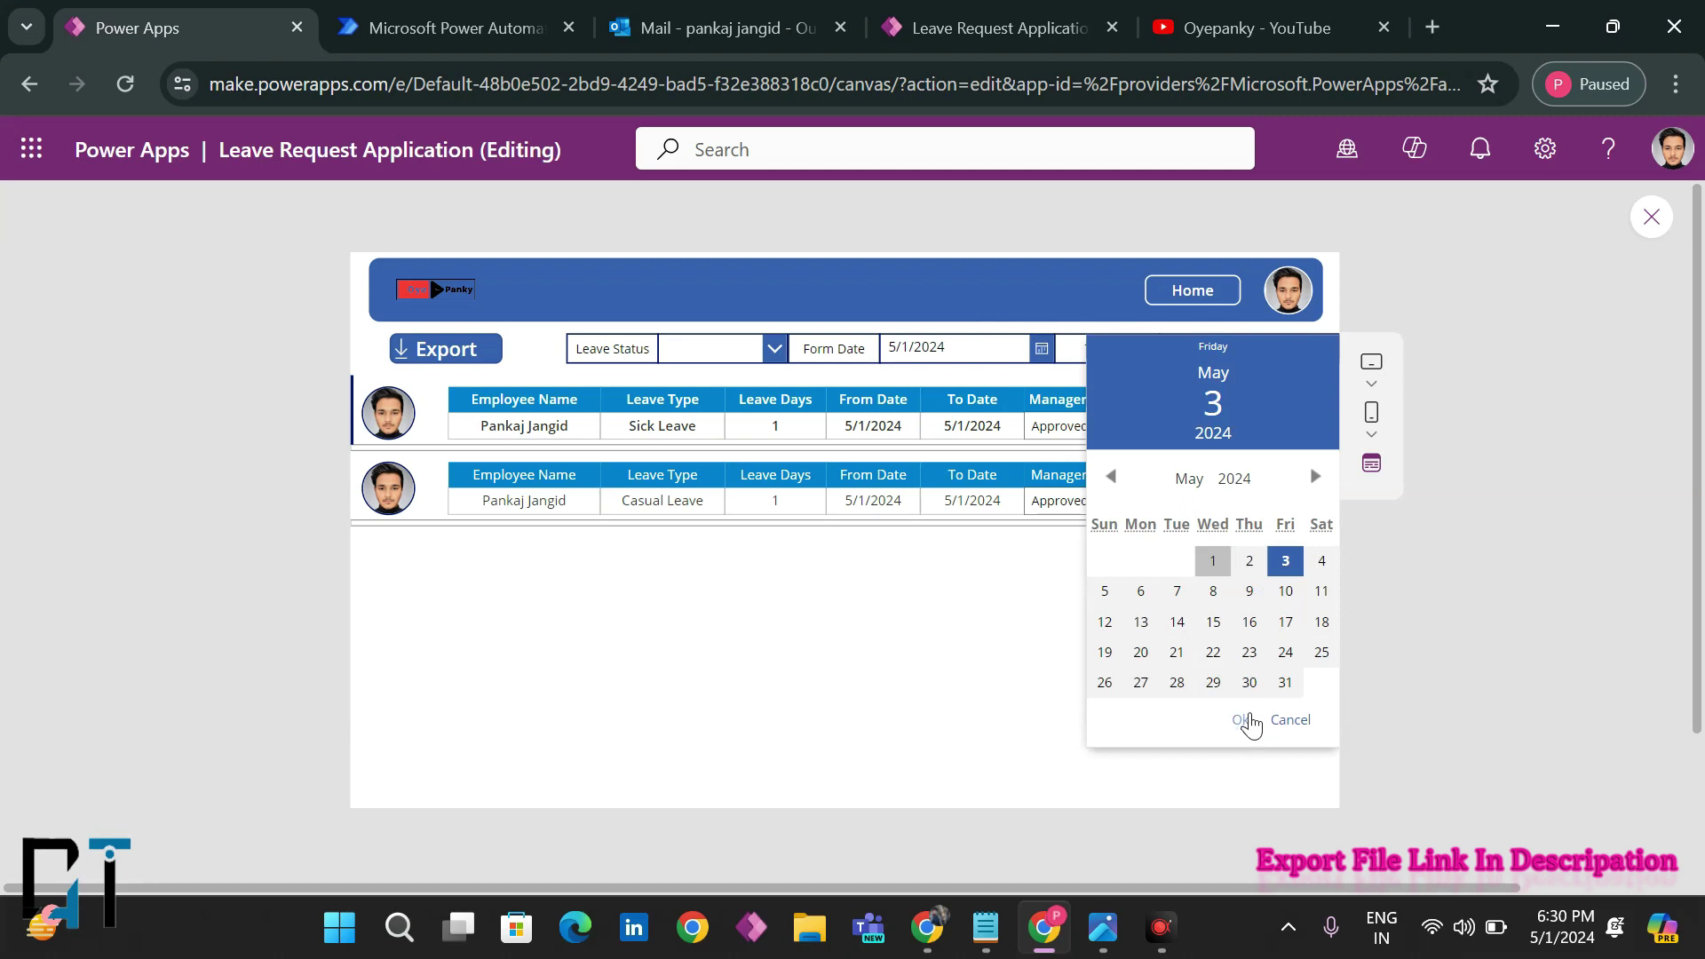
click(1243, 720)
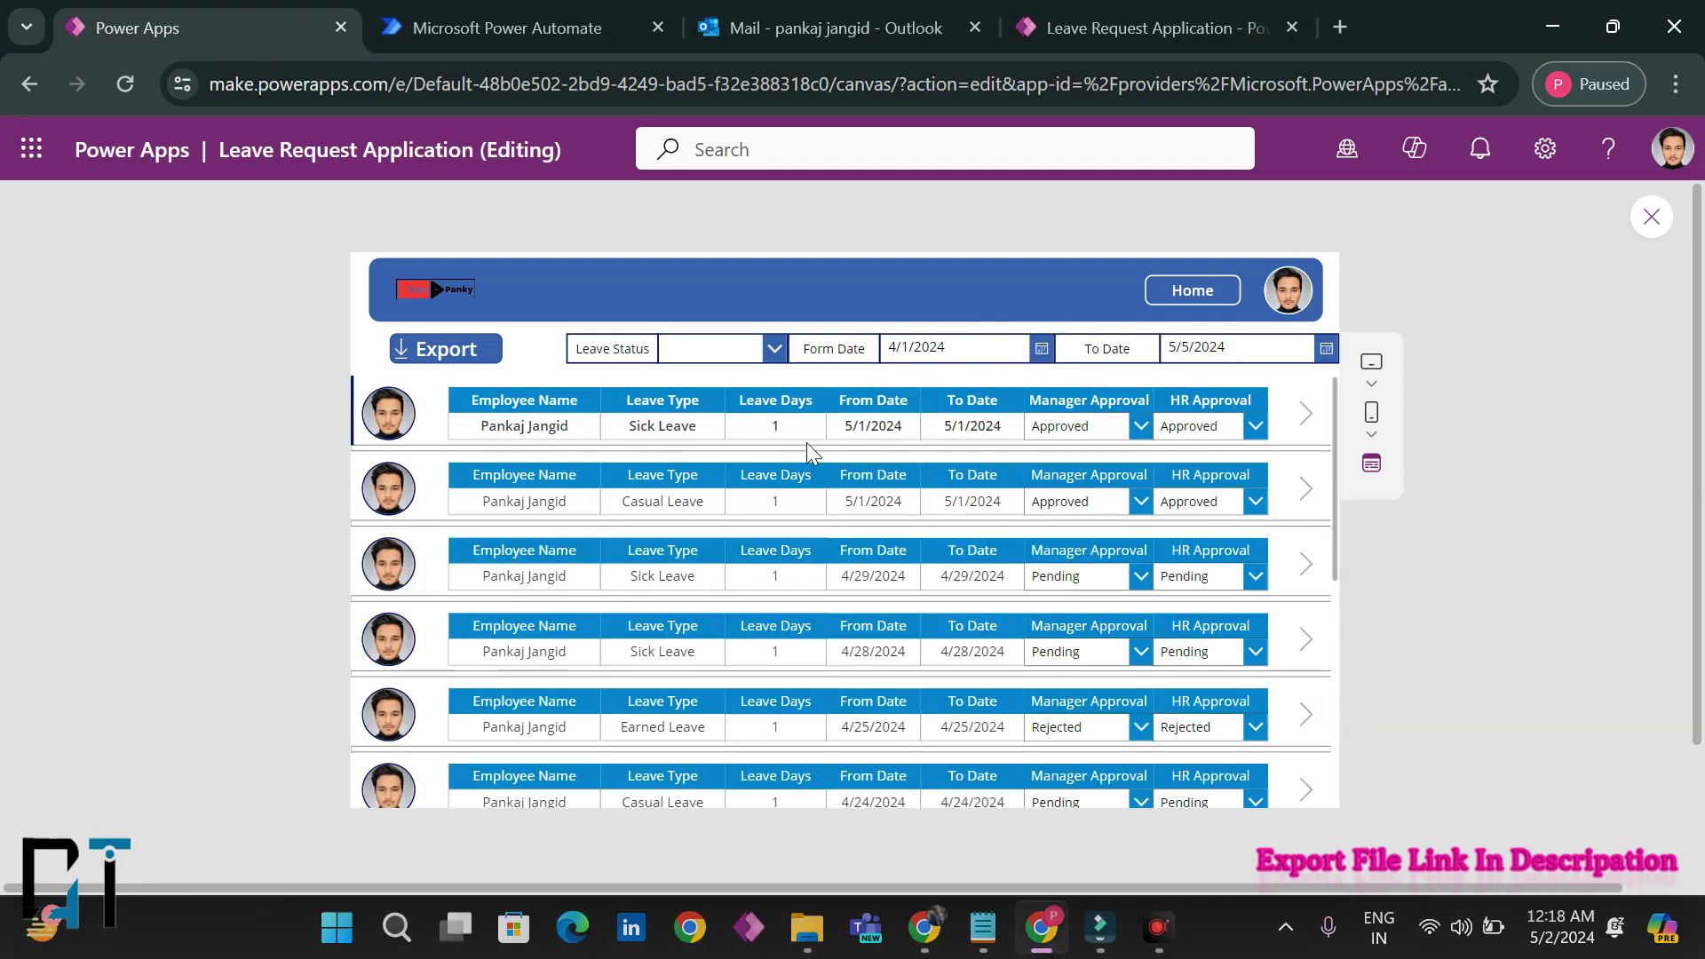
- Examine the first Sick Leave request's leave type and the options available for its Manager Approval and HR Approval
drag(636, 426, 732, 429)
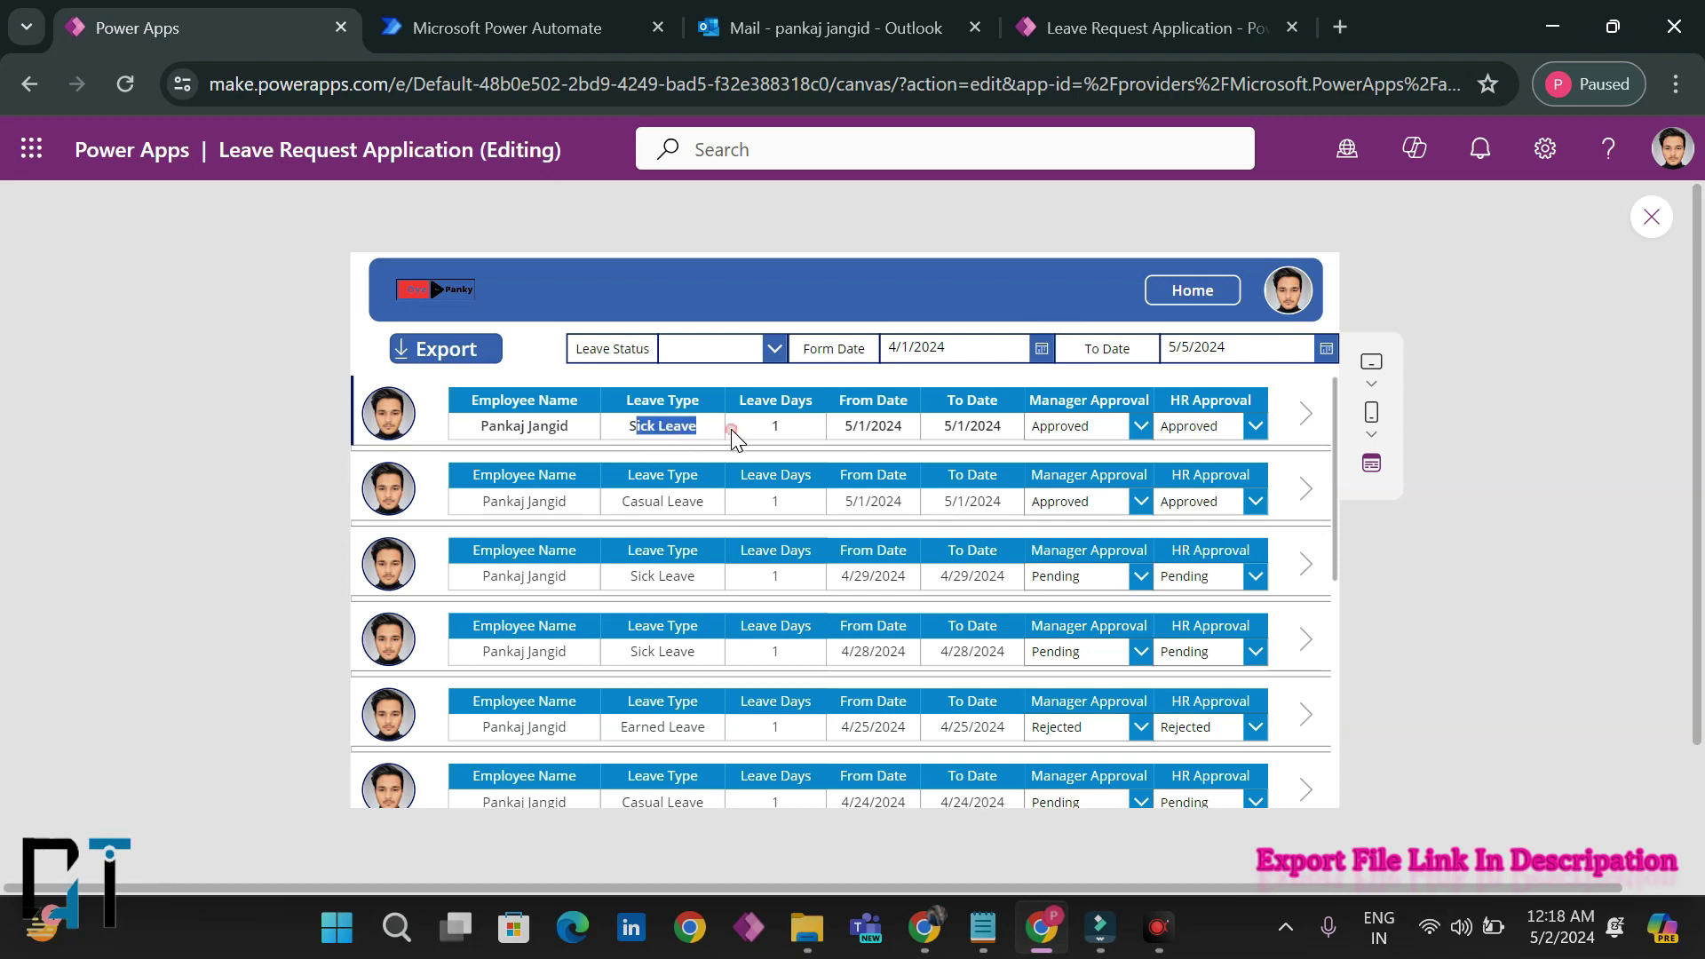
click(800, 436)
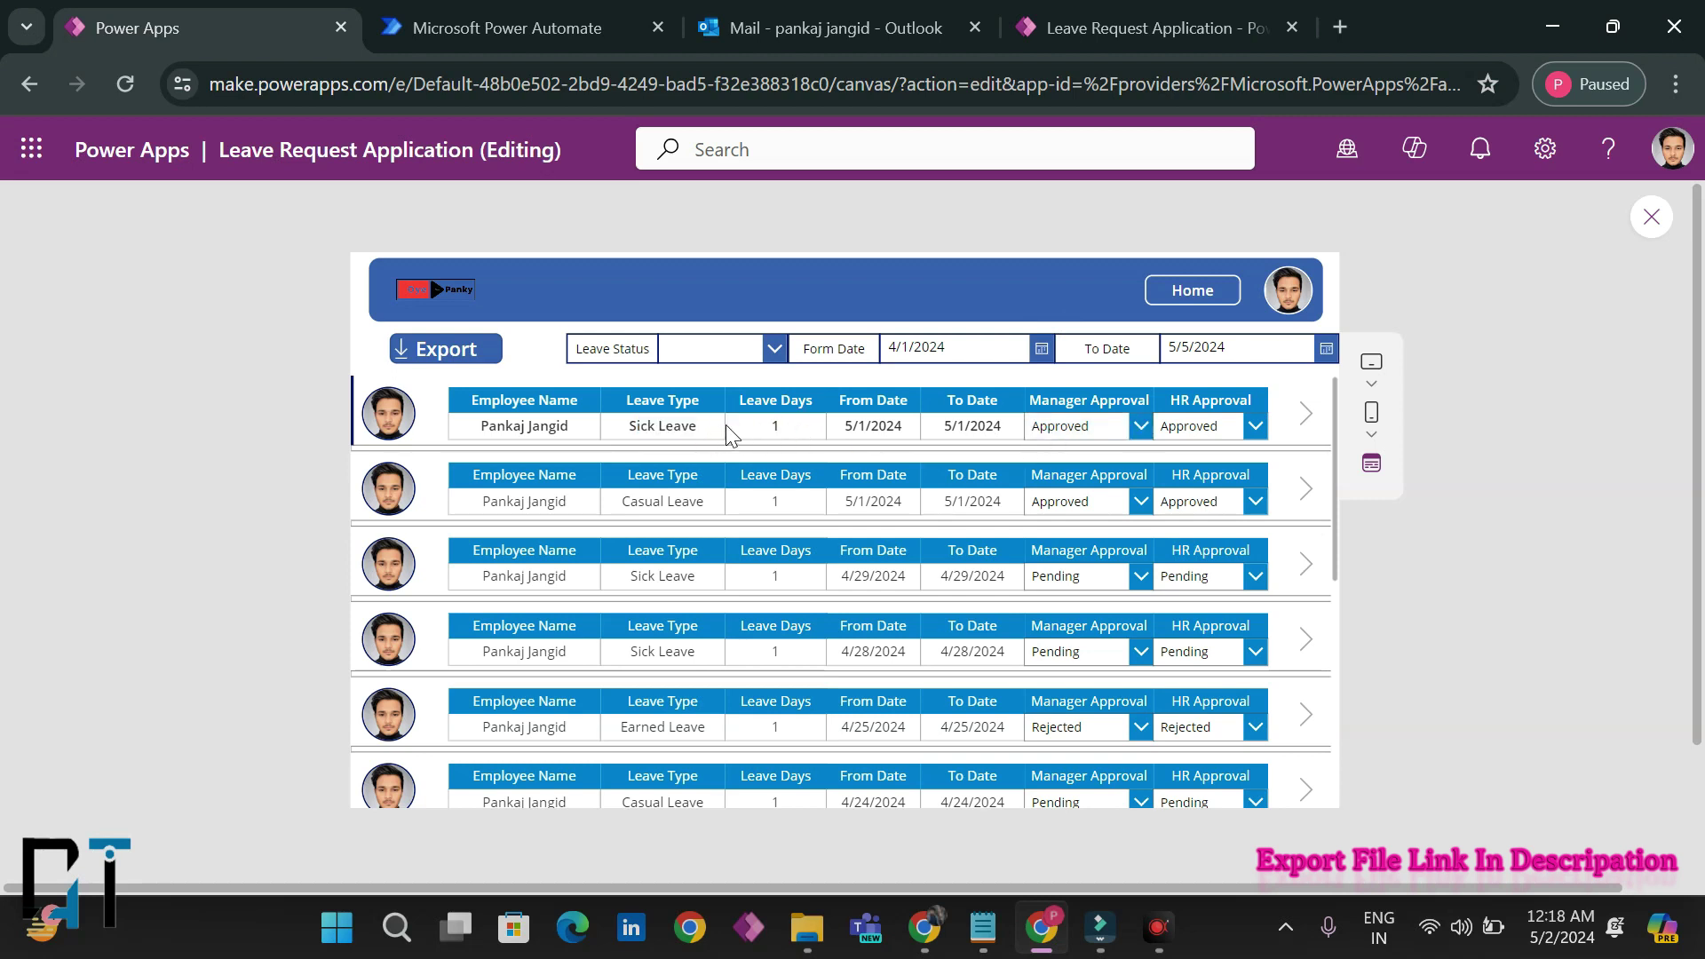
click(1096, 435)
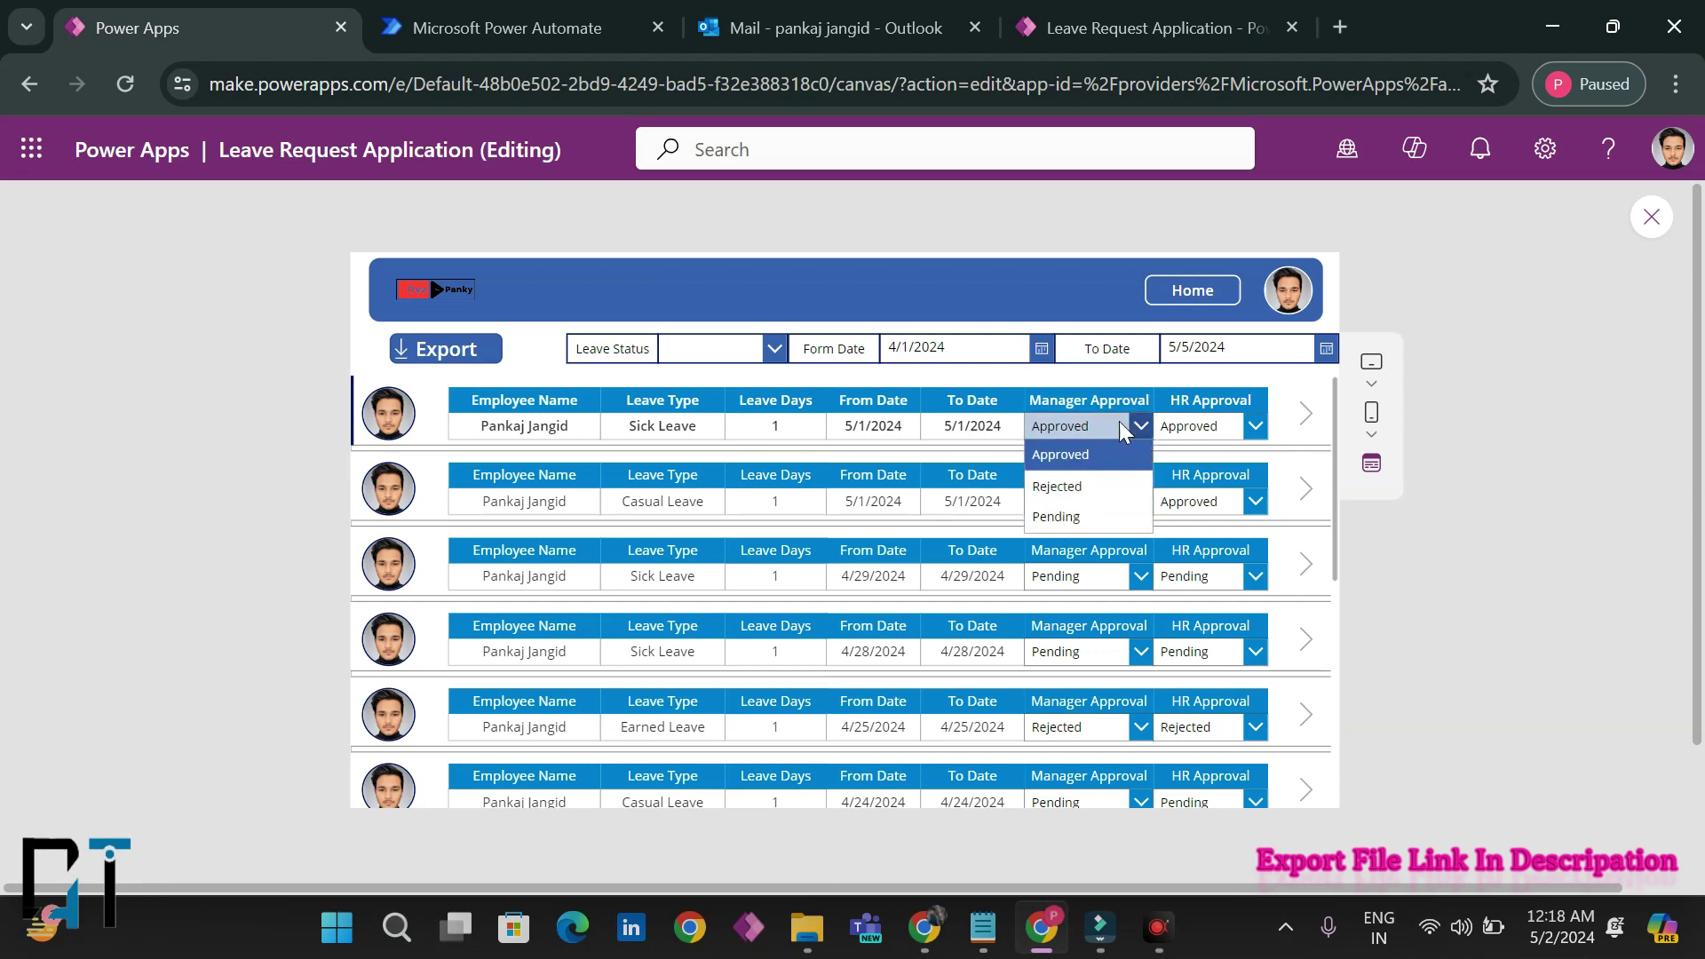
click(1133, 417)
click(1223, 421)
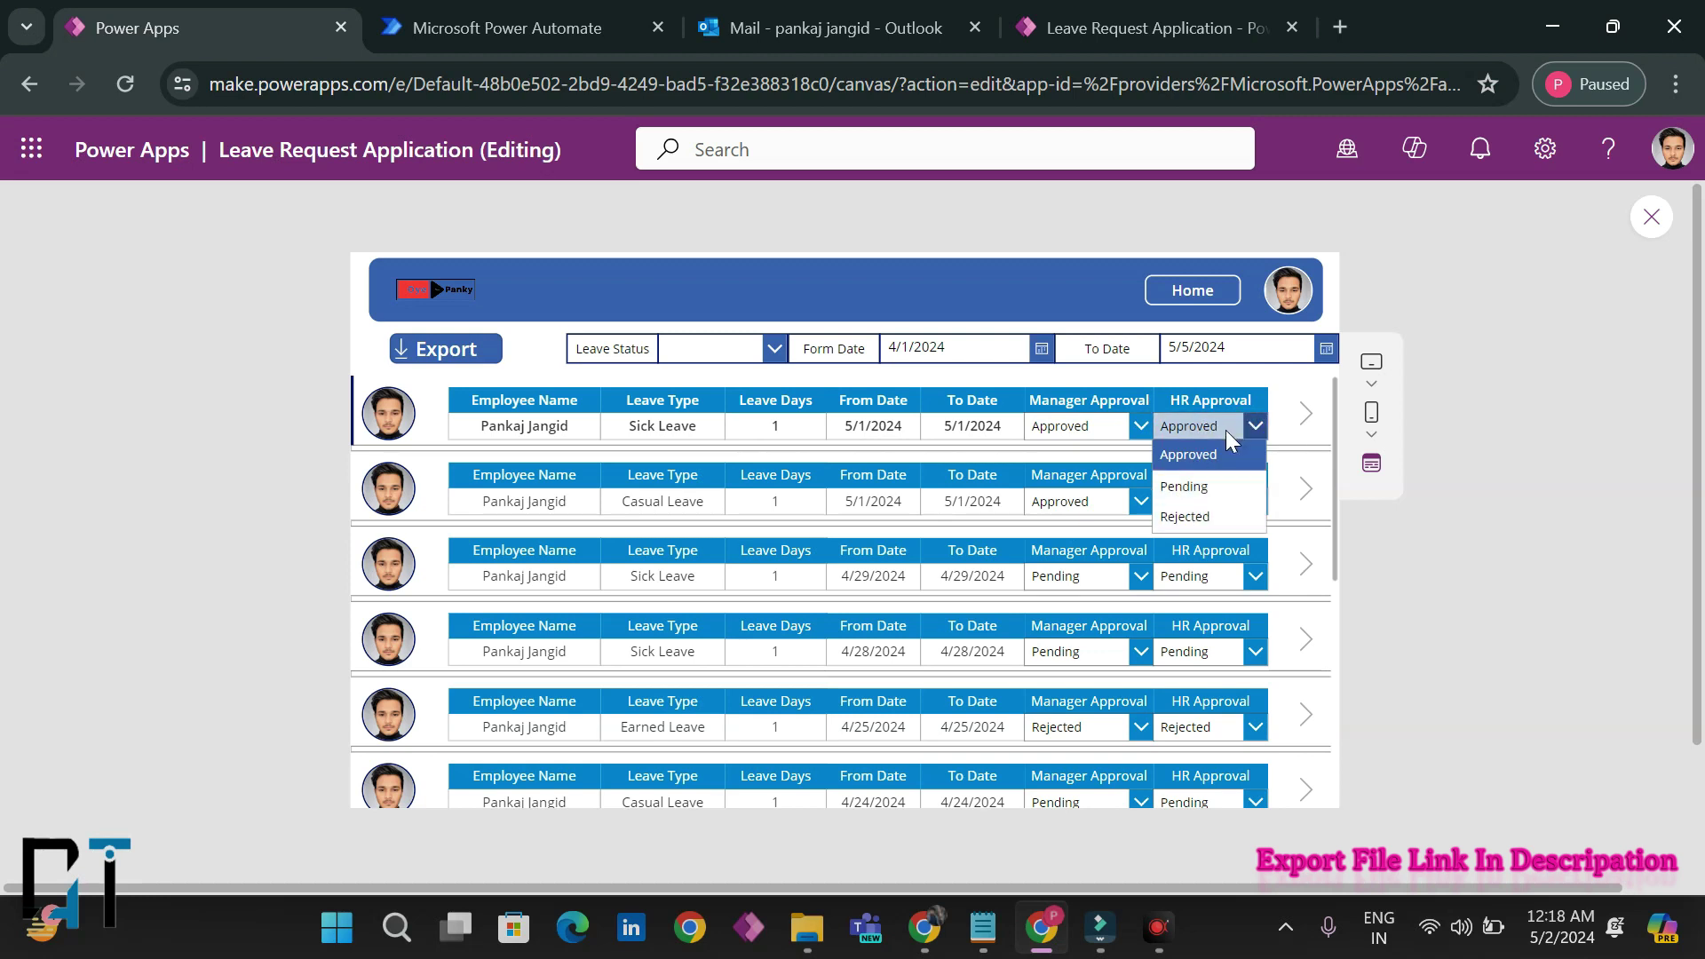
click(1226, 430)
- Set both the HR Approval and the Manager Approval of the first Sick Leave request, dated 5/1/2024, to Rejected
click(1247, 425)
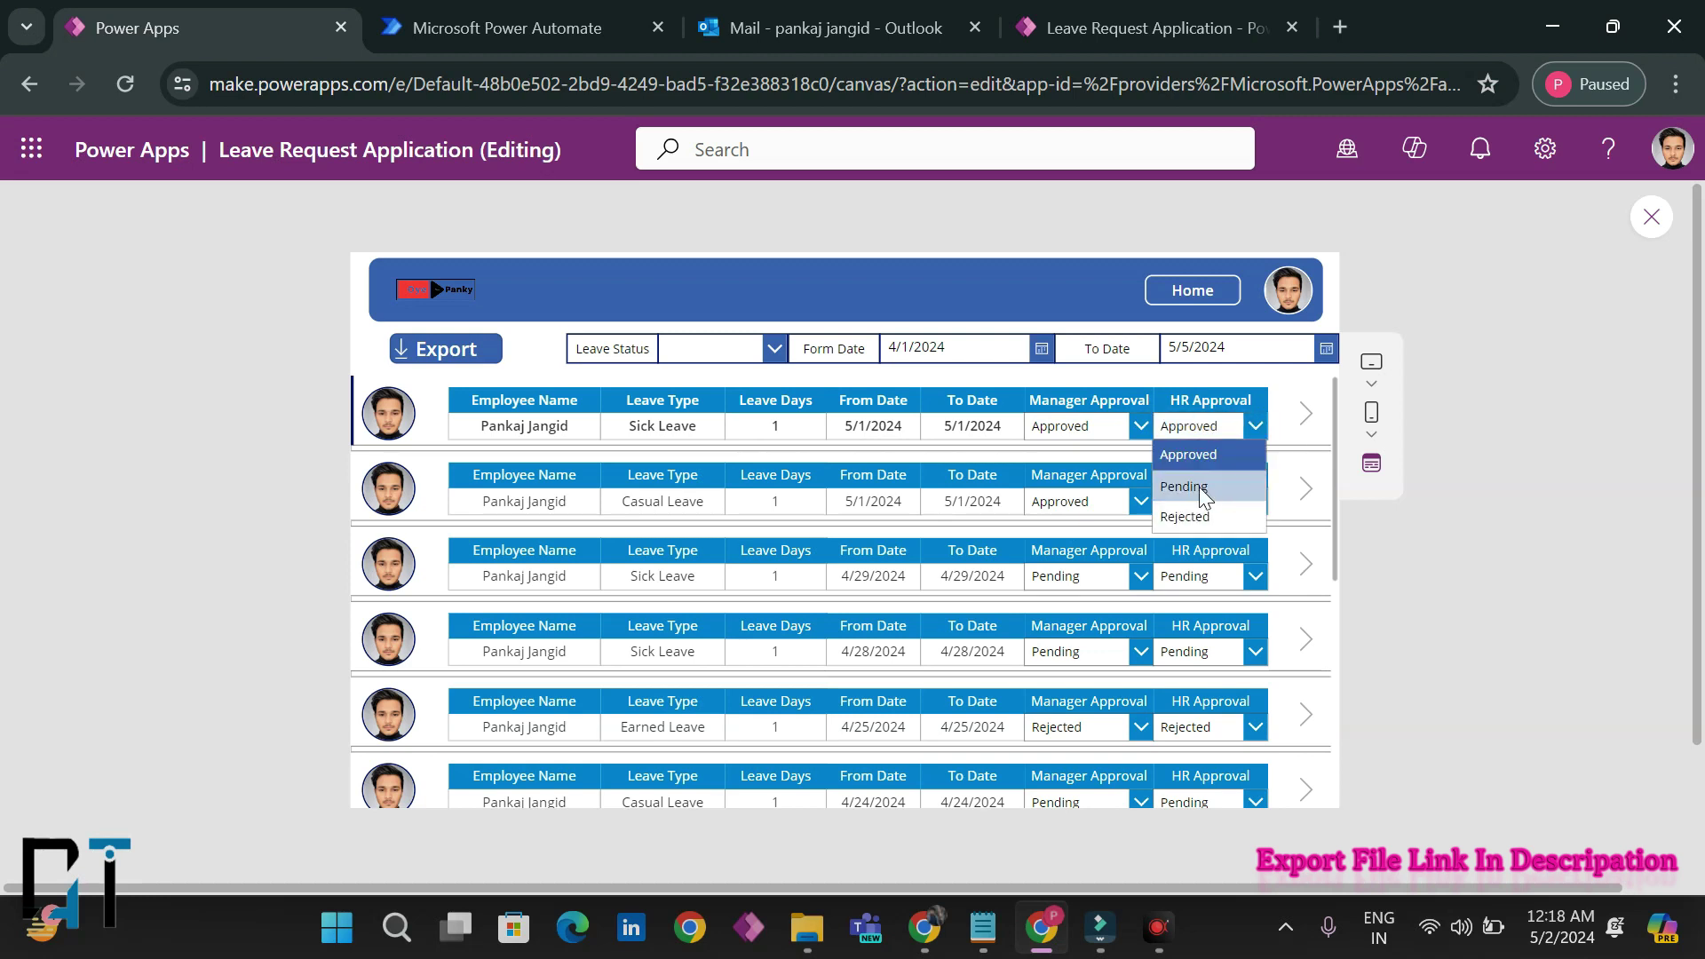
click(1183, 519)
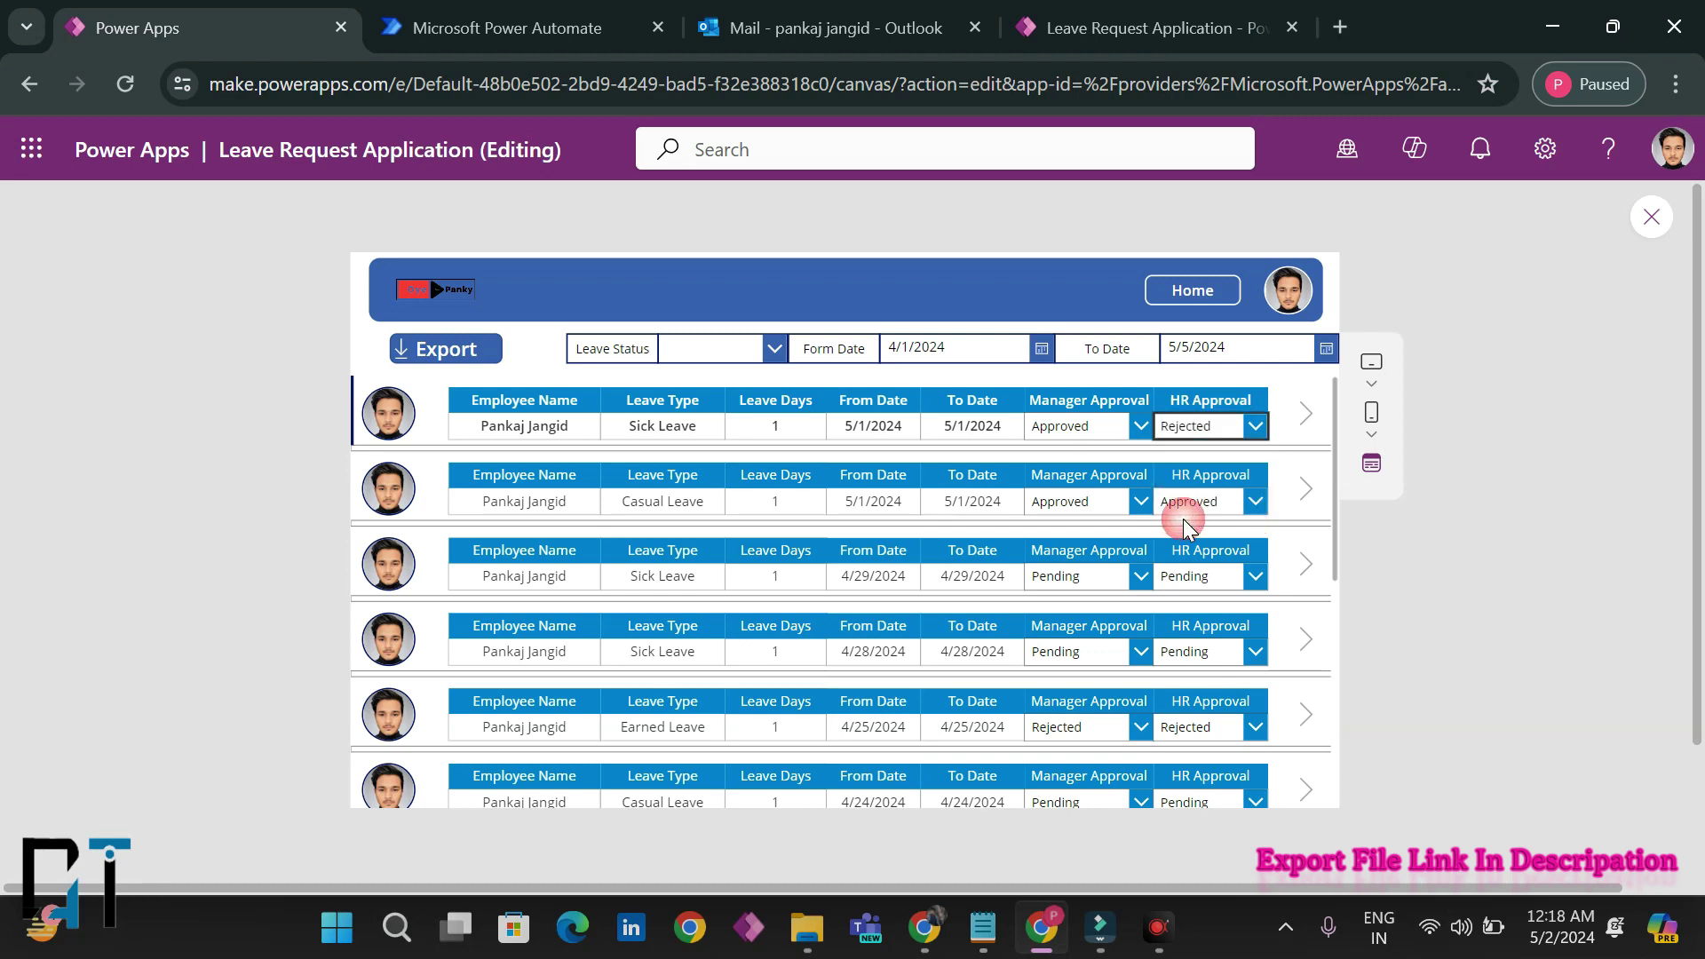
click(1116, 413)
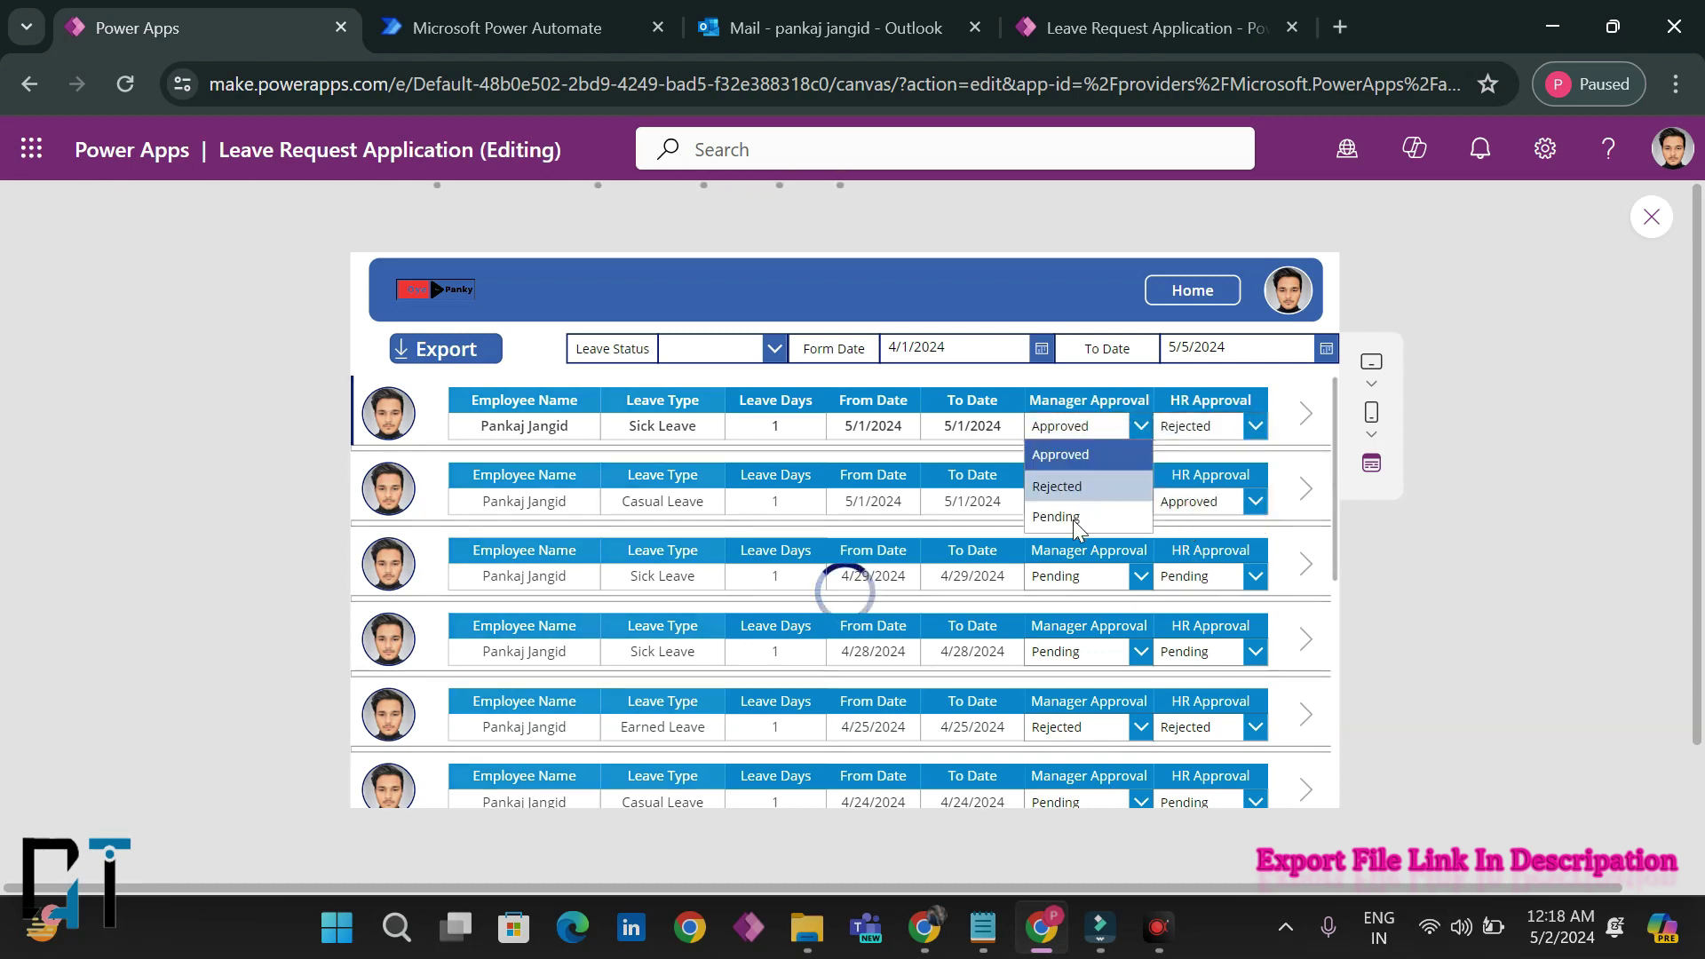
click(1085, 493)
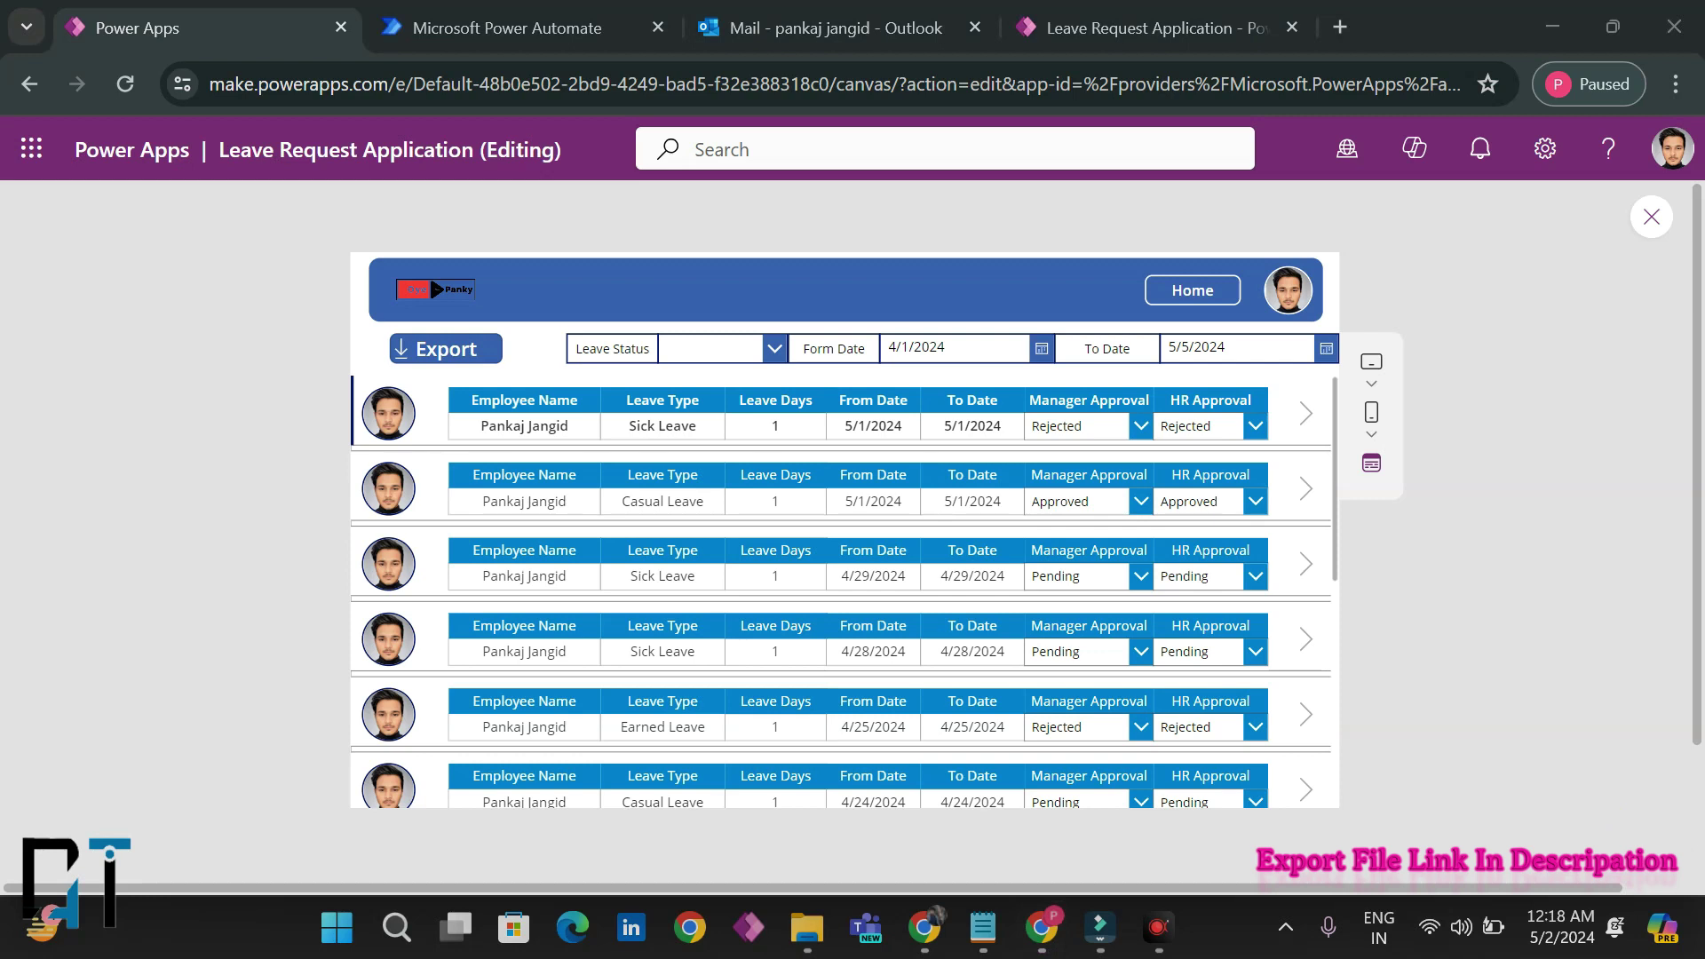
- Examine the subject and leave description of the first Sick Leave request dated 5/1/2024, and return to the request list
click(1302, 413)
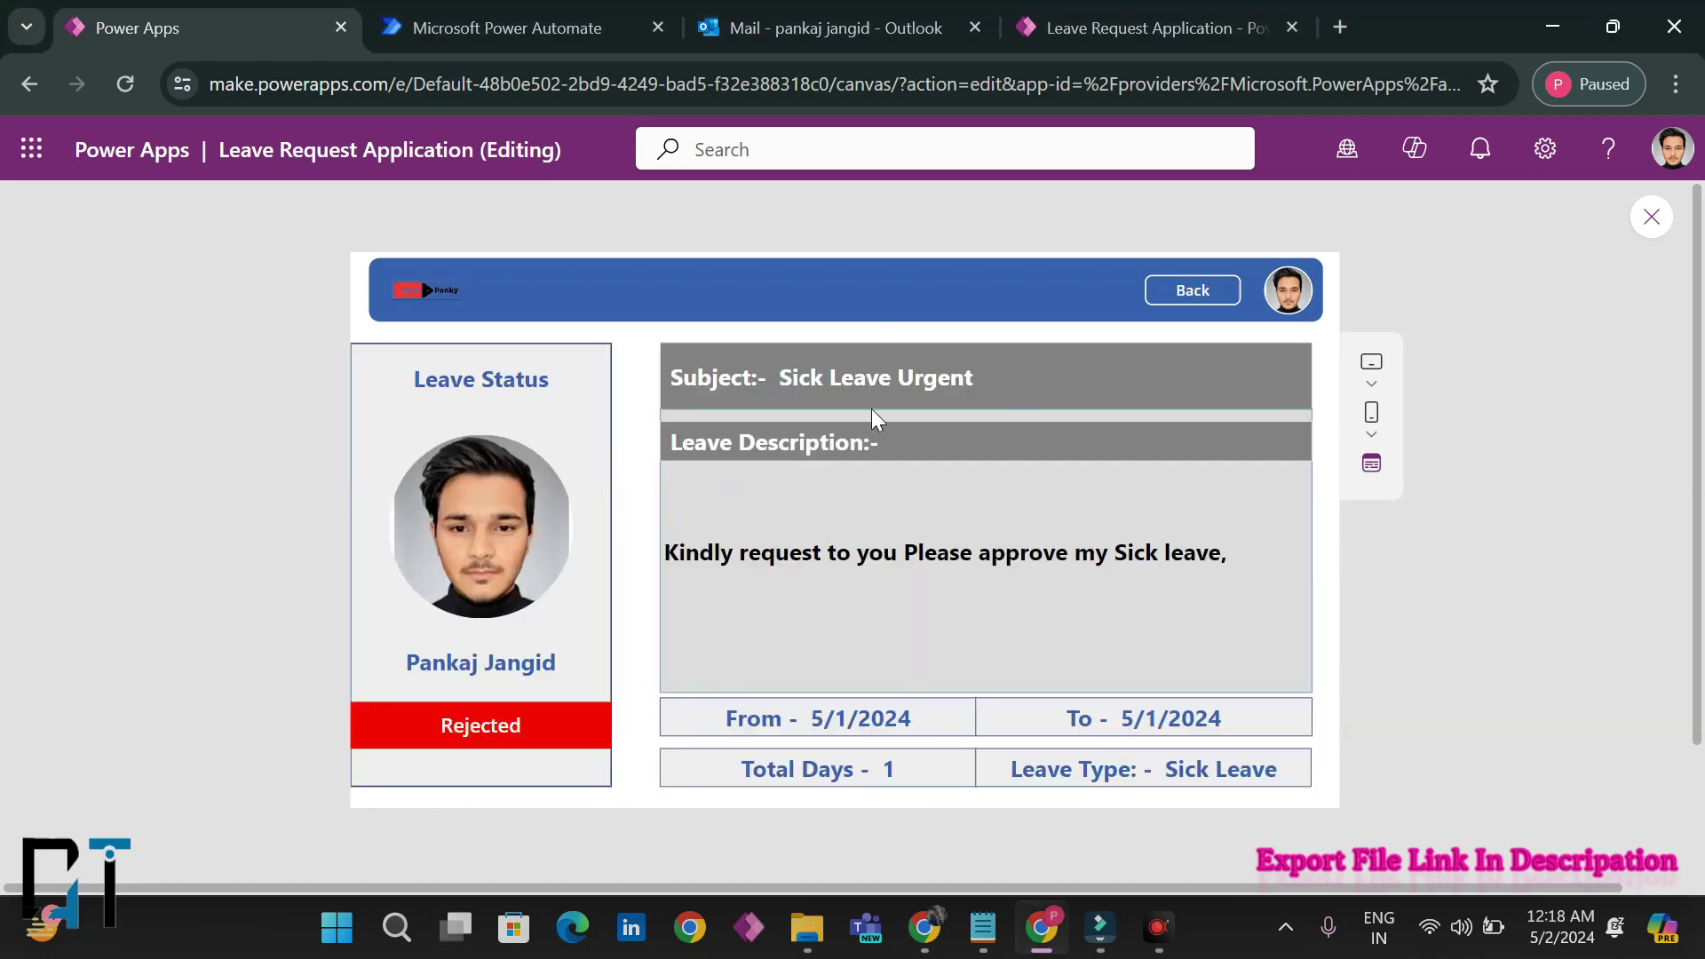
drag(666, 552, 921, 531)
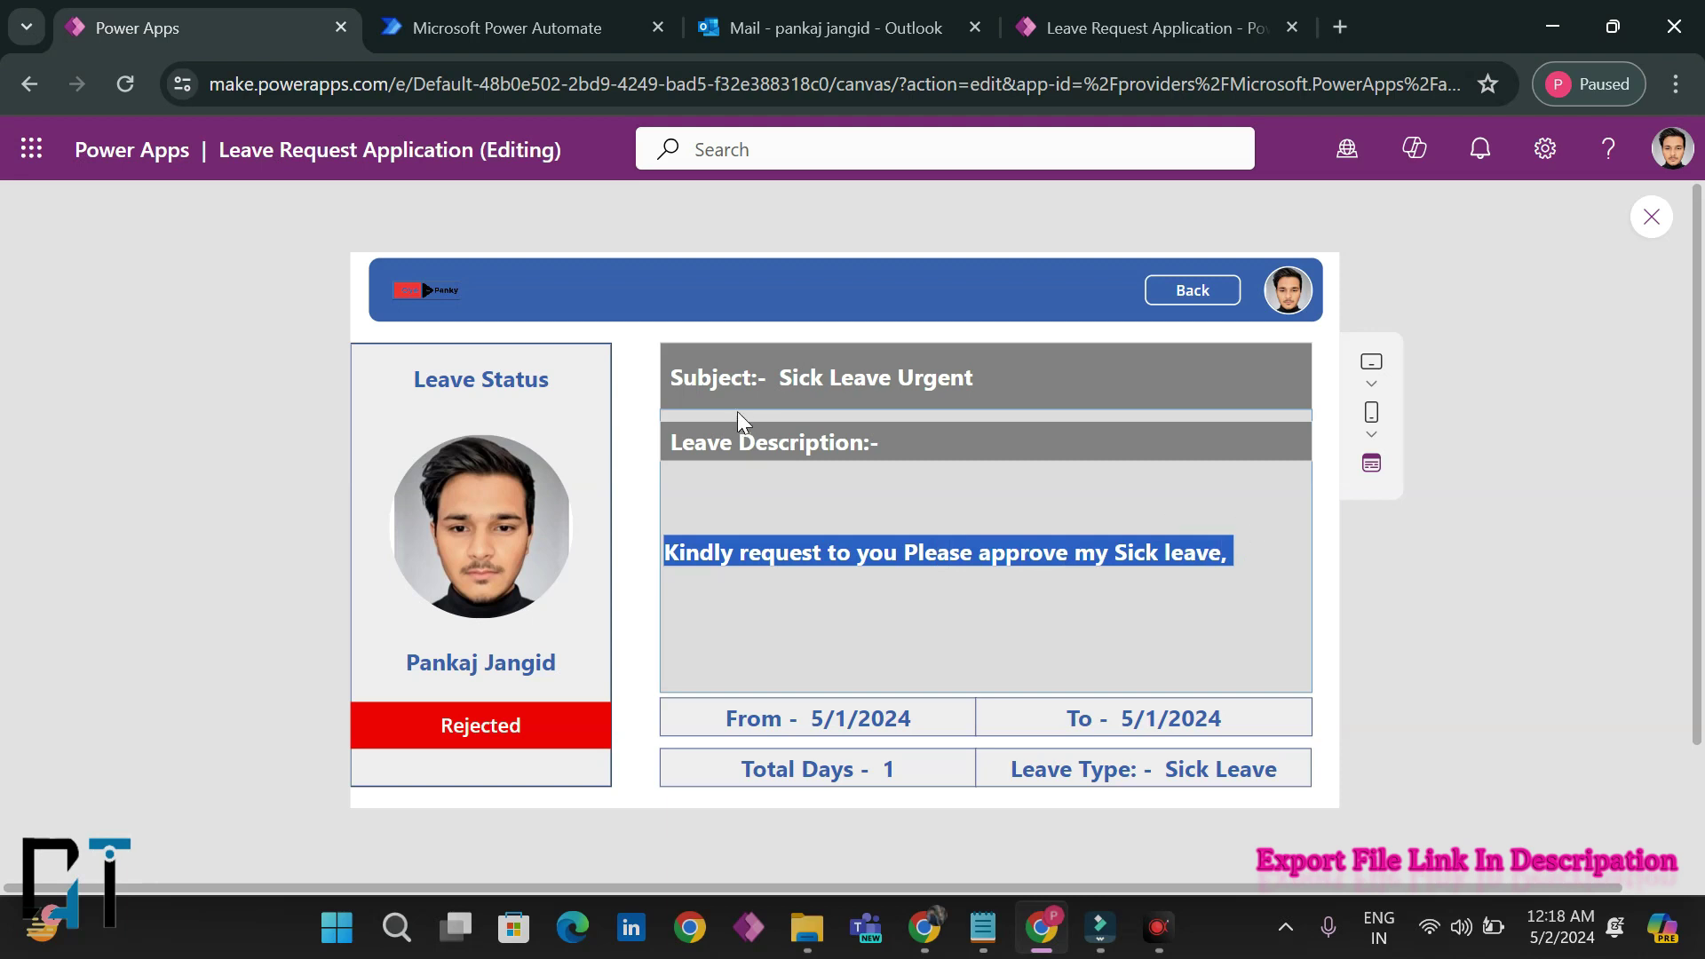
drag(767, 377, 1097, 377)
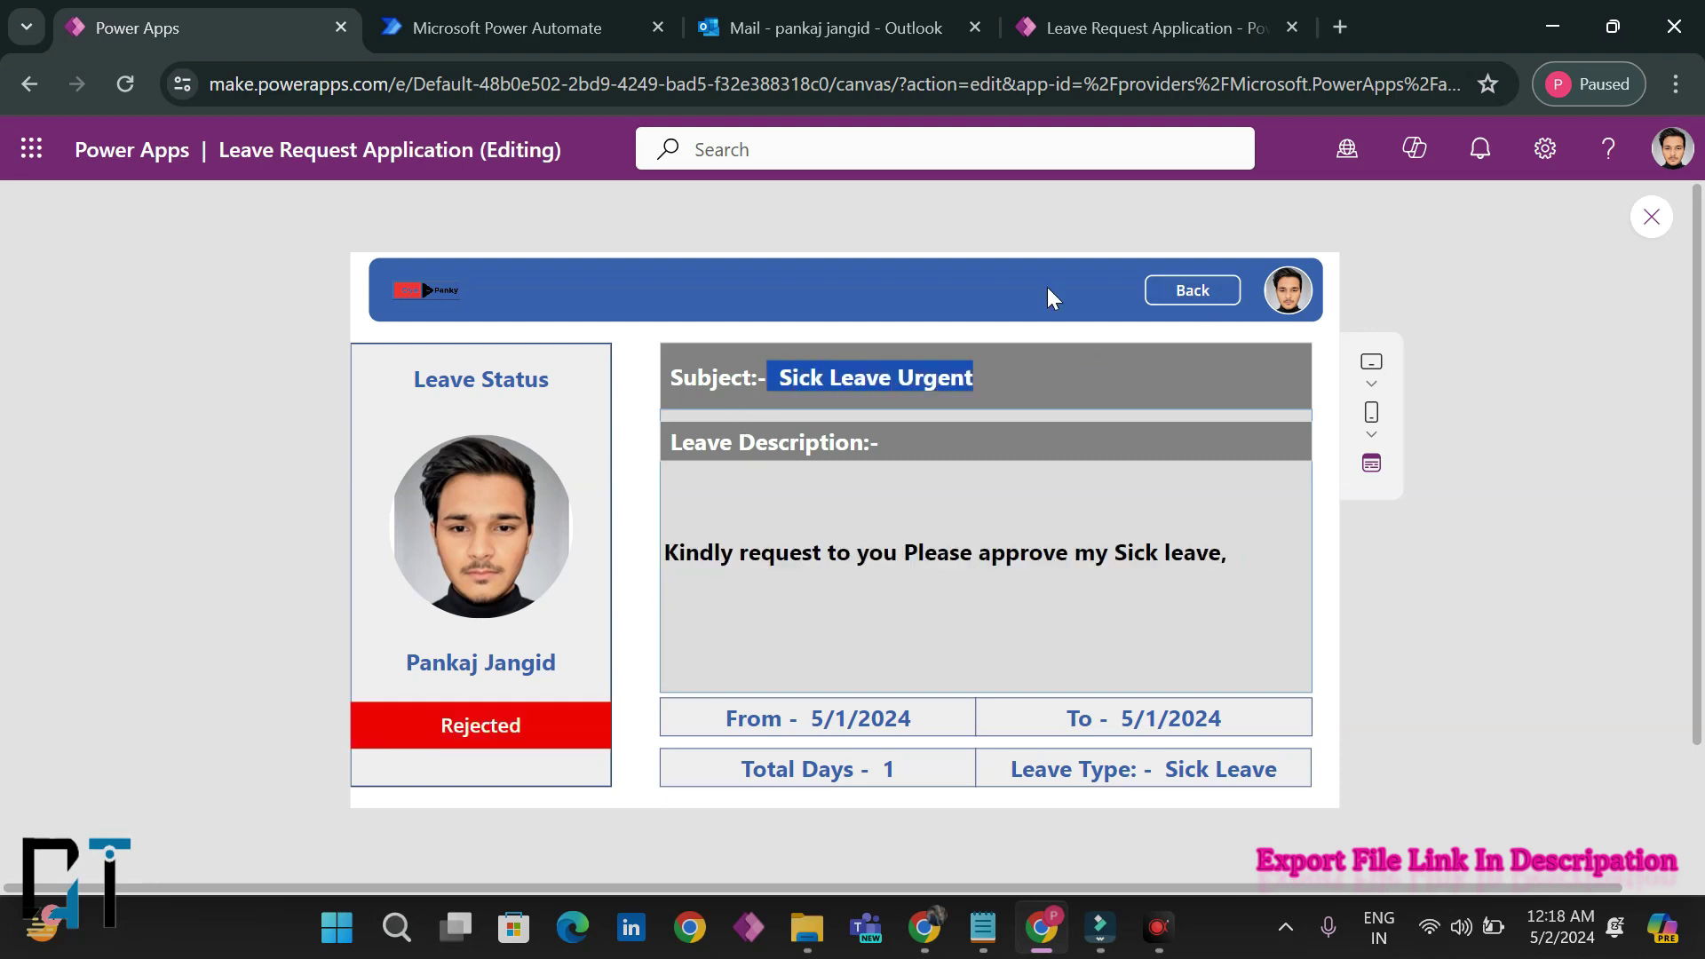
click(1175, 291)
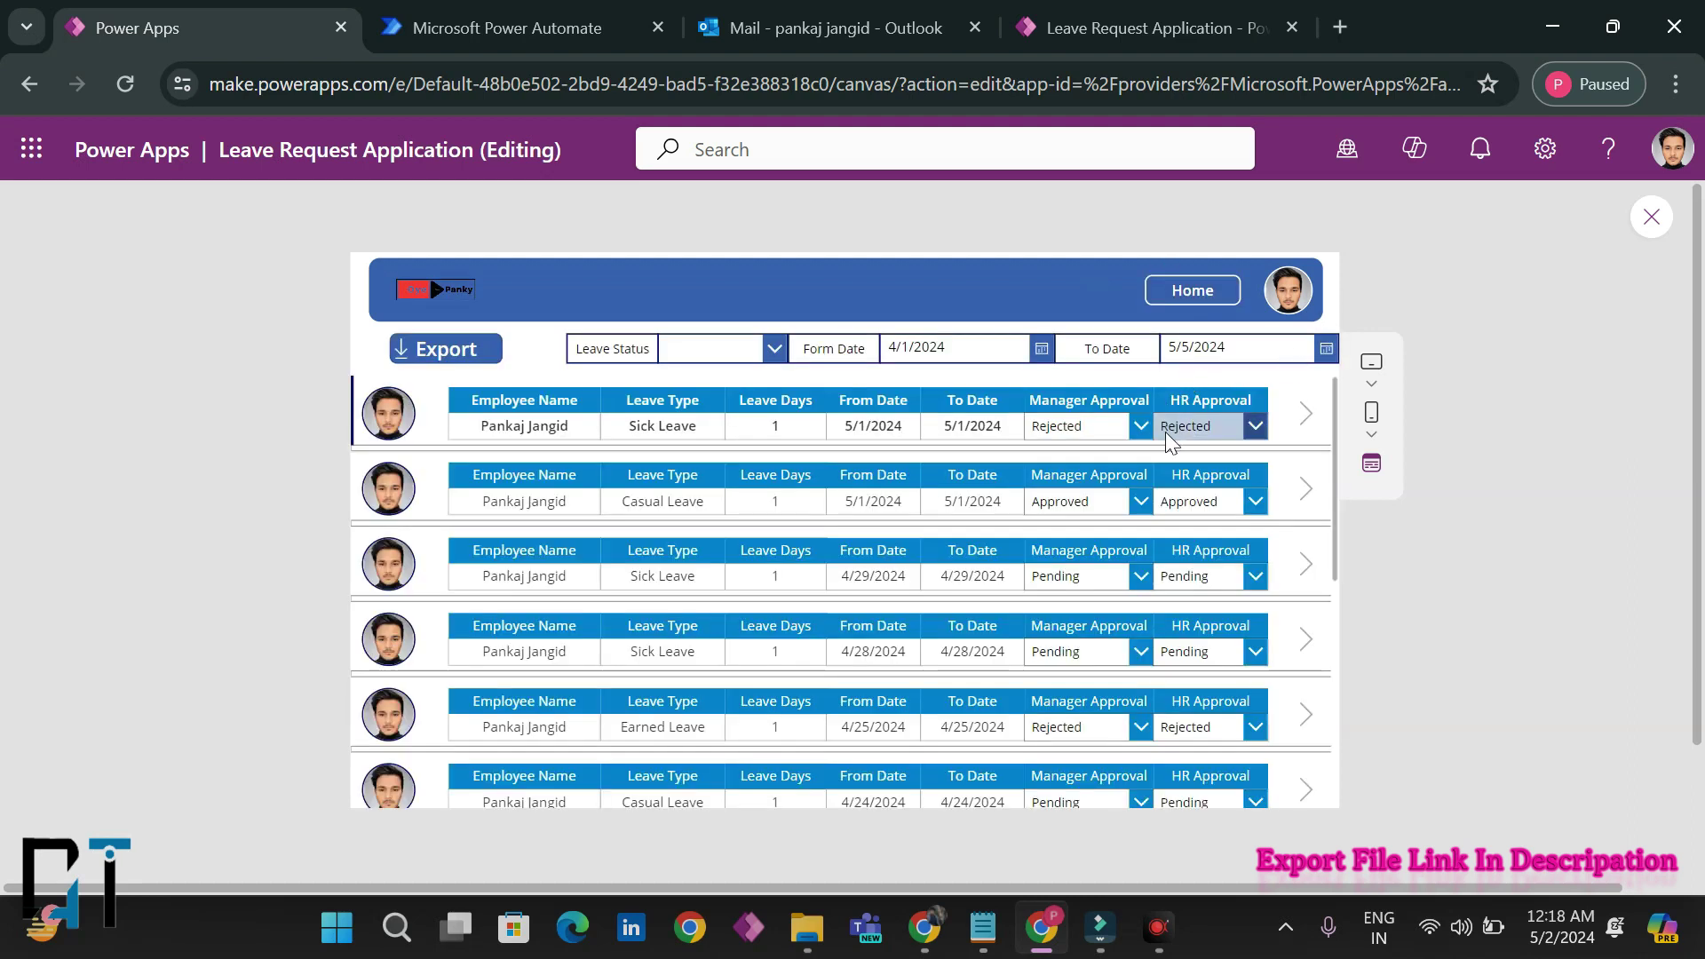
- Set both the Manager Approval and the HR Approval of the first Sick Leave request, dated 5/1/2024, to Approved
click(1116, 442)
click(1090, 453)
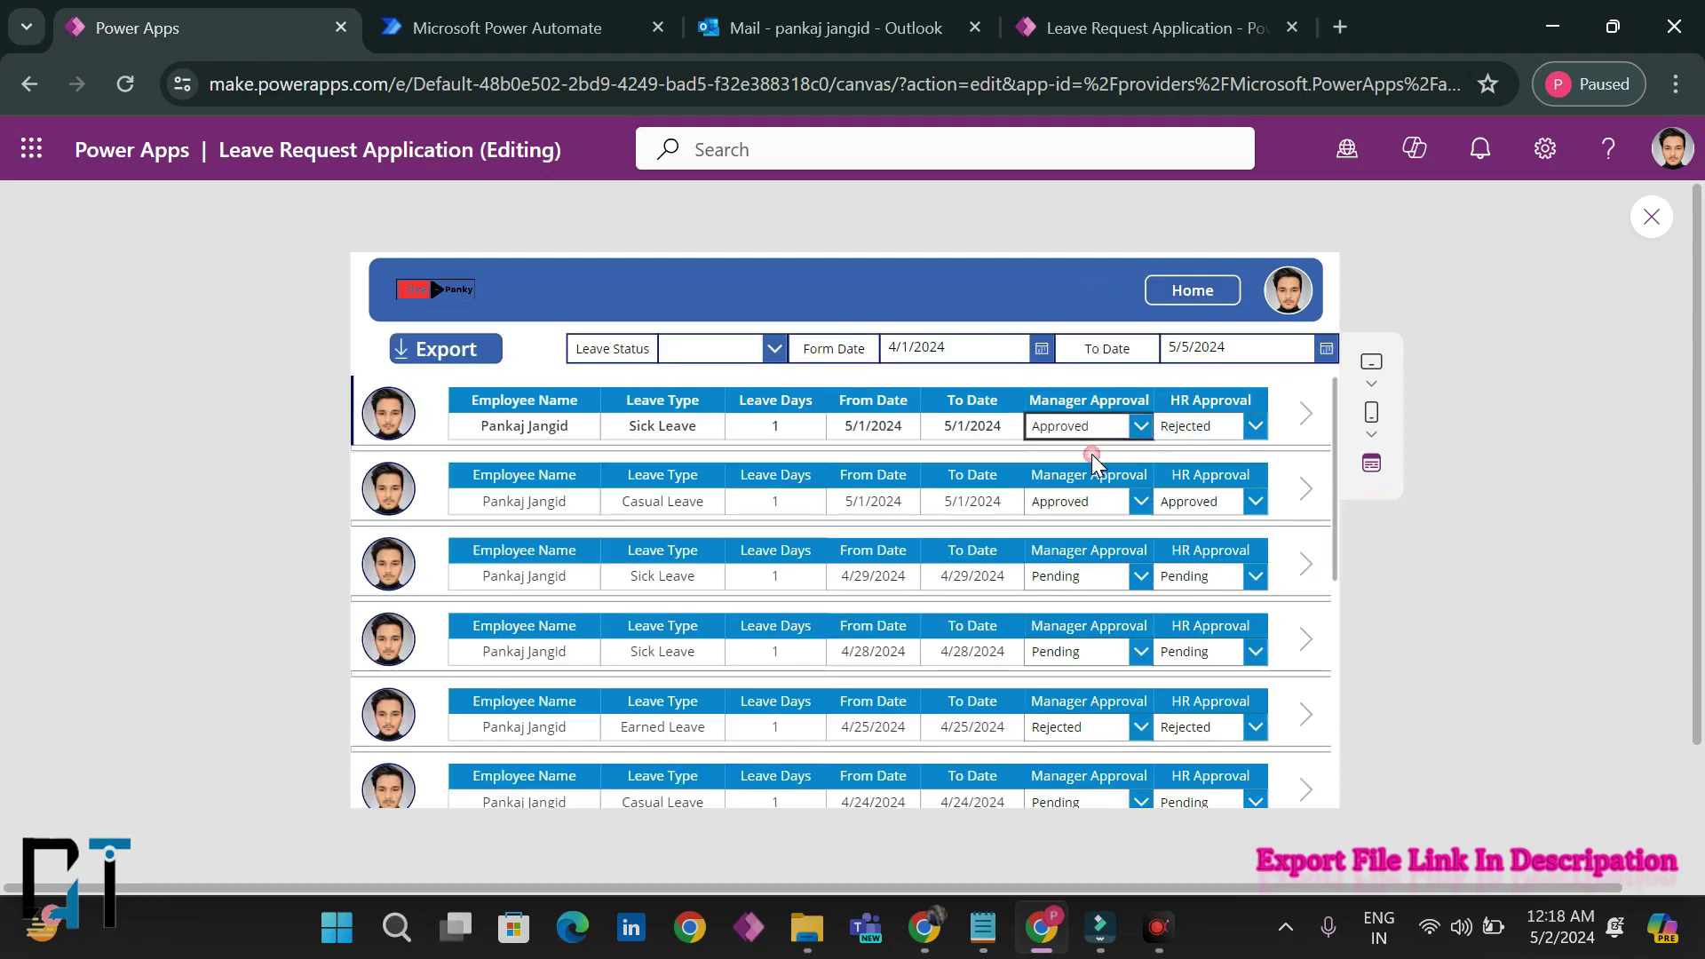
click(1182, 435)
click(1185, 455)
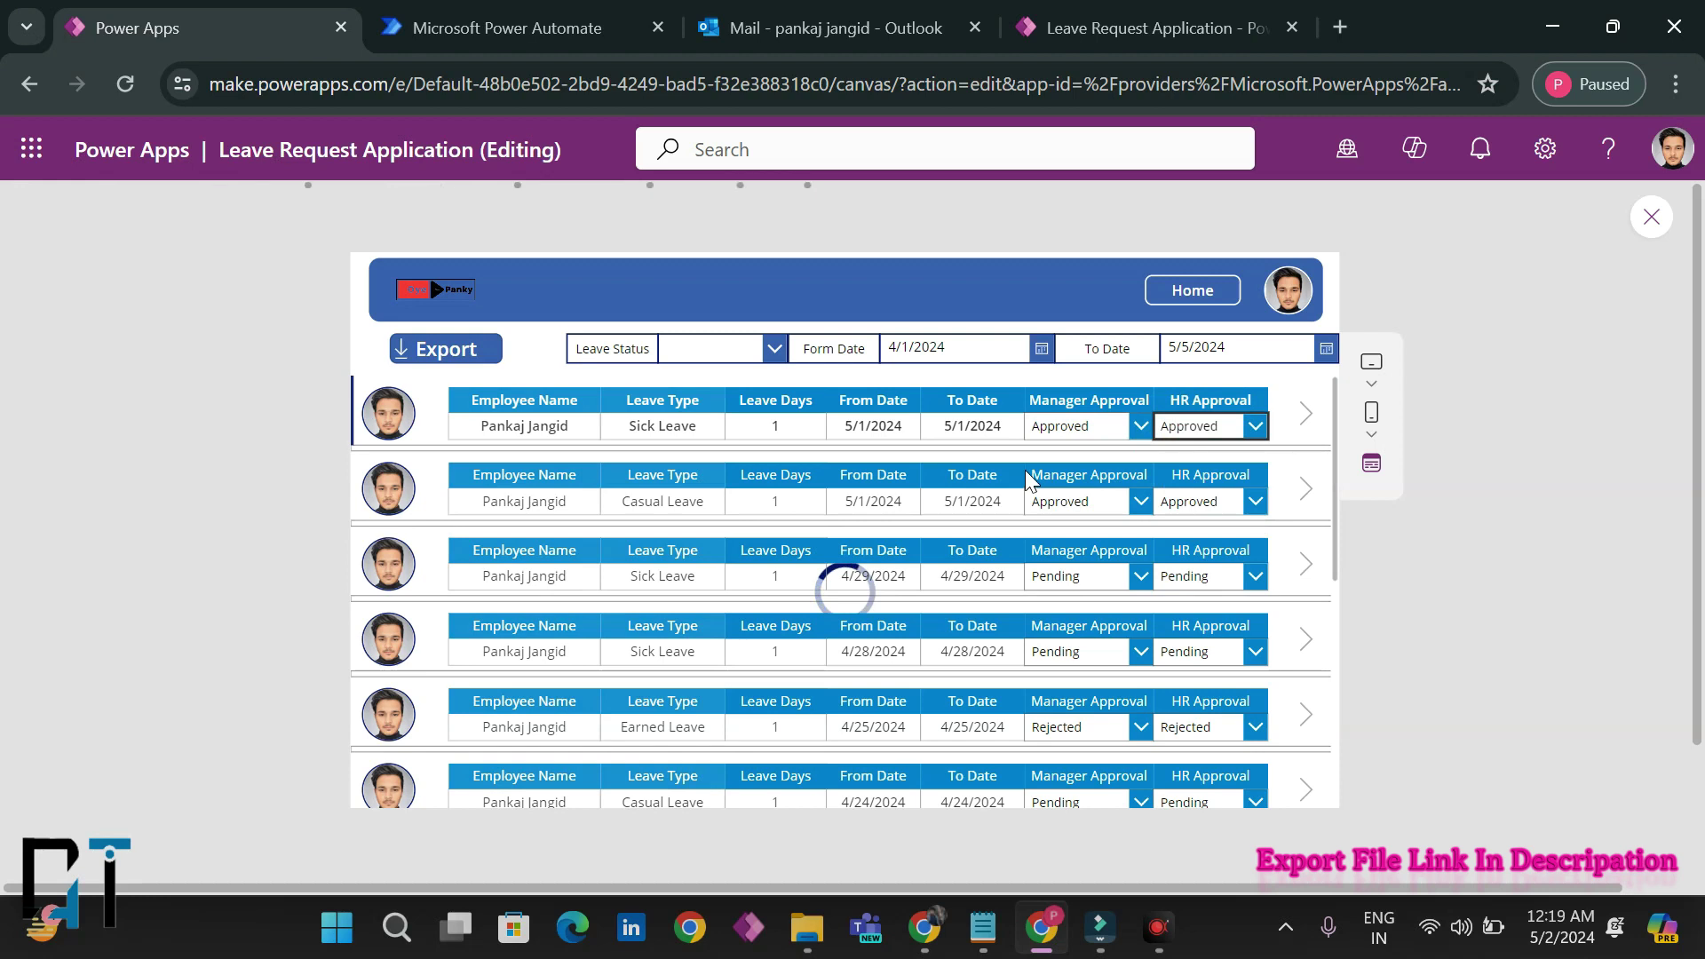
- Compare the leave status on the detail pages of the 5/1/2024 Sick Leave, 4/29/2024 Sick Leave and 4/25/2024 Earned Leave requests
click(1305, 418)
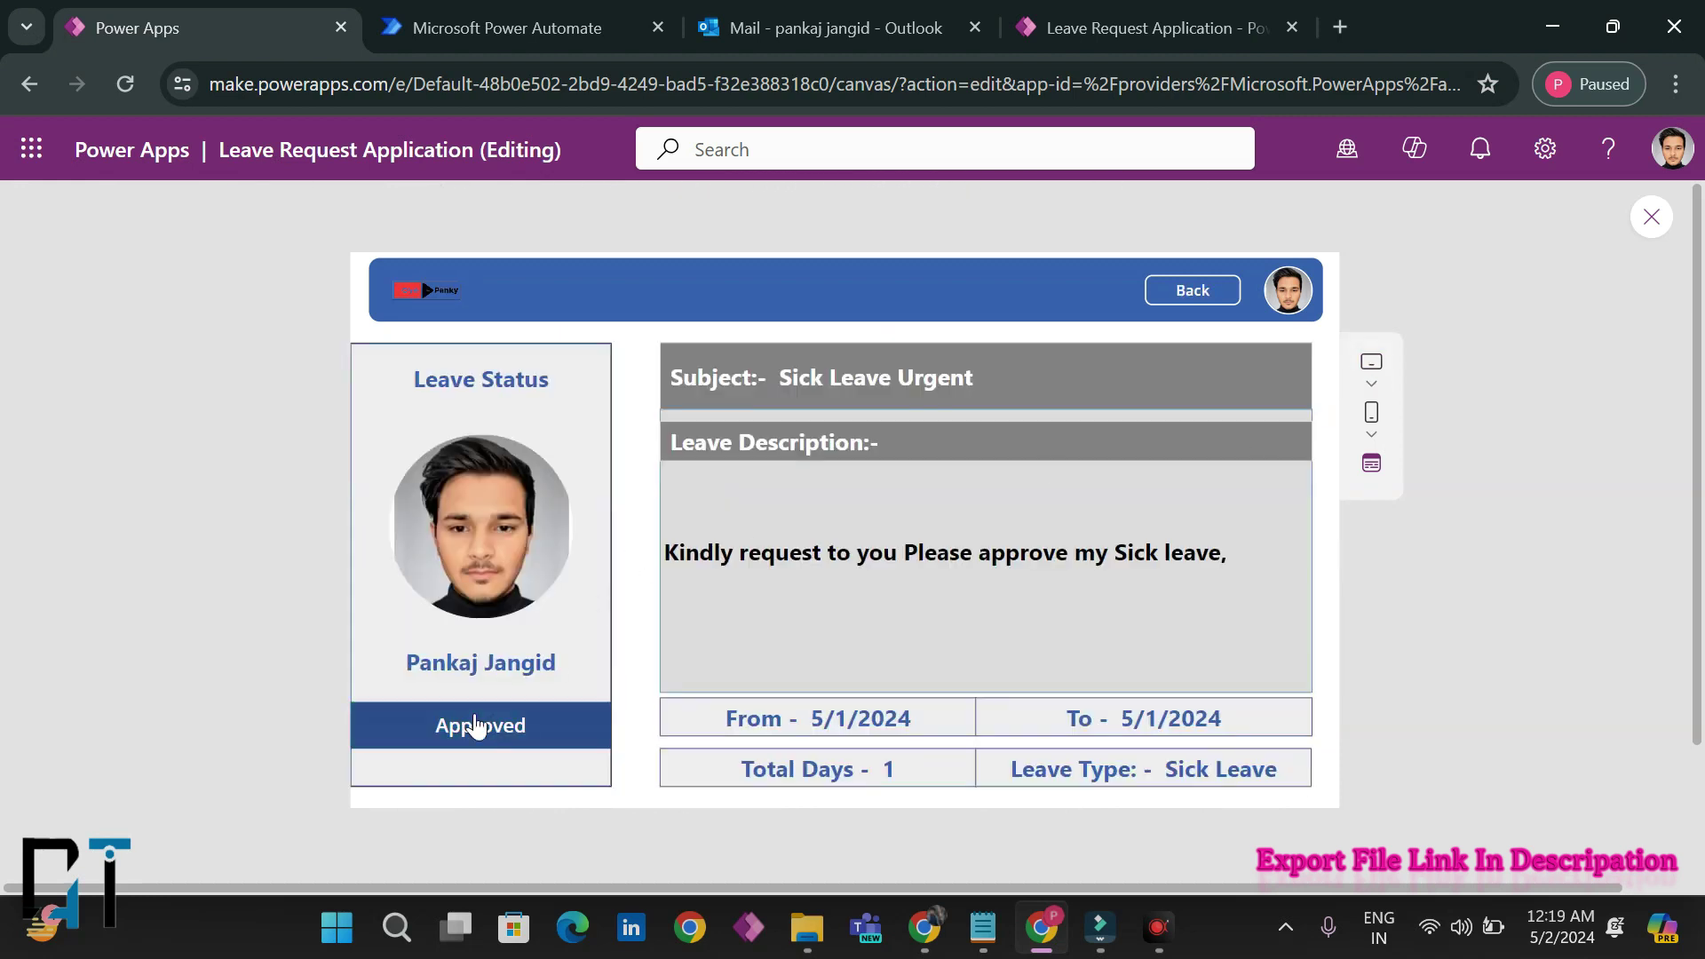
click(1193, 290)
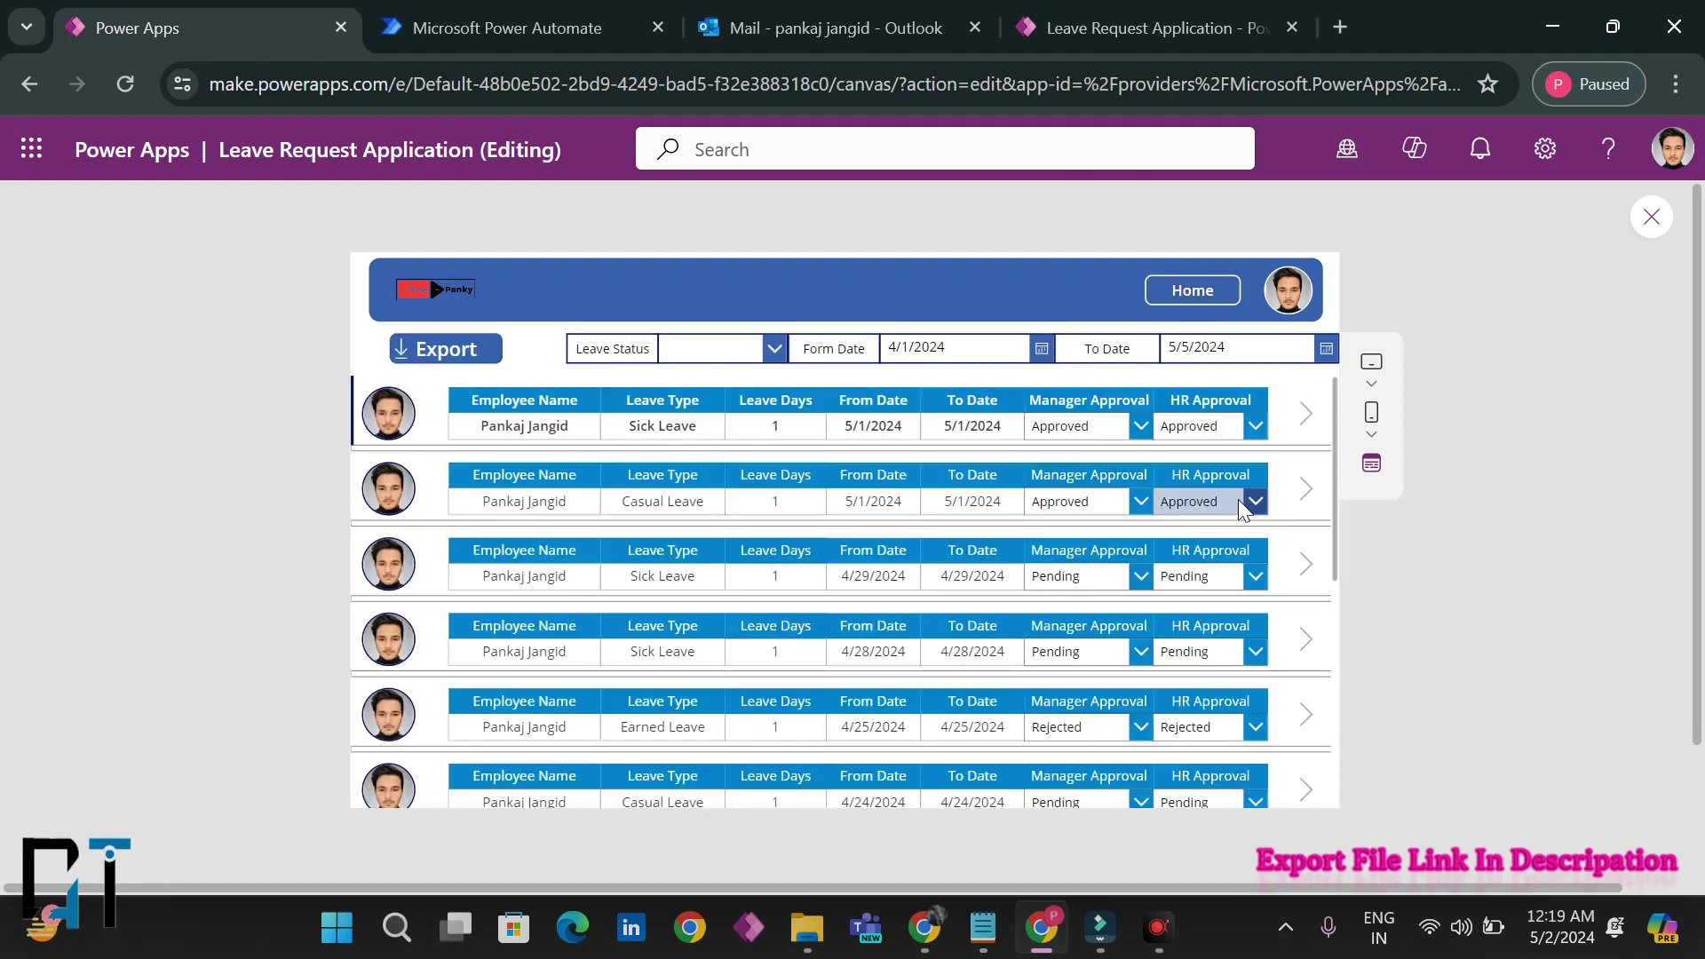
click(1312, 577)
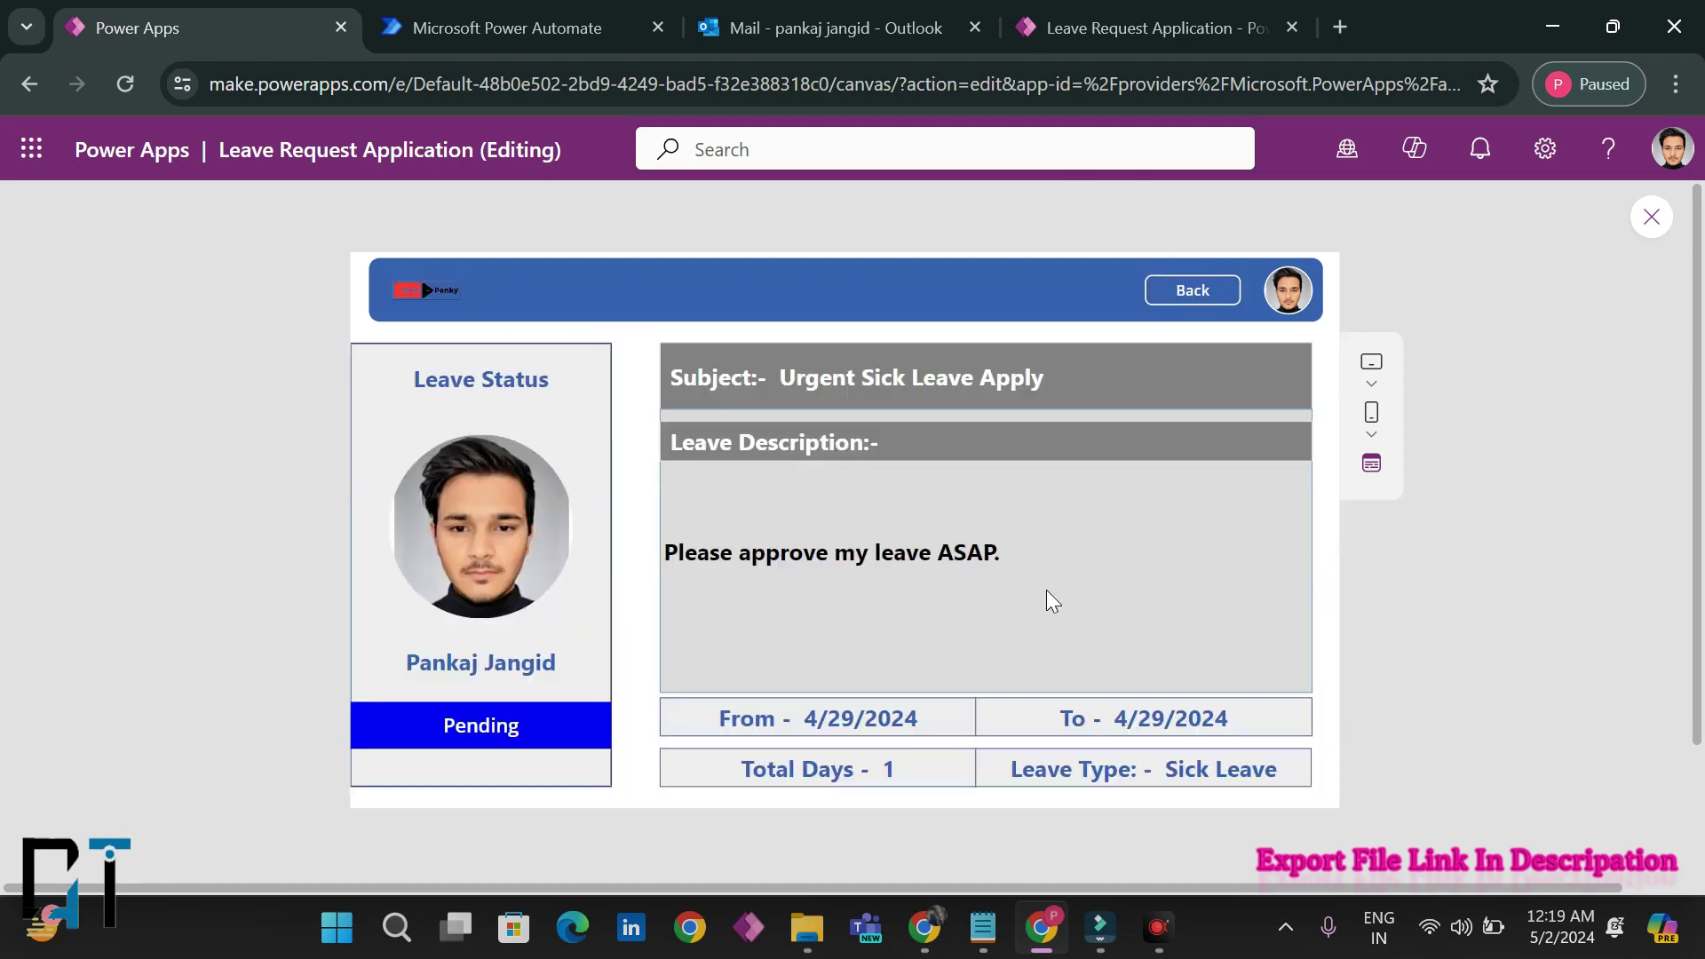
click(1191, 294)
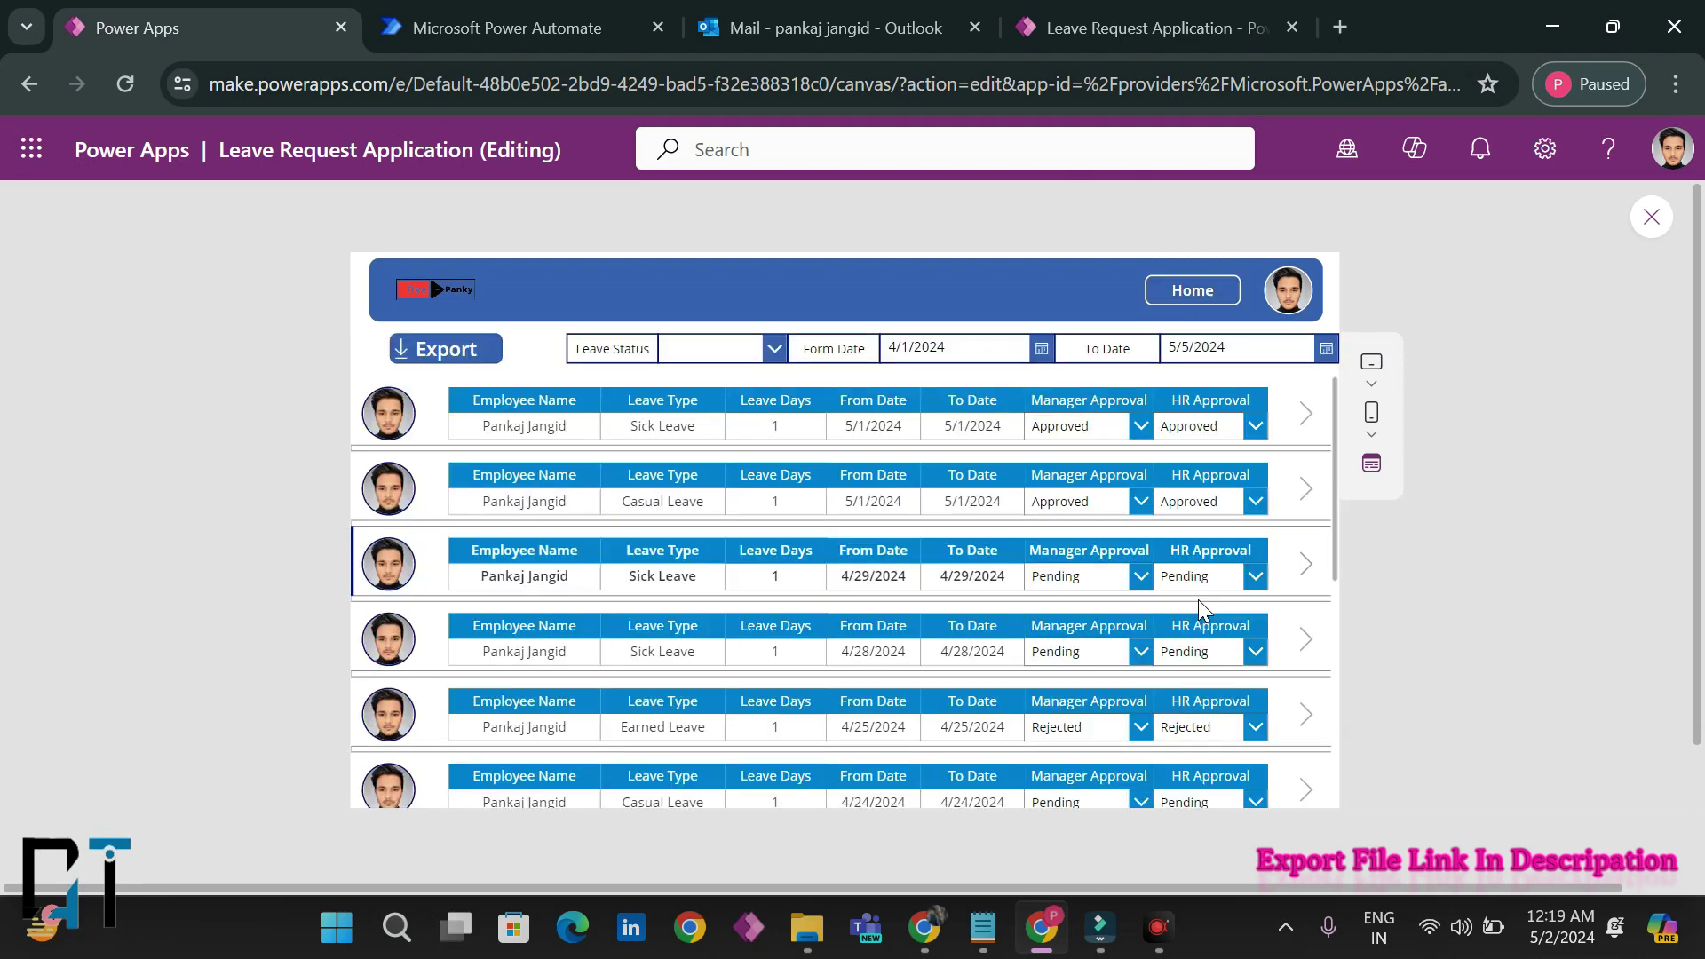
click(1297, 672)
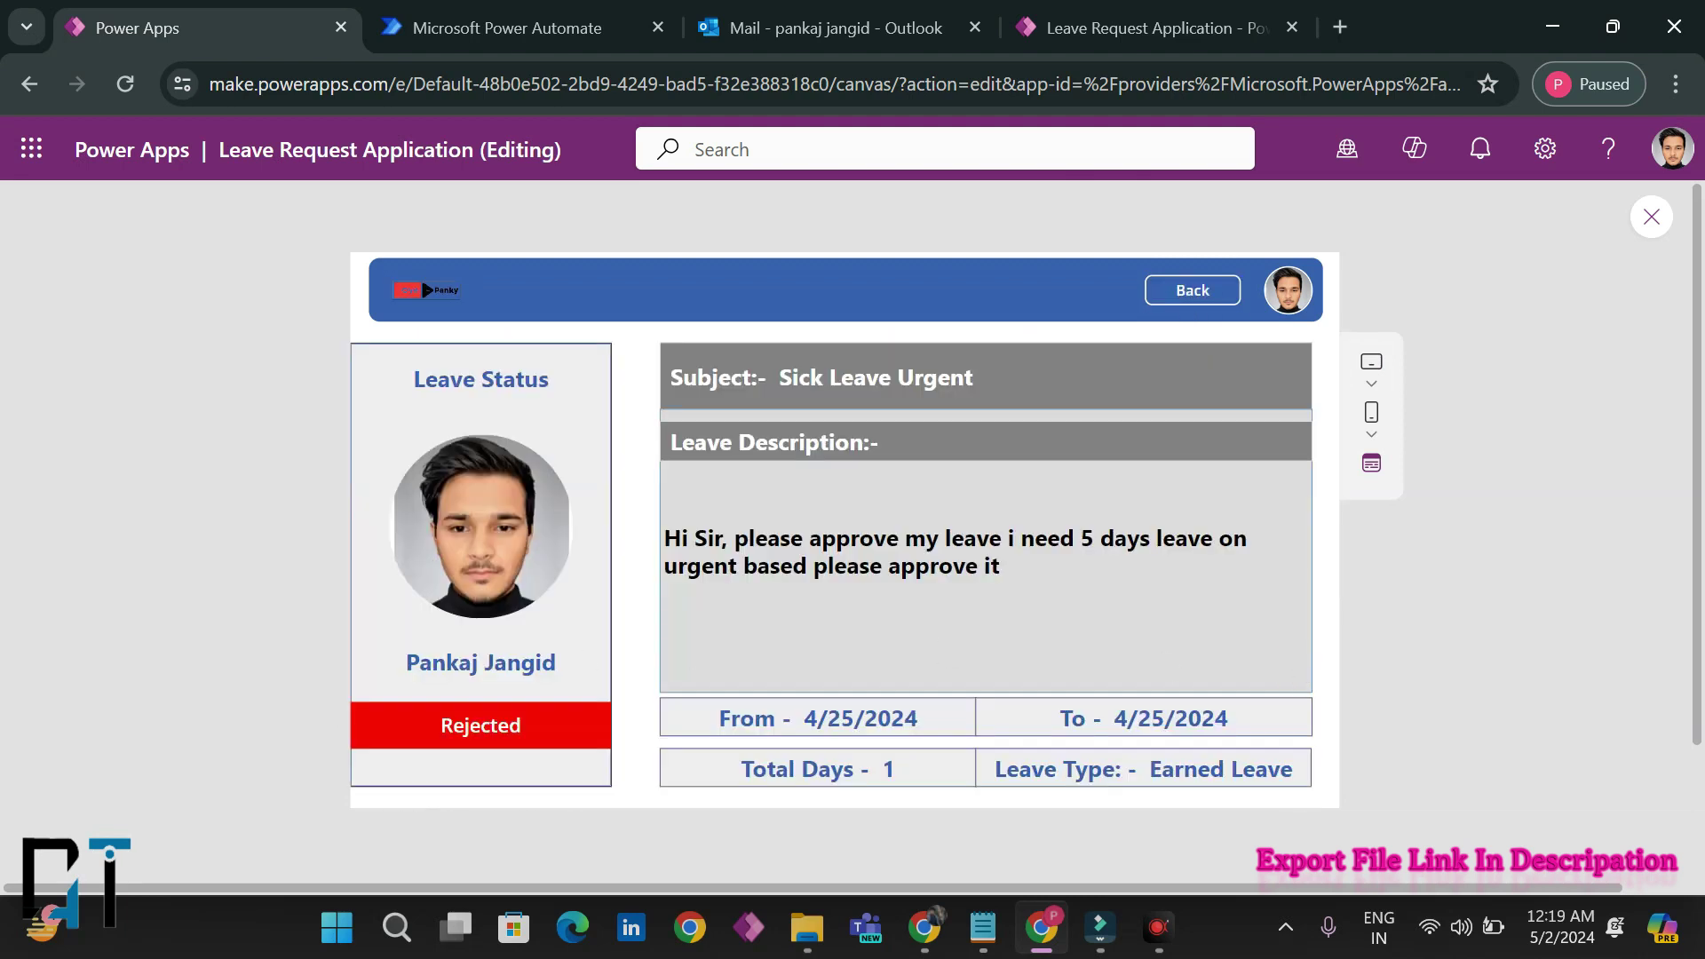
click(1184, 293)
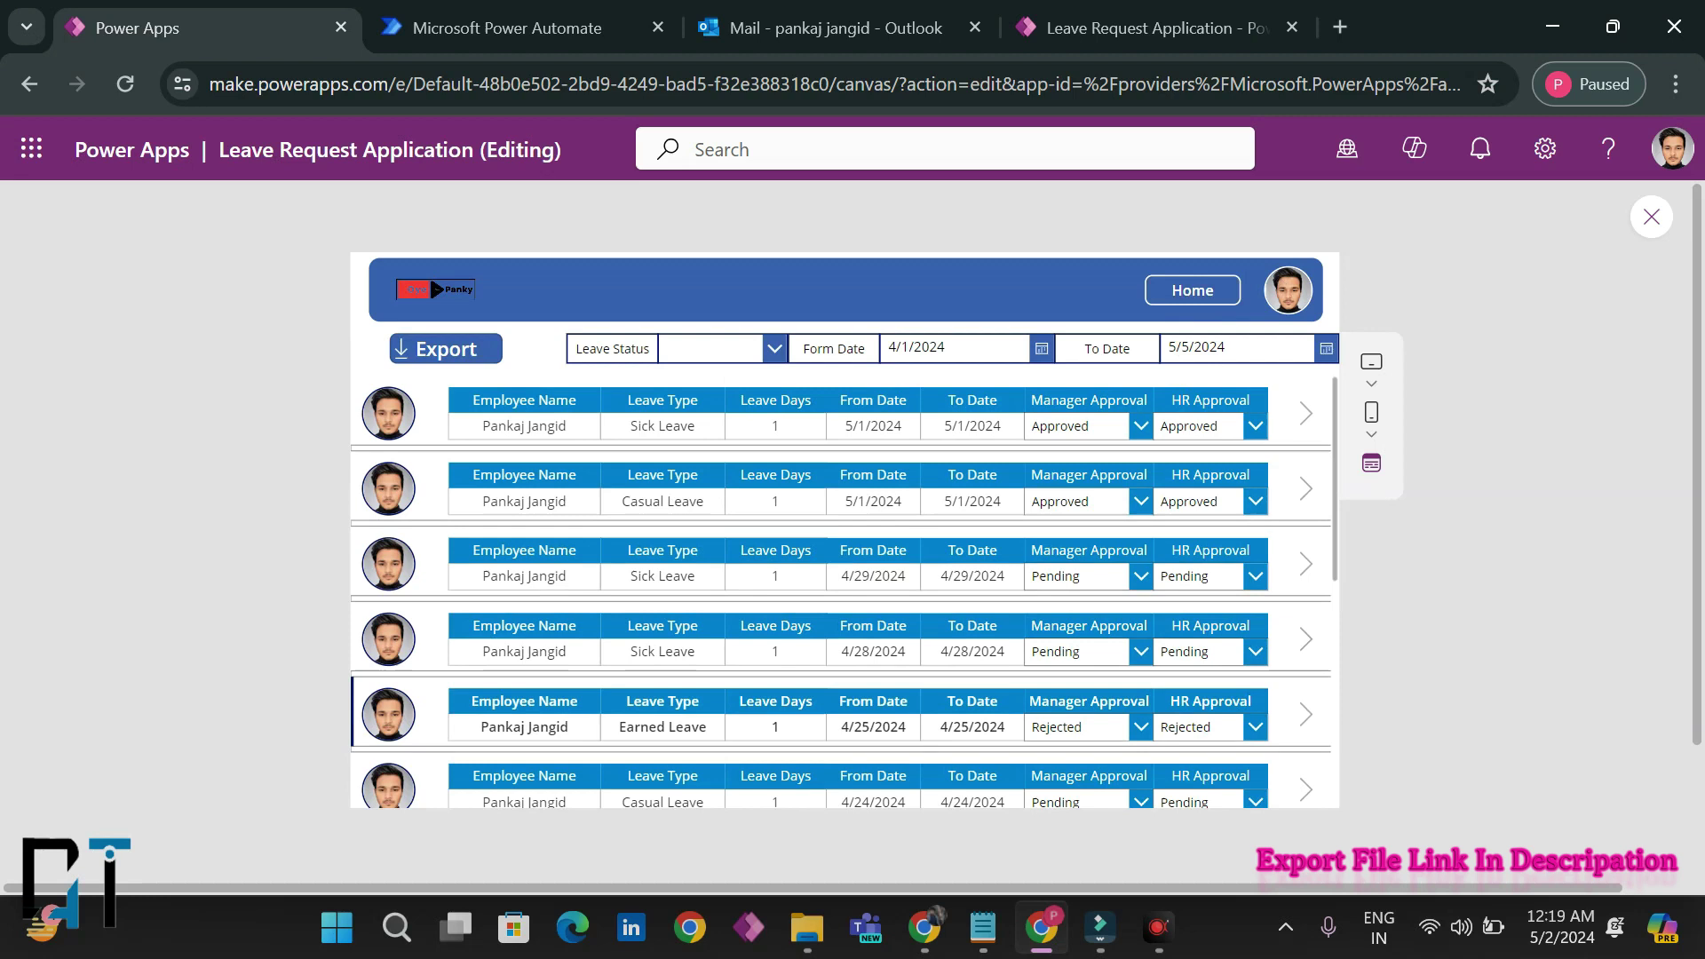
click(1299, 409)
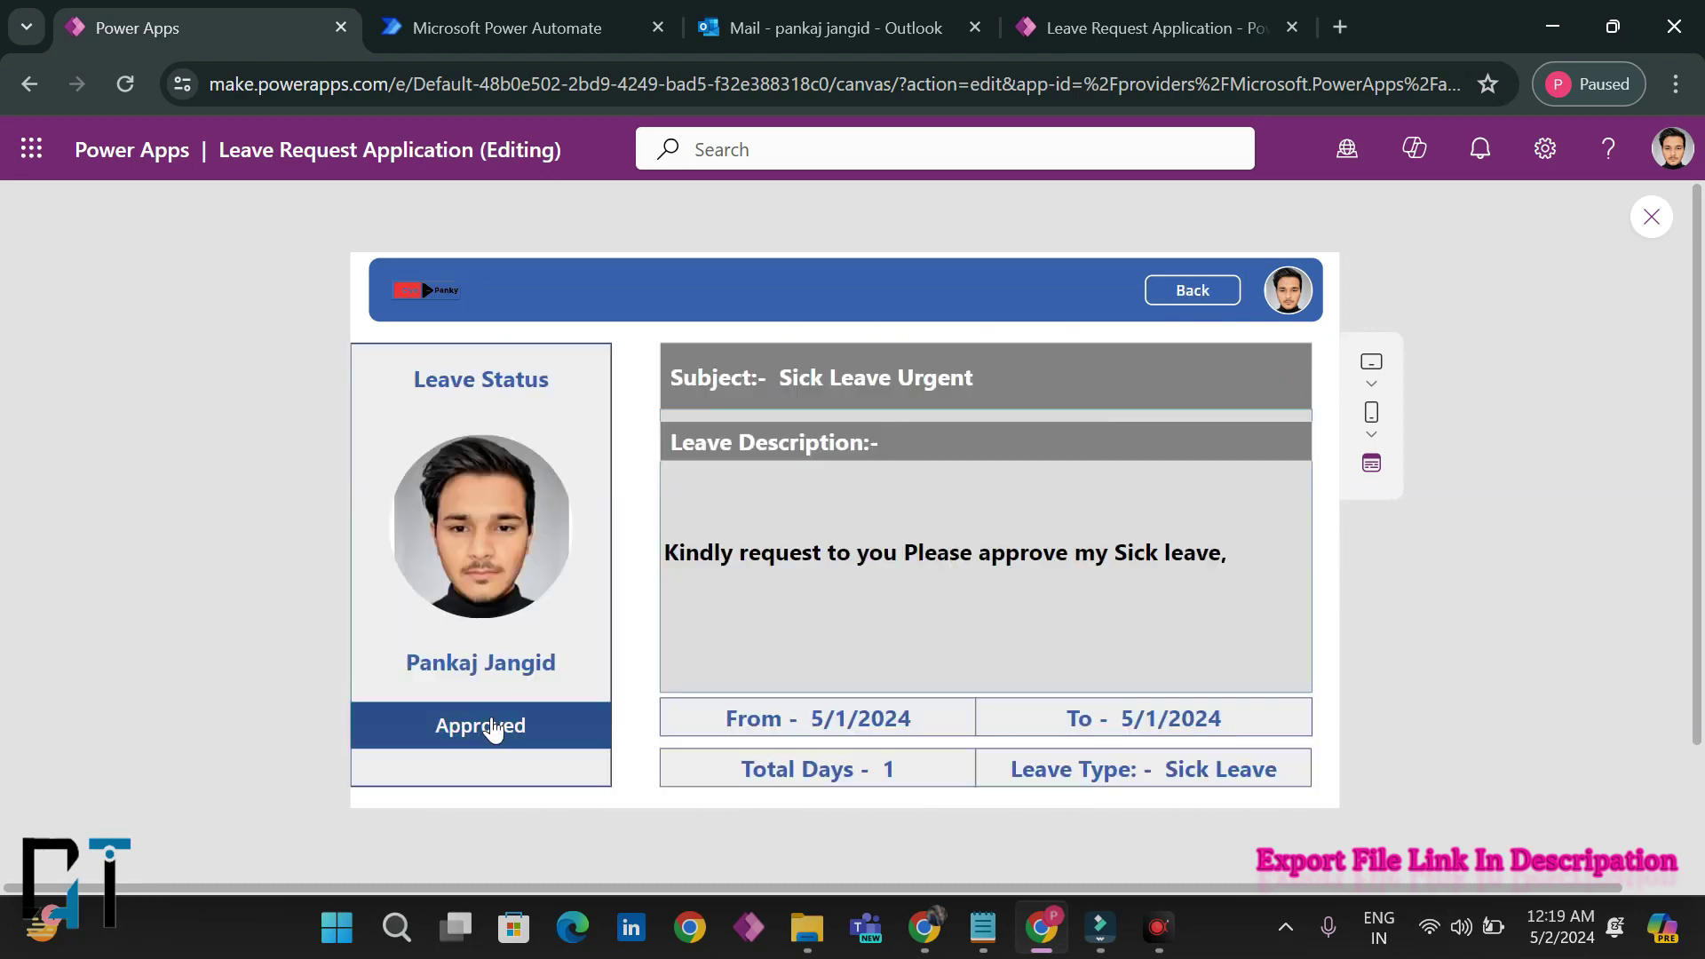
click(1190, 302)
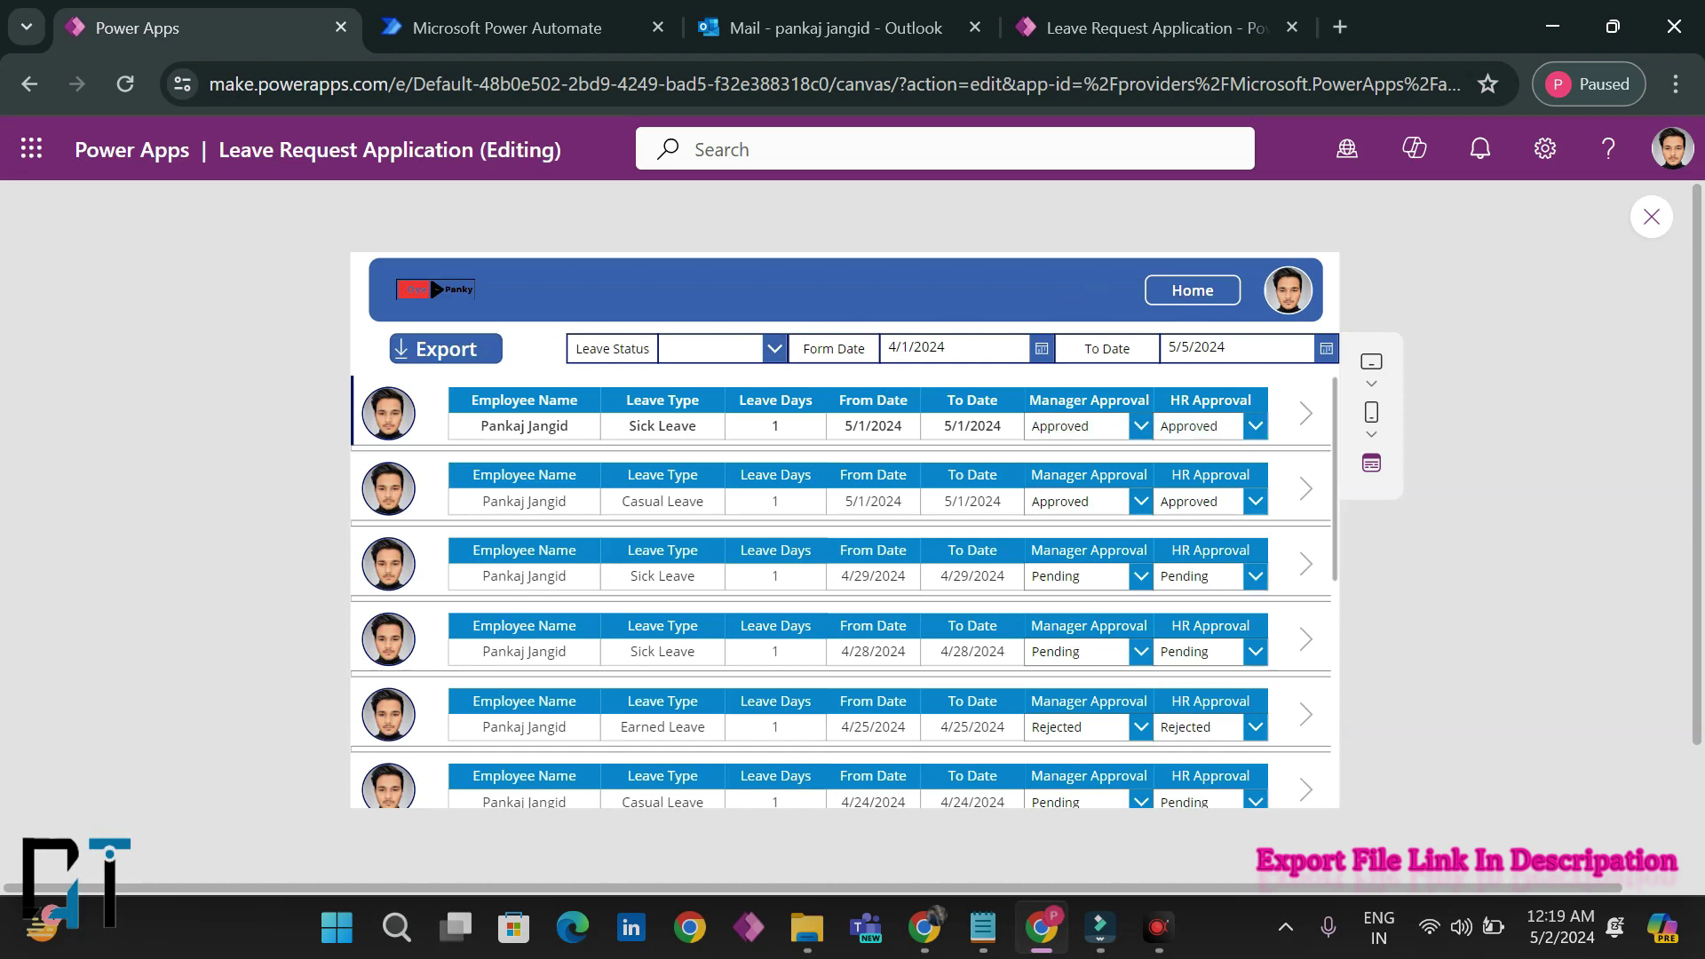
- Export the leave requests from the manager screen to an Excel workbook and inspect the exported data's leave type column
scroll(1168, 648, down, 1)
scroll(1169, 648, down, 2)
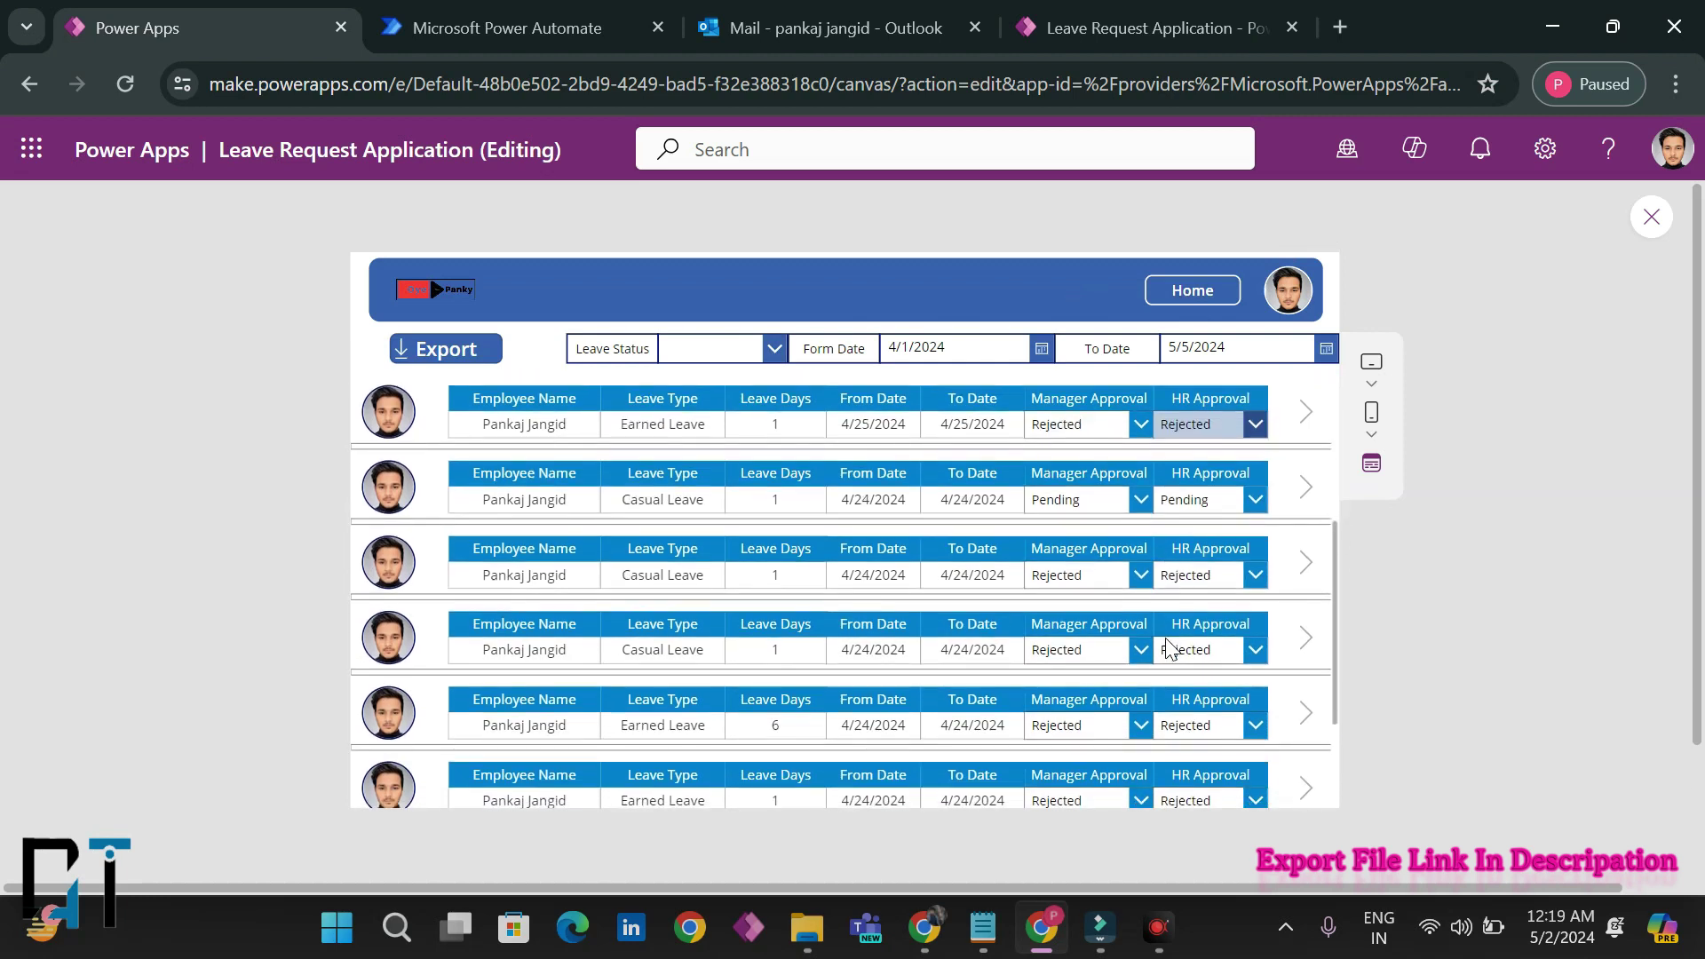
scroll(1169, 648, up, 1)
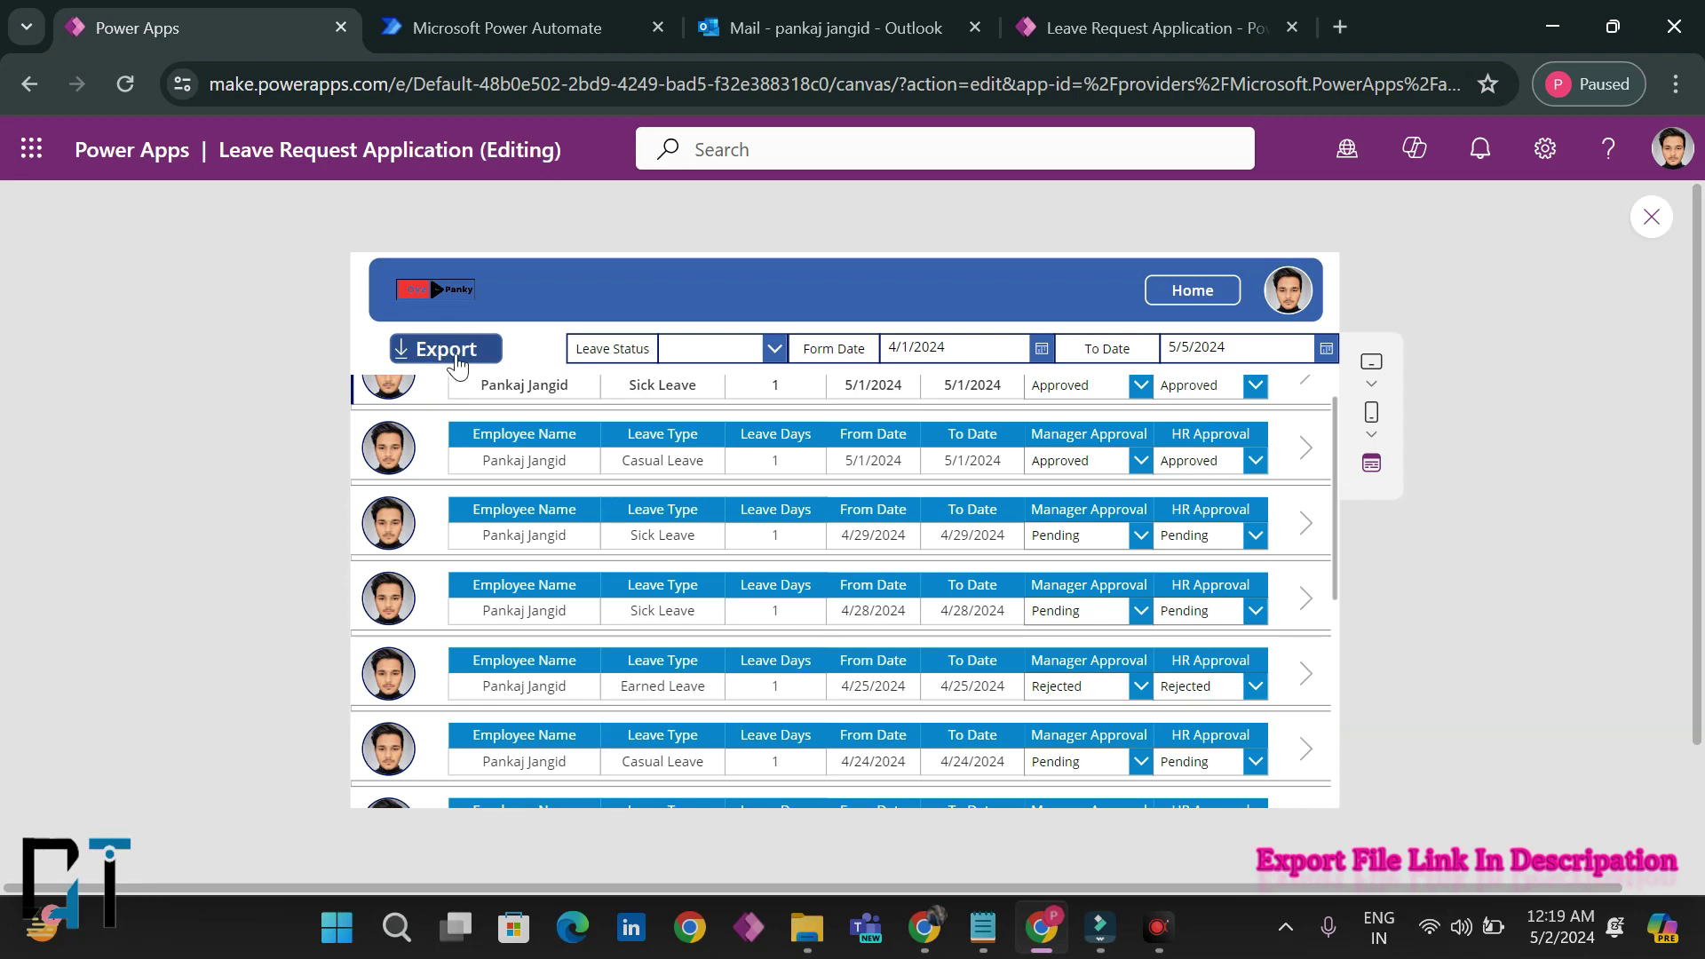
click(455, 352)
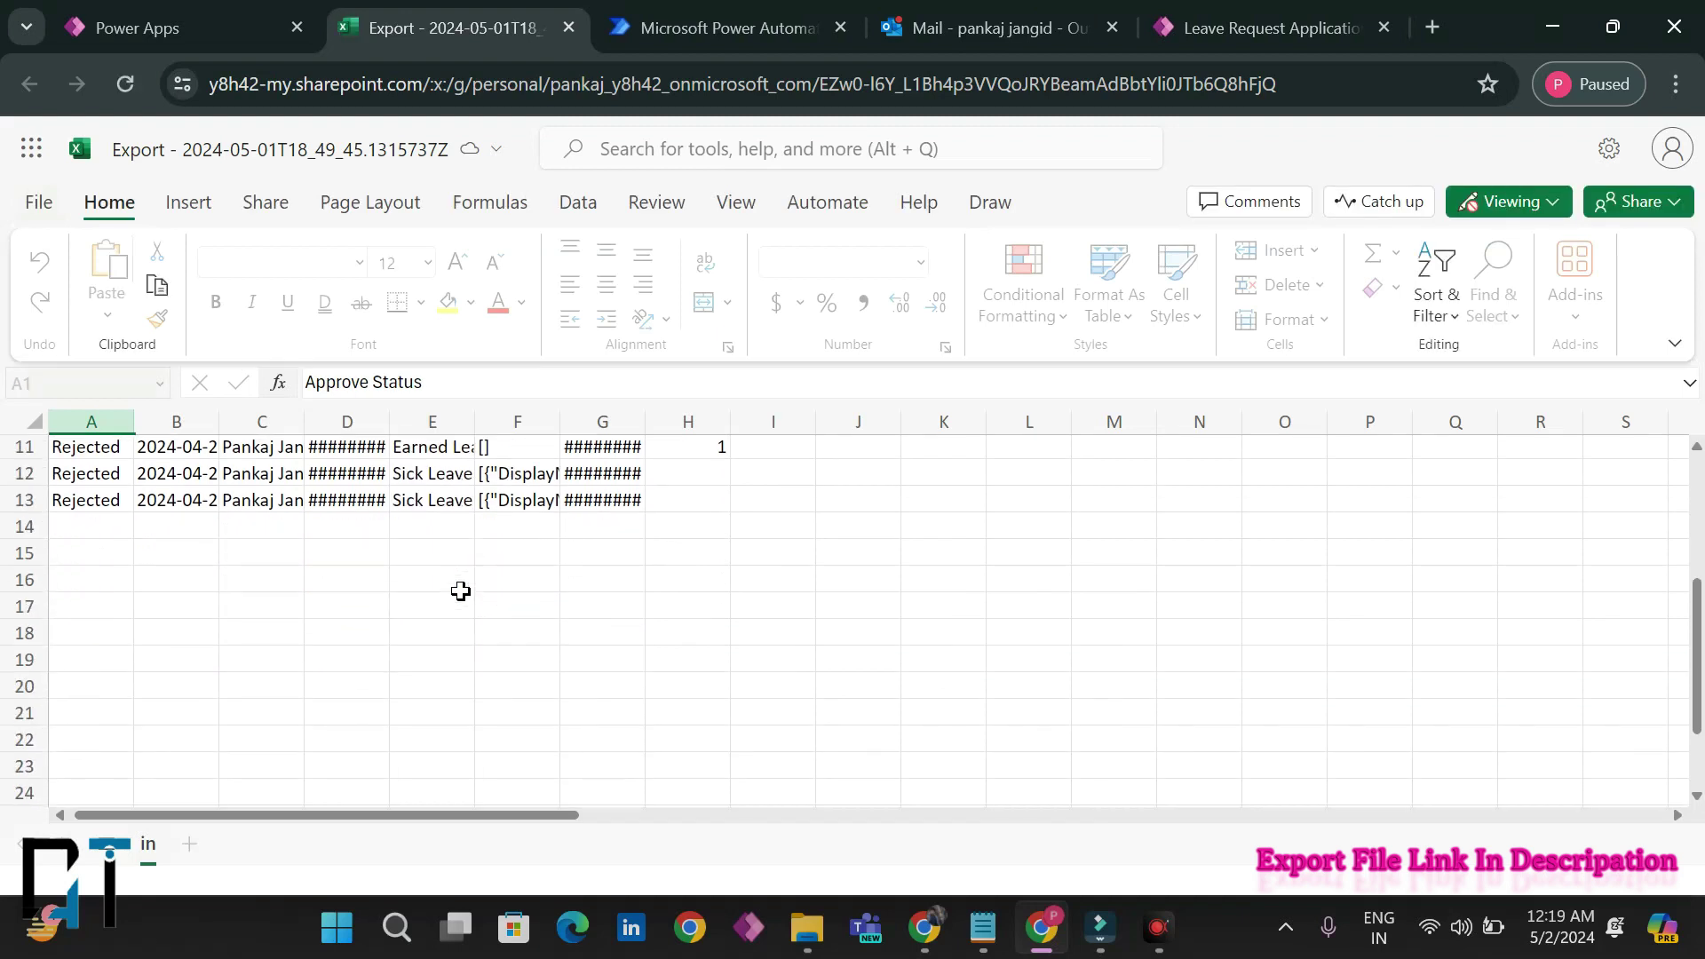
drag(390, 422, 477, 424)
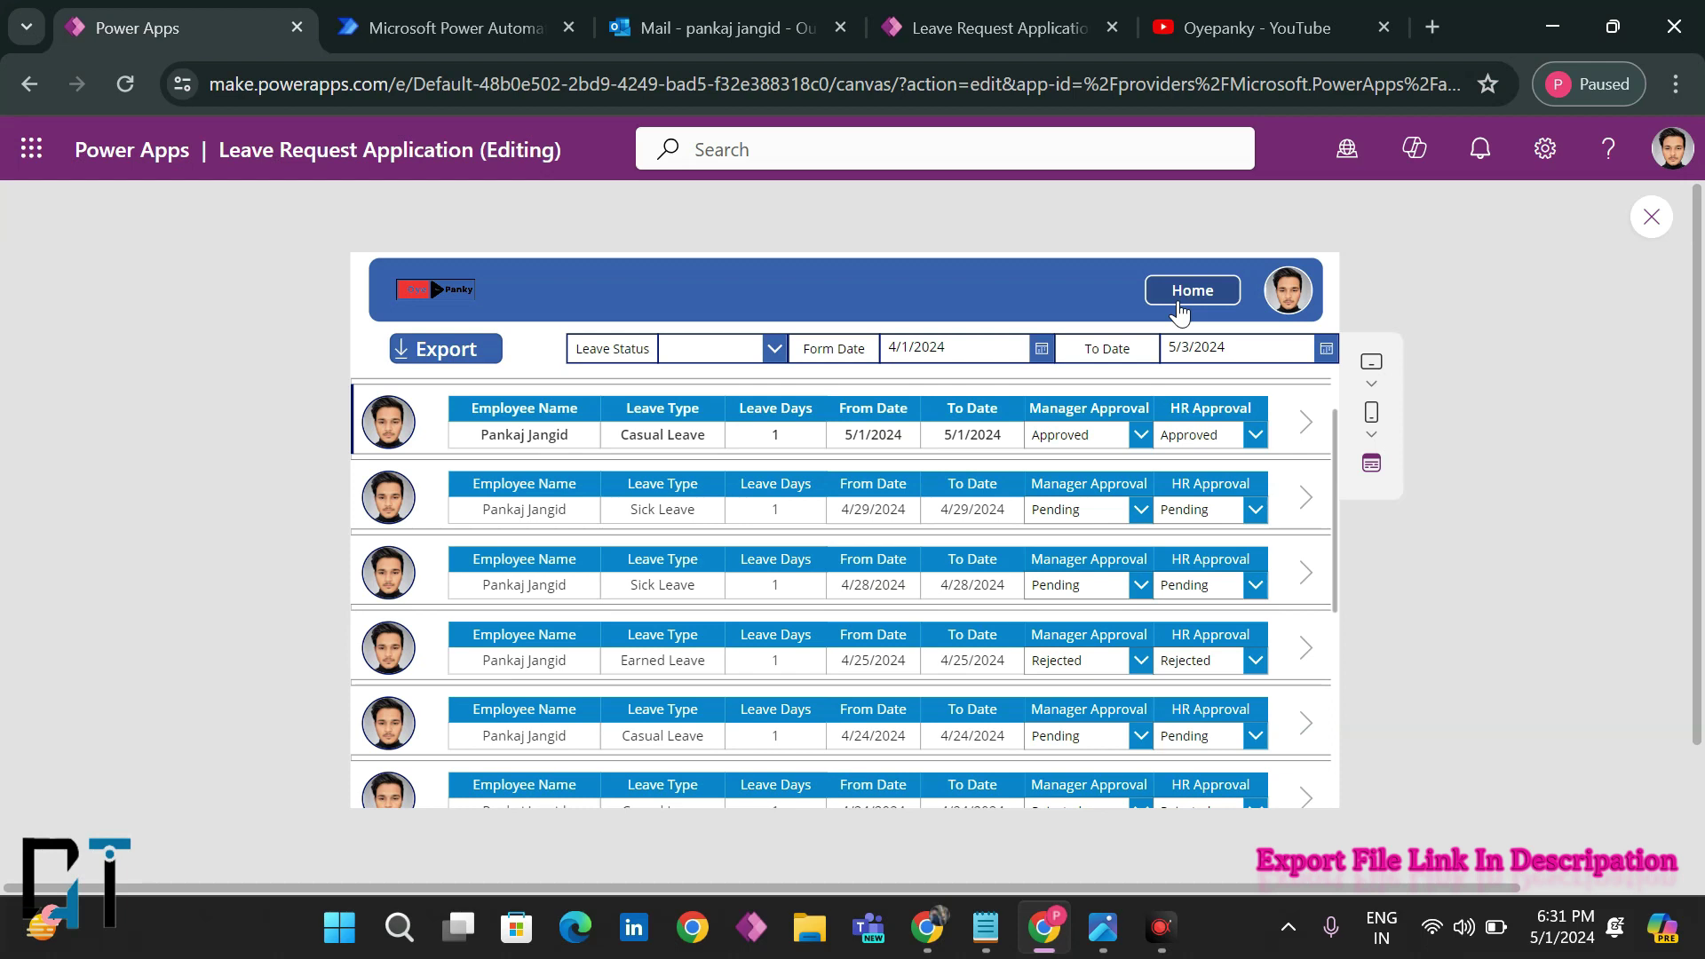
- Switch to Outlook and examine the manager and HR approval emails for the Sick Leave request, received at 6:26 PM and 6:27 PM
click(654, 3)
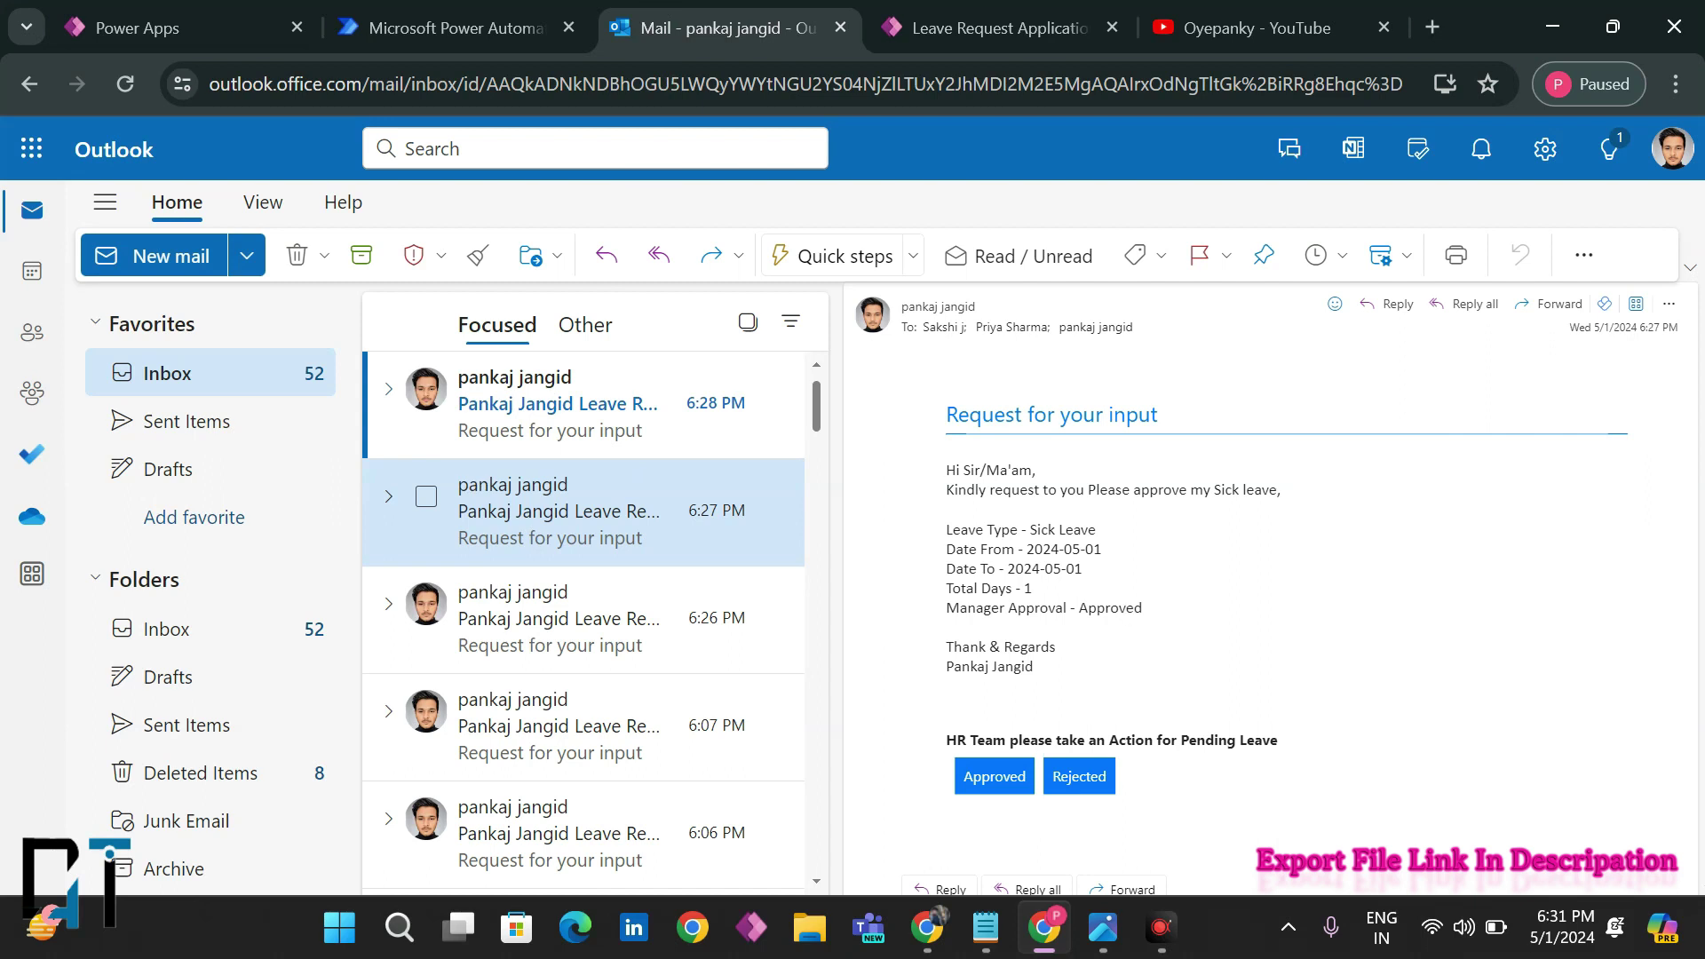
click(551, 652)
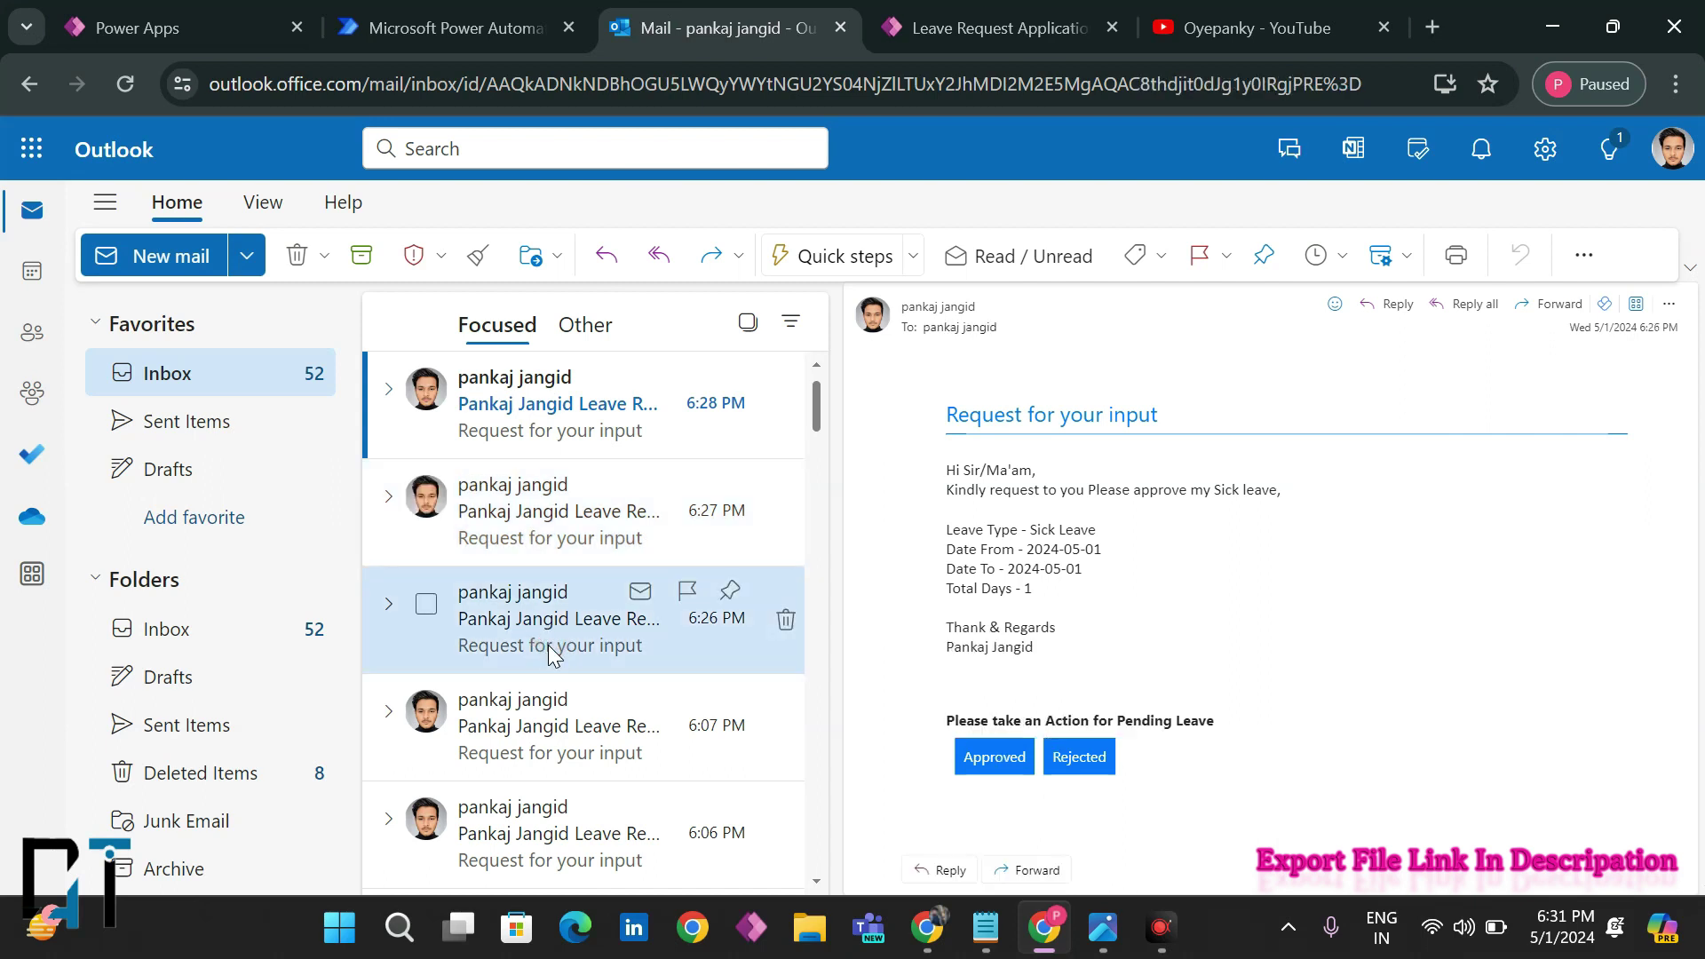
click(573, 538)
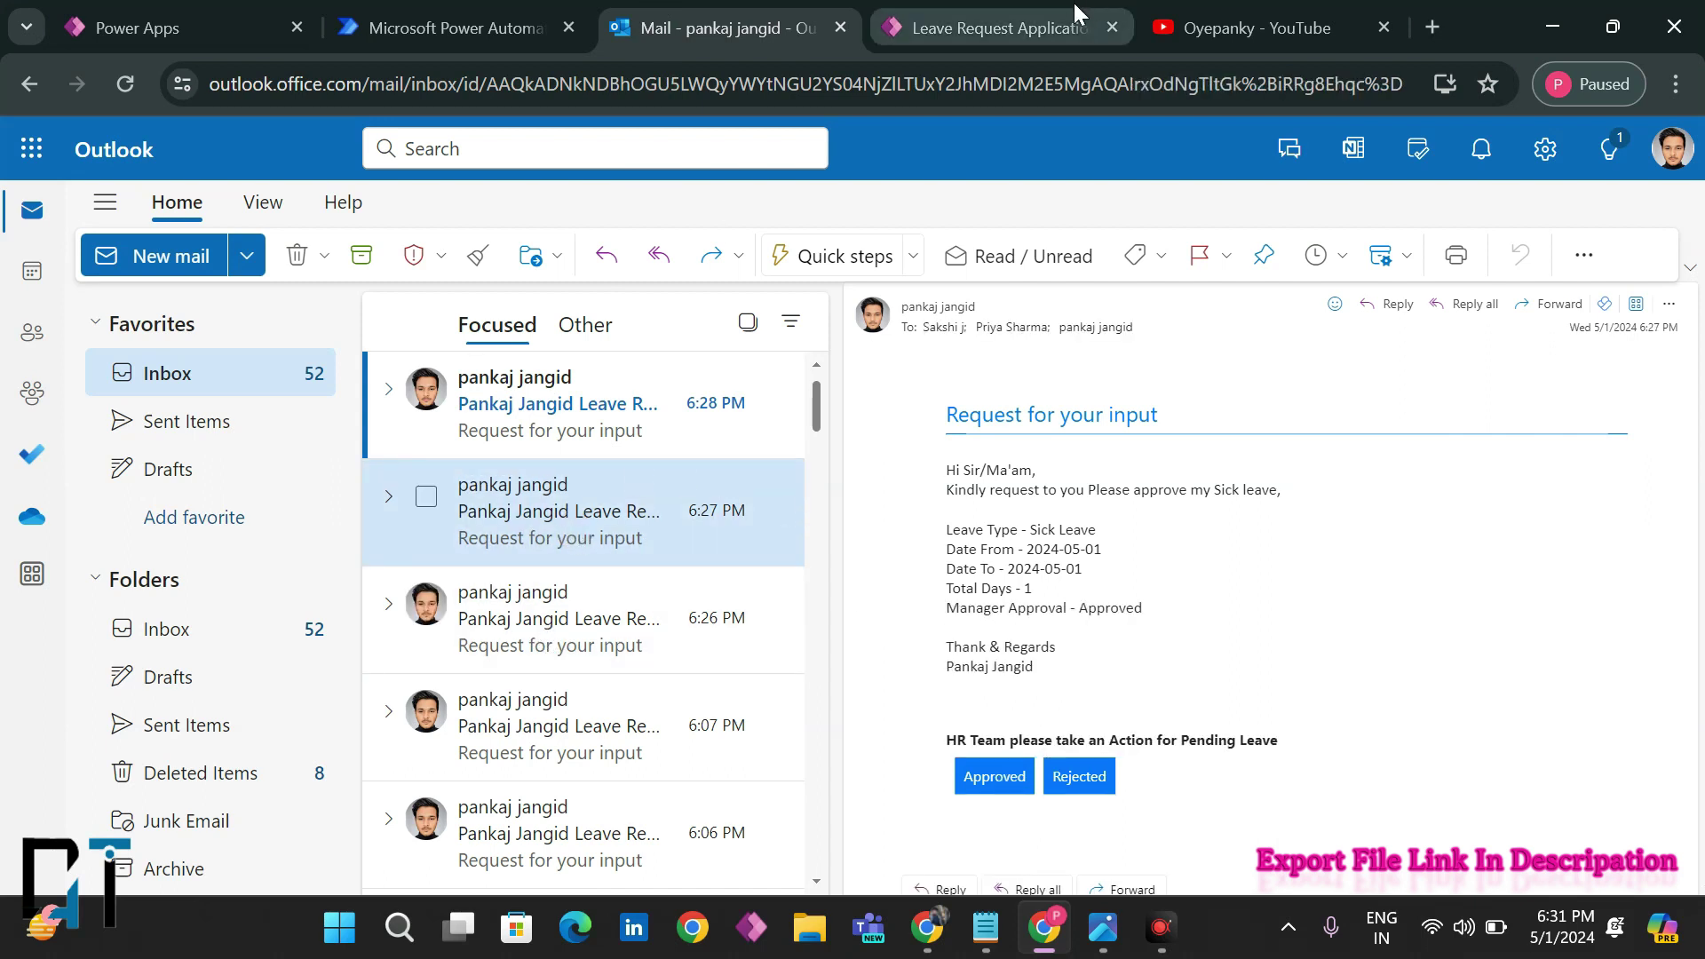
- Switch to YouTube and look through the Oyepanky channel's home page, including its Power Apps videos and channel address
click(1222, 26)
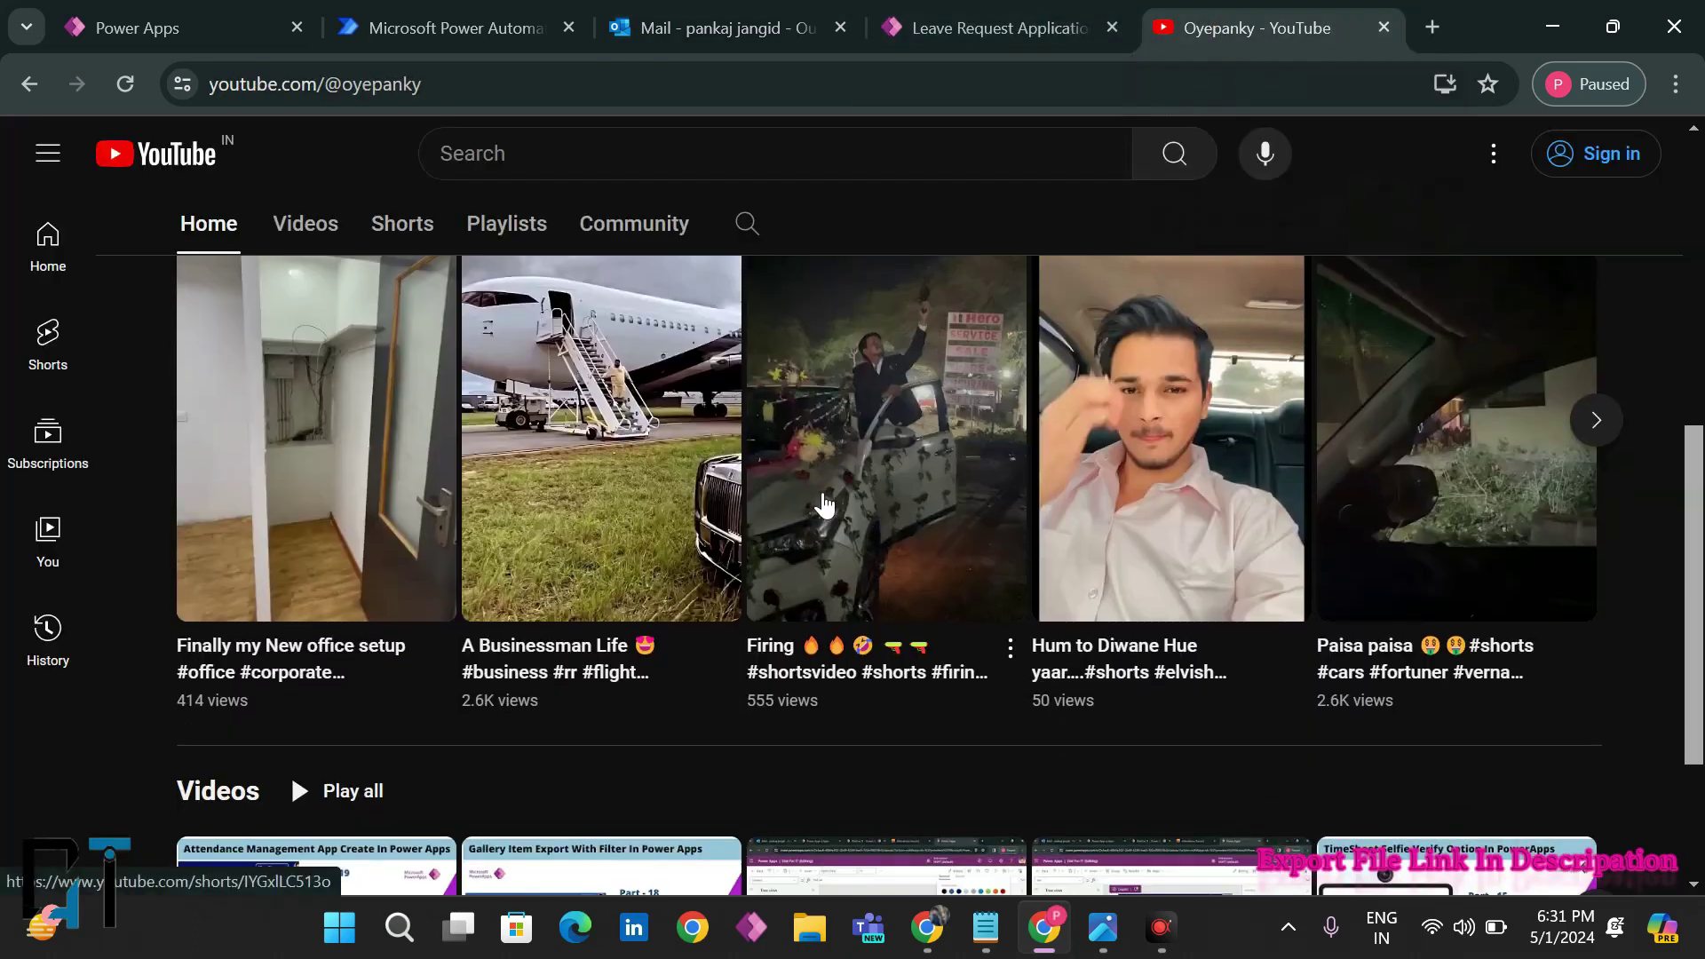
scroll(824, 504, down, 2)
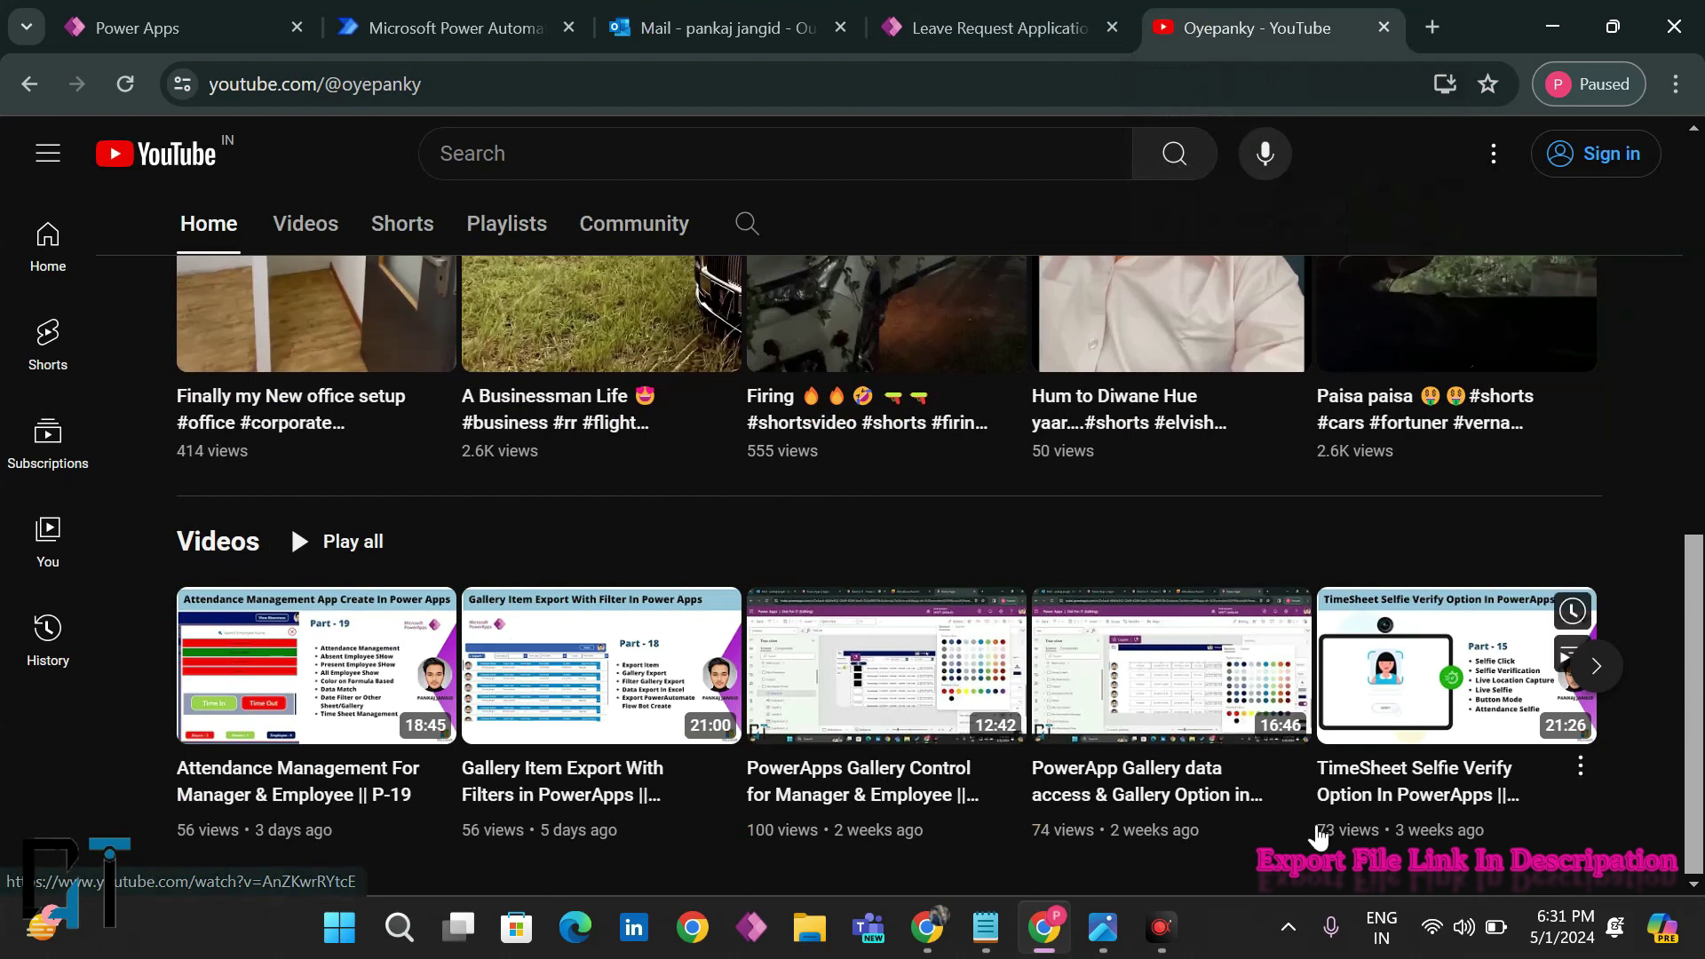
scroll(789, 488, up, 6)
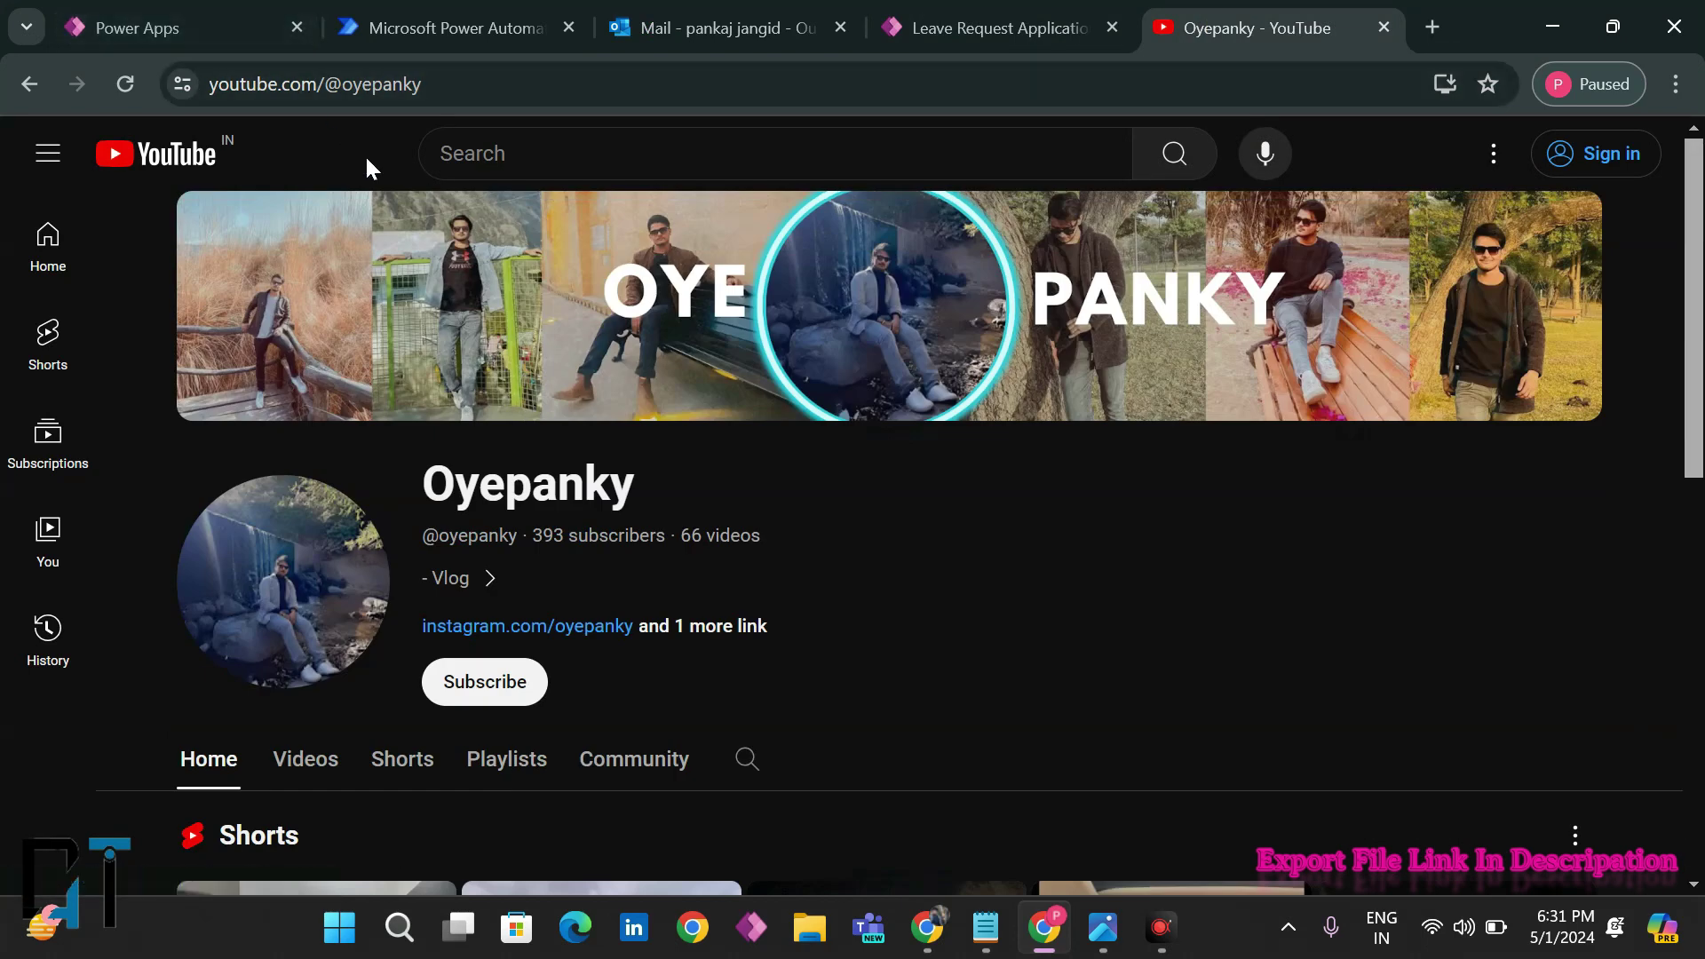
double_click(391, 83)
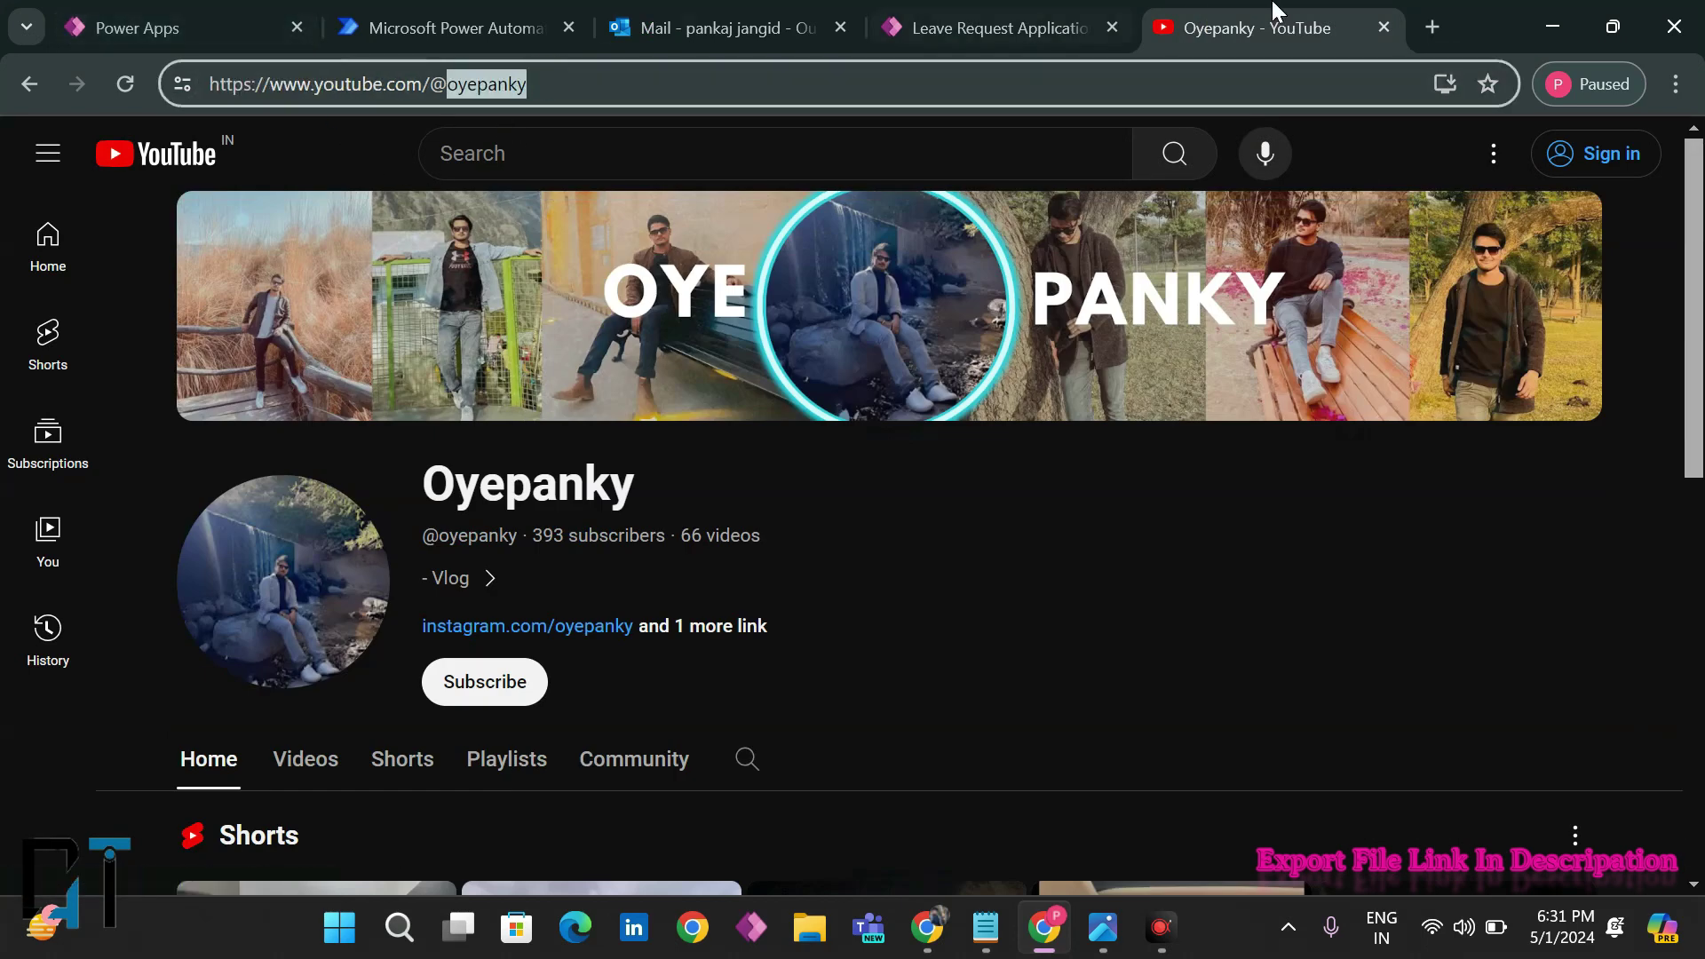
- Bring up the Leave Request Application's leave balance page, and view the feature overview image Leave Management Application.png in the image viewer
click(977, 18)
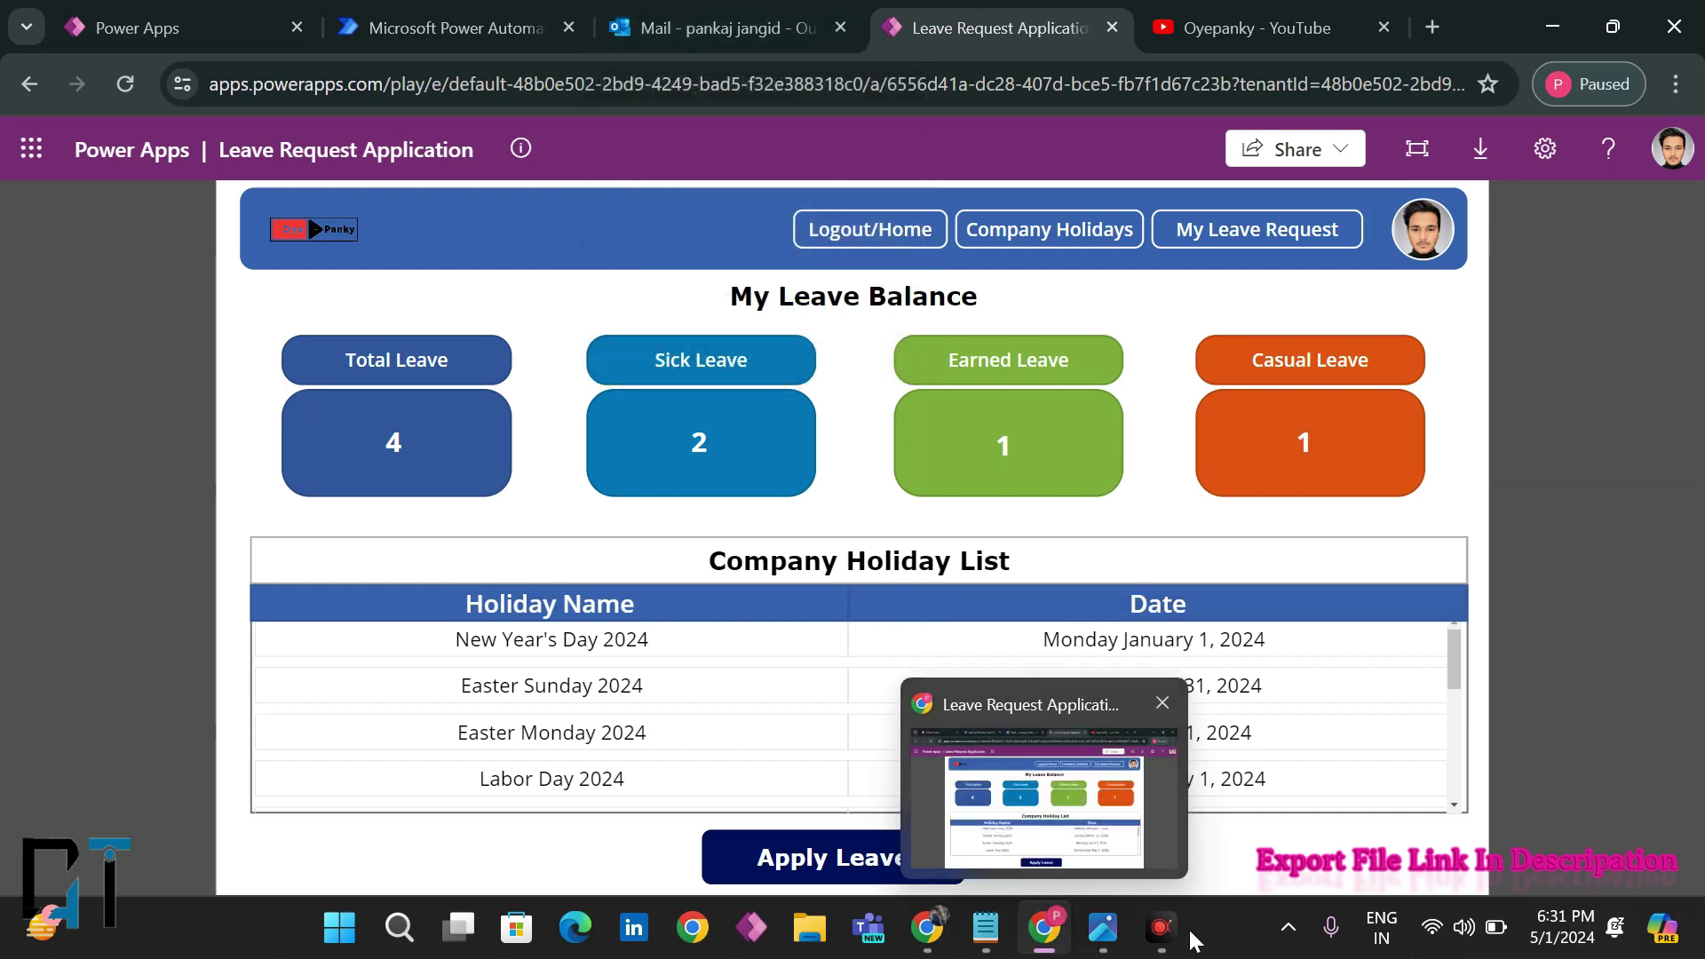
click(1106, 919)
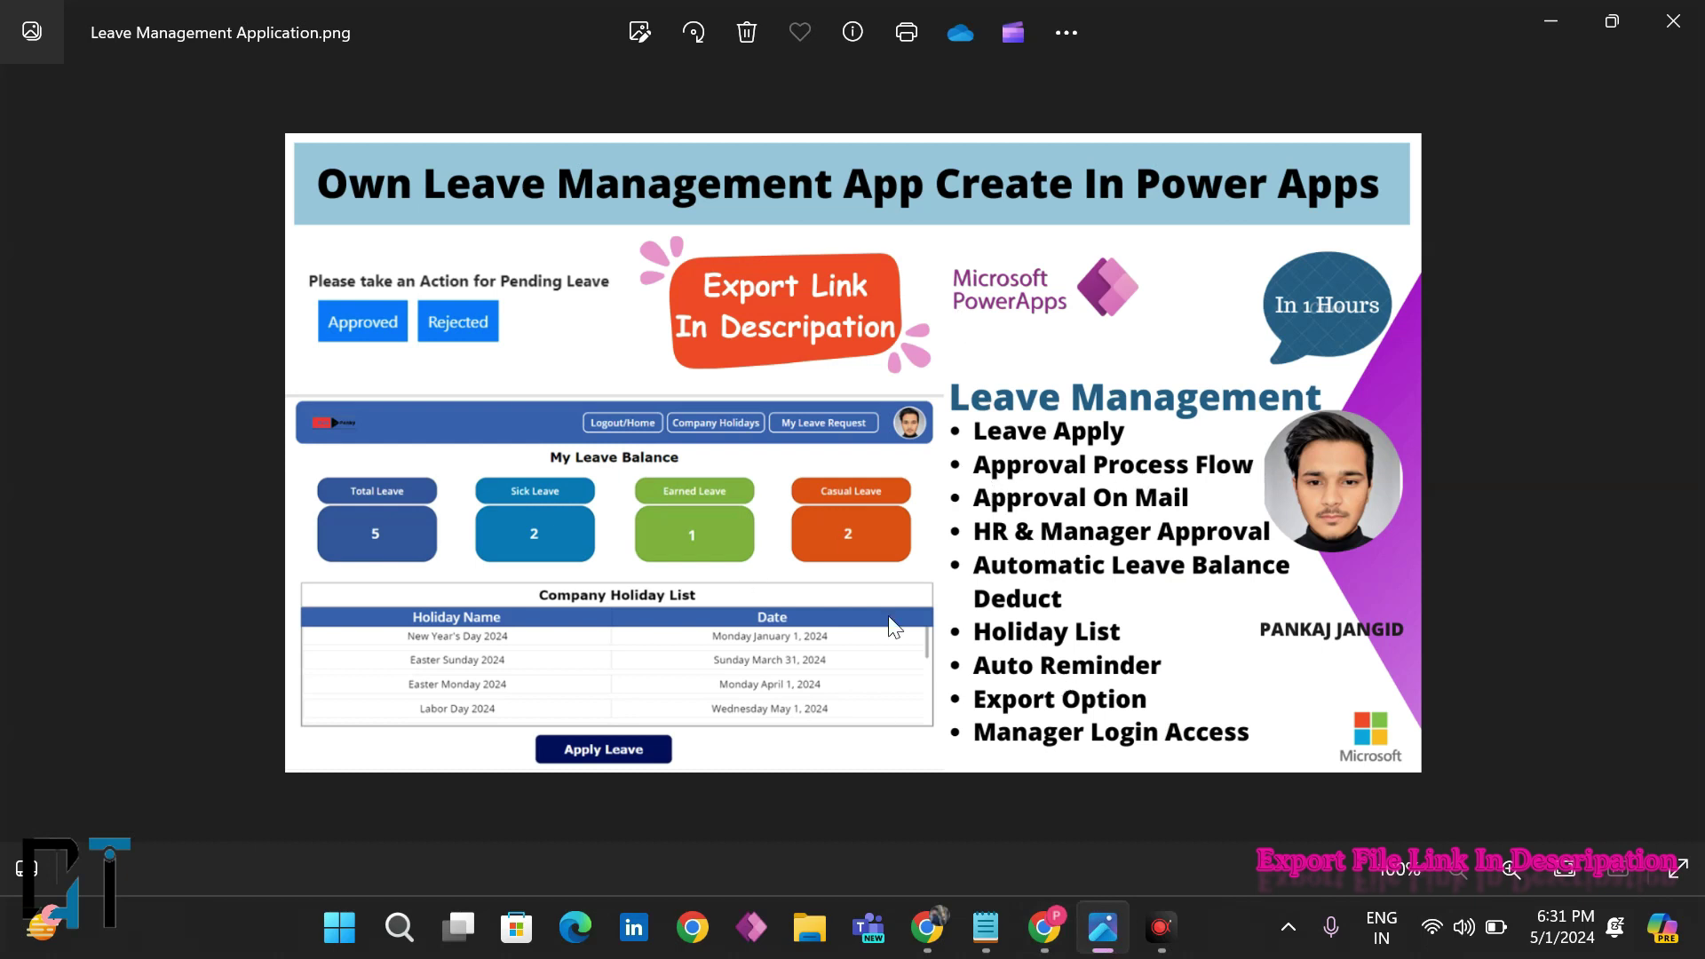
click(1544, 31)
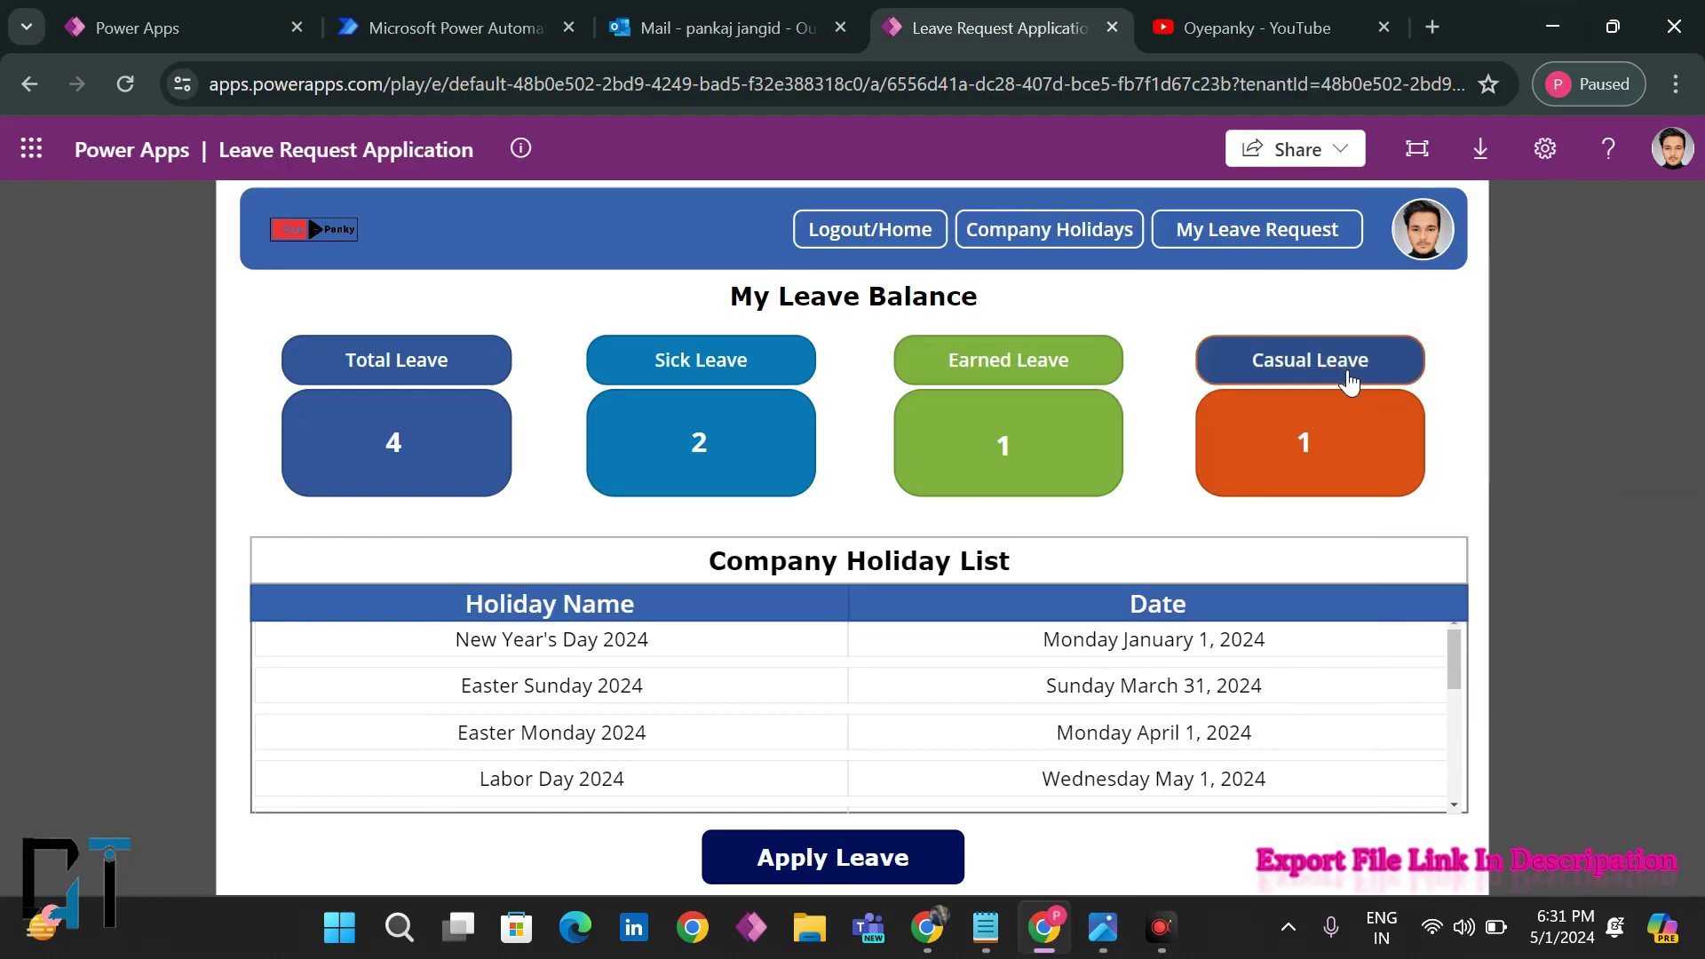
- Switch to OneDrive and look through the application, flow, list and guide files in the Leave Management Application folder
click(926, 928)
scroll(994, 389, down, 2)
scroll(888, 577, up, 5)
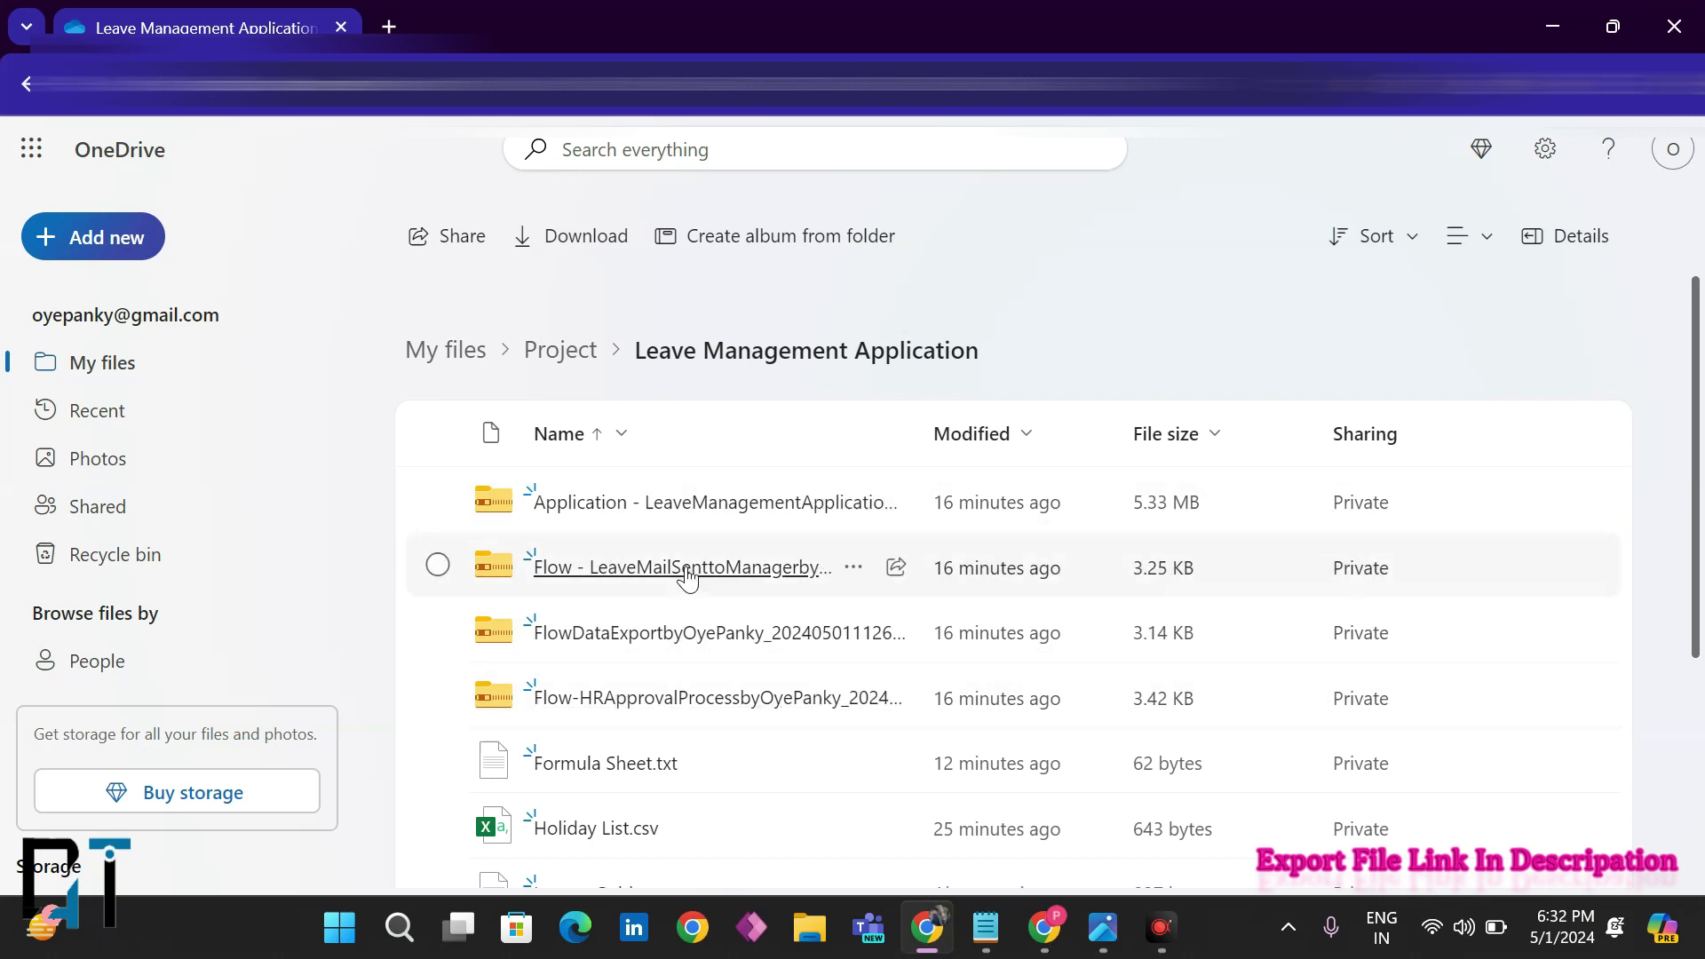
scroll(719, 701, down, 2)
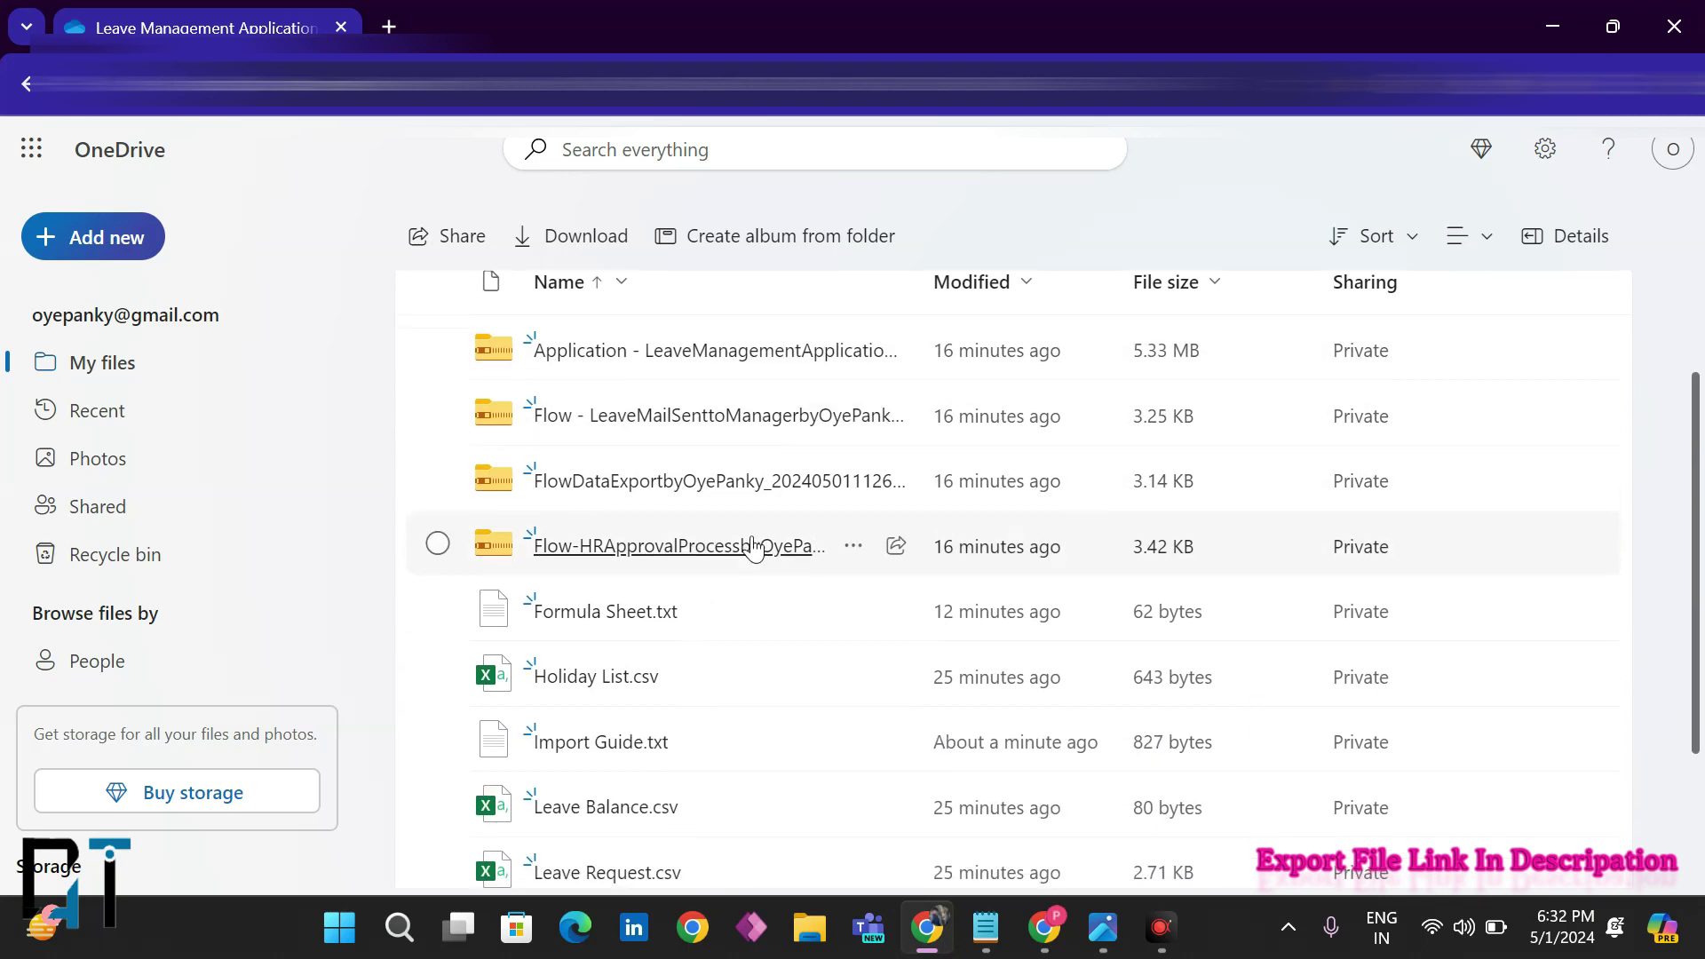
scroll(753, 546, down, 2)
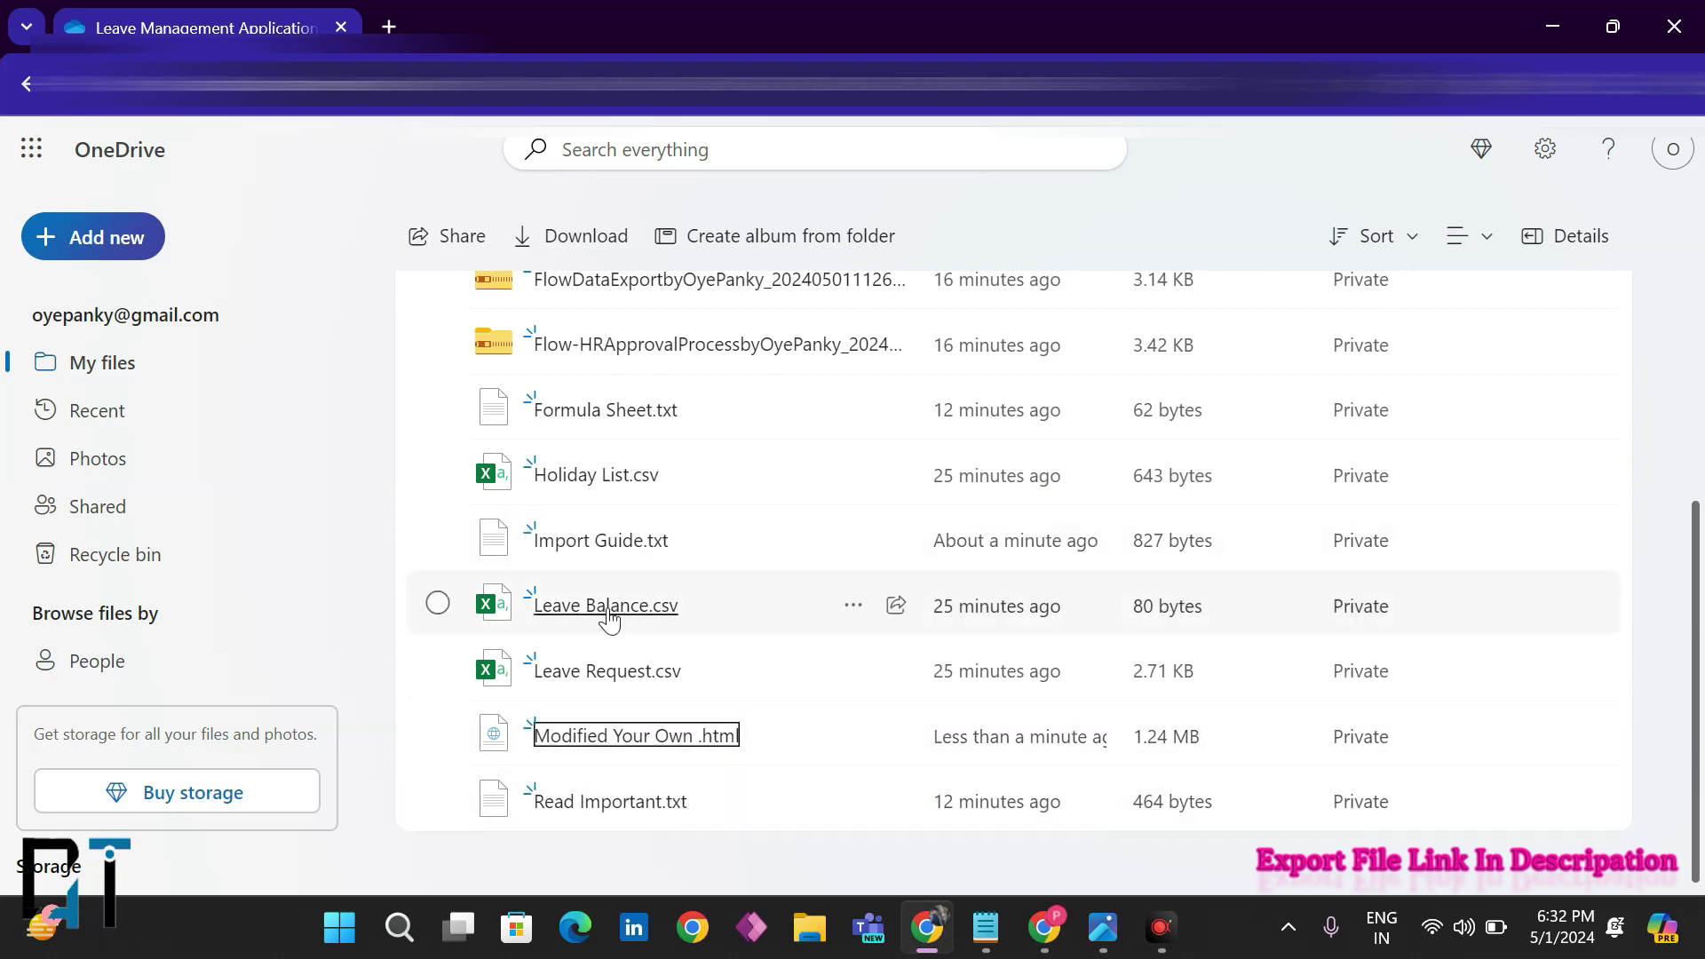
scroll(607, 611, up, 5)
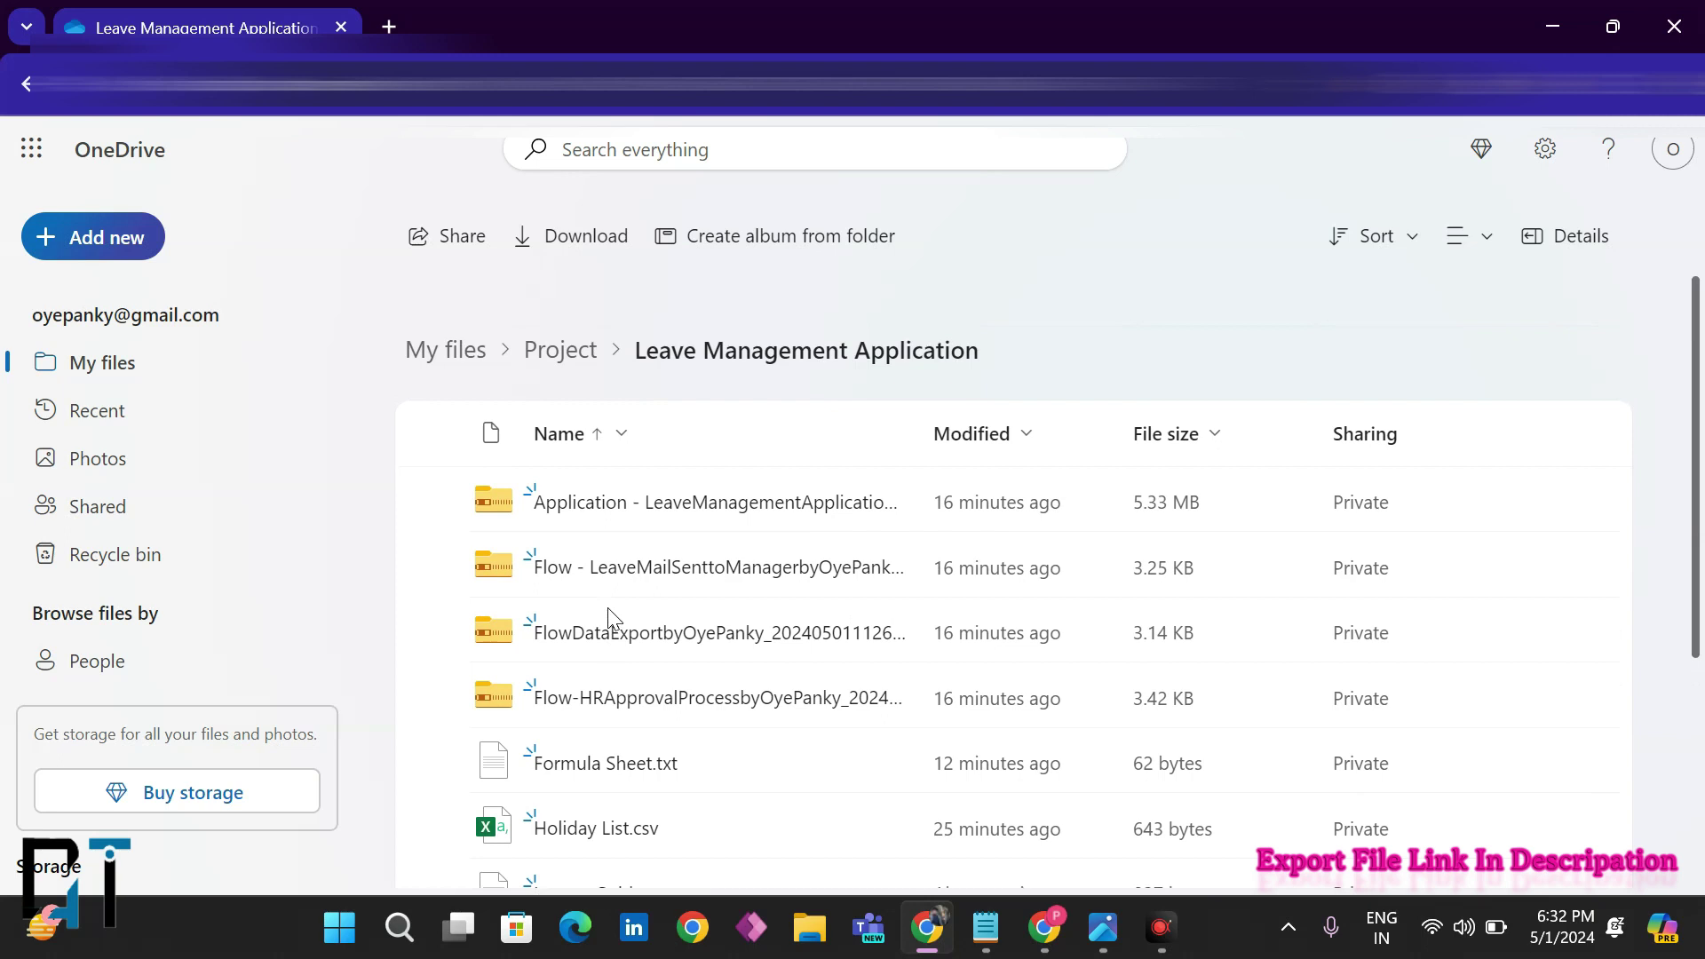
click(1556, 27)
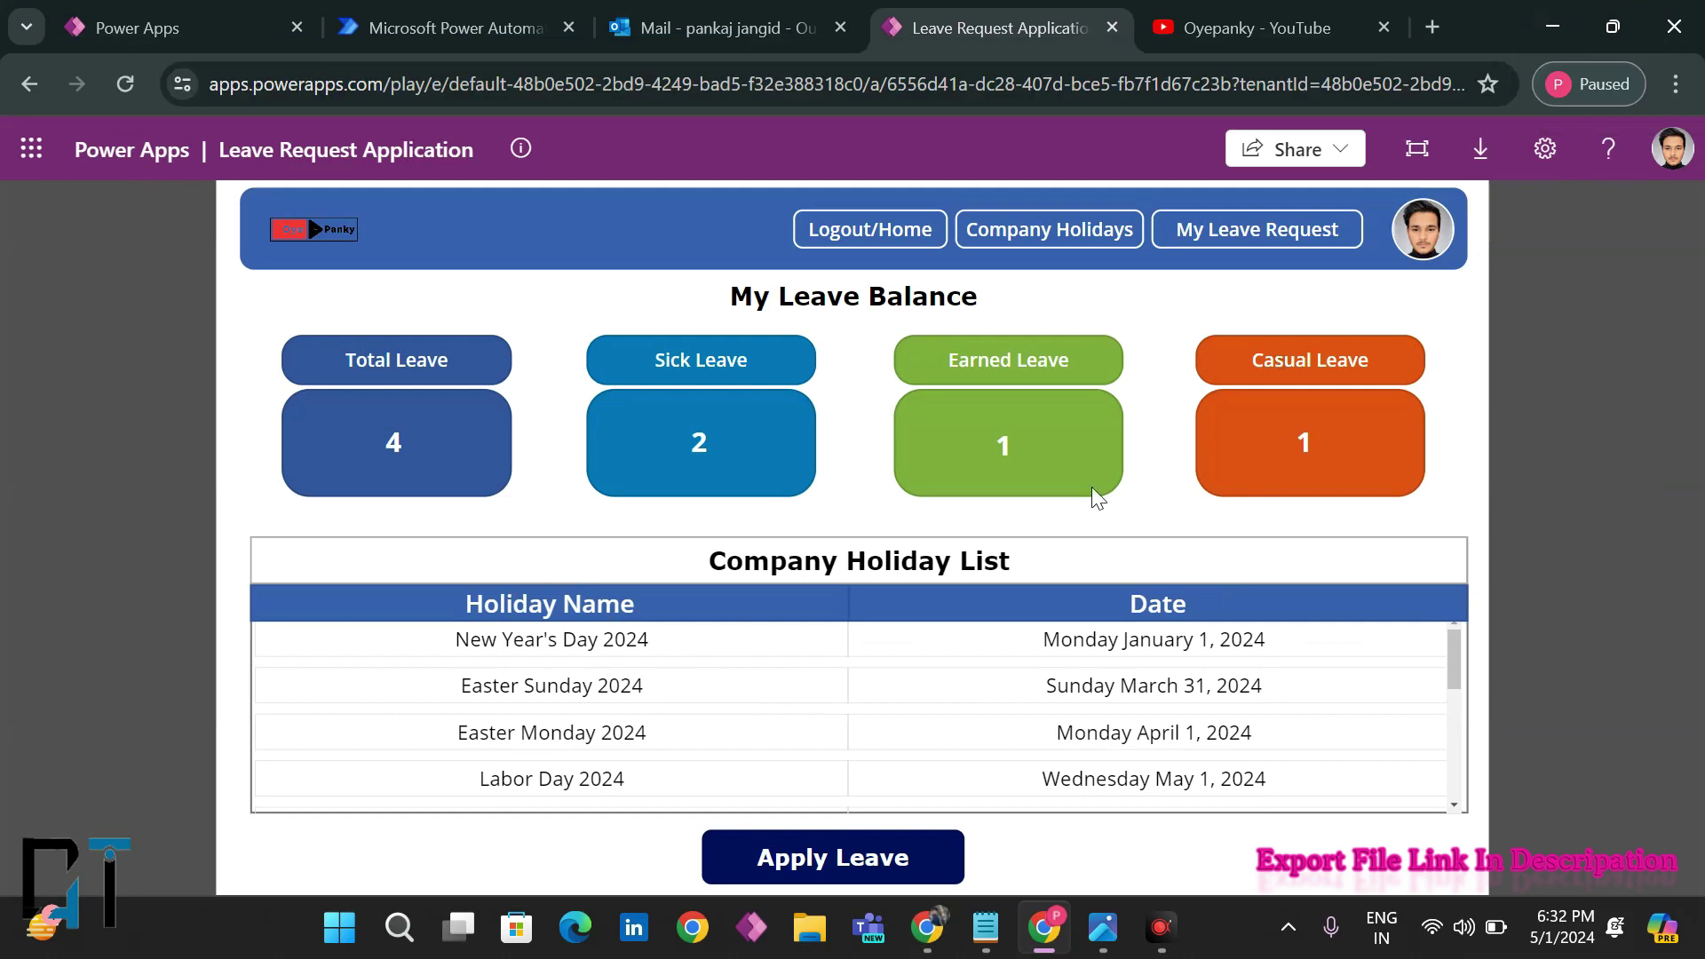